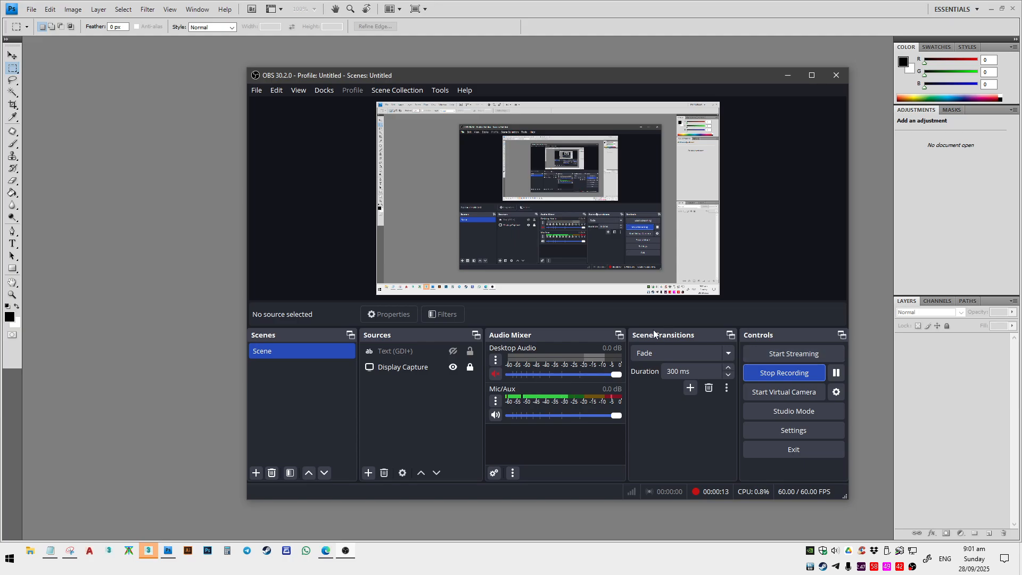
pyautogui.click(624, 4)
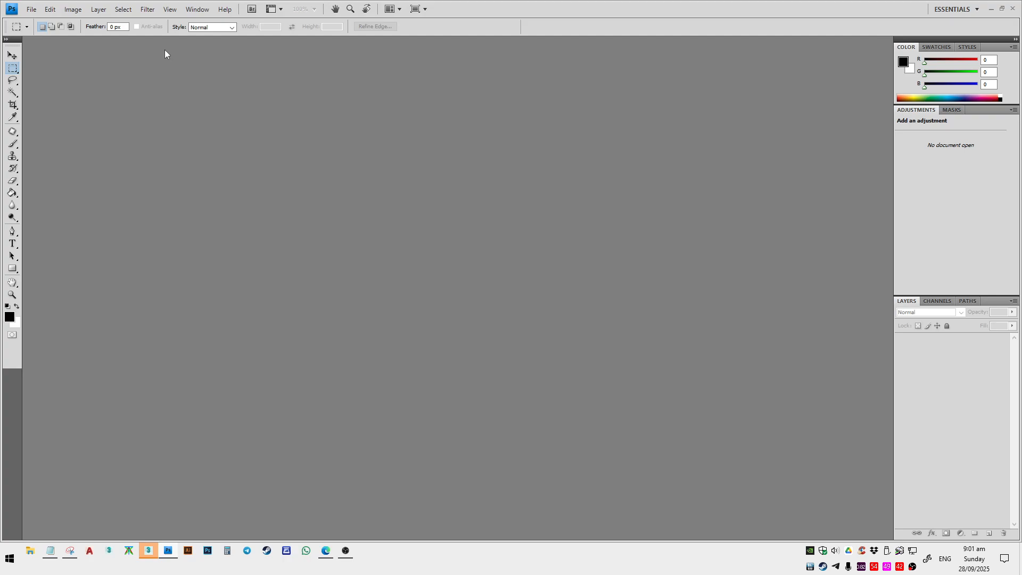
pyautogui.click(351, 558)
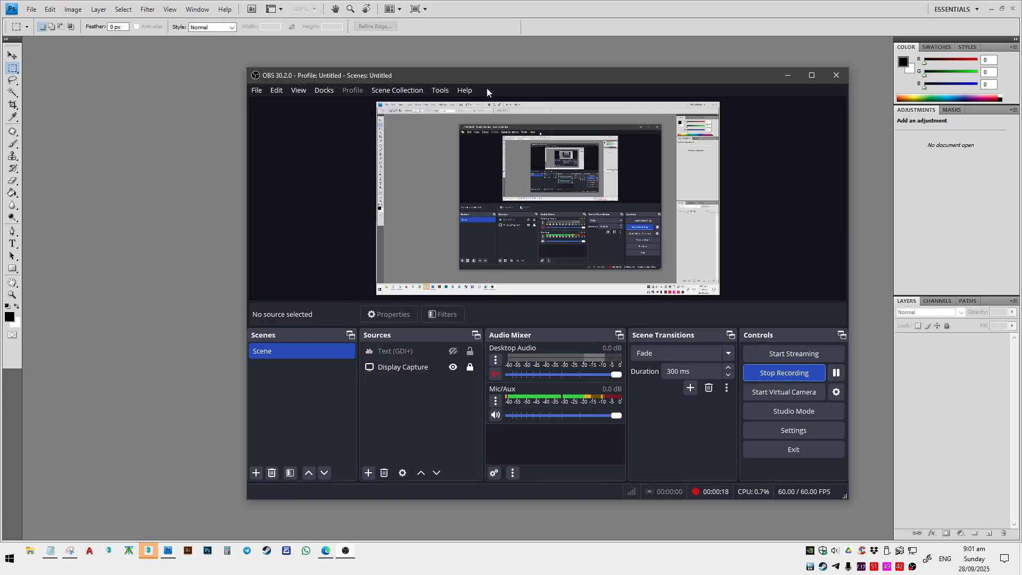
pyautogui.click(624, 4)
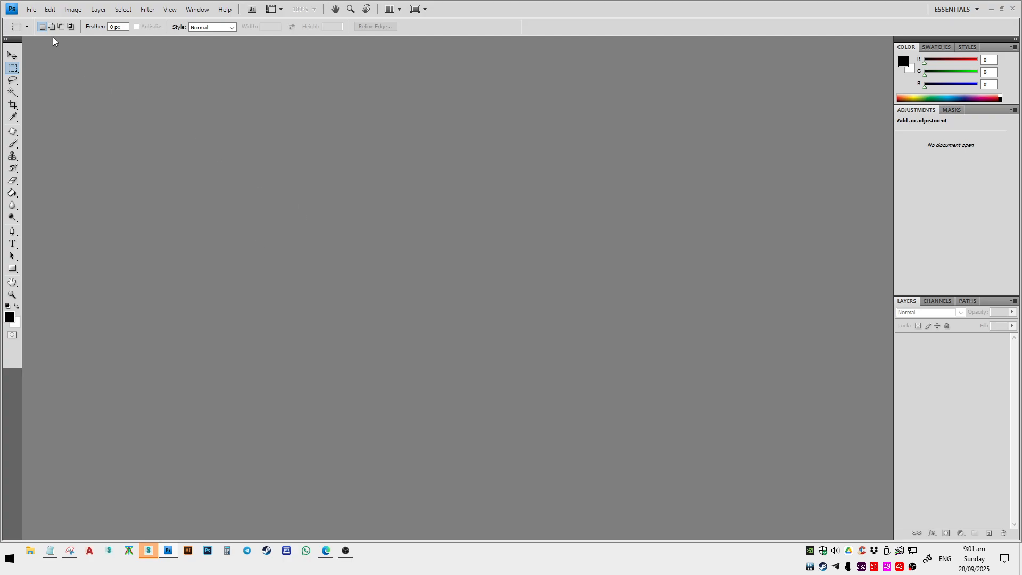
# - Open the settings for a new document and move the dialog further into the workspace
pyautogui.click(32, 8)
pyautogui.click(32, 8)
pyautogui.click(32, 9)
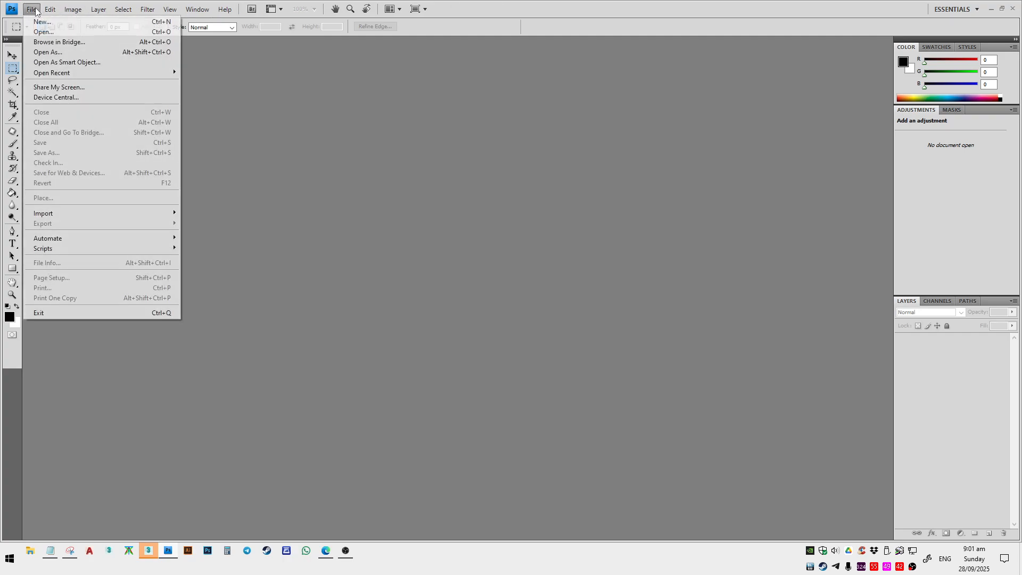
pyautogui.click(39, 22)
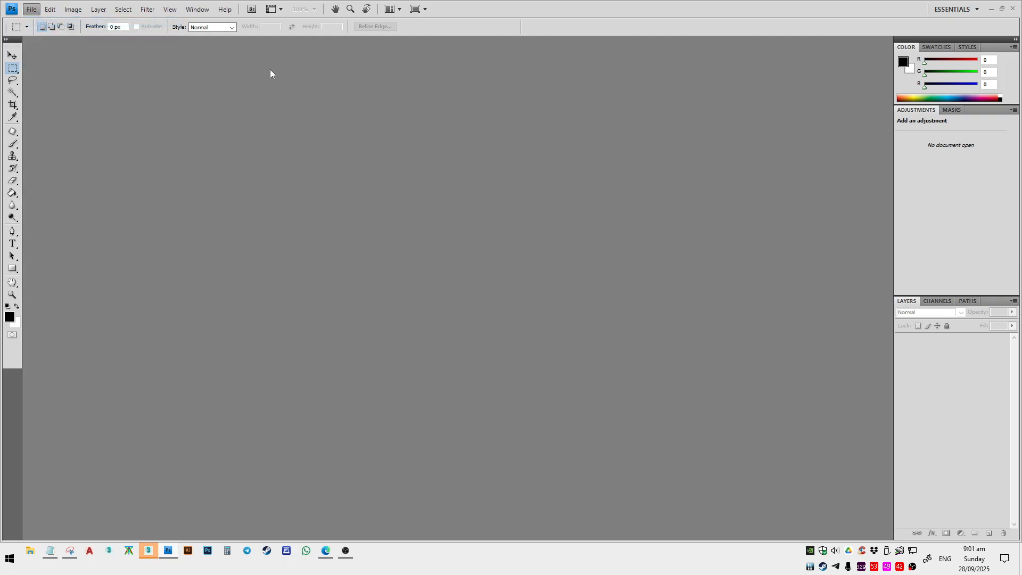
pyautogui.moveTo(302, 127); pyautogui.dragTo(386, 161)
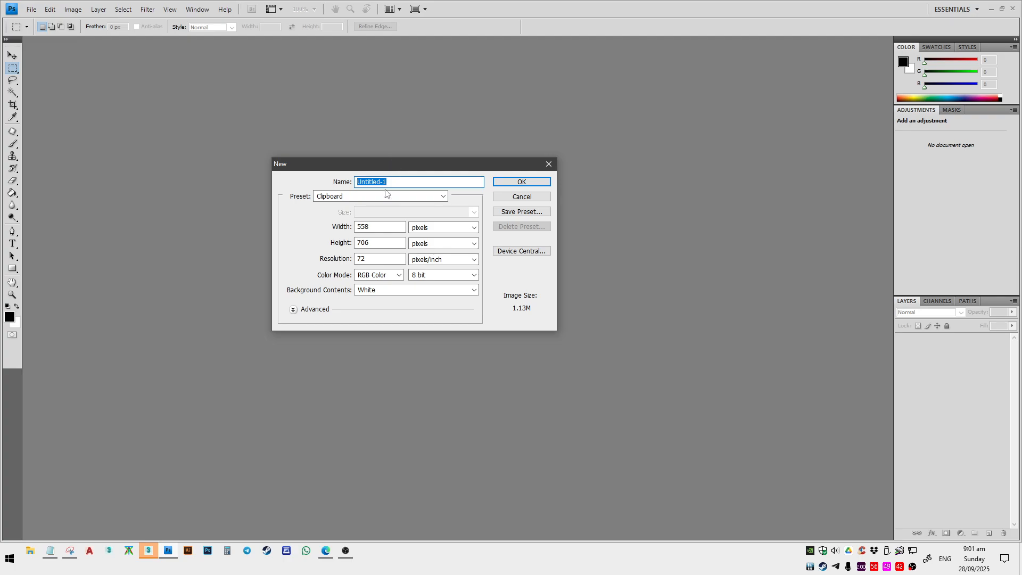
# - Examine the new document's preset list, width and height fields, measurement units, resolution and color mode options
pyautogui.click(399, 183)
pyautogui.click(398, 197)
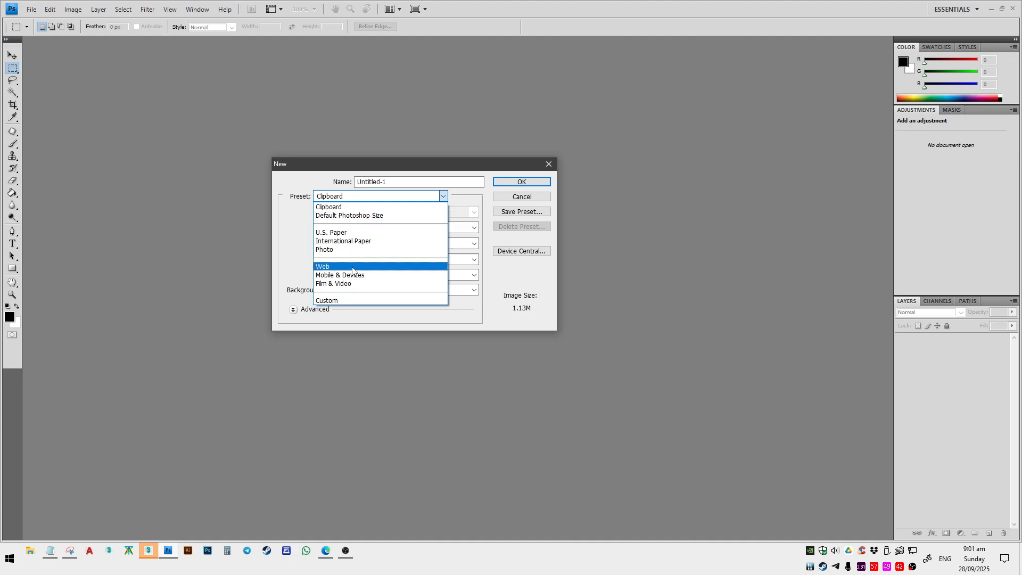
pyautogui.click(292, 222)
pyautogui.click(474, 227)
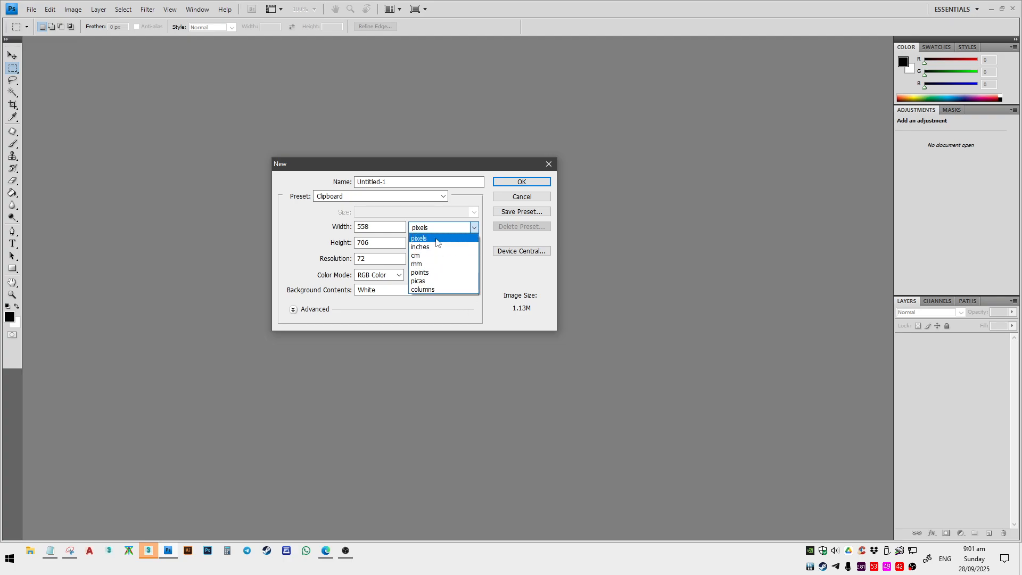
pyautogui.click(400, 215)
pyautogui.moveTo(374, 227); pyautogui.dragTo(299, 264)
pyautogui.doubleClick(364, 230)
pyautogui.doubleClick(376, 244)
pyautogui.click(399, 276)
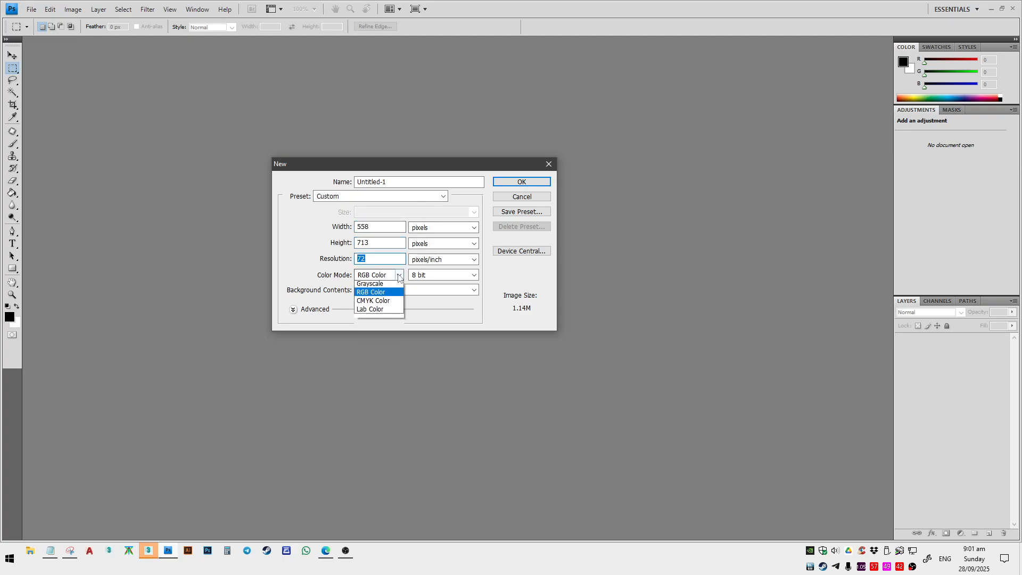
pyautogui.click(364, 302)
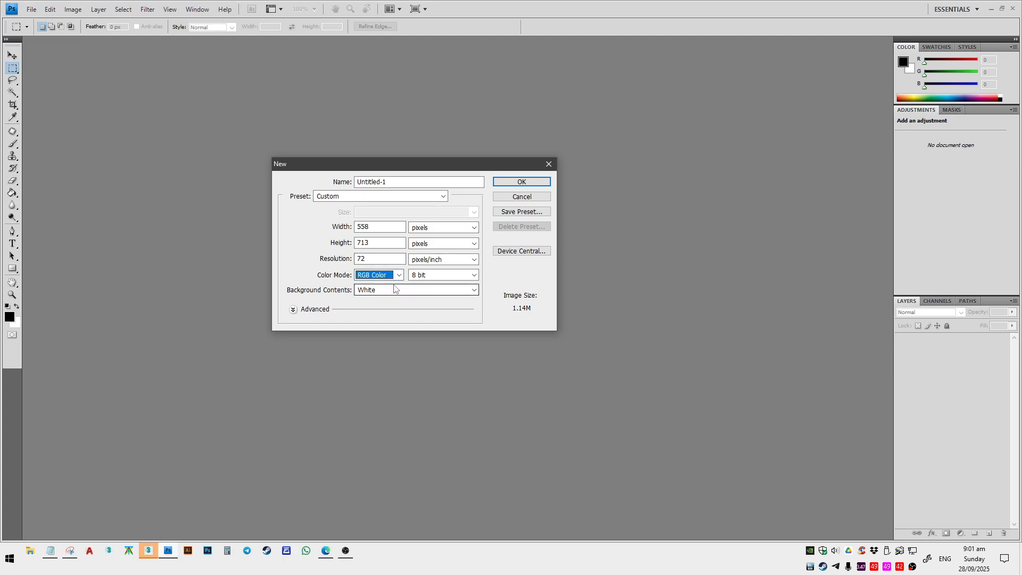
pyautogui.click(421, 228)
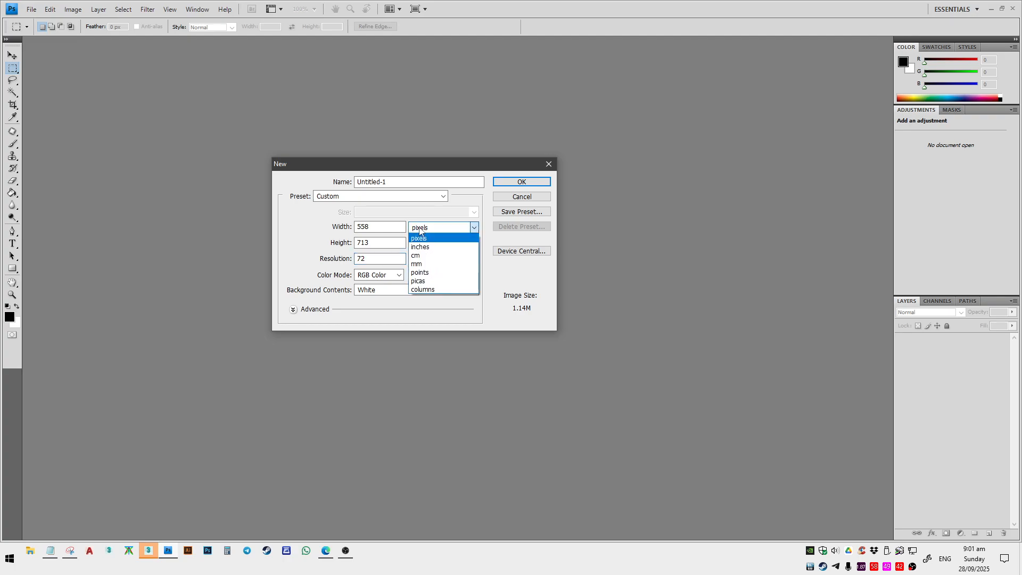
pyautogui.click(312, 214)
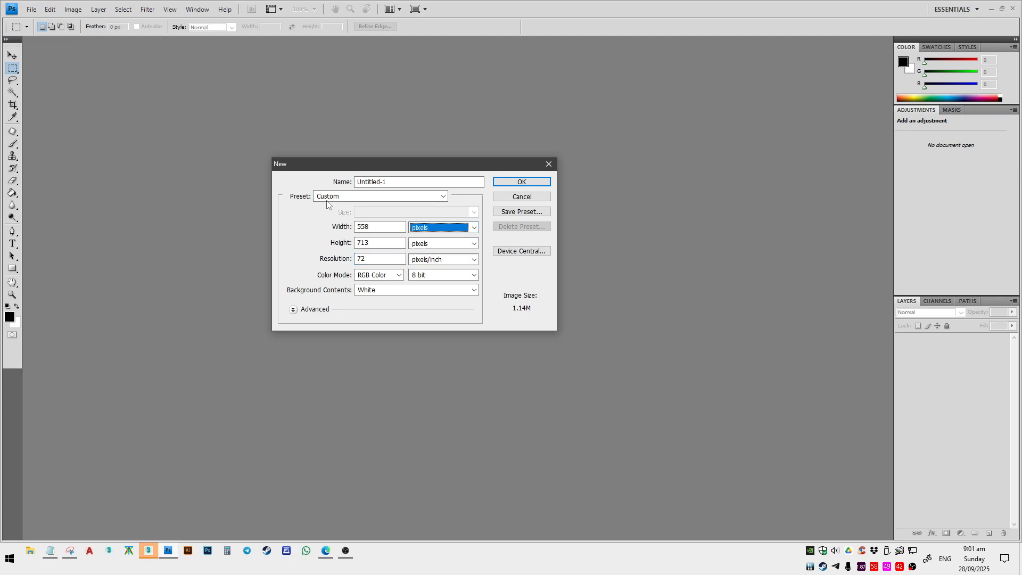
# - Create a new document from the U.S. Paper preset, Letter size, 8.5 x 11 inches at 300 pixels/inch
pyautogui.click(322, 196)
pyautogui.click(322, 233)
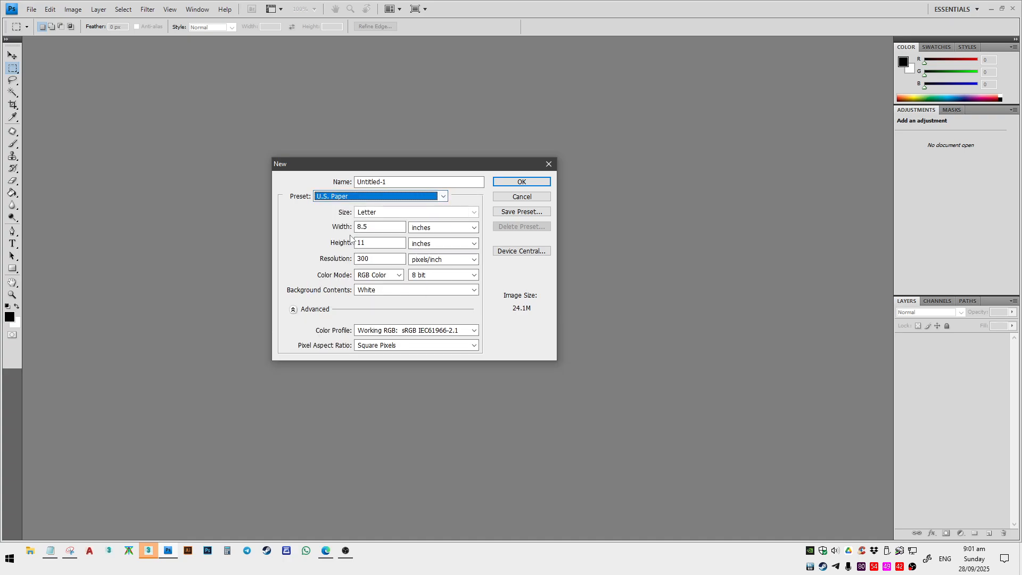
pyautogui.moveTo(376, 228); pyautogui.dragTo(357, 261)
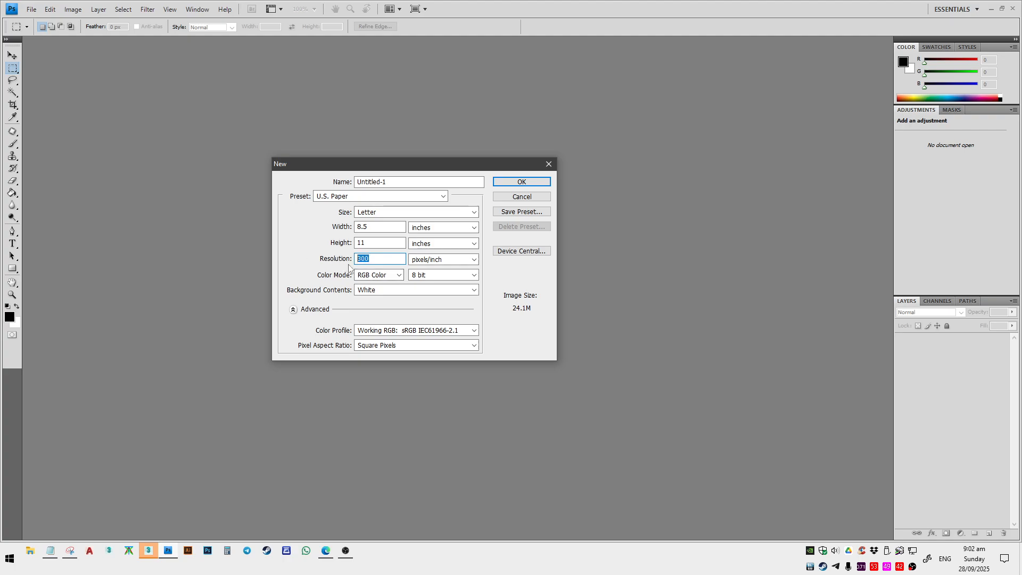
pyautogui.click(388, 258)
pyautogui.press('Return')
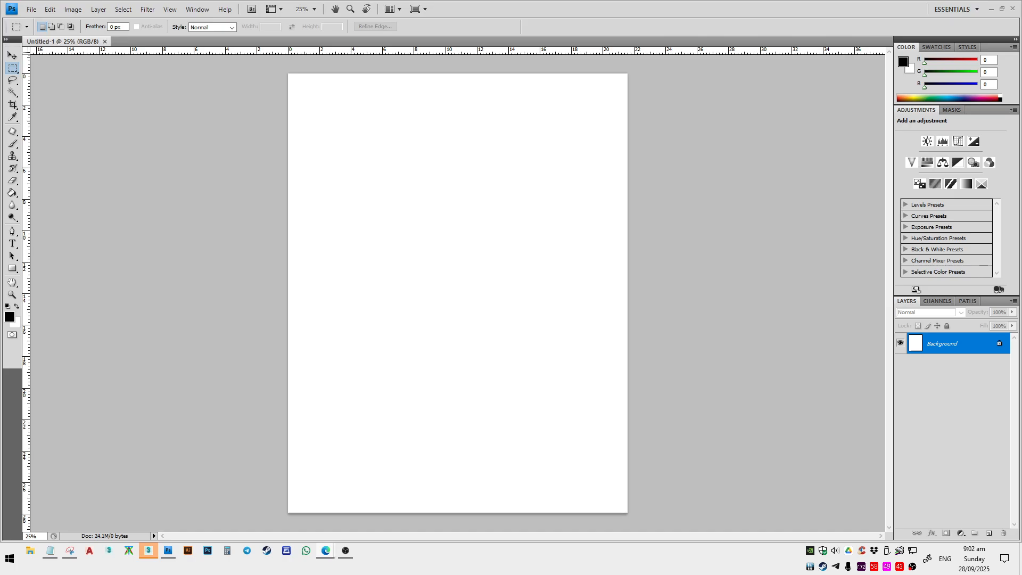
# - Bring the InPrivate Edge browser window onto the screen and load google.com
pyautogui.moveTo(1021, 106); pyautogui.dragTo(527, 93)
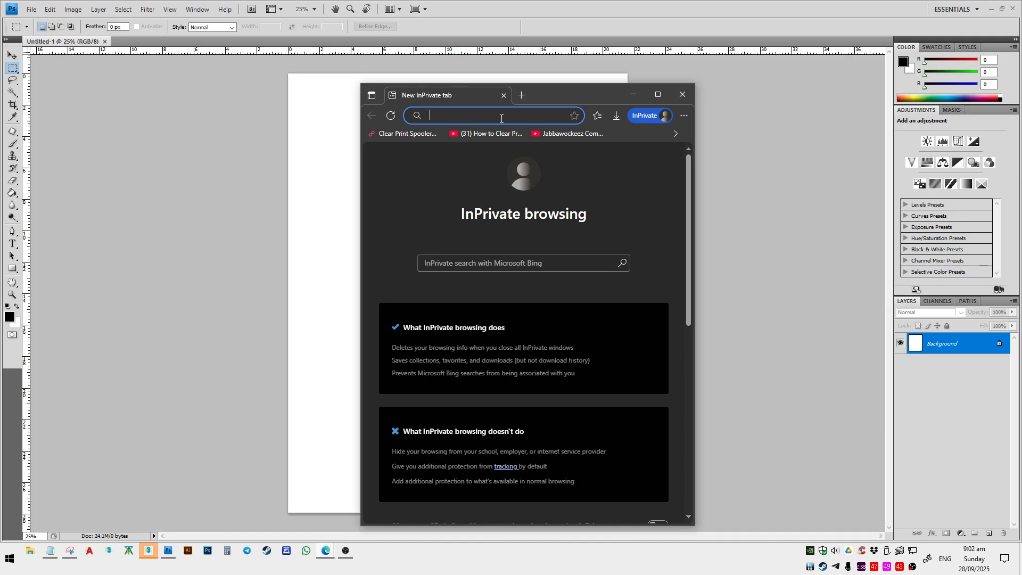
pyautogui.write('google.com')
pyautogui.press('Return')
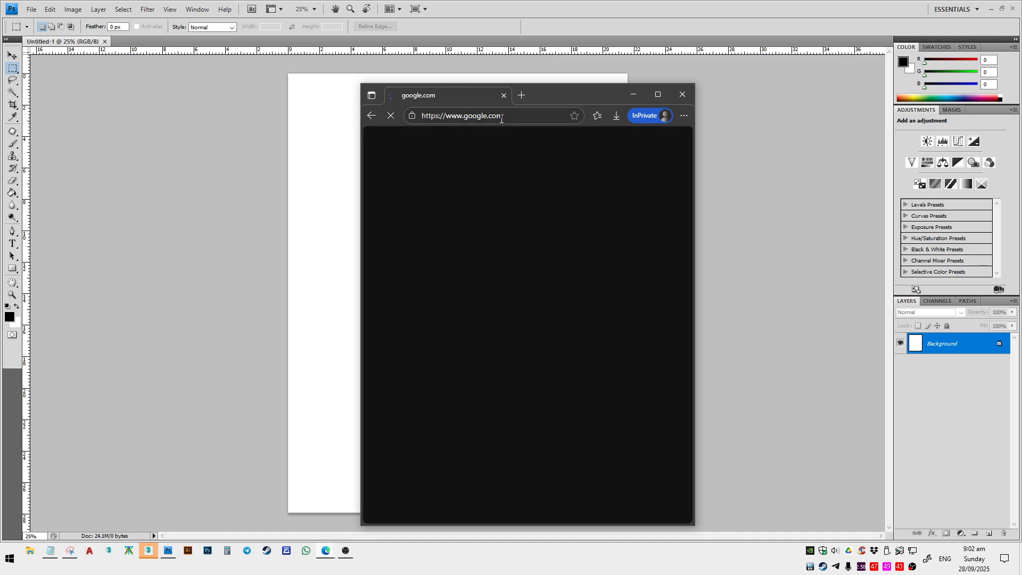
# - Search Google for "cartoon" and show the image results
pyautogui.click(538, 291)
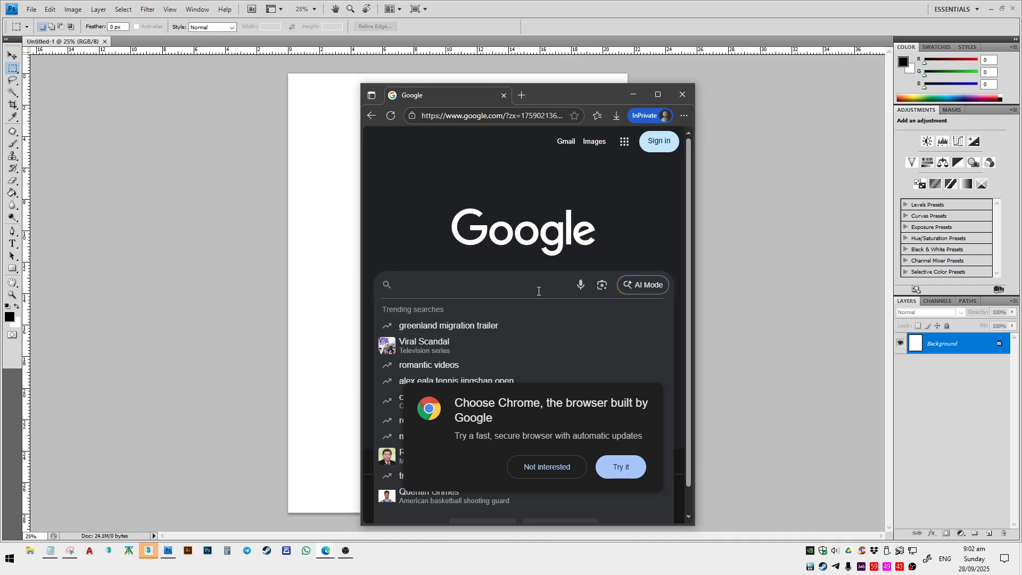
pyautogui.write('caro')
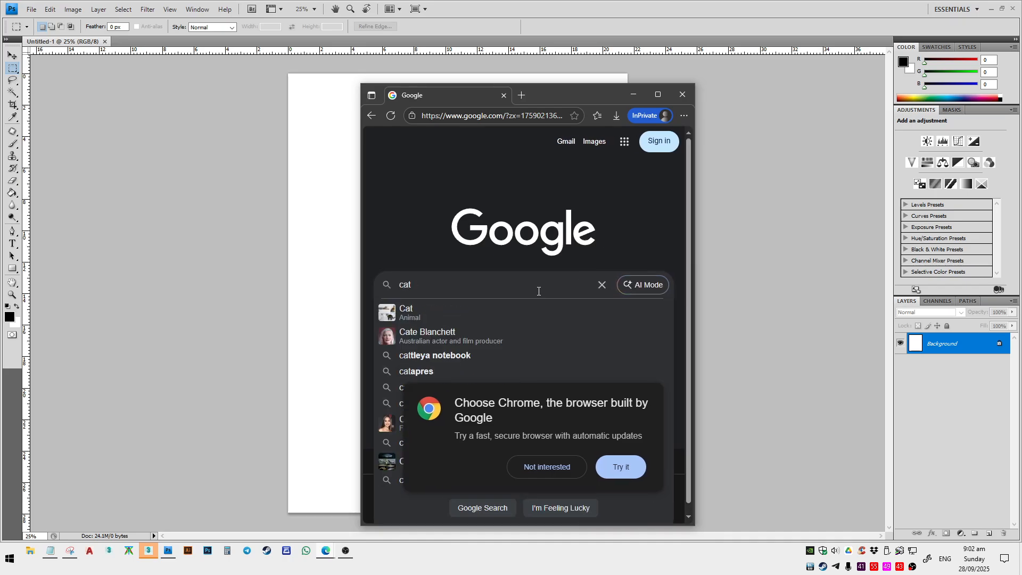
pyautogui.press('BackSpace')
pyautogui.write('toon')
pyautogui.press('Return')
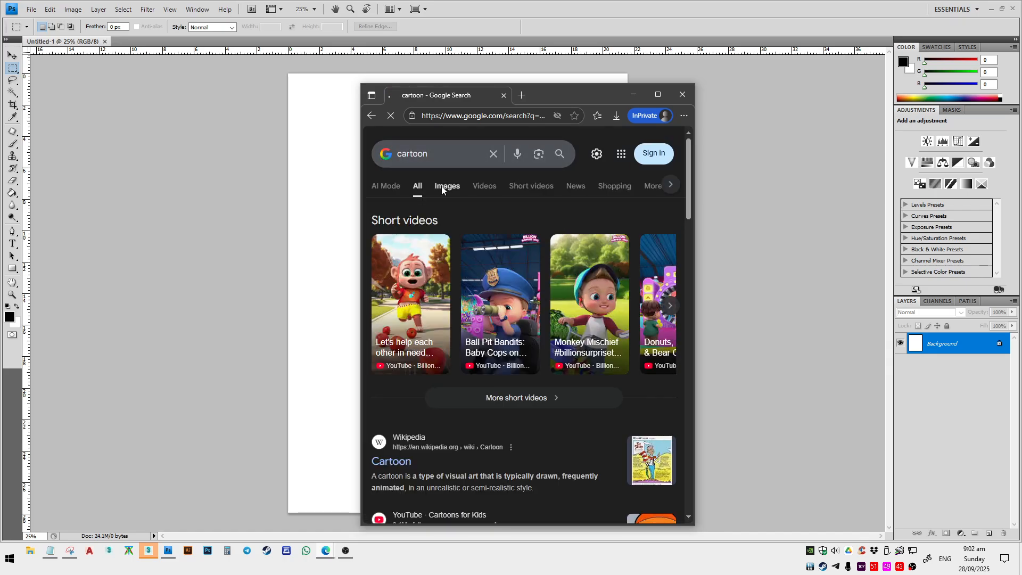
pyautogui.click(442, 187)
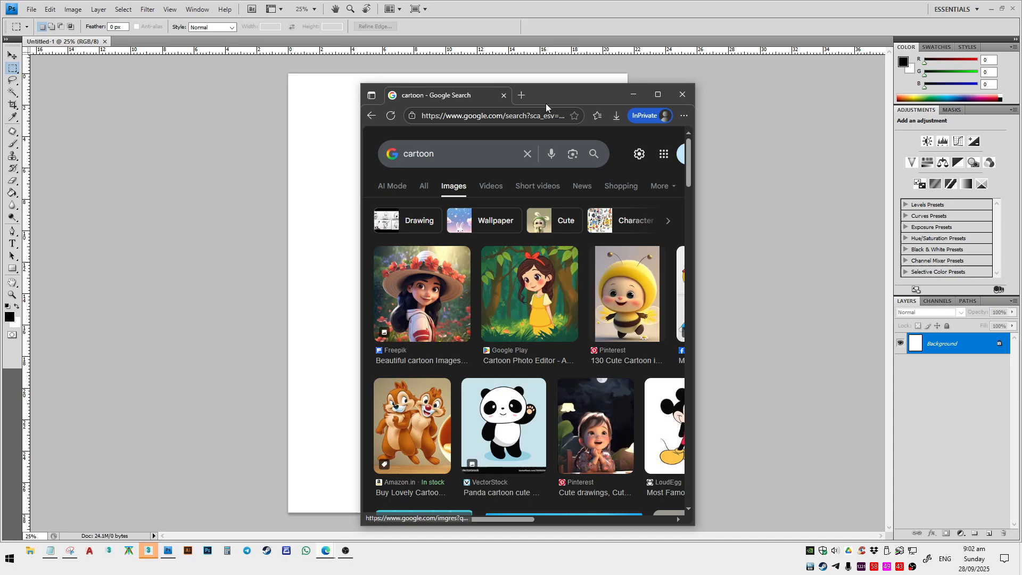
# - Maximize the browser window and open the preview of the Vecteezy cartoon boy image
pyautogui.moveTo(545, 99); pyautogui.dragTo(541, 64)
pyautogui.doubleClick(542, 64)
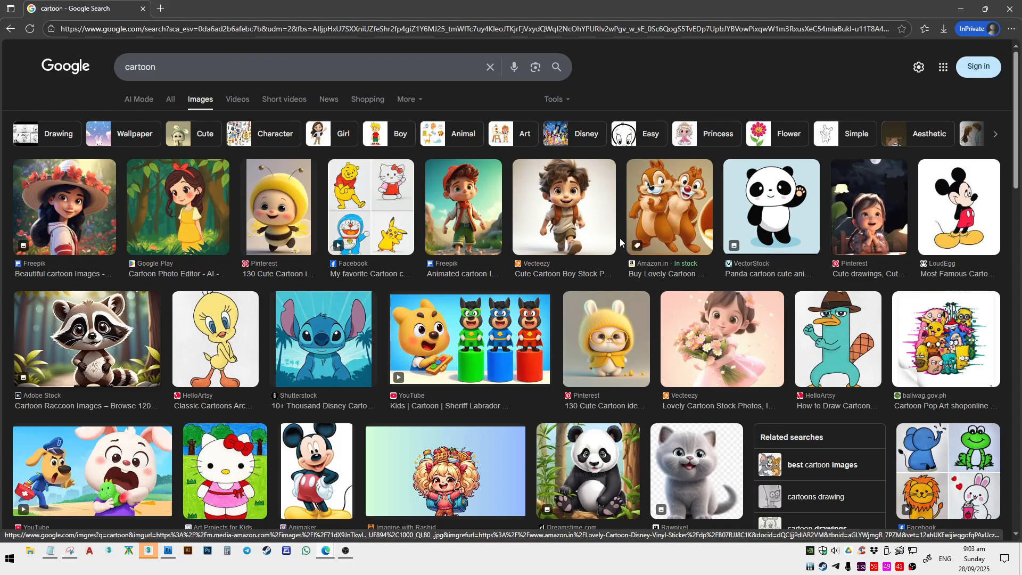
pyautogui.click(569, 235)
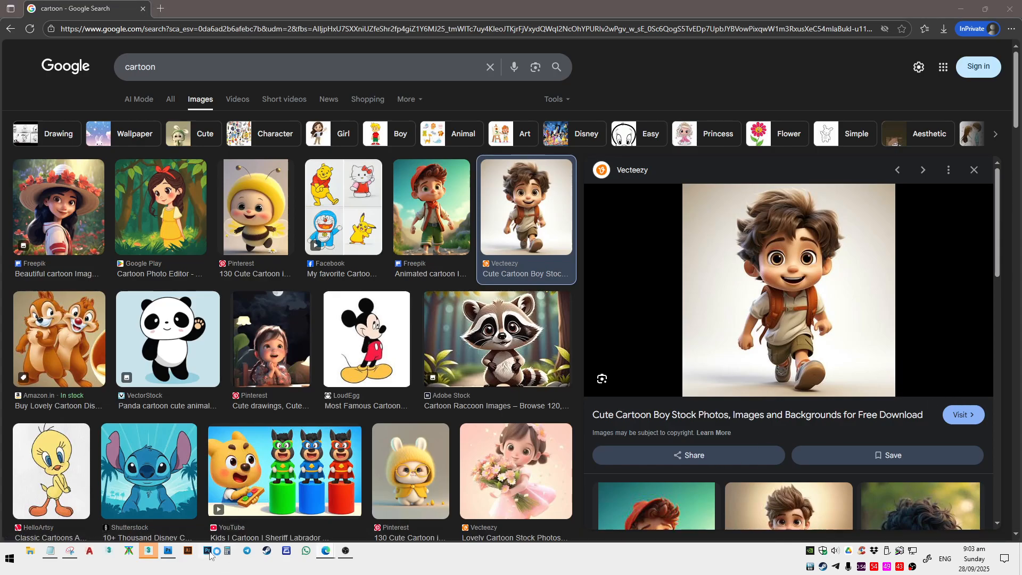
# - Switch to Photoshop and examine the blank document's pixel dimensions, print size and resolution in Image Size, leaving without applying changes
pyautogui.click(175, 556)
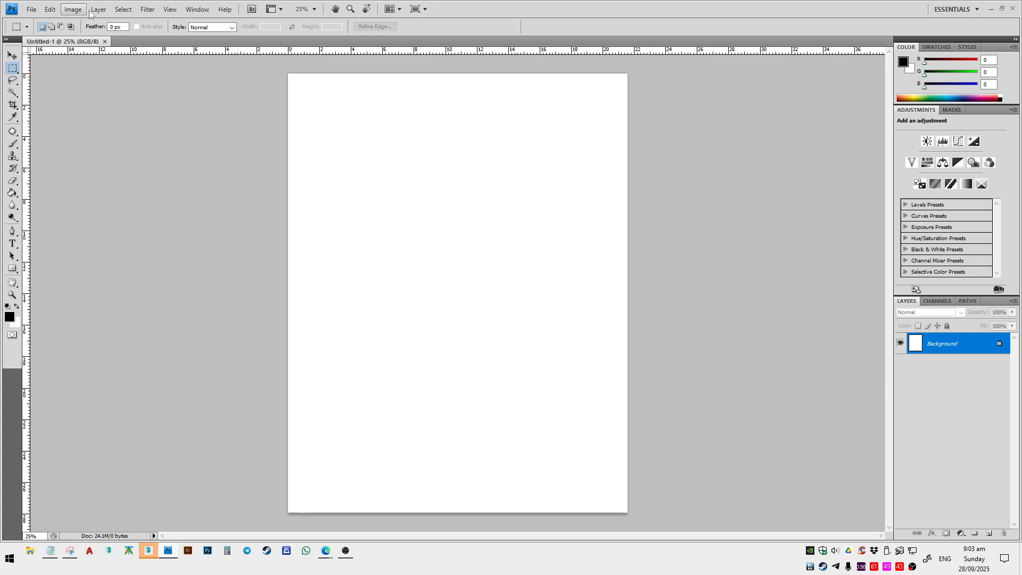
pyautogui.click(73, 9)
pyautogui.moveTo(98, 9)
pyautogui.click(553, 131)
pyautogui.click(73, 9)
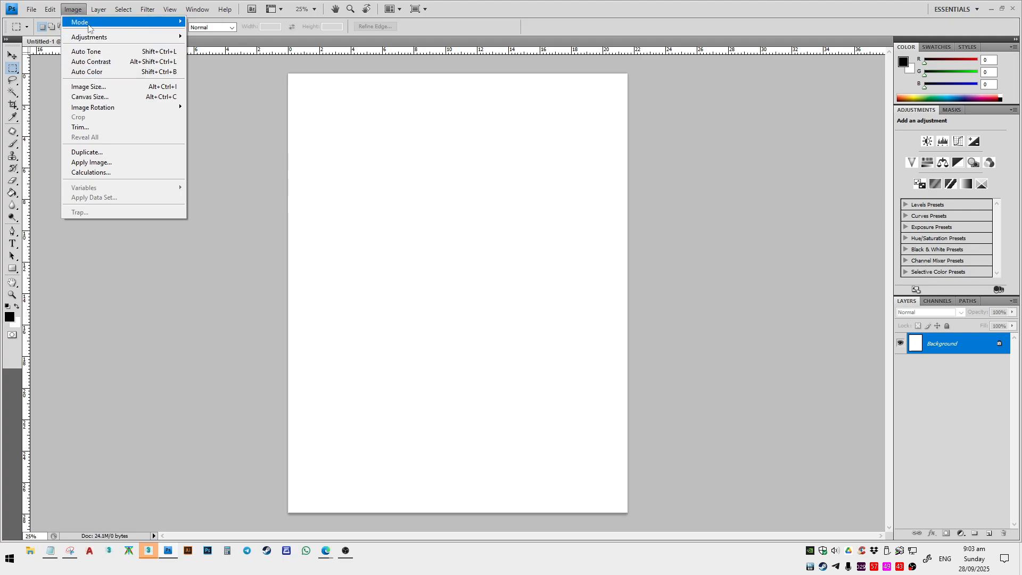
pyautogui.click(88, 86)
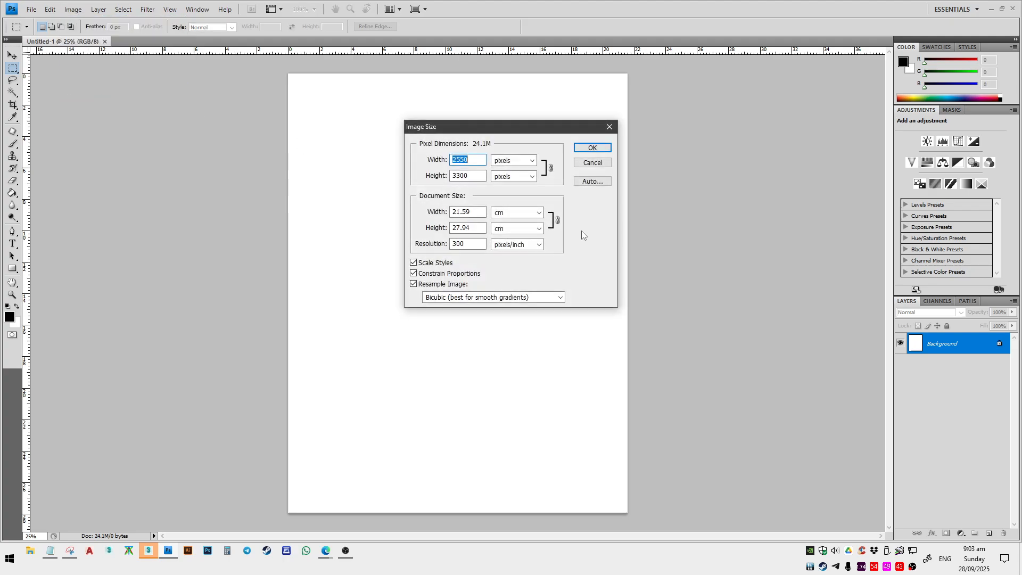
pyautogui.doubleClick(466, 245)
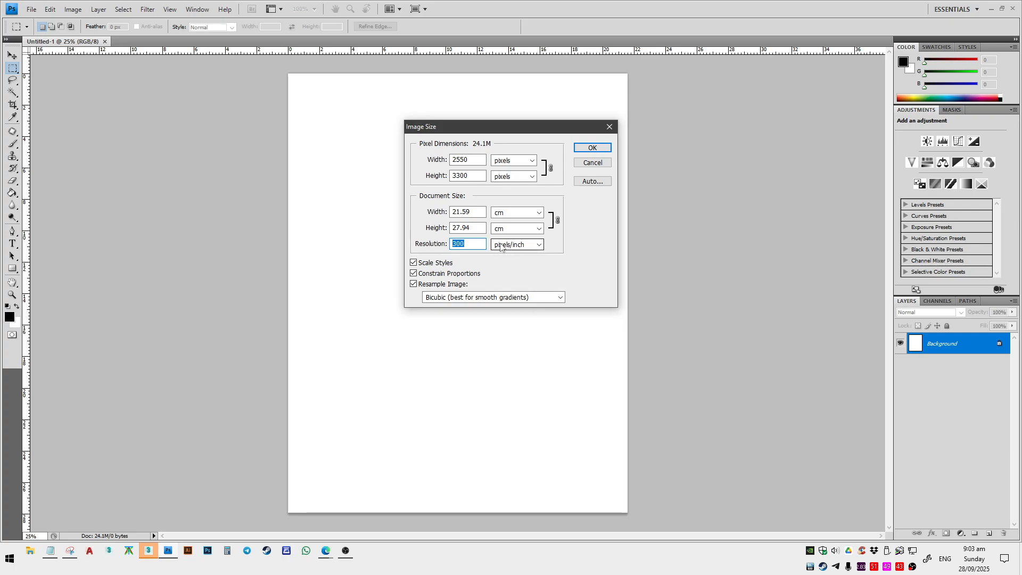
pyautogui.moveTo(476, 161); pyautogui.dragTo(423, 165)
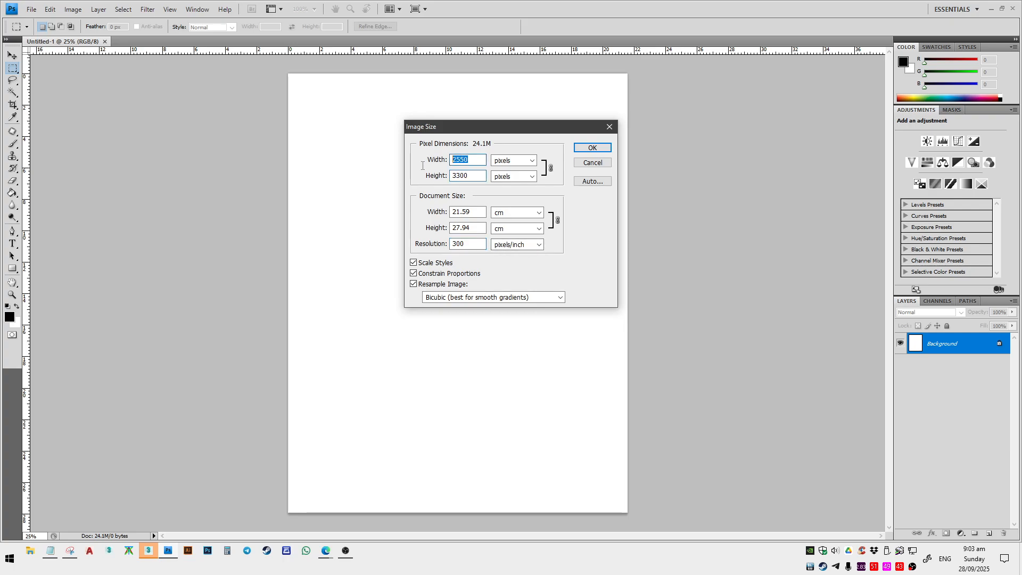
pyautogui.moveTo(482, 244); pyautogui.dragTo(446, 242)
pyautogui.click(502, 214)
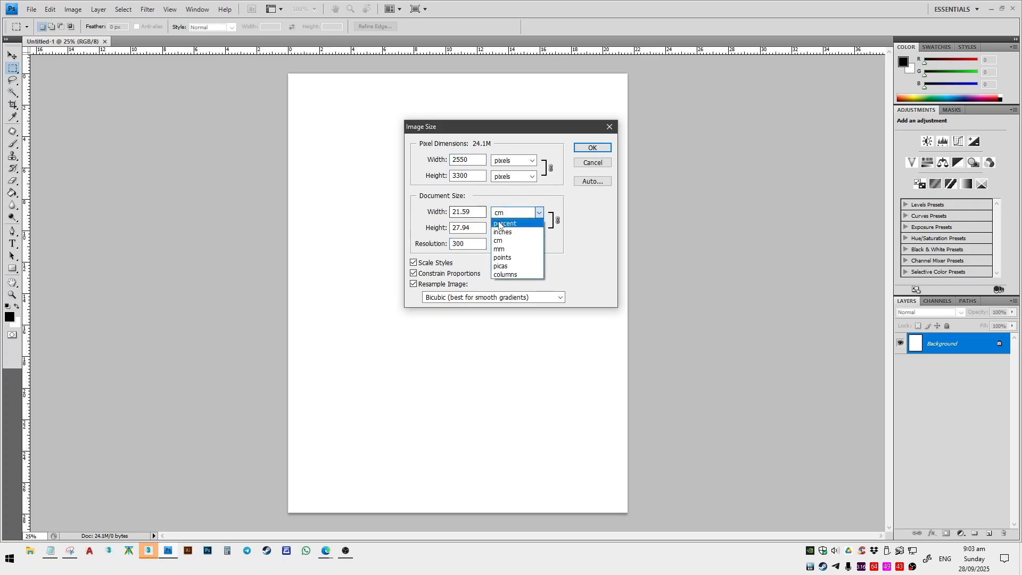
pyautogui.click(503, 233)
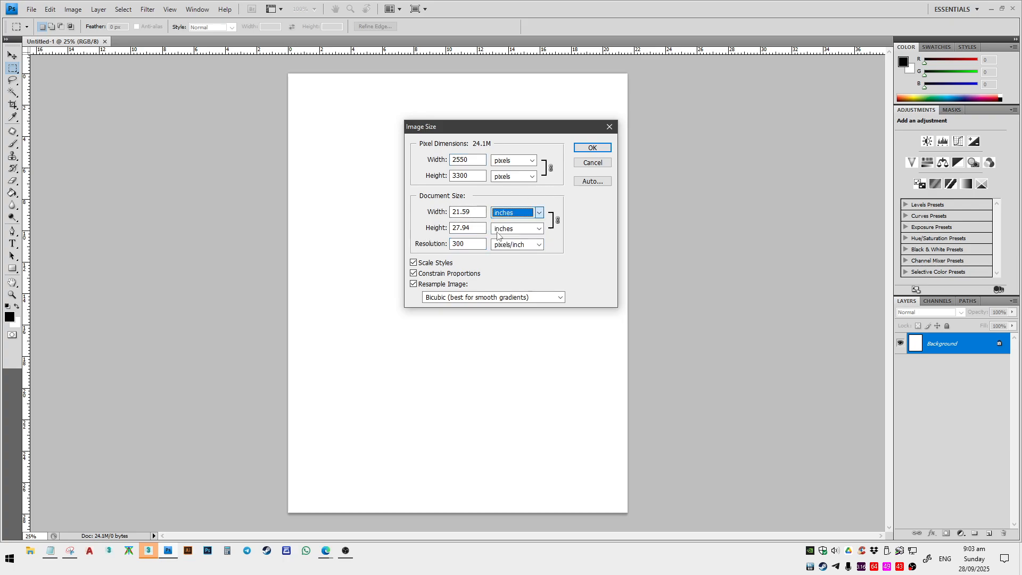
pyautogui.click(590, 163)
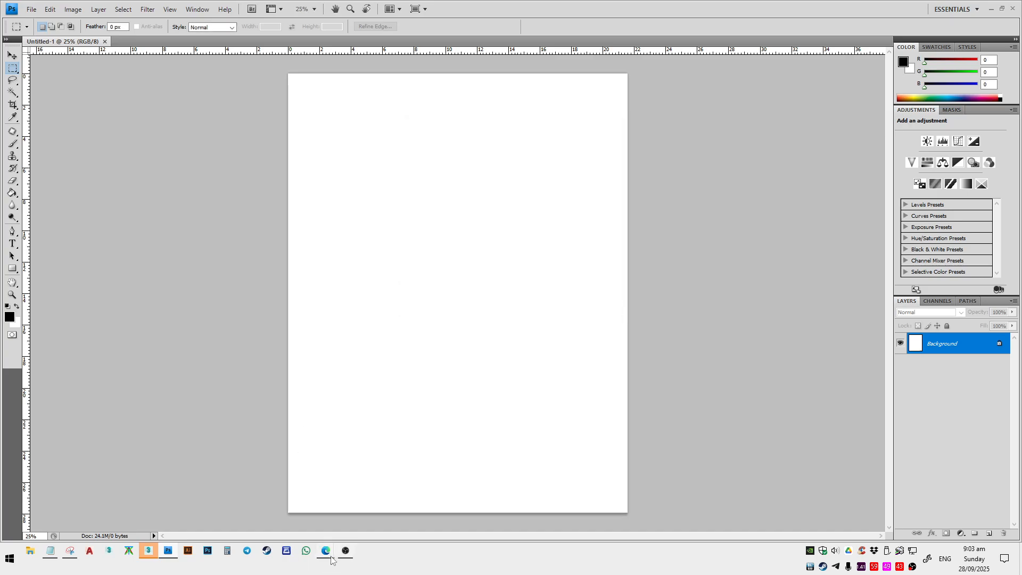
# - Switch back to the Edge browser and copy the previewed cartoon boy image
pyautogui.moveTo(331, 558)
pyautogui.click(382, 514)
pyautogui.rightClick(804, 258)
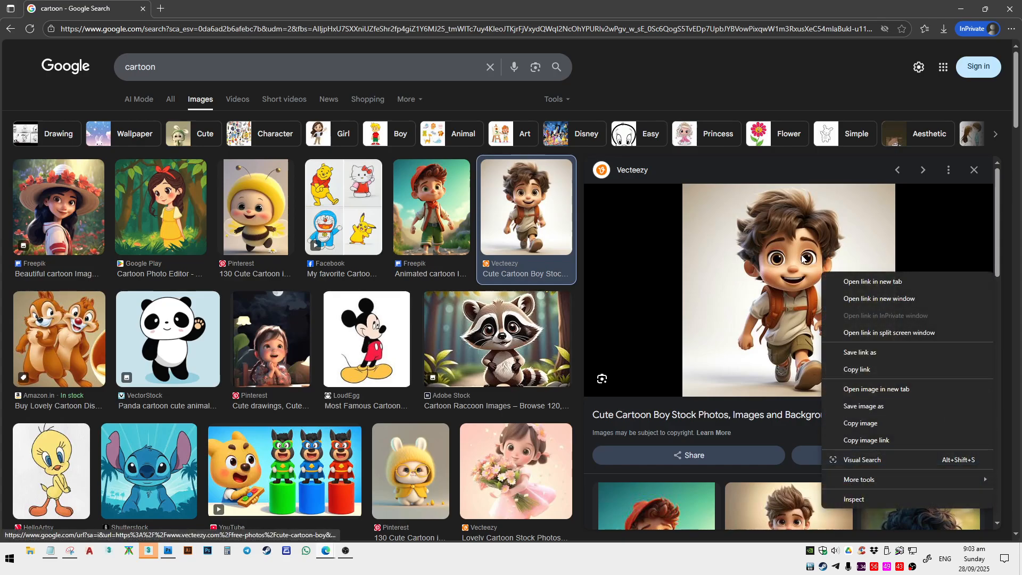
pyautogui.click(850, 424)
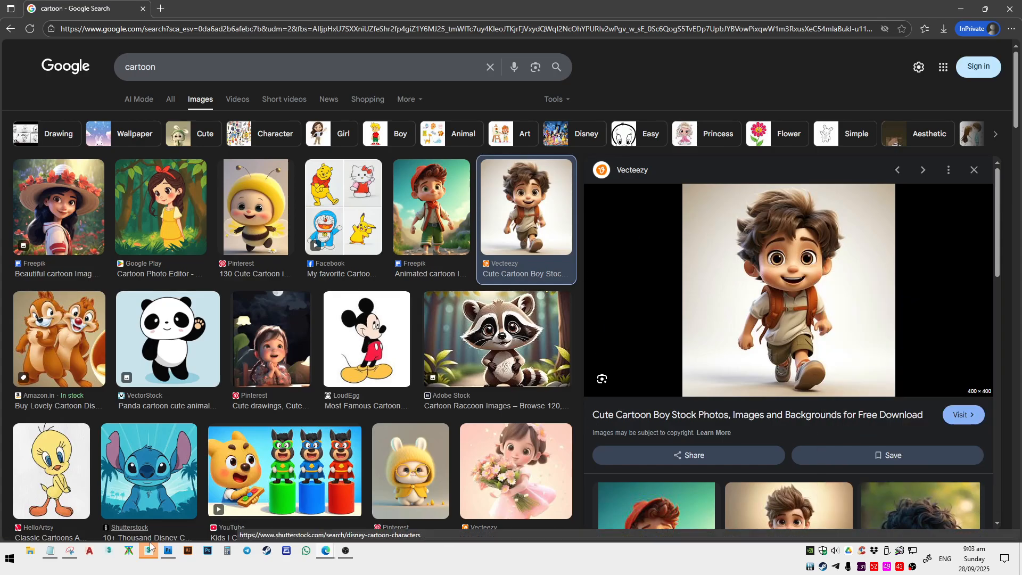
# - Switch to Photoshop, paste the copied cartoon boy image into the blank Letter document and activate the Move tool
pyautogui.click(167, 550)
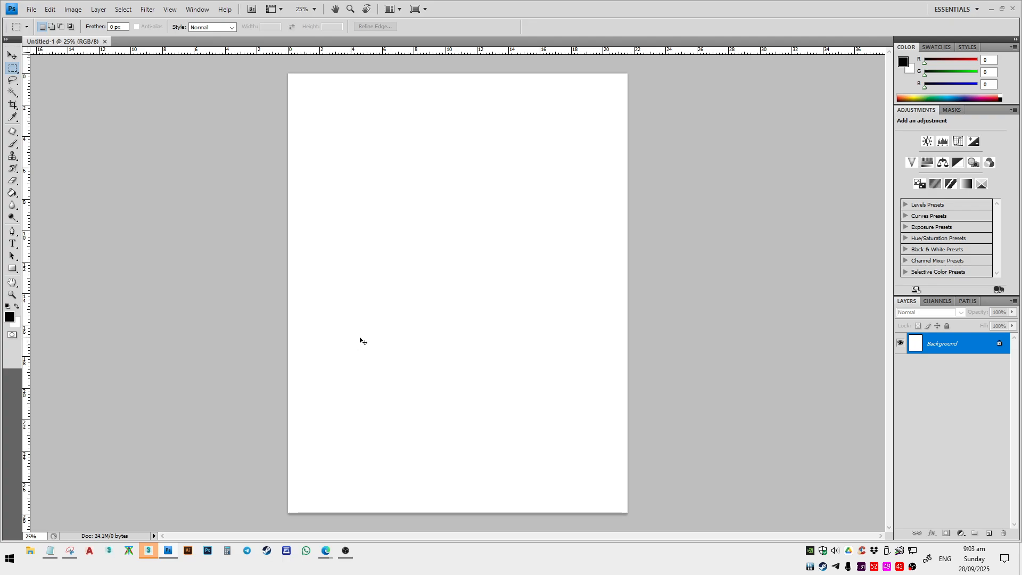
pyautogui.hotkey('ctrl', 'v')
pyautogui.press('v')
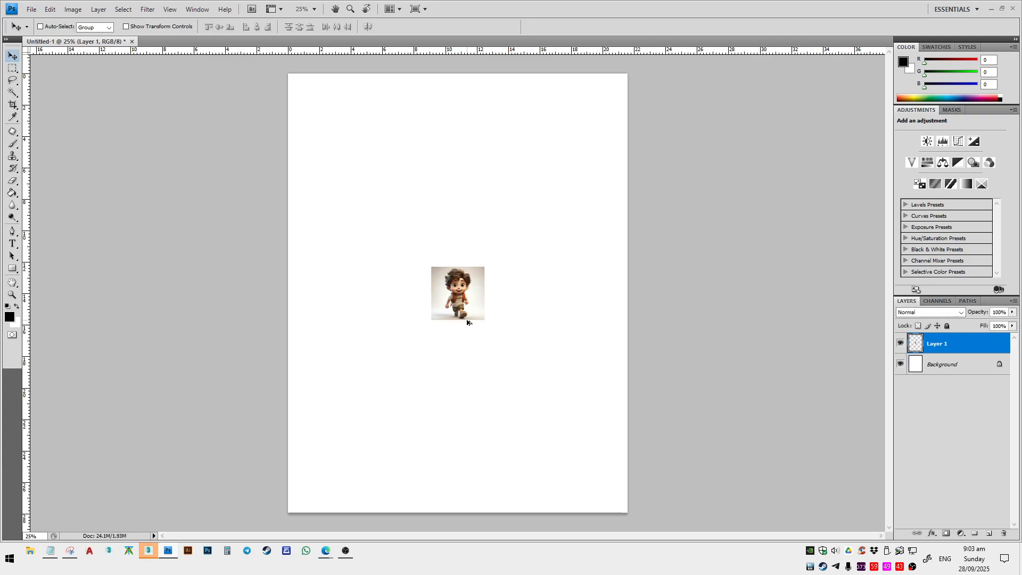
# - Examine the 300 pixels/inch document's pixel dimensions, print size and resolution in Image Size, leaving without applying changes
pyautogui.click(73, 9)
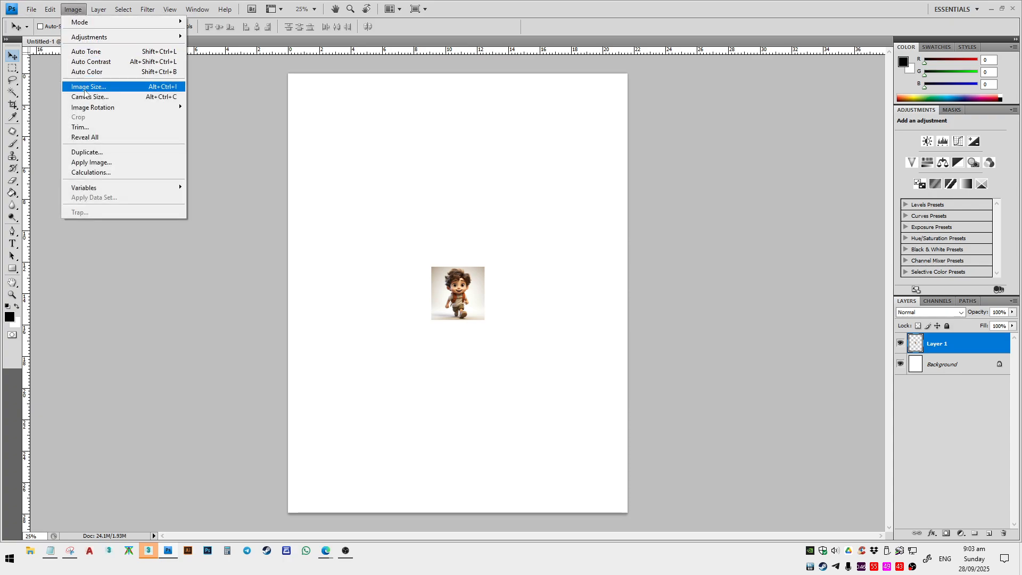
pyautogui.click(149, 88)
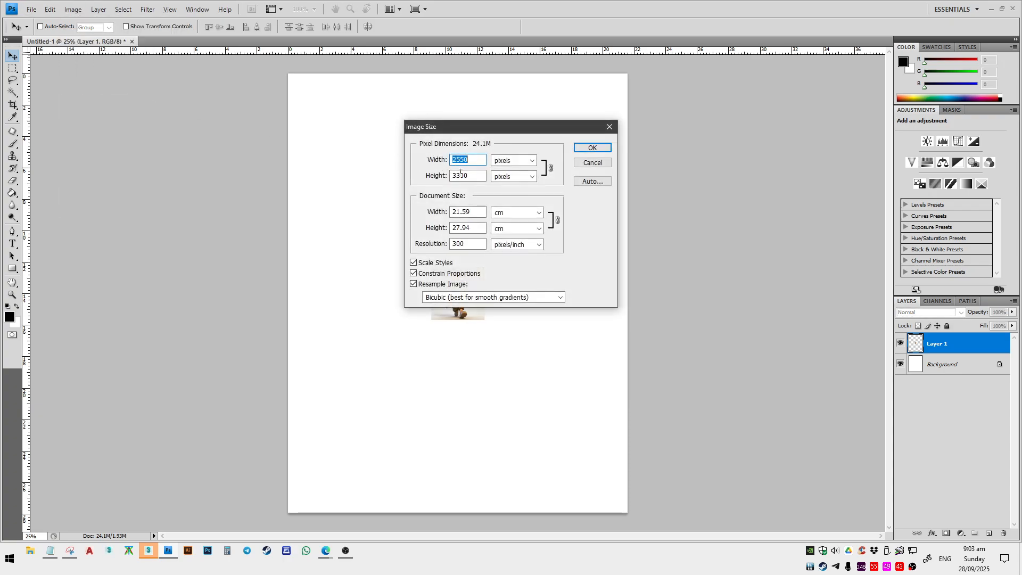
pyautogui.moveTo(470, 175); pyautogui.dragTo(452, 160)
pyautogui.moveTo(506, 131); pyautogui.dragTo(702, 130)
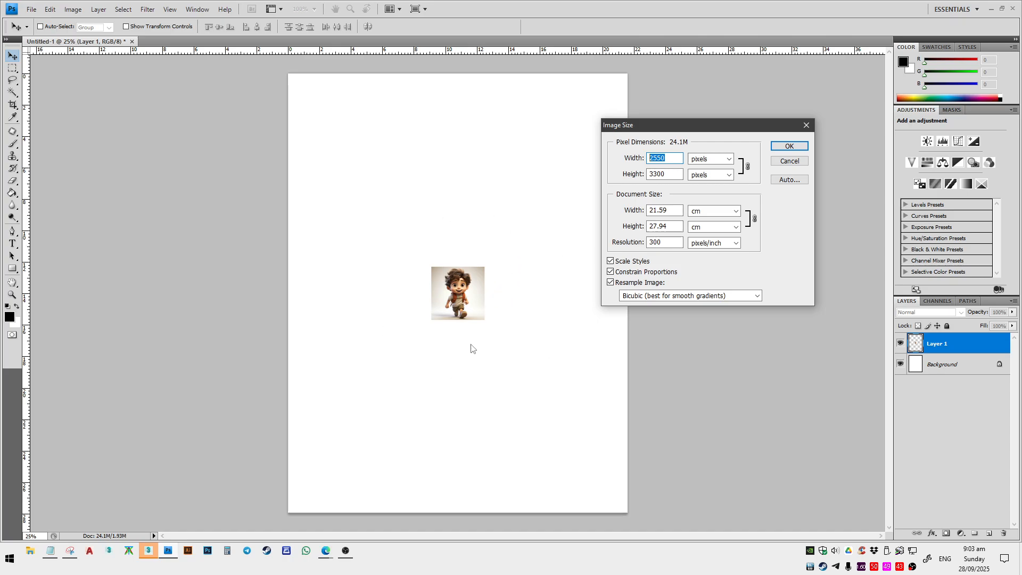
pyautogui.doubleClick(672, 240)
pyautogui.click(790, 161)
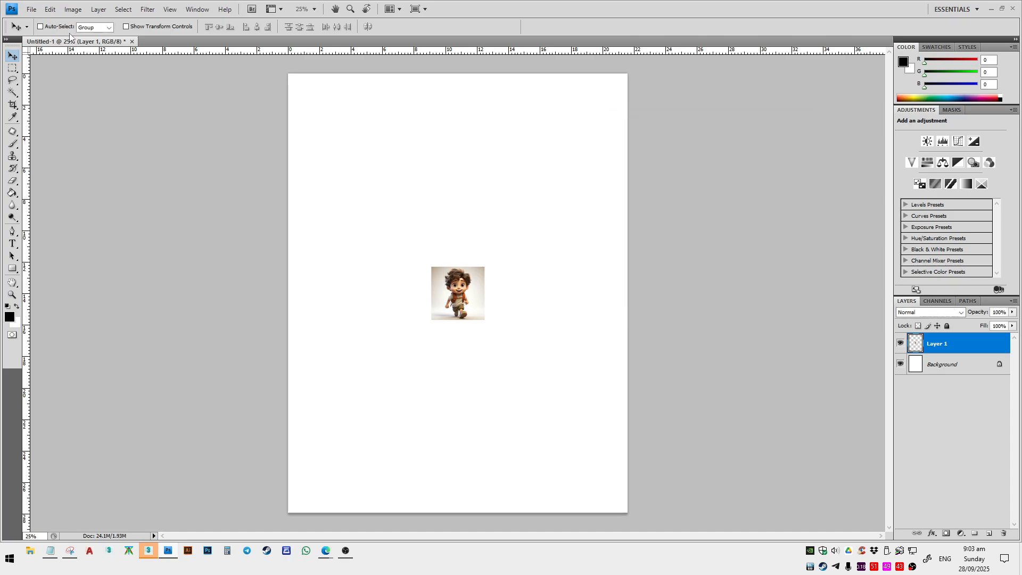
# - Create a new U.S. Paper Letter document at 150 pixels/inch and paste the copied cartoon boy image into it
pyautogui.click(32, 9)
pyautogui.click(36, 21)
pyautogui.click(375, 196)
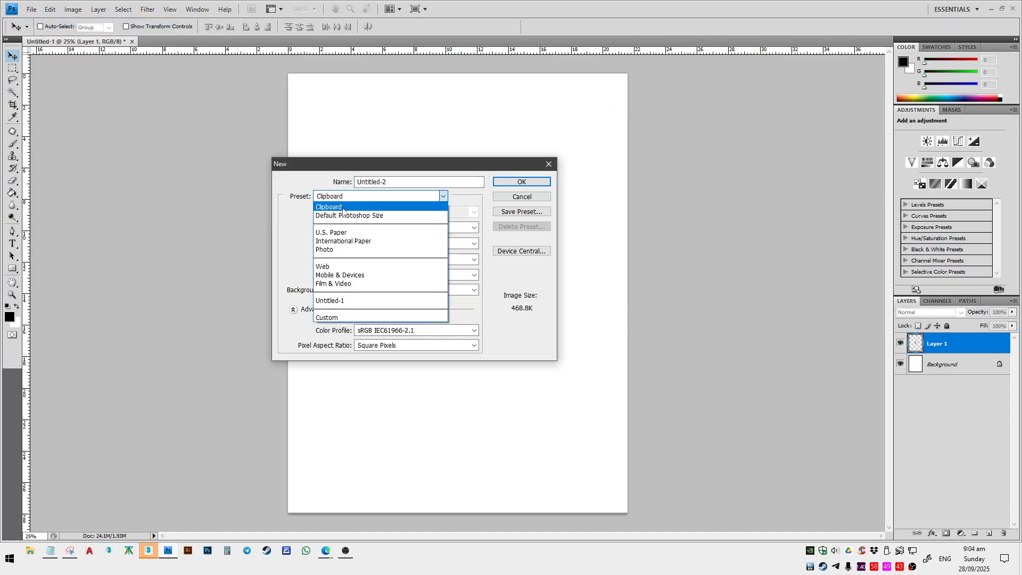
pyautogui.click(374, 228)
pyautogui.doubleClick(372, 259)
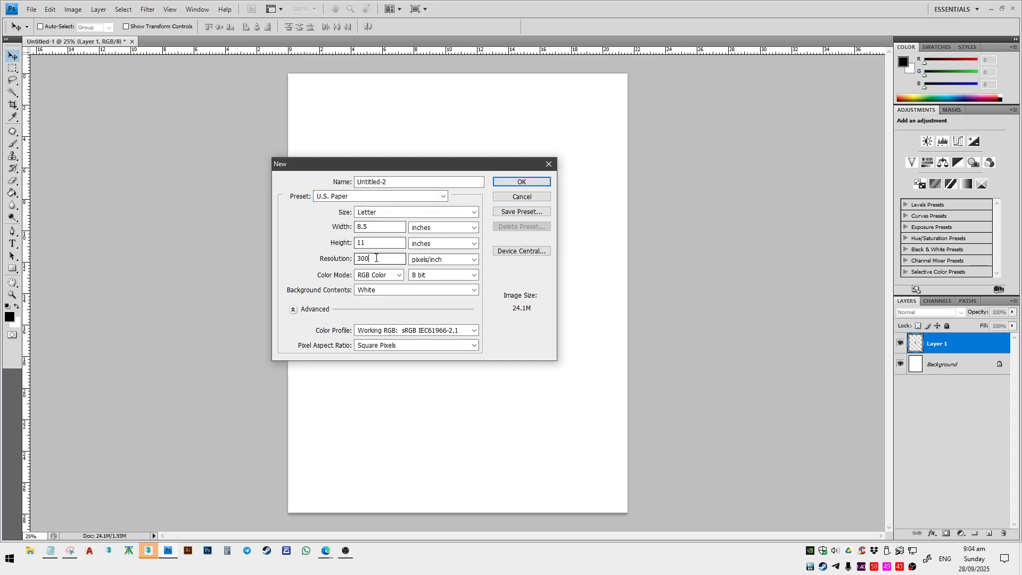
pyautogui.write('15')
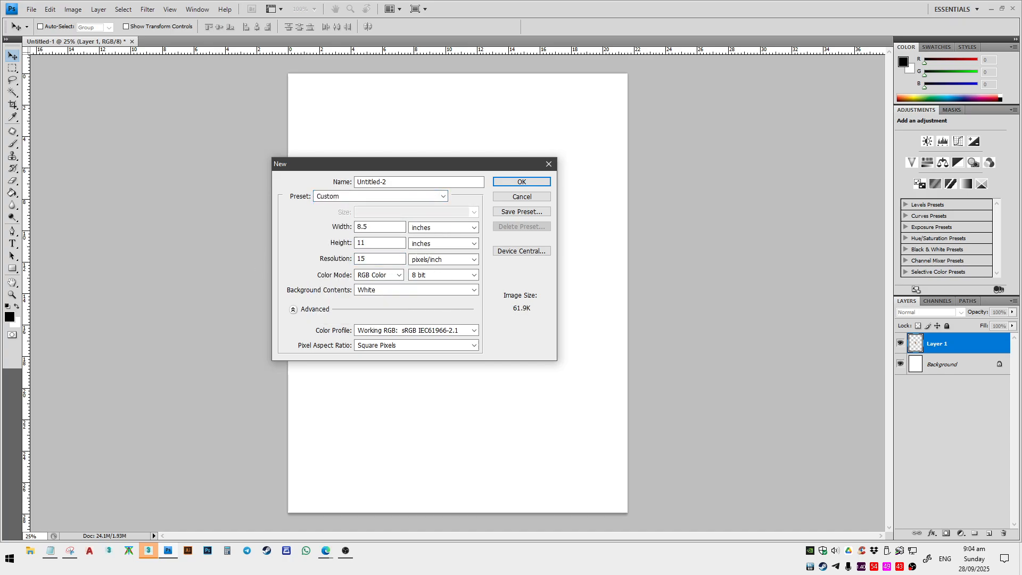
pyautogui.write('0')
pyautogui.click(519, 182)
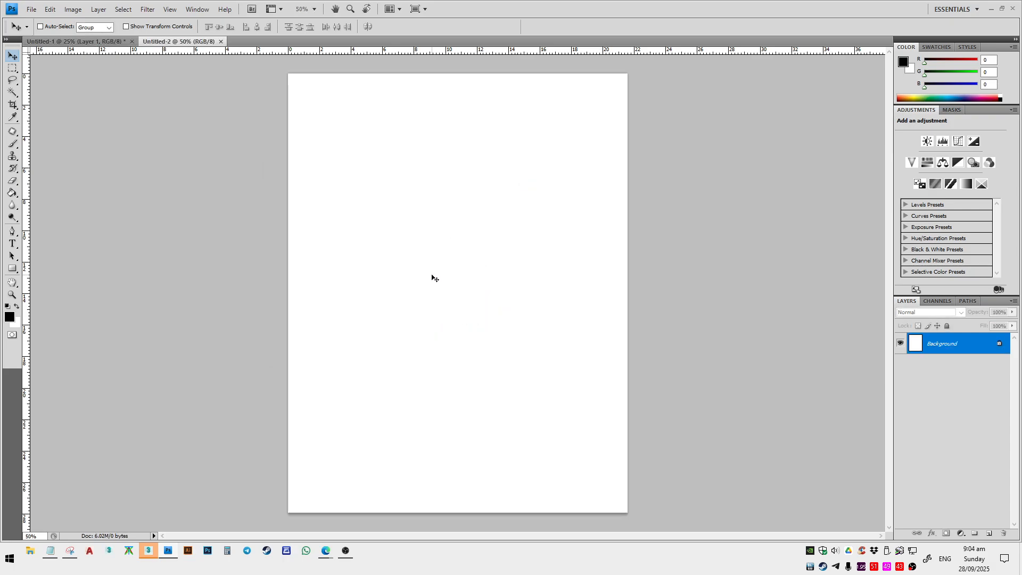
pyautogui.hotkey('ctrl', 'v')
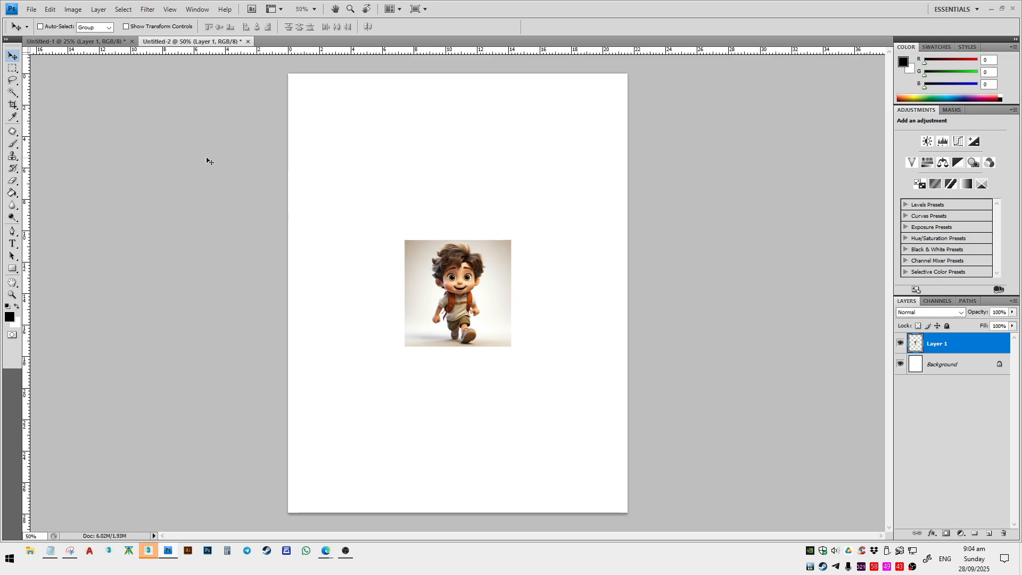
# - Check the 150 pixels/inch document's pixel dimensions and resolution in Image Size, leaving without applying changes
pyautogui.click(73, 9)
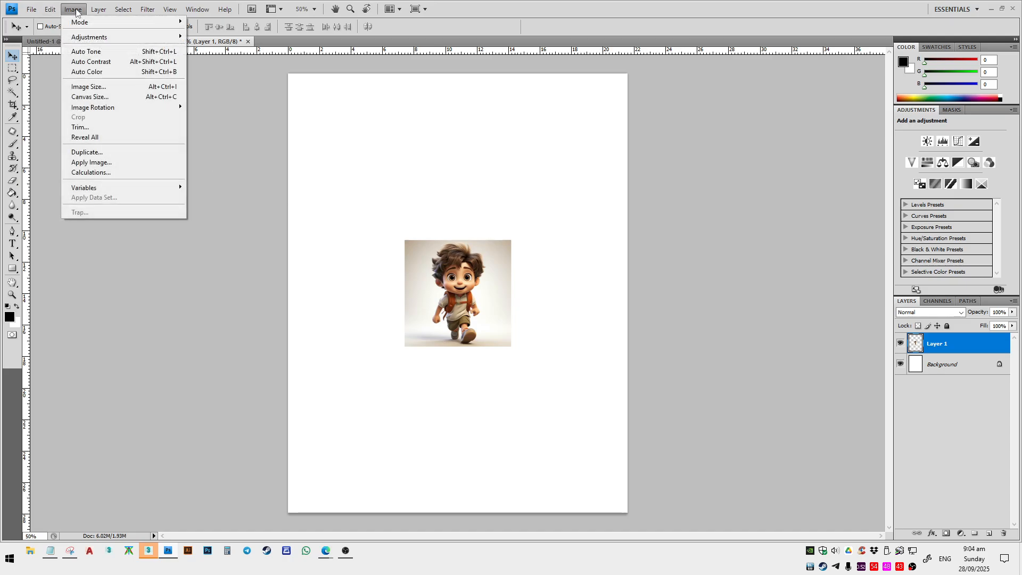
pyautogui.click(101, 87)
pyautogui.moveTo(666, 130); pyautogui.dragTo(589, 139)
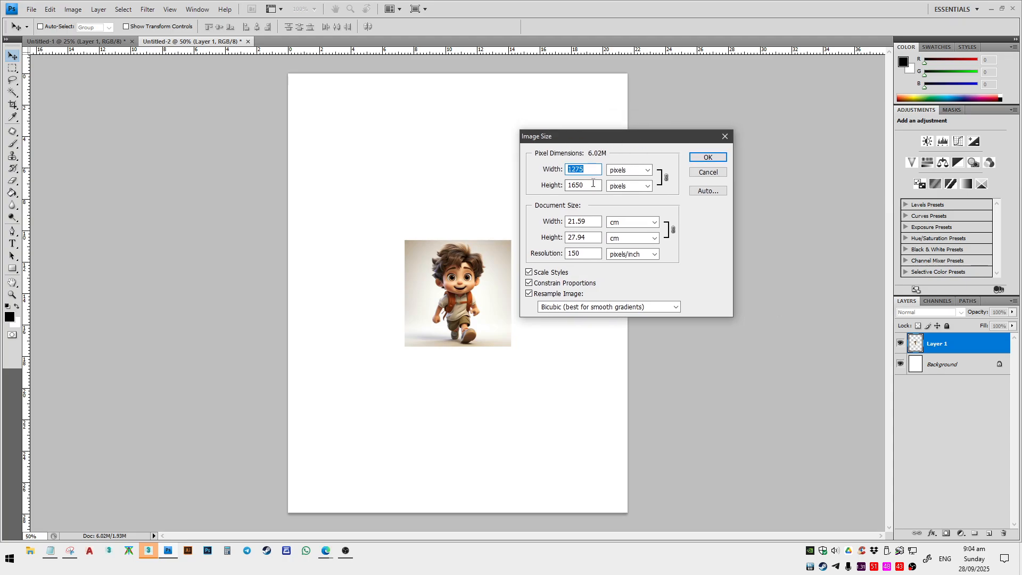
pyautogui.moveTo(594, 185); pyautogui.dragTo(524, 179)
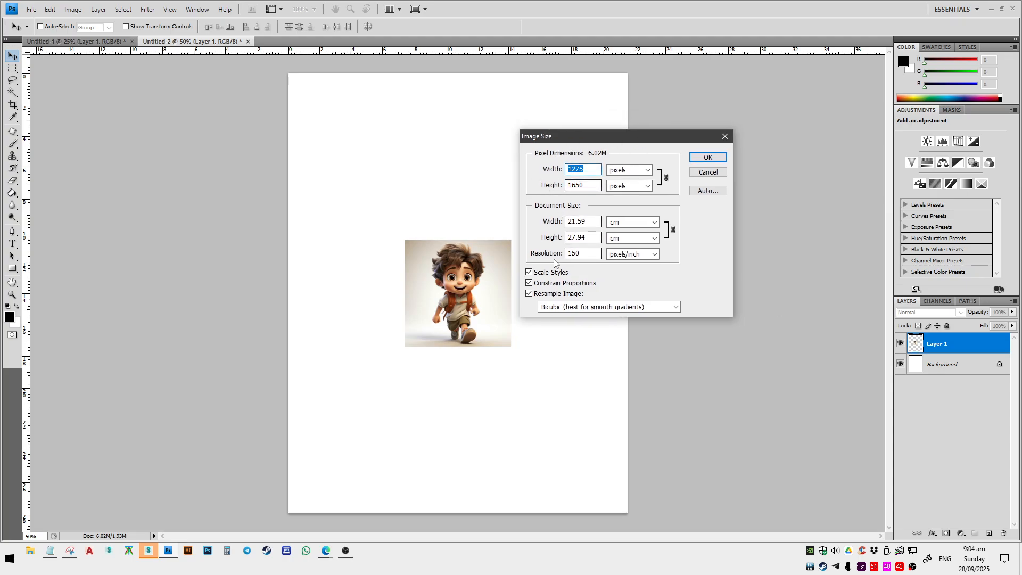
pyautogui.click(708, 173)
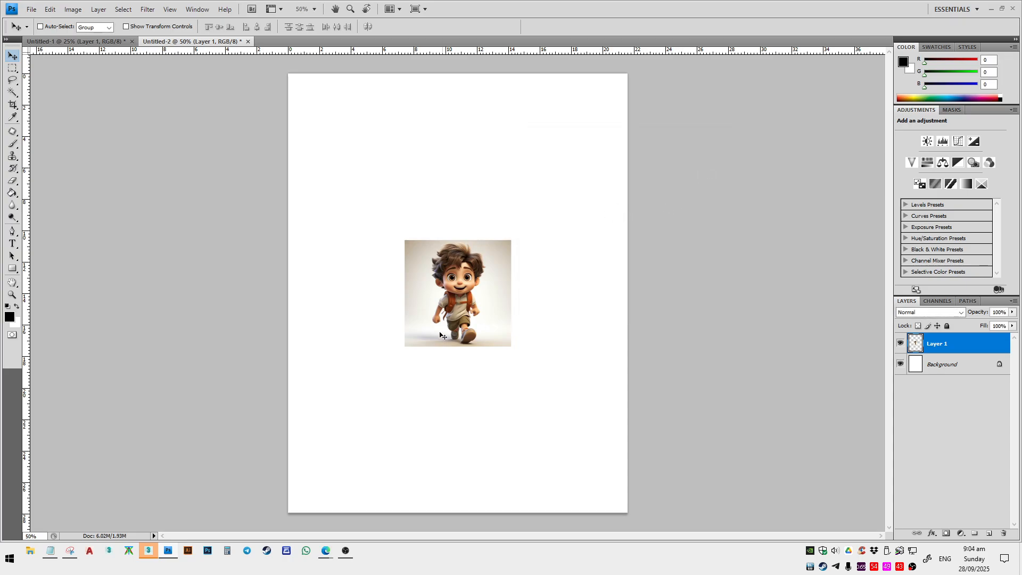
# - Inspect the pasted boy image's quality up close and at full-page view, and close the 150 pixels/inch document without saving
pyautogui.scroll(7, 414, 323)
pyautogui.scroll(1, 517, 165)
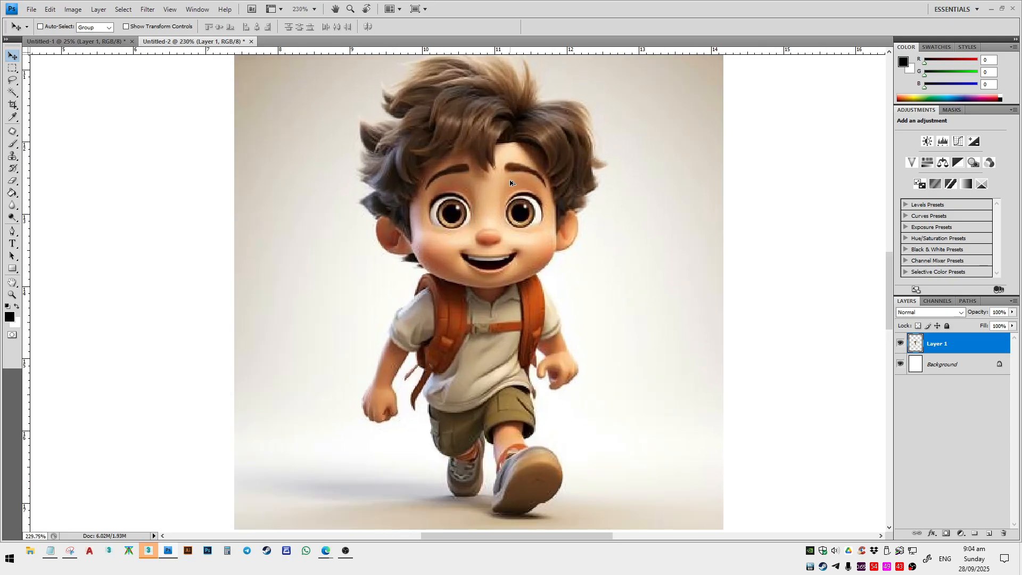
pyautogui.scroll(-5, 503, 189)
pyautogui.scroll(-2, 499, 195)
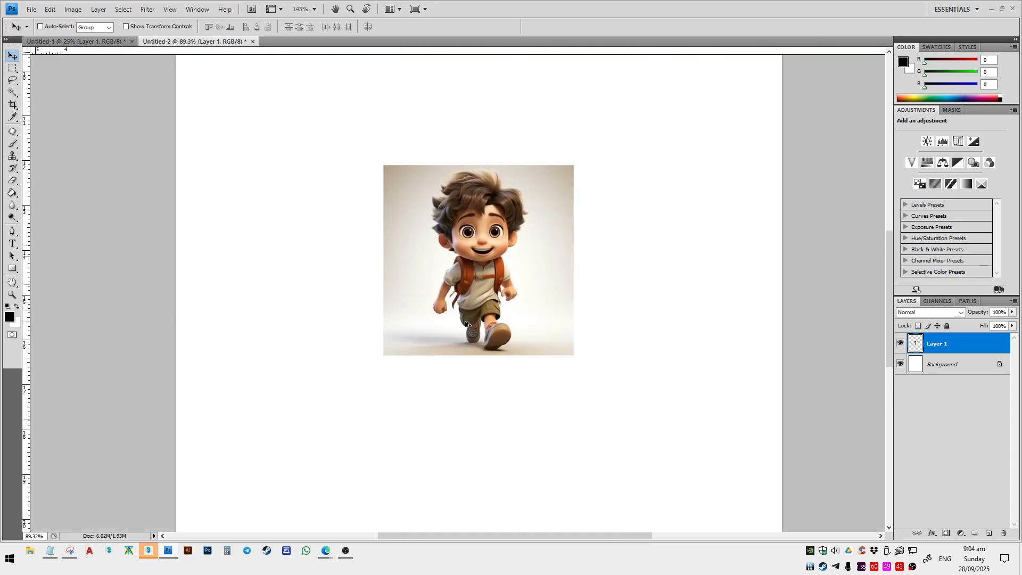
pyautogui.scroll(2, 495, 203)
pyautogui.scroll(3, 486, 228)
pyautogui.scroll(1, 487, 227)
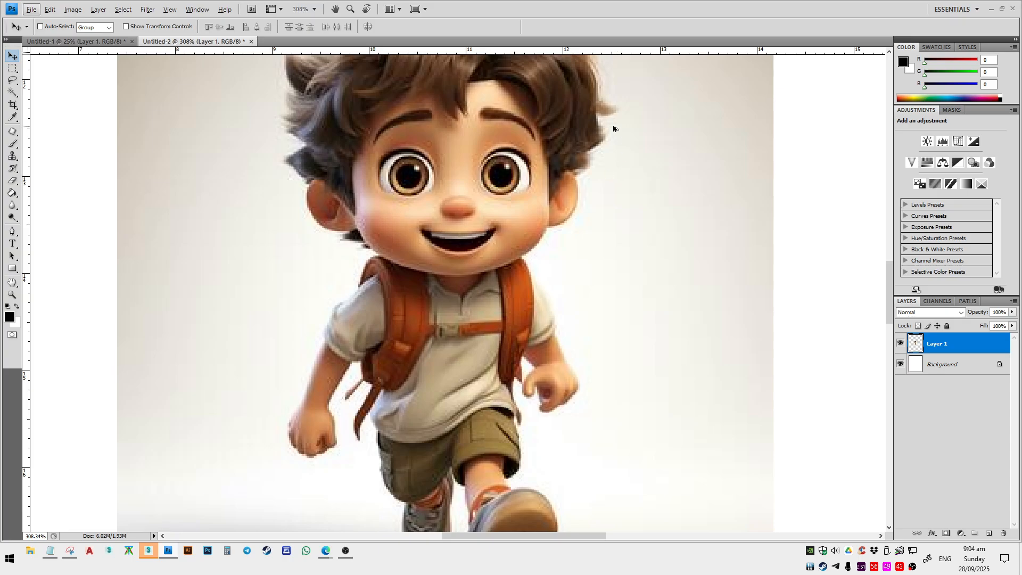
pyautogui.scroll(-9, 534, 245)
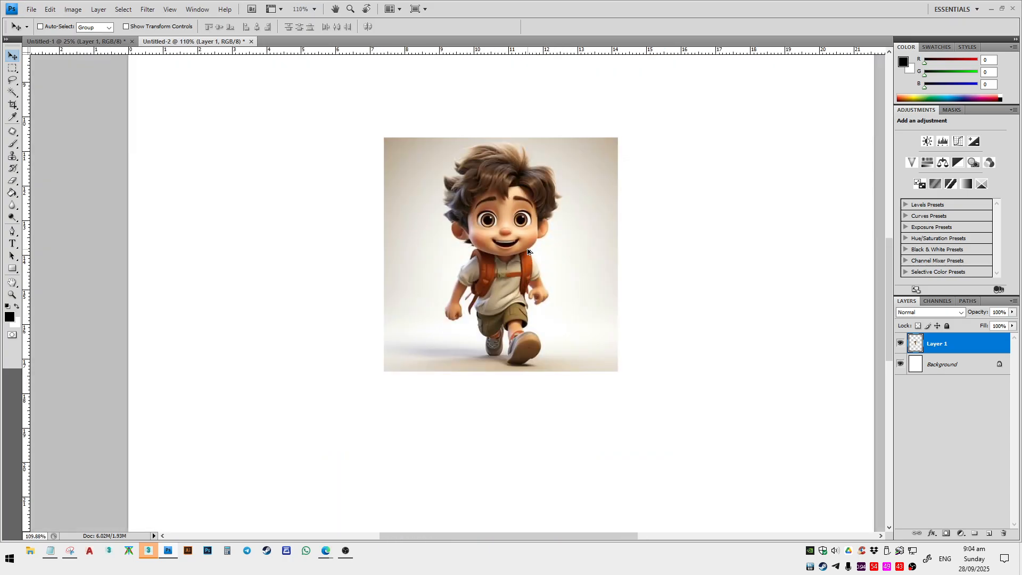
pyautogui.scroll(2, 449, 226)
pyautogui.scroll(-3, 439, 214)
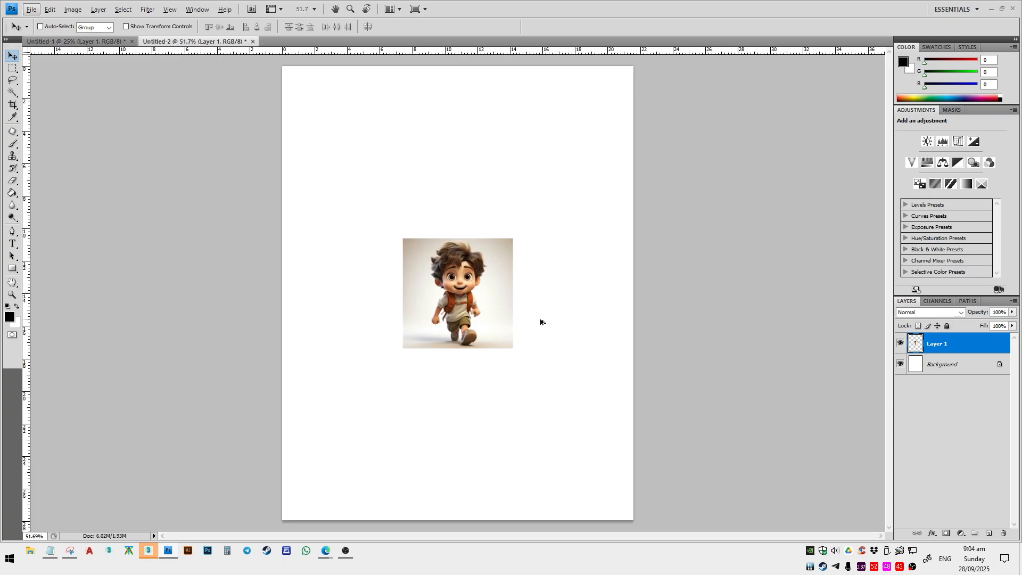
pyautogui.press('alt')
pyautogui.scroll(2, 511, 275)
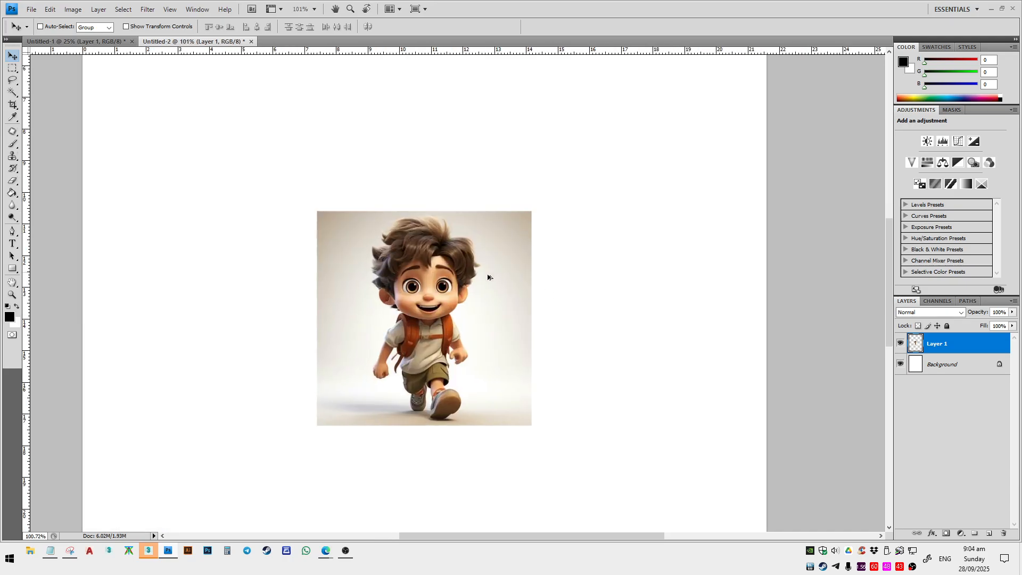
pyautogui.scroll(-2, 337, 335)
pyautogui.click(253, 41)
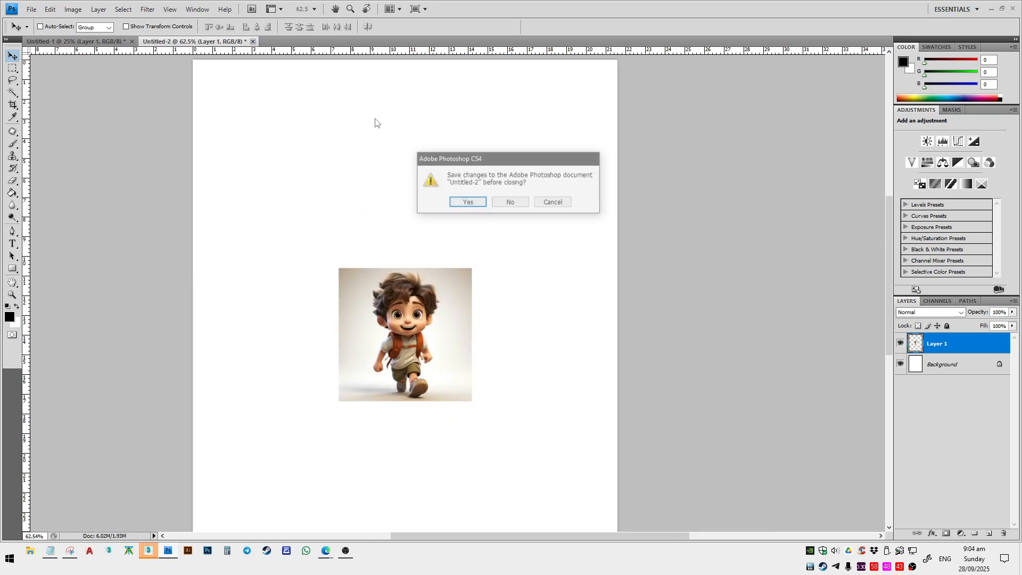
pyautogui.click(504, 201)
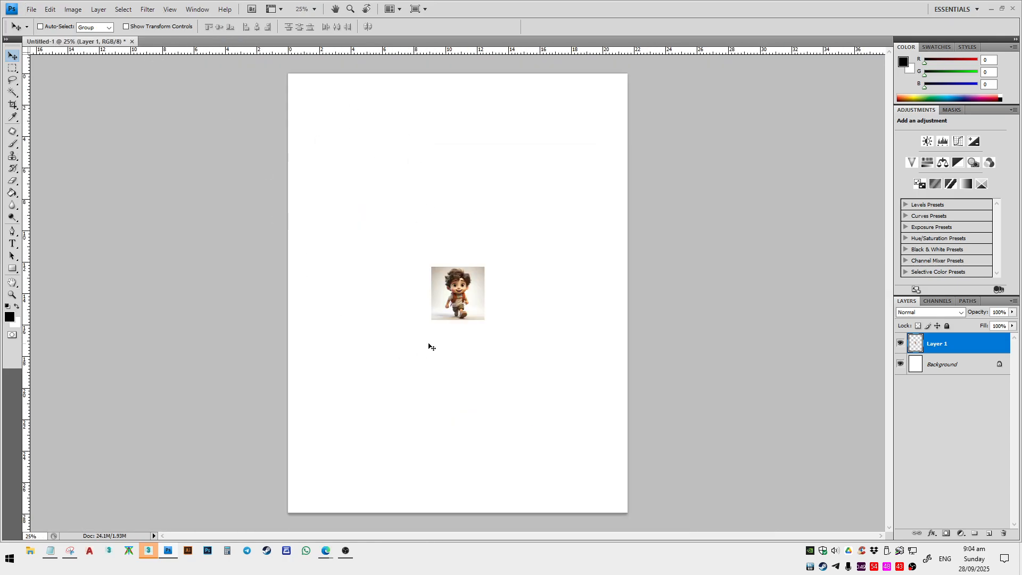
# - Start another new document and change its width and height units to inches
pyautogui.click(33, 11)
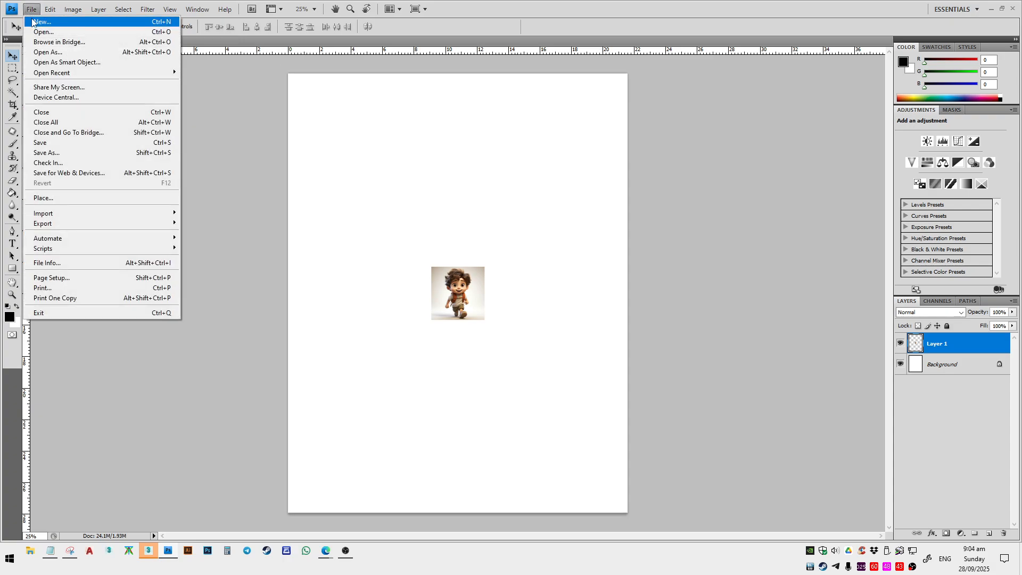
pyautogui.click(34, 23)
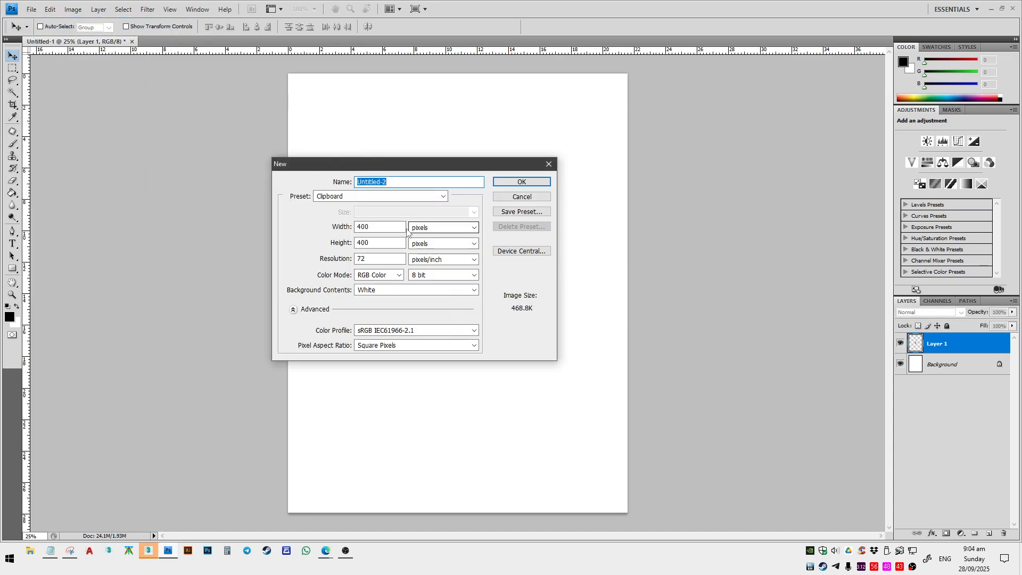
pyautogui.click(430, 229)
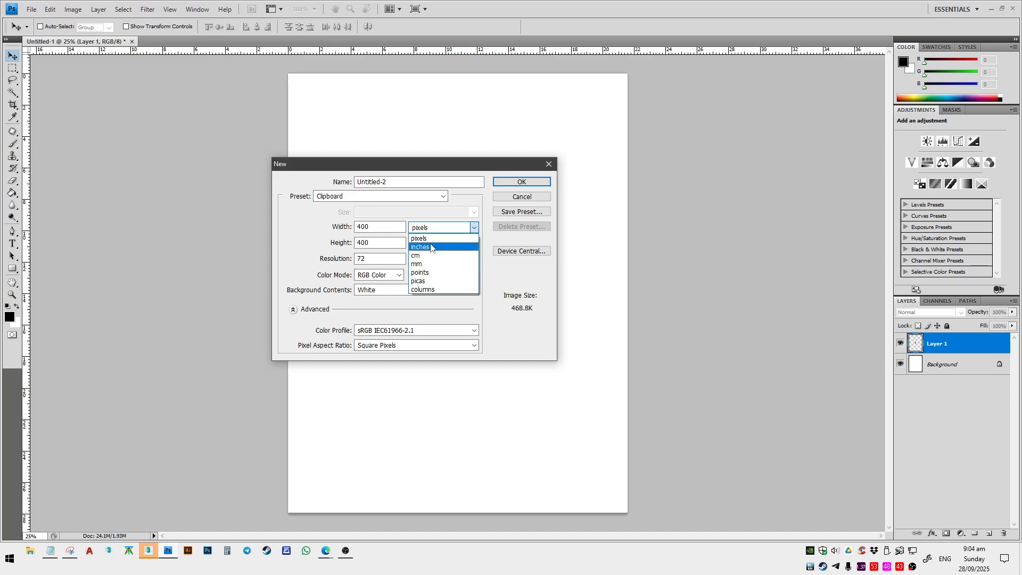
pyautogui.click(431, 247)
pyautogui.hotkey('shift', 'Tab')
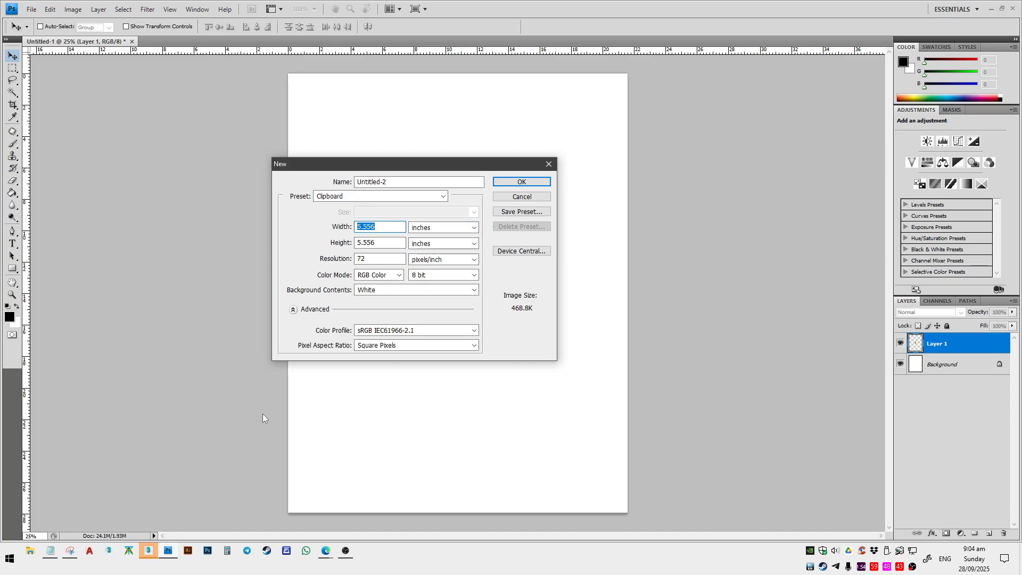
# - Switch to Calculator to multiply 3 by 12, and set the new Photoshop document's width to 36 inches
pyautogui.click(227, 551)
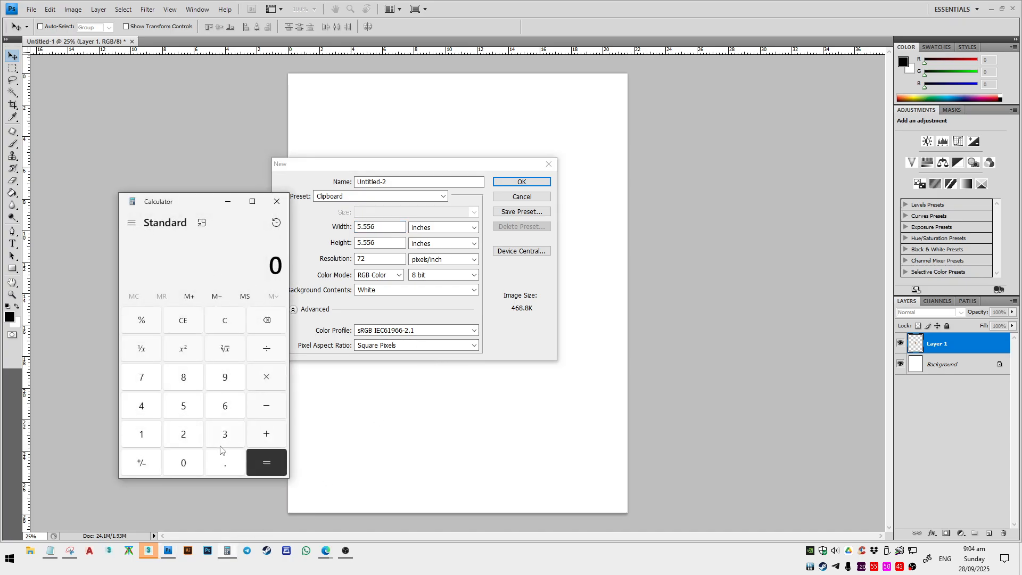
pyautogui.click(234, 440)
pyautogui.click(262, 386)
pyautogui.click(144, 438)
pyautogui.click(183, 442)
pyautogui.click(268, 464)
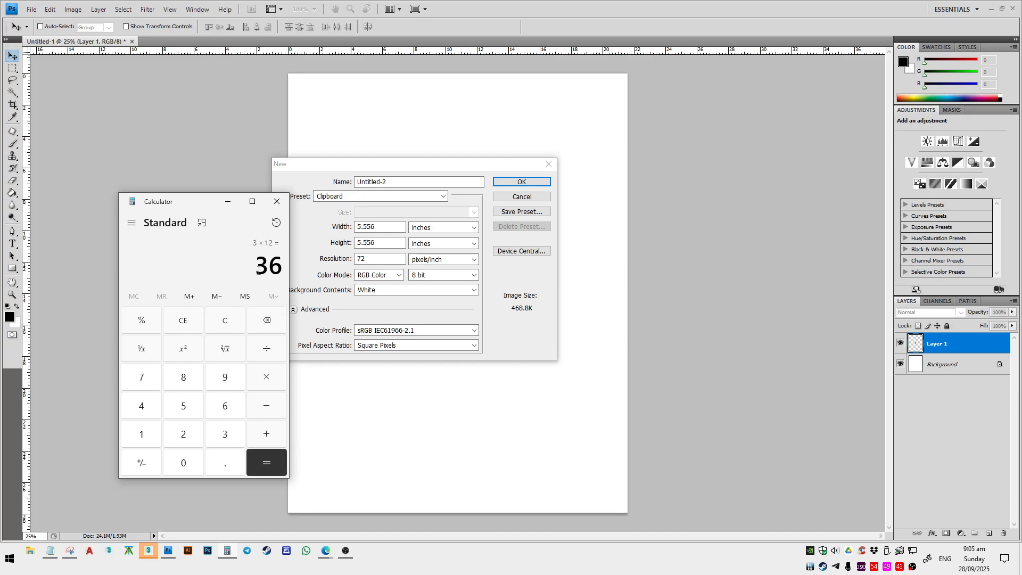
pyautogui.doubleClick(387, 226)
pyautogui.write('36')
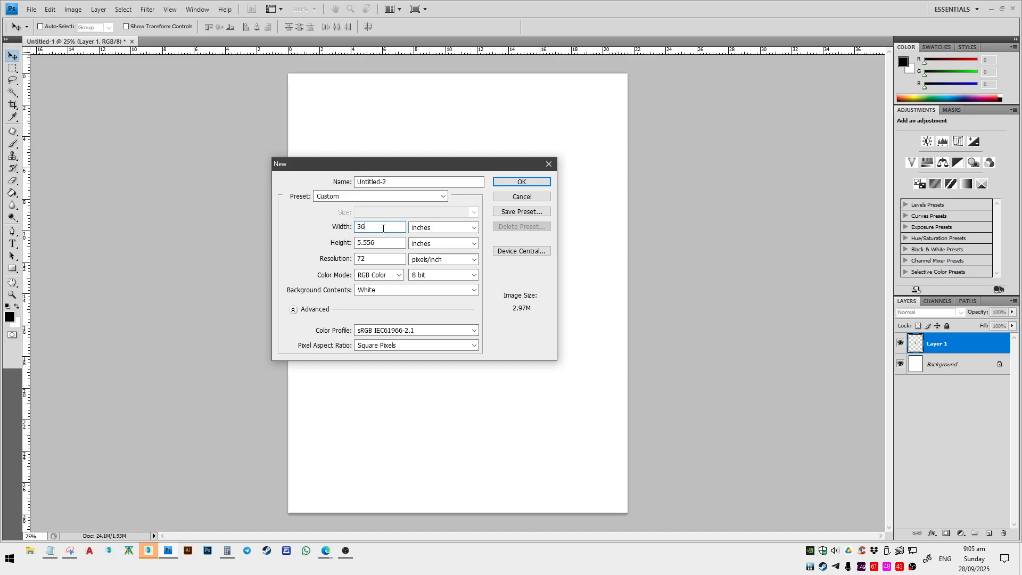
# - Switch to Calculator to multiply 2 by 12, and set the new Photoshop document's height to 24 inches
pyautogui.click(227, 551)
pyautogui.press('Escape')
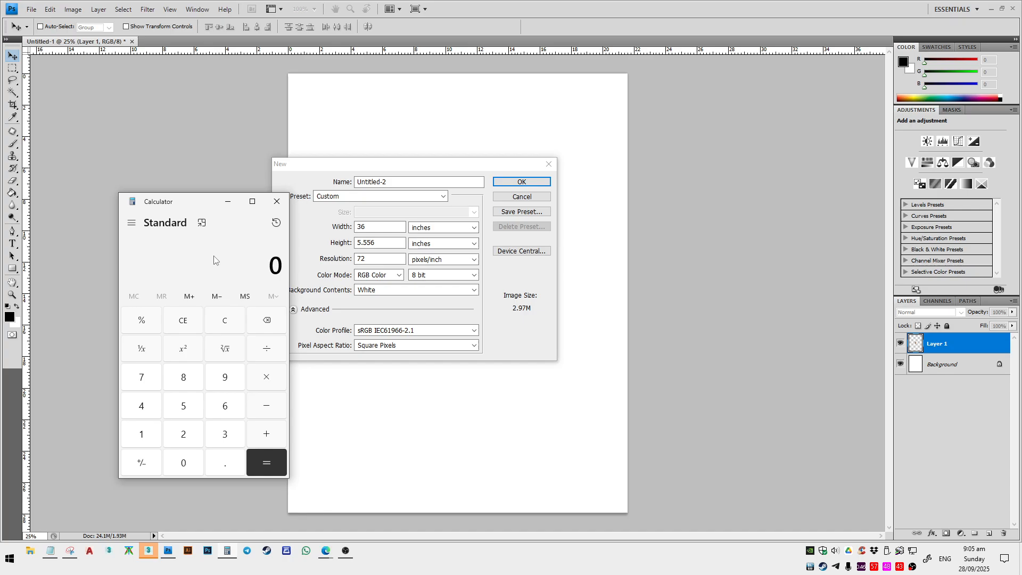
pyautogui.write('2*12')
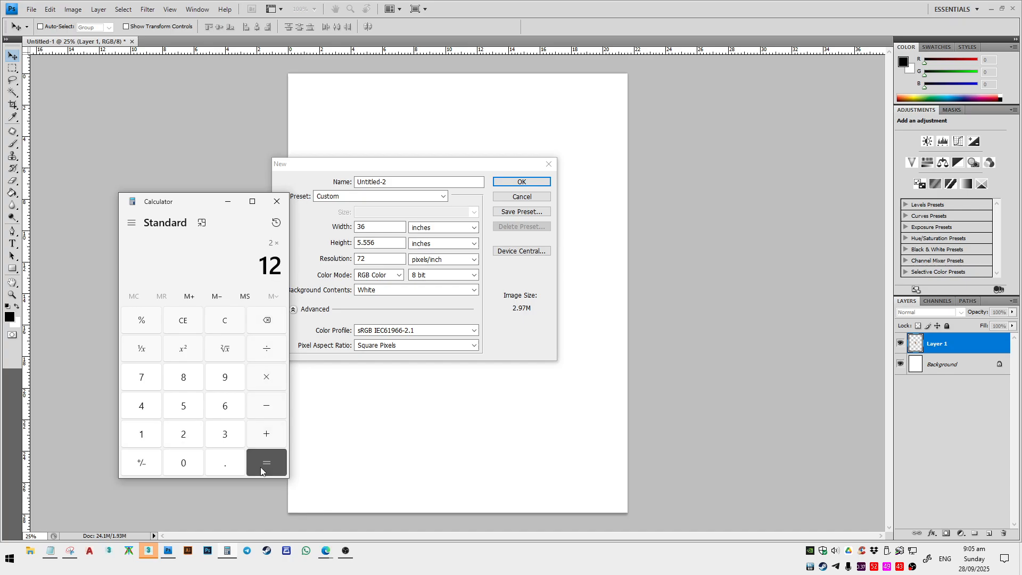
pyautogui.click(261, 468)
pyautogui.moveTo(395, 242); pyautogui.dragTo(323, 246)
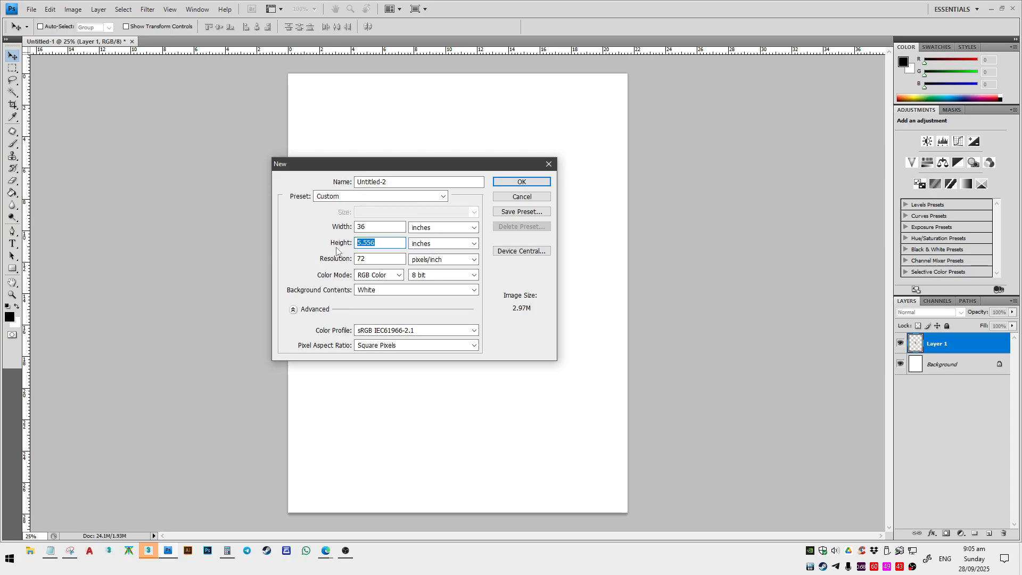
pyautogui.write('24')
pyautogui.press('Tab')
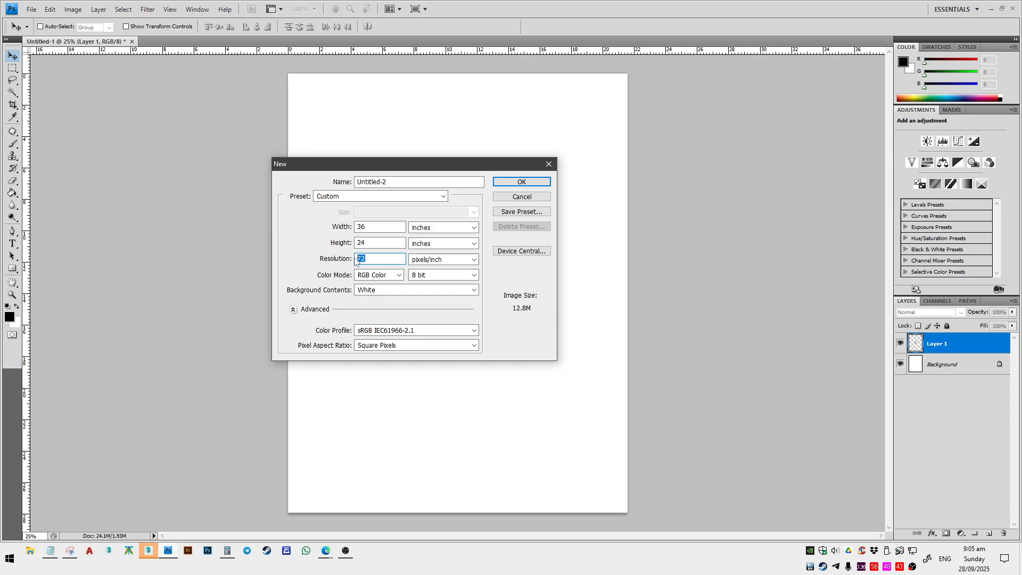
# - Set the new 36 by 24 inch document's resolution to 3000 pixels/inch
pyautogui.click(393, 258)
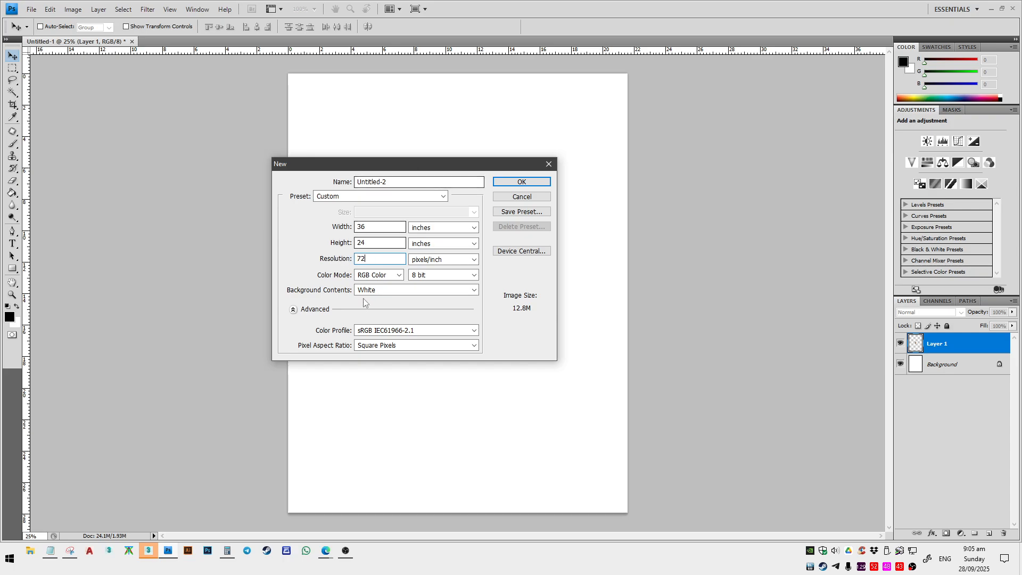
pyautogui.doubleClick(360, 261)
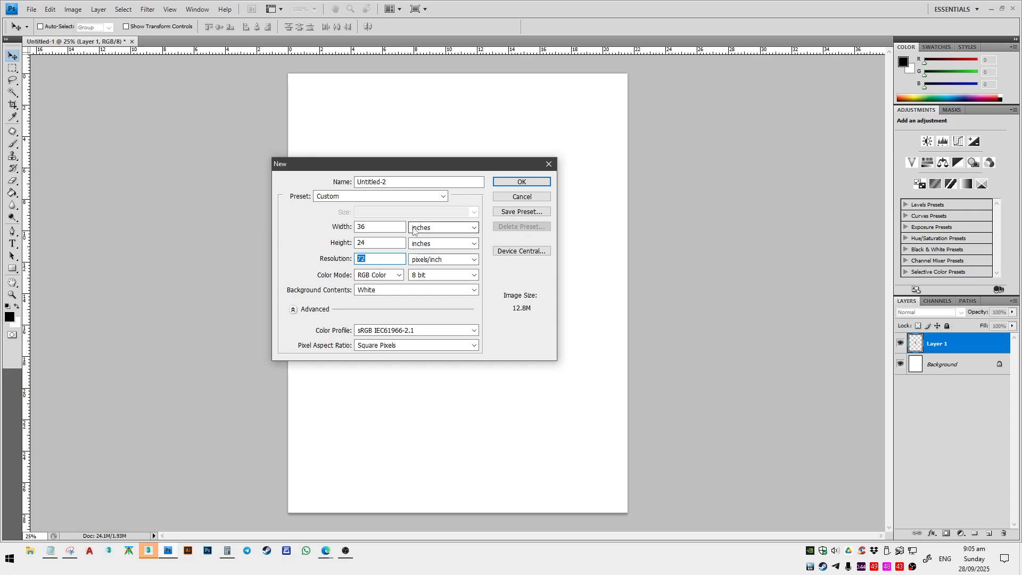
pyautogui.doubleClick(365, 227)
pyautogui.doubleClick(374, 244)
pyautogui.doubleClick(375, 259)
pyautogui.write('3000')
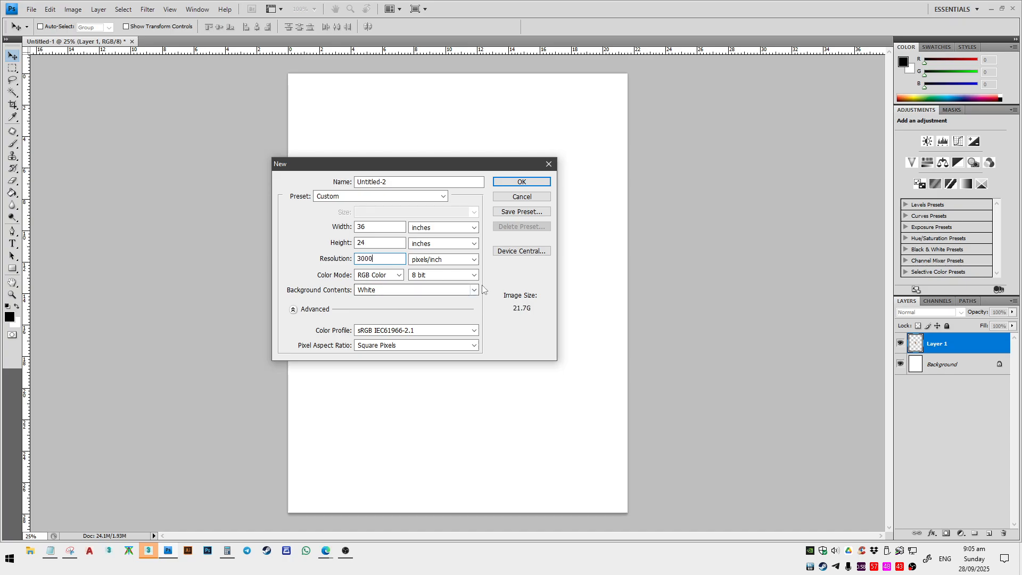
# - Set the new 36 by 24 inch document's resolution to 150 pixels/inch
pyautogui.press('BackSpace')
pyautogui.moveTo(384, 259); pyautogui.dragTo(232, 258)
pyautogui.write('15')
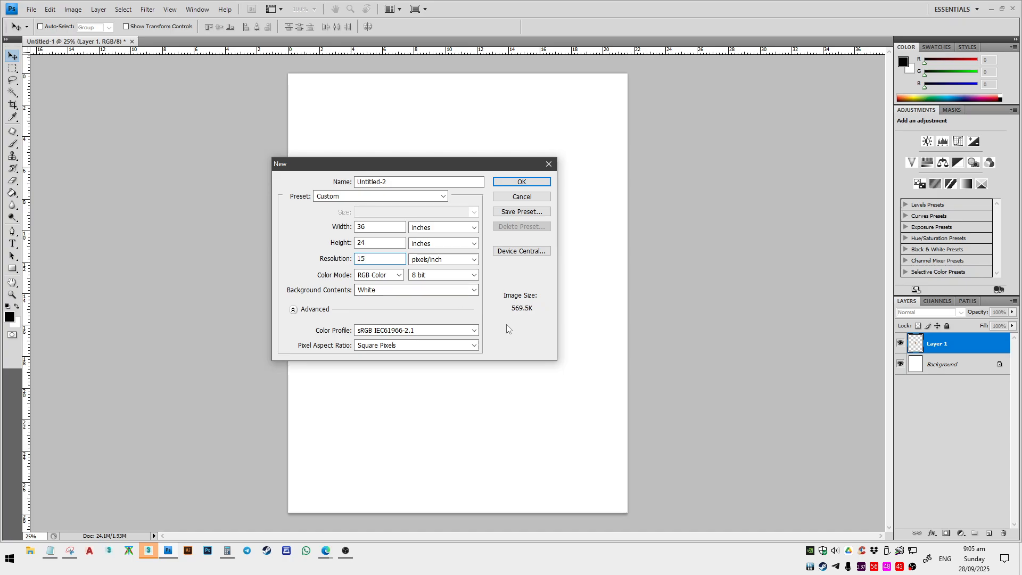
pyautogui.write('0')
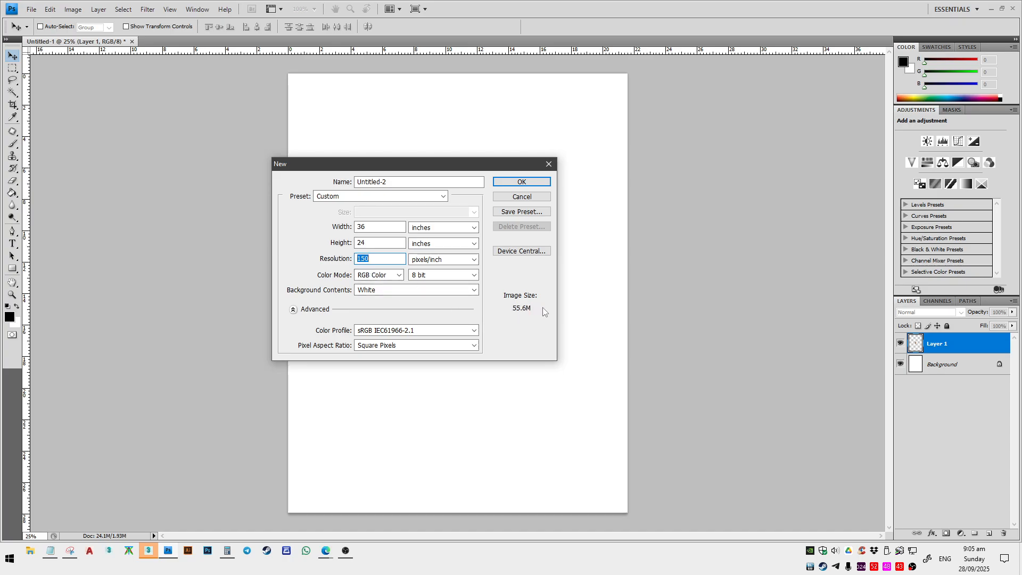
pyautogui.click(378, 261)
pyautogui.moveTo(387, 261); pyautogui.dragTo(226, 262)
pyautogui.click(389, 257)
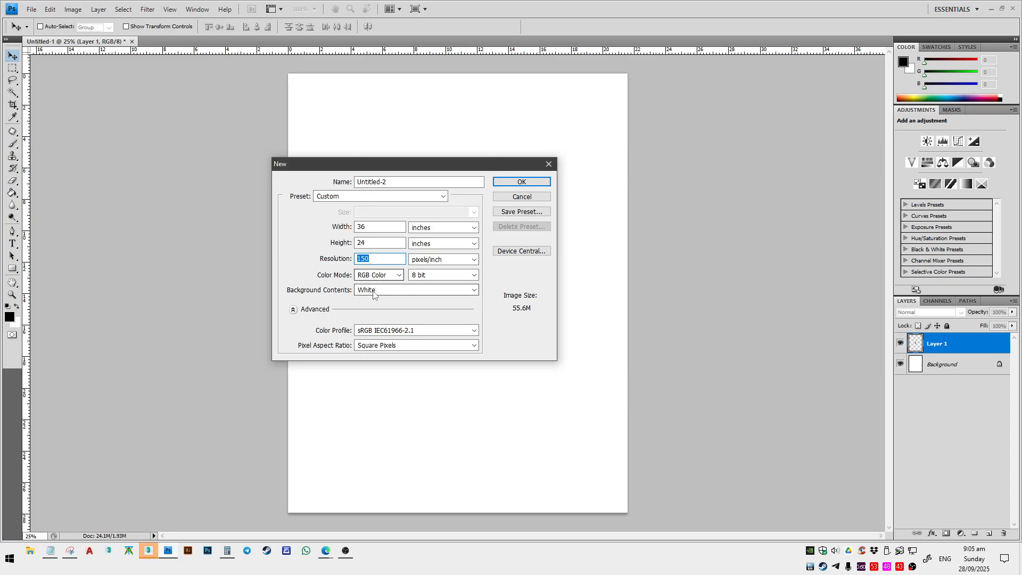
# - Keep the background contents set to White and create the new document
pyautogui.click(394, 290)
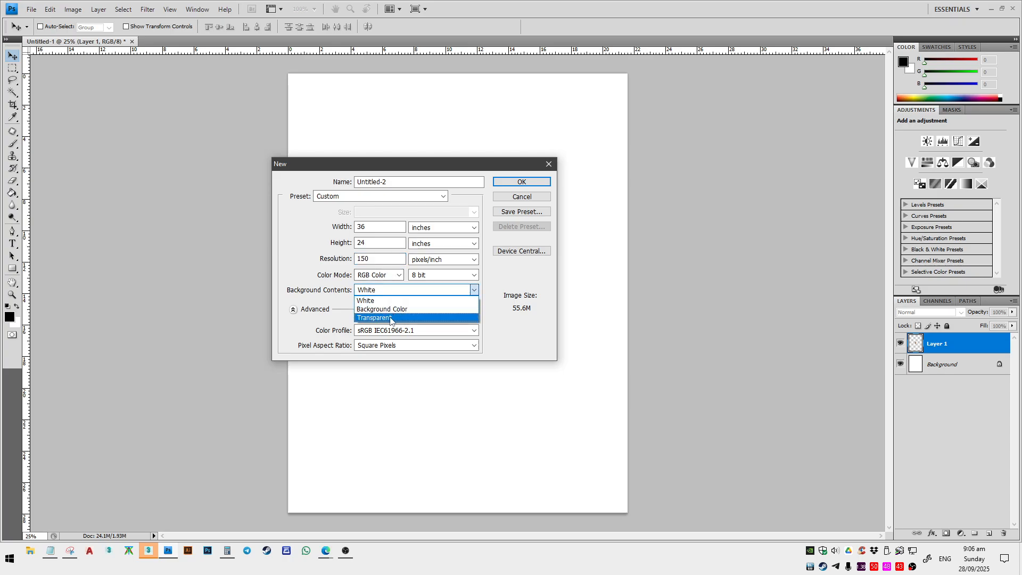
pyautogui.click(366, 292)
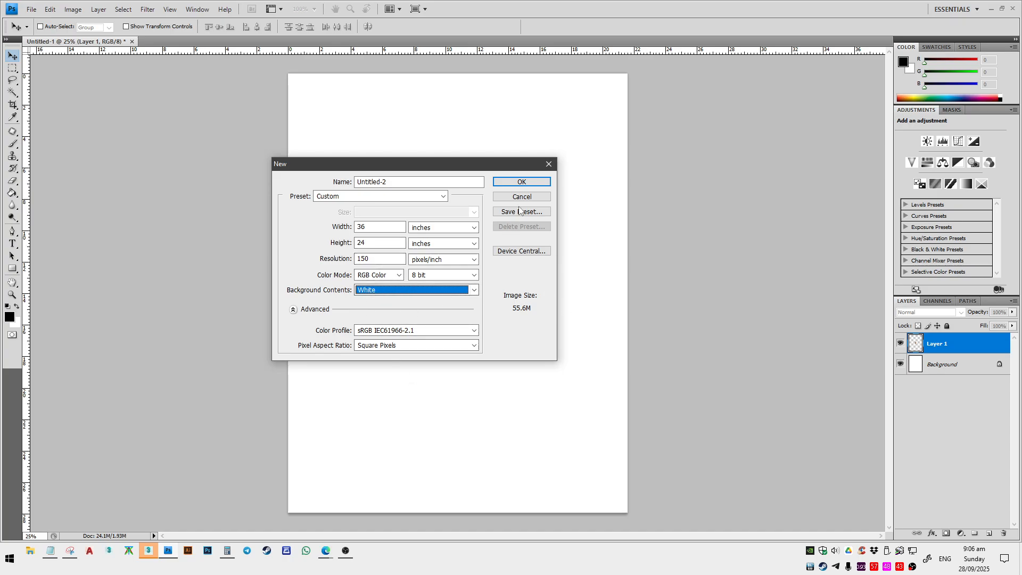
pyautogui.click(529, 181)
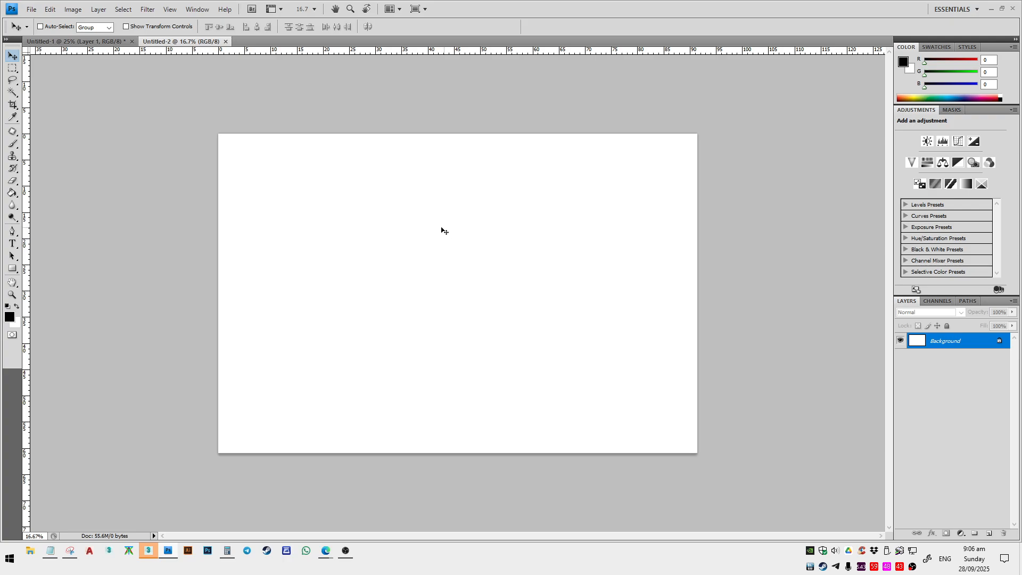
# - Change the ruler units of the new document to inches
pyautogui.rightClick(537, 51)
pyautogui.press('Escape')
pyautogui.rightClick(551, 51)
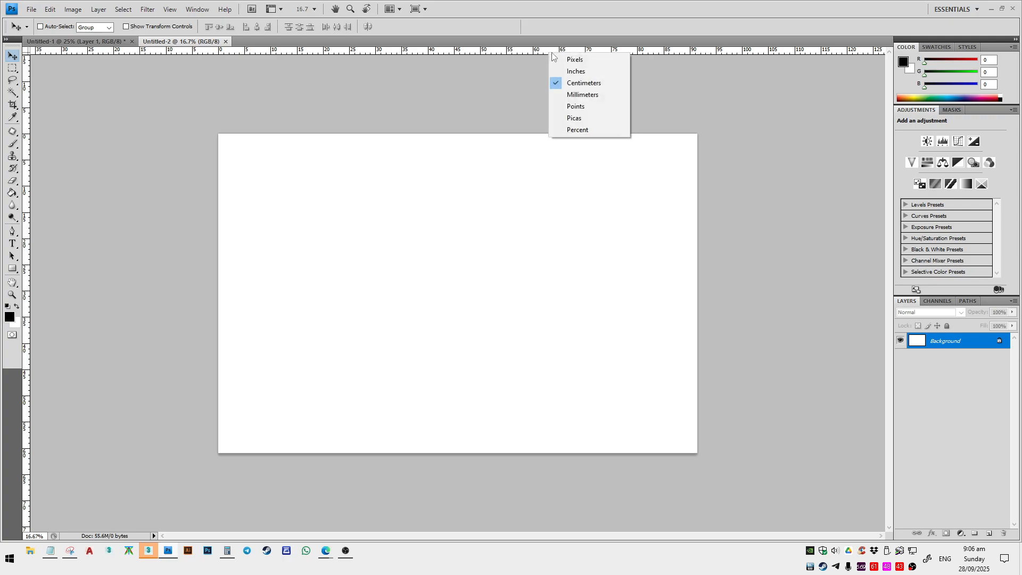
pyautogui.click(575, 71)
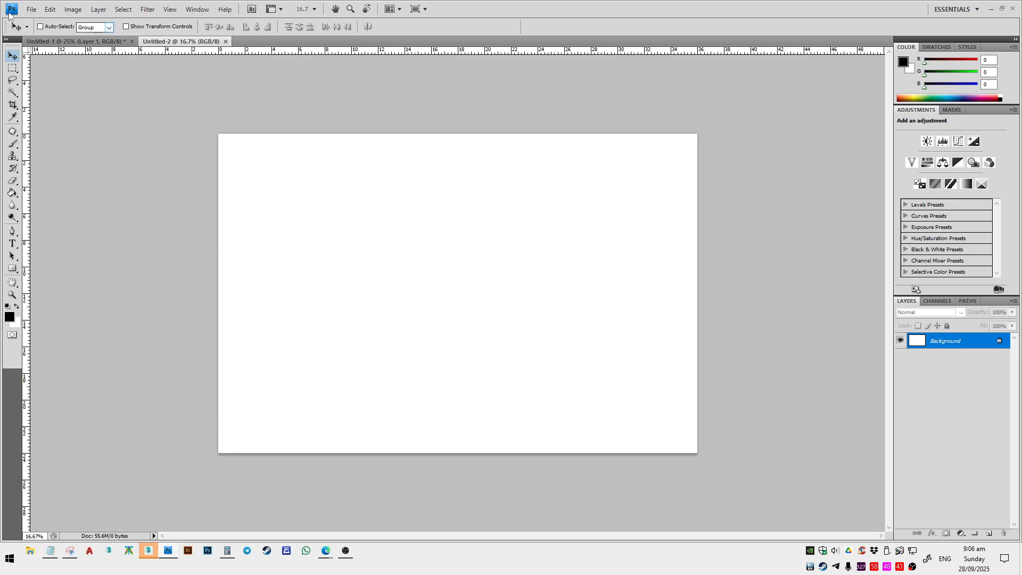
# - Paste the copied cartoon boy image into the blank 36 by 24 inch document
pyautogui.click(32, 10)
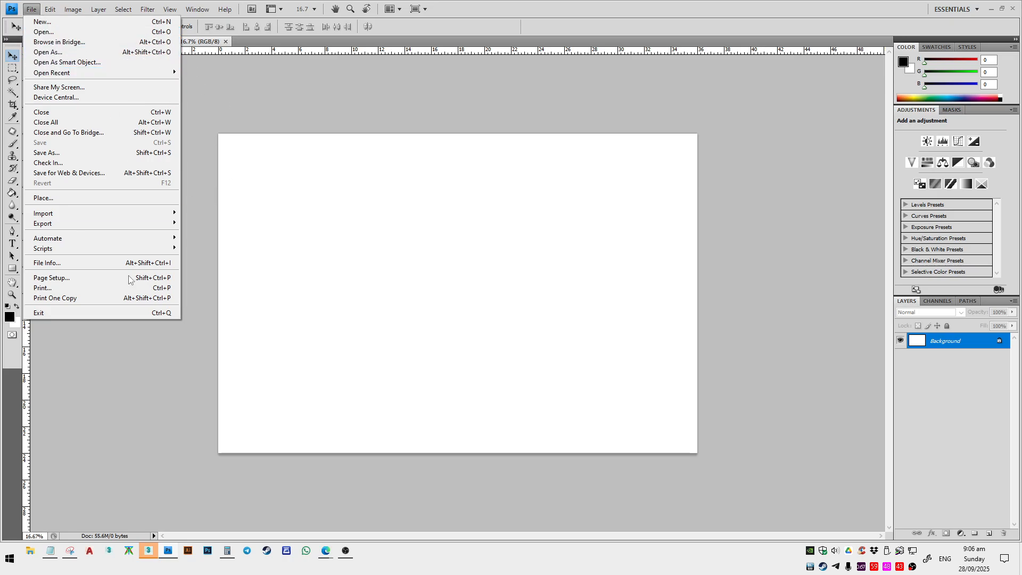
pyautogui.moveTo(160, 213)
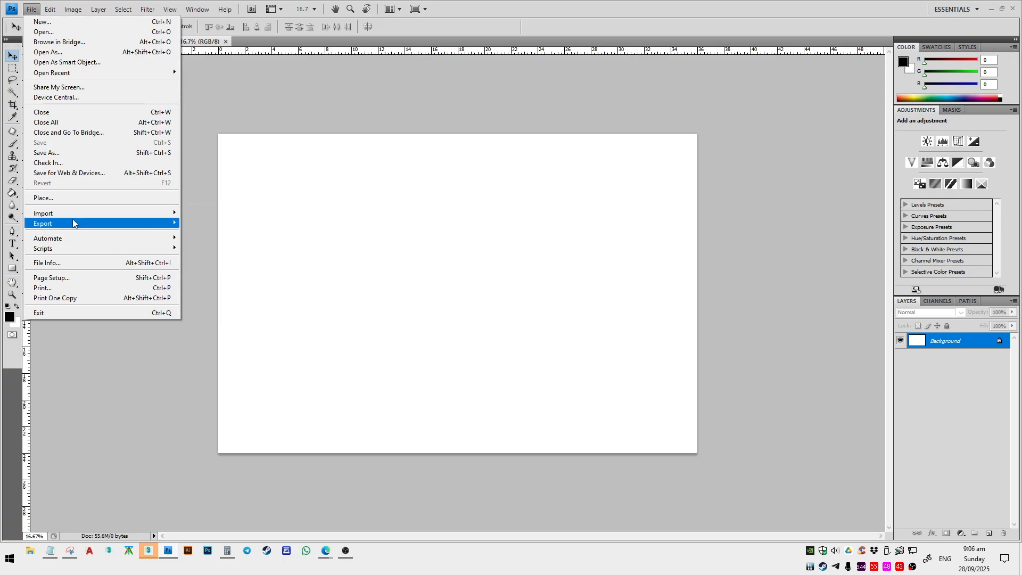
pyautogui.moveTo(73, 221)
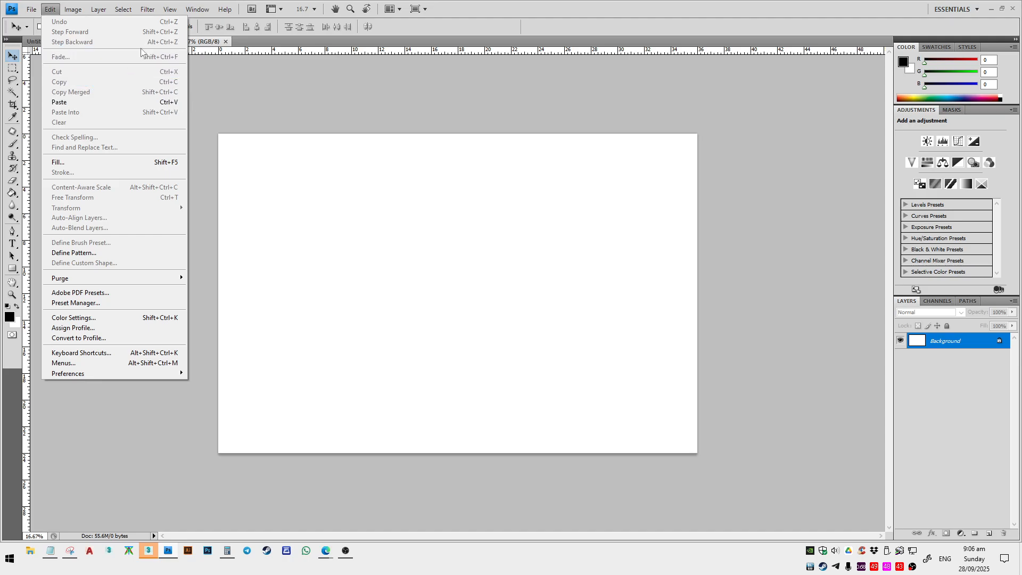
pyautogui.click(132, 103)
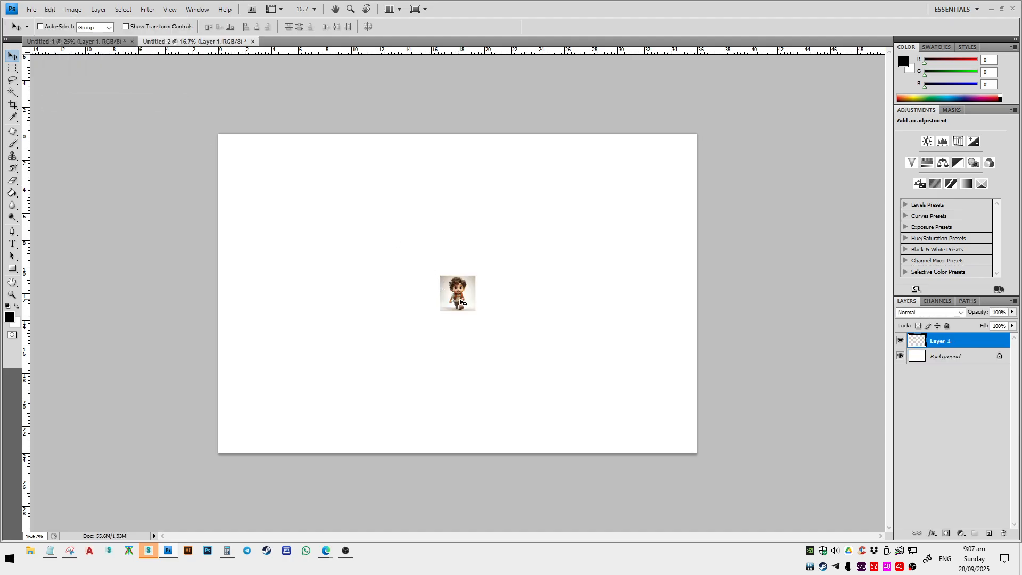
pyautogui.click(31, 9)
pyautogui.moveTo(50, 9)
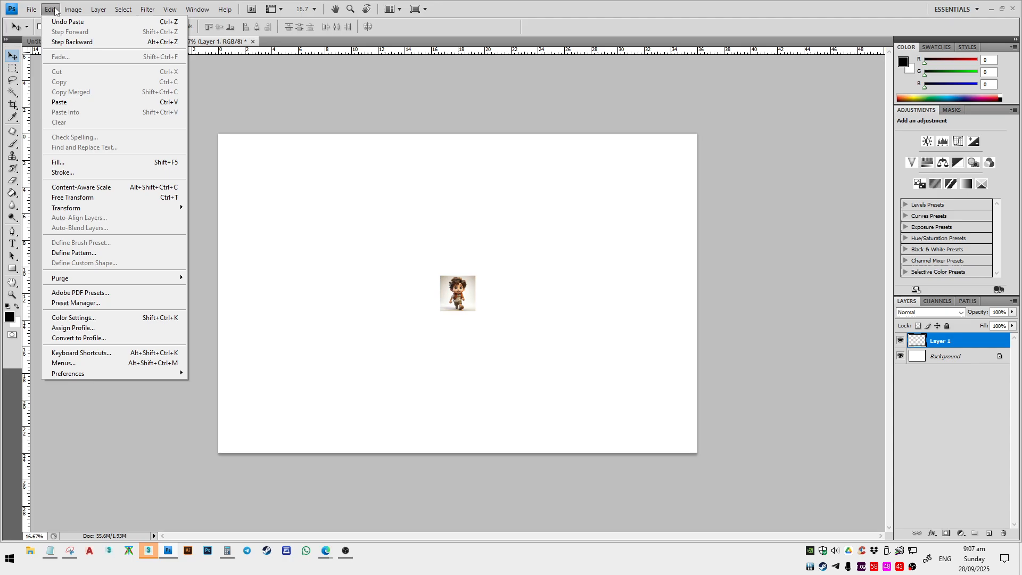
pyautogui.click(65, 163)
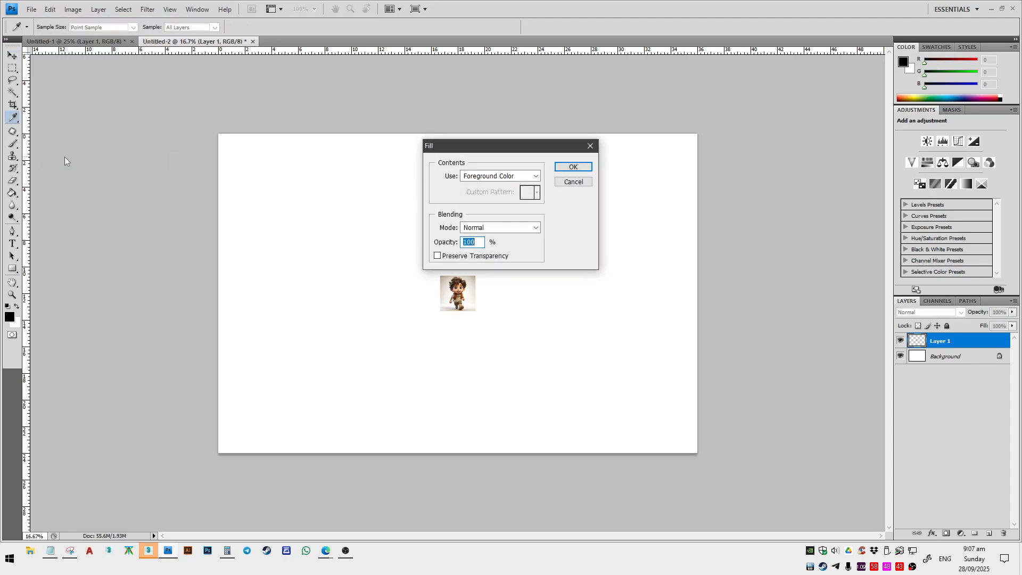
pyautogui.click(507, 178)
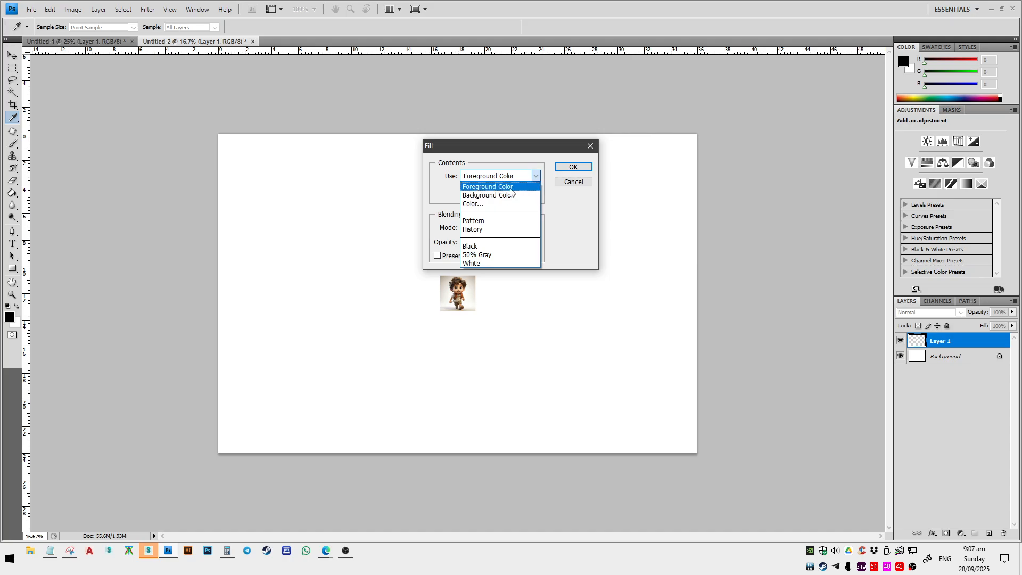
pyautogui.click(511, 187)
pyautogui.click(571, 181)
pyautogui.press('v')
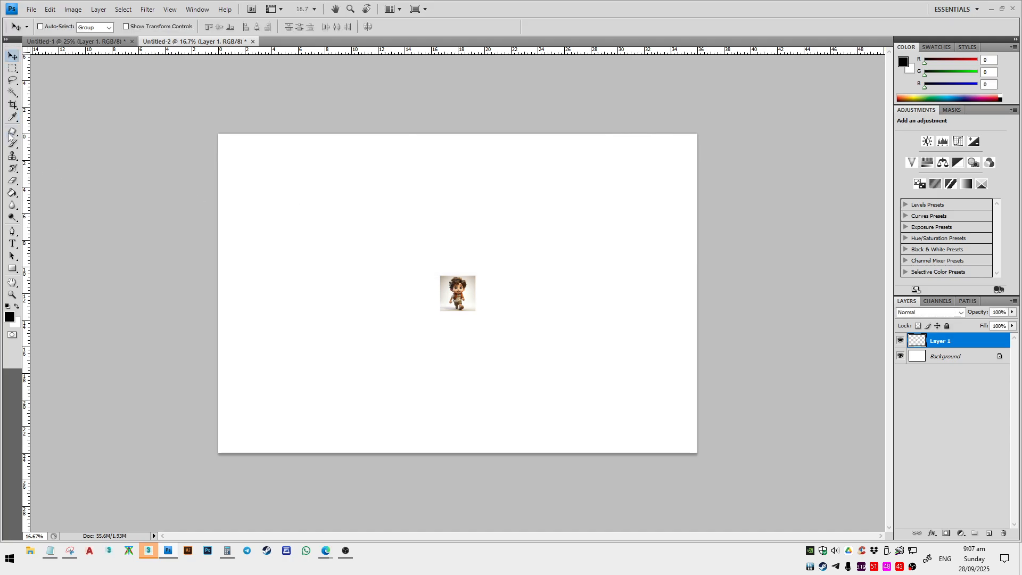
# - Select a rectangle about 4.7 by 5.5 inches near the canvas's upper-left corner and fill it with the black foreground color
pyautogui.click(16, 69)
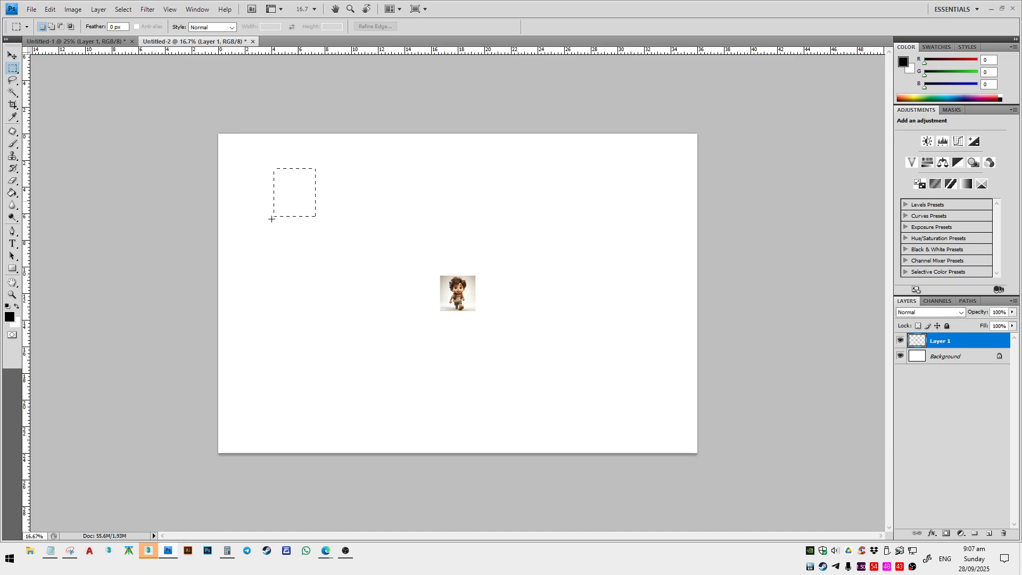
pyautogui.moveTo(253, 242); pyautogui.dragTo(252, 242)
pyautogui.click(50, 9)
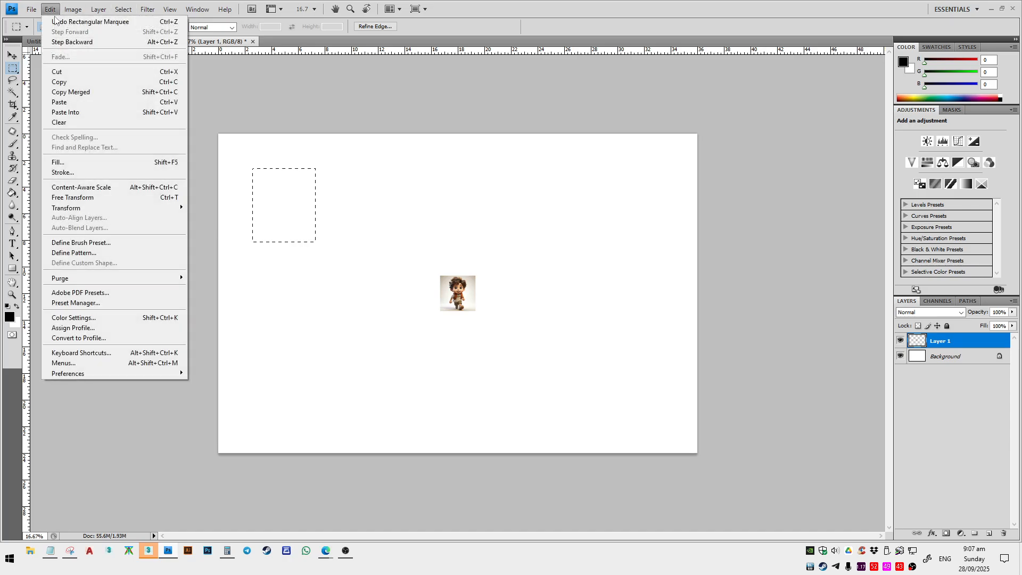
pyautogui.click(59, 162)
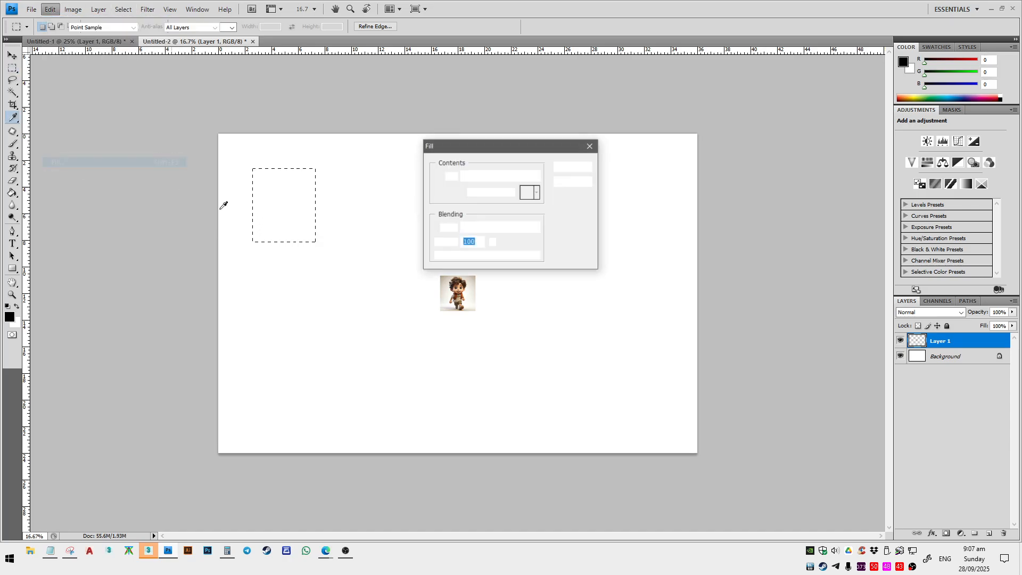
pyautogui.click(490, 176)
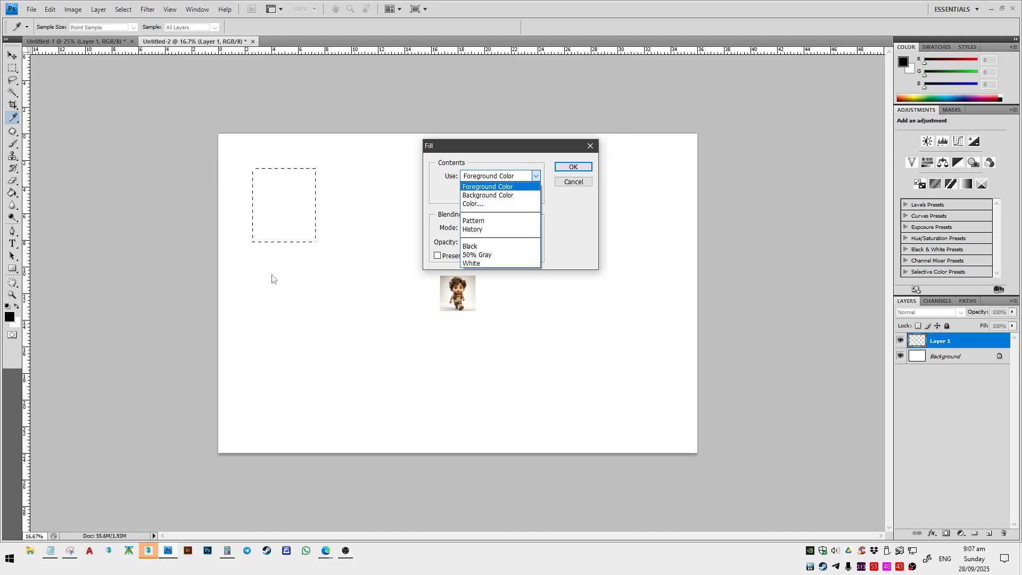
pyautogui.click(485, 196)
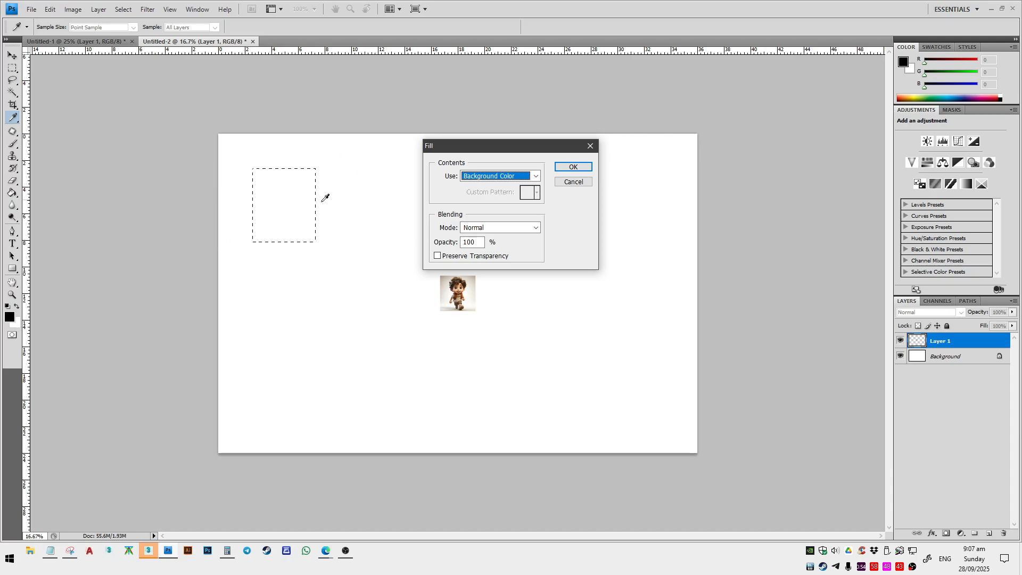
pyautogui.click(498, 176)
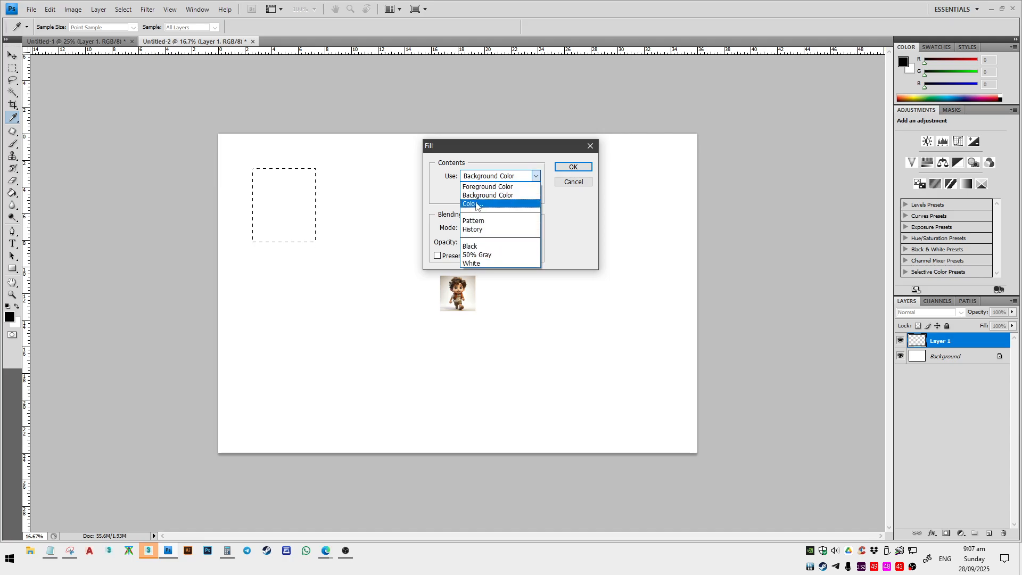
pyautogui.click(499, 187)
pyautogui.click(573, 166)
pyautogui.press('m')
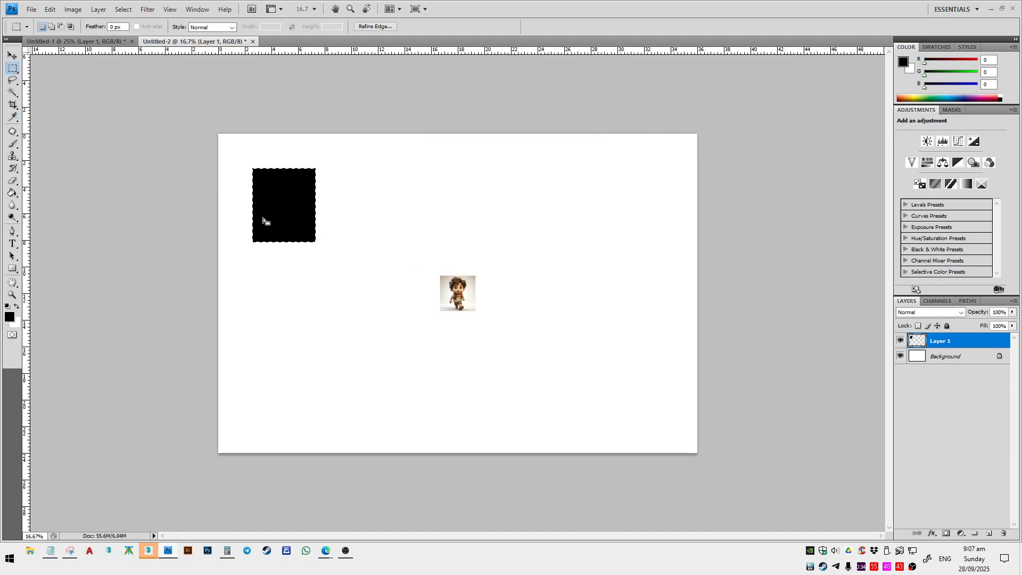
# - Set the foreground color to a light red, RGB 255, 78, 78
pyautogui.click(10, 316)
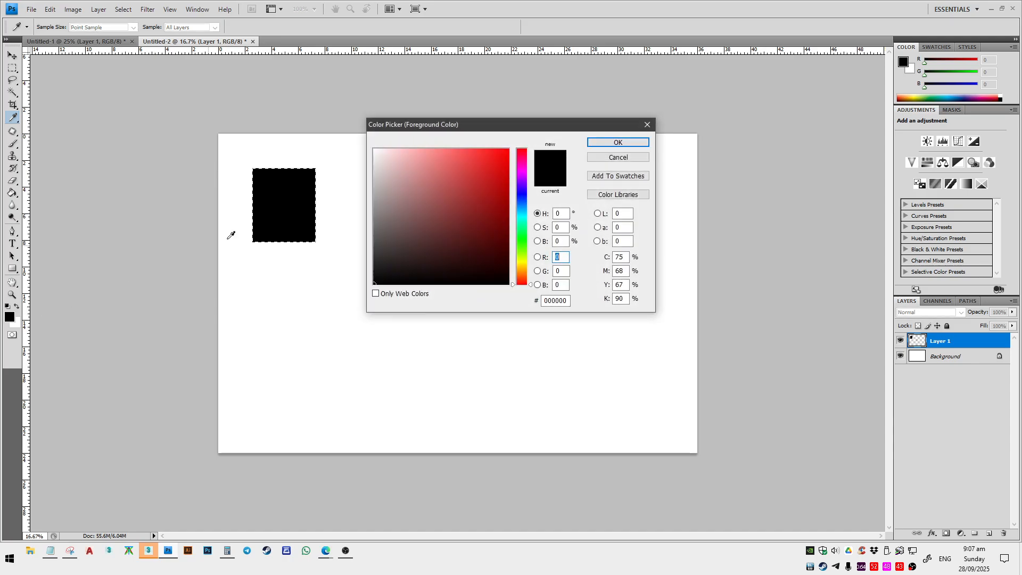
pyautogui.click(468, 150)
pyautogui.click(611, 144)
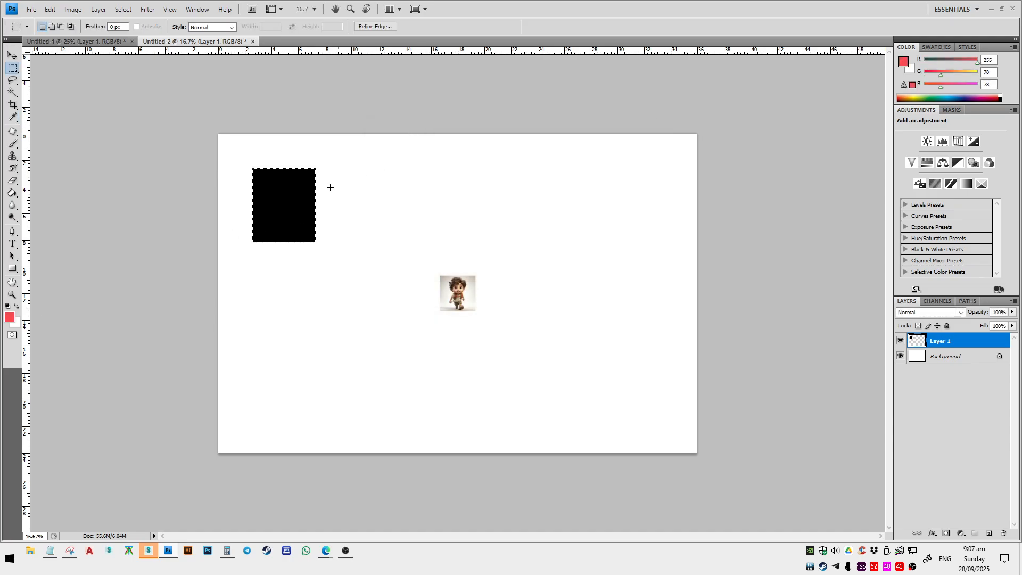
# - Fill a tall rectangular selection about 4.6 by 11.4 inches beside the black rectangle with the foreground color, and deselect it
pyautogui.moveTo(339, 197); pyautogui.dragTo(400, 349)
pyautogui.click(50, 9)
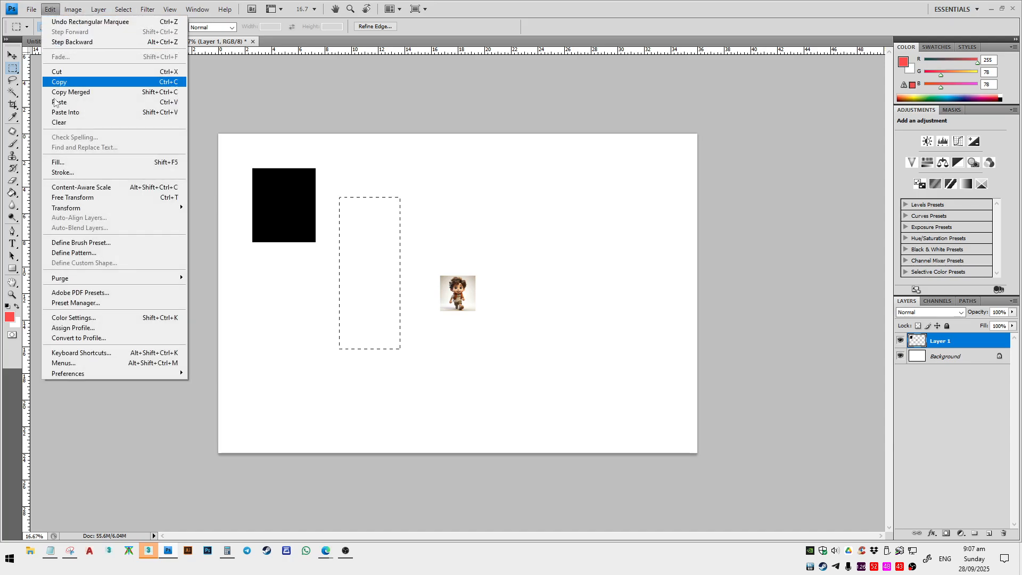
pyautogui.click(59, 161)
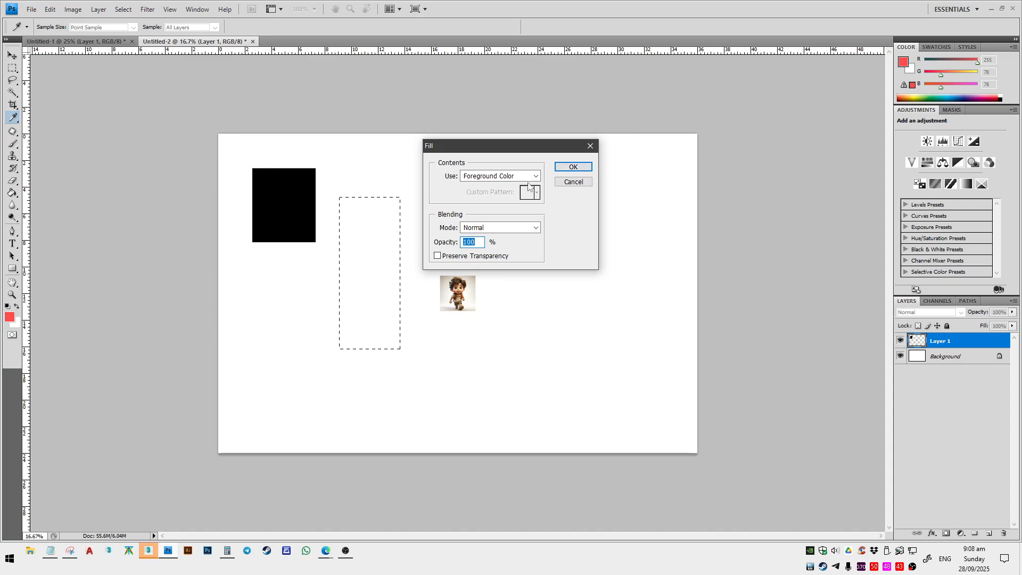
pyautogui.click(573, 166)
pyautogui.press('m')
pyautogui.click(220, 159)
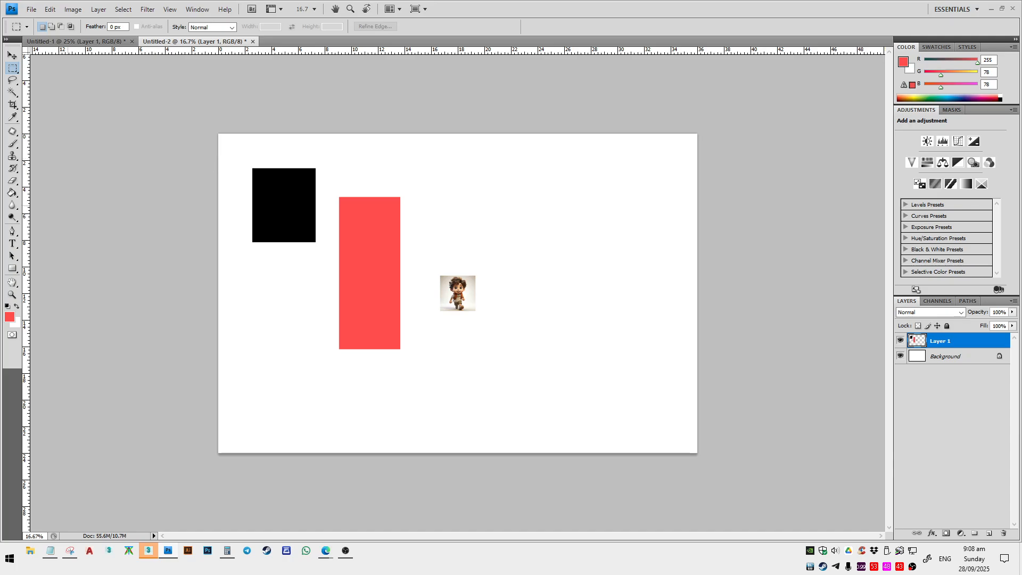
# - Select a wide rectangle about 13.7 by 7.8 inches above the boy image and fill it with red using the Paint Bucket
pyautogui.moveTo(579, 239); pyautogui.dragTo(614, 269)
pyautogui.click(13, 193)
pyautogui.click(468, 198)
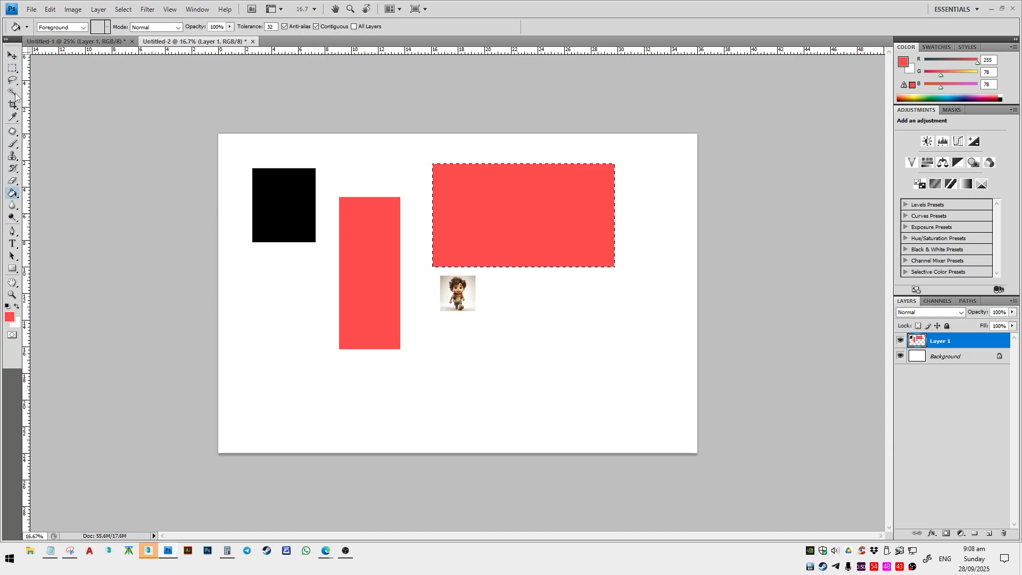
# - Select a rectangle about 3.8 by 6.7 inches near the canvas's lower-left corner and set the foreground color to blue, RGB 55, 144, 255
pyautogui.click(13, 69)
pyautogui.click(240, 319)
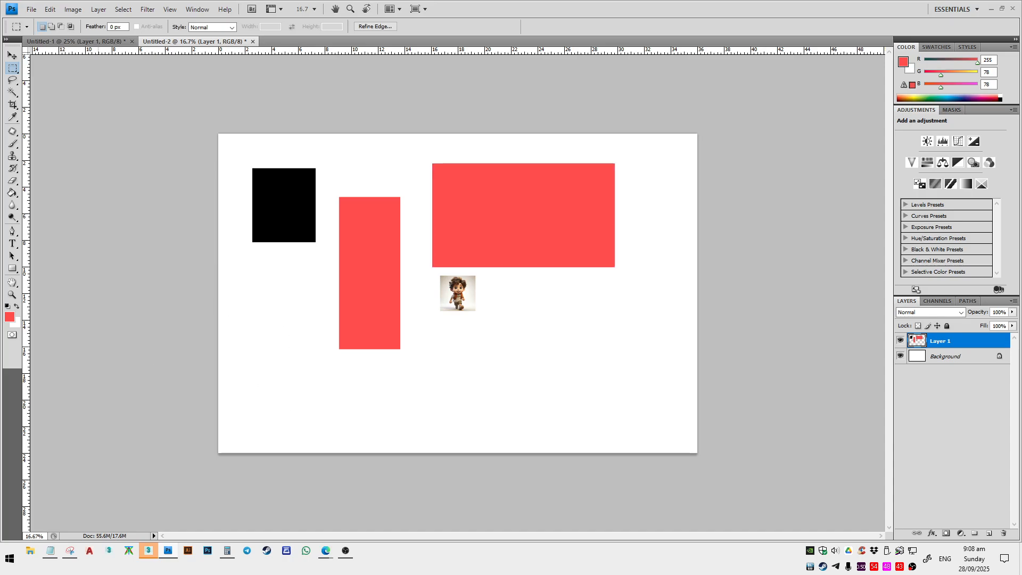
pyautogui.click(9, 318)
pyautogui.click(395, 167)
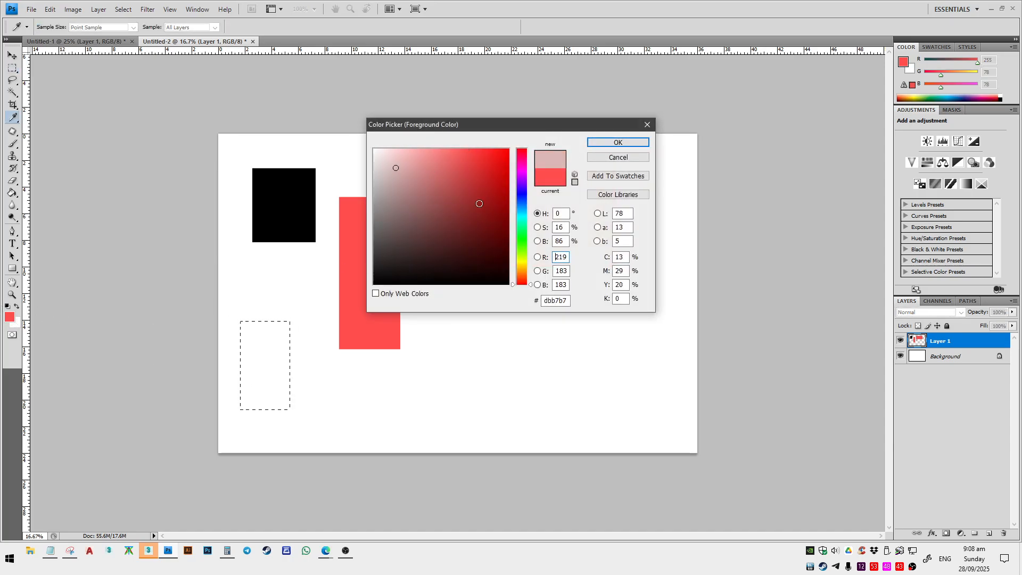
pyautogui.click(521, 206)
pyautogui.moveTo(497, 175); pyautogui.dragTo(480, 138)
pyautogui.click(617, 142)
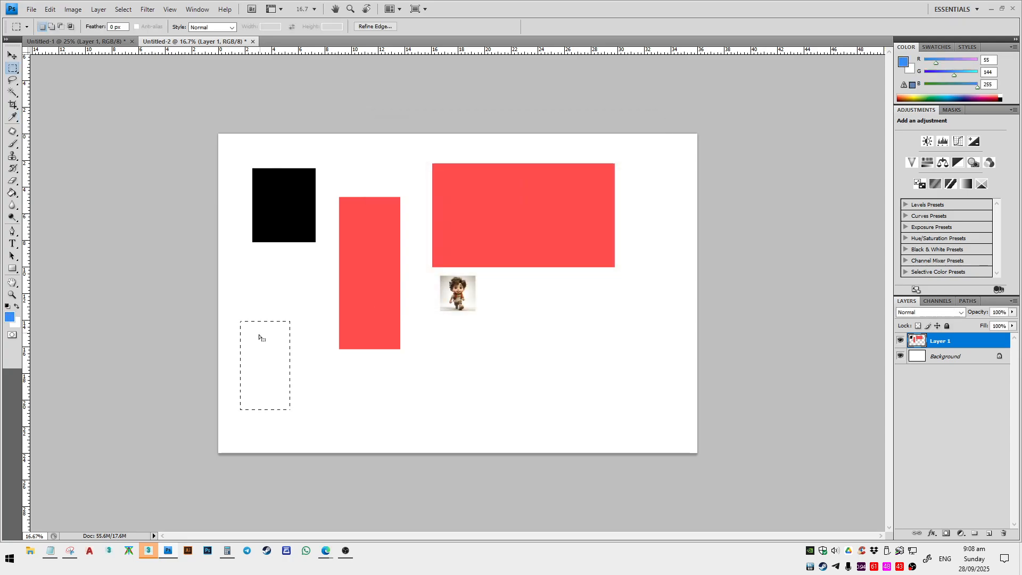
# - Fill the lower-left selection with blue using the Paint Bucket, and shift the layer's contents slightly right and down with the Move tool
pyautogui.click(12, 193)
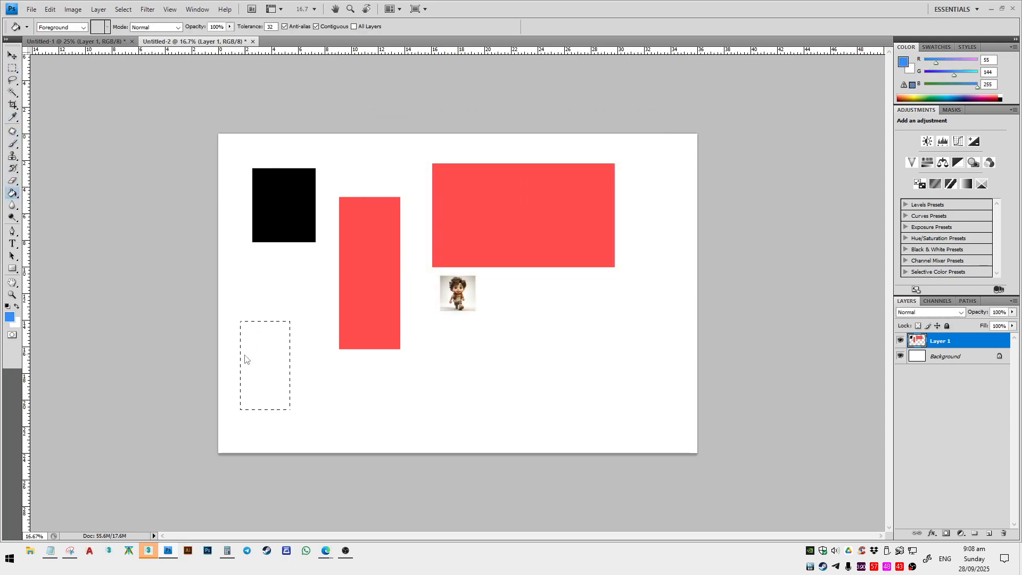
pyautogui.click(244, 355)
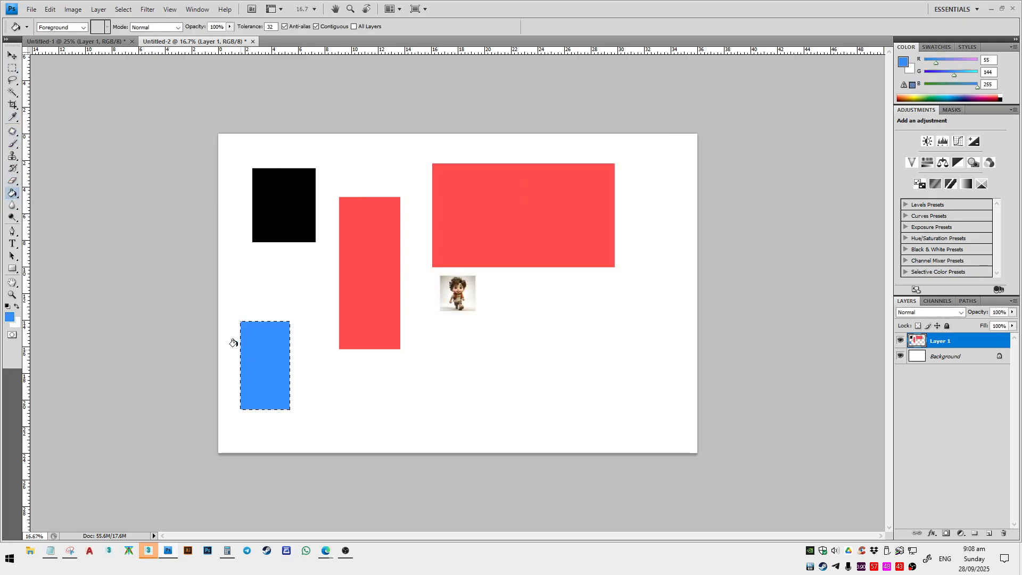
pyautogui.click(12, 56)
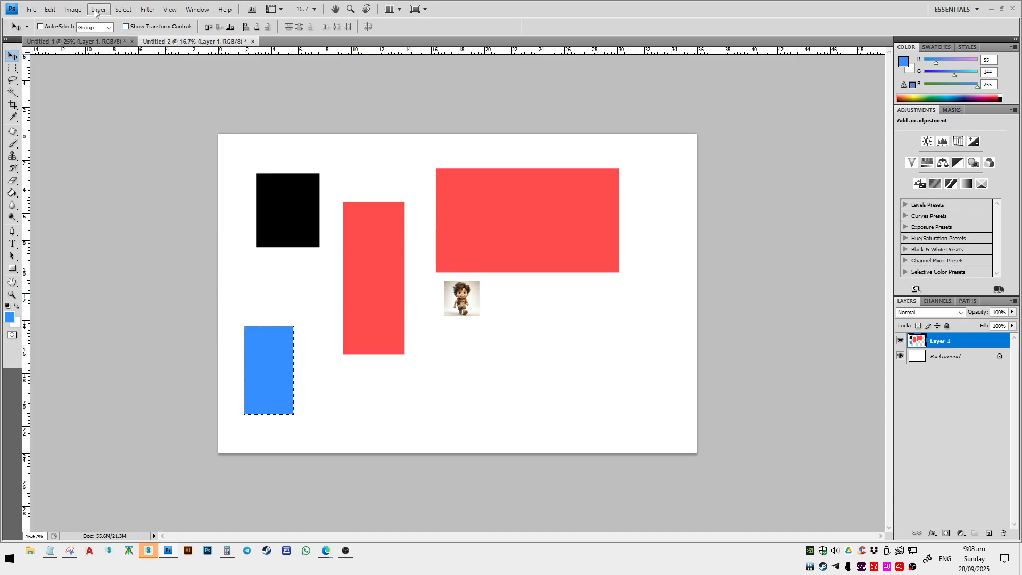
# - Deselect the blue rectangle and select a new rectangle about 10.3 by 7.3 inches below and beside the boy image
pyautogui.click(123, 9)
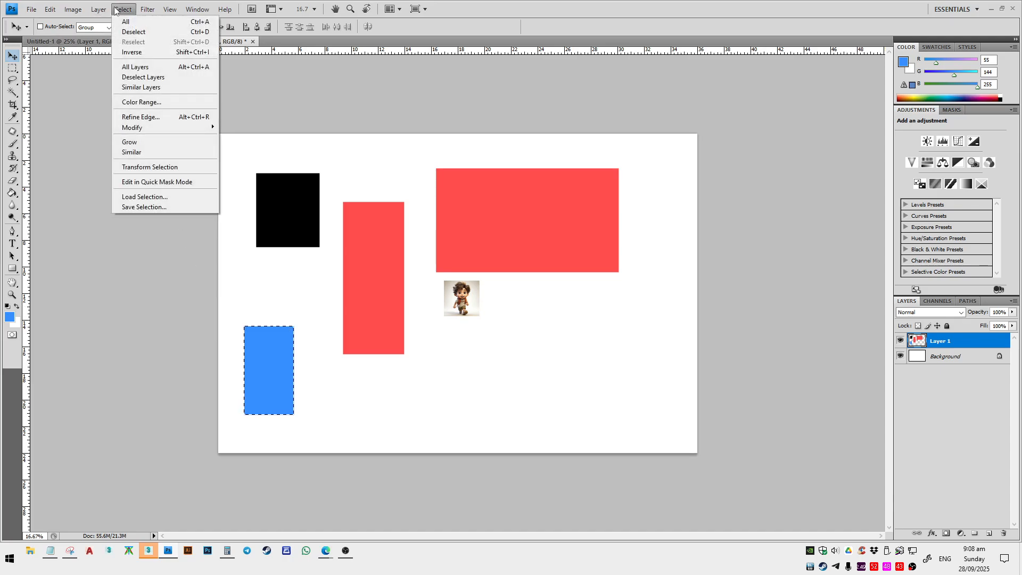
pyautogui.click(152, 32)
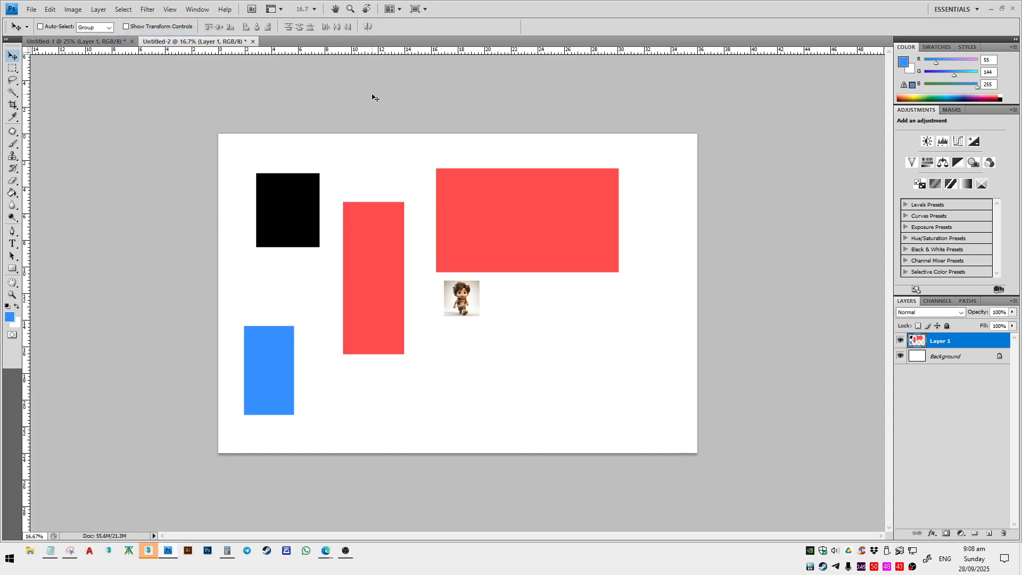
pyautogui.click(49, 9)
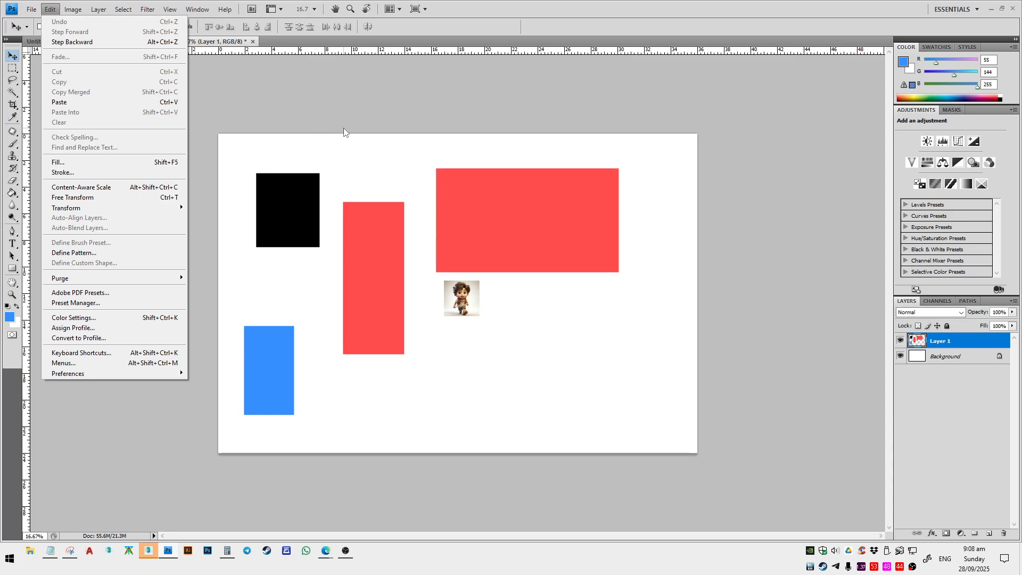
pyautogui.click(360, 132)
pyautogui.click(14, 67)
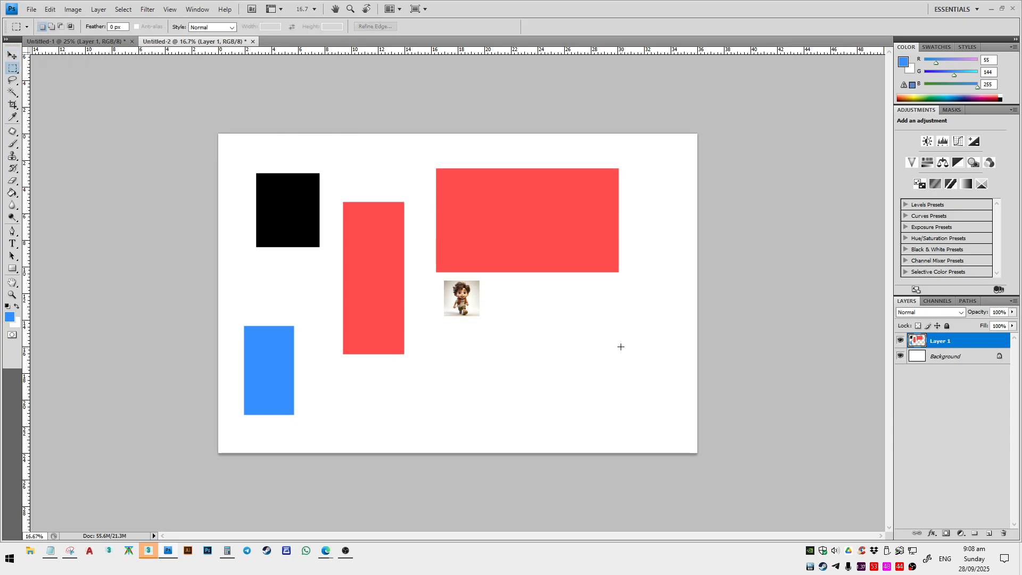
pyautogui.moveTo(576, 350); pyautogui.dragTo(504, 405)
# - Start a Stroke on the selection and set its color to bright green, RGB 54, 255, 0
pyautogui.click(49, 9)
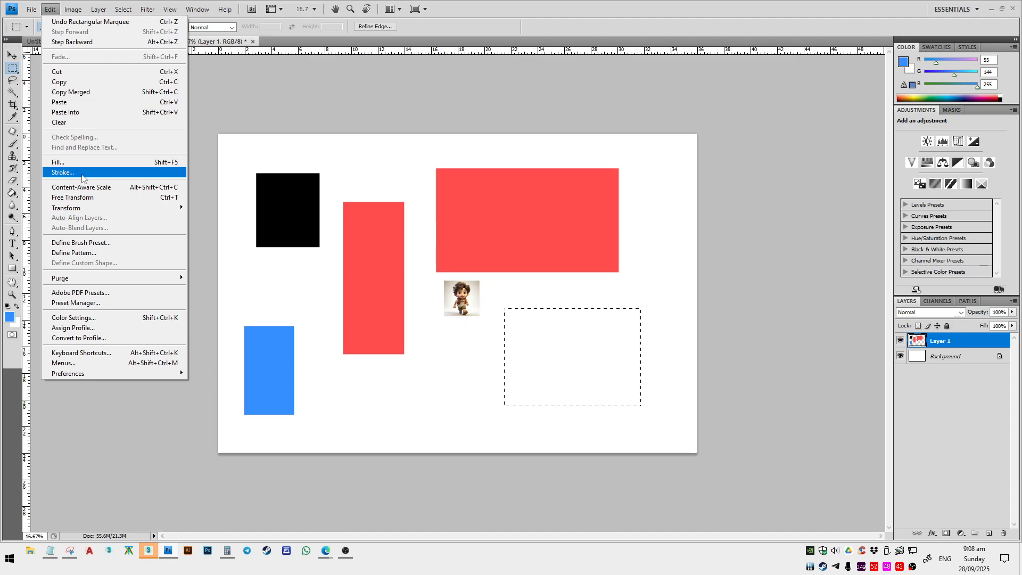
pyautogui.click(79, 174)
pyautogui.click(472, 182)
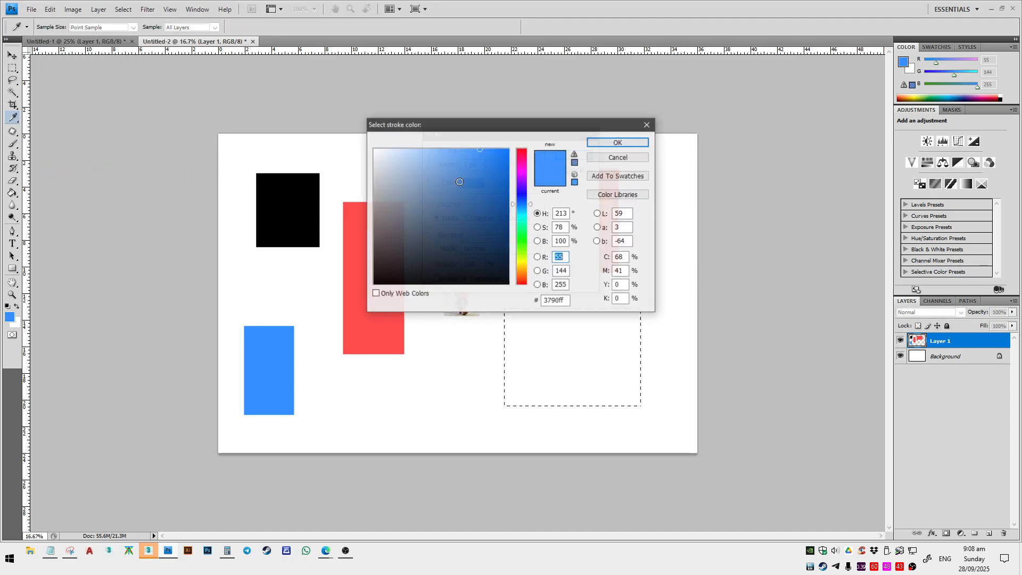
pyautogui.moveTo(480, 160); pyautogui.dragTo(522, 246)
pyautogui.click(506, 151)
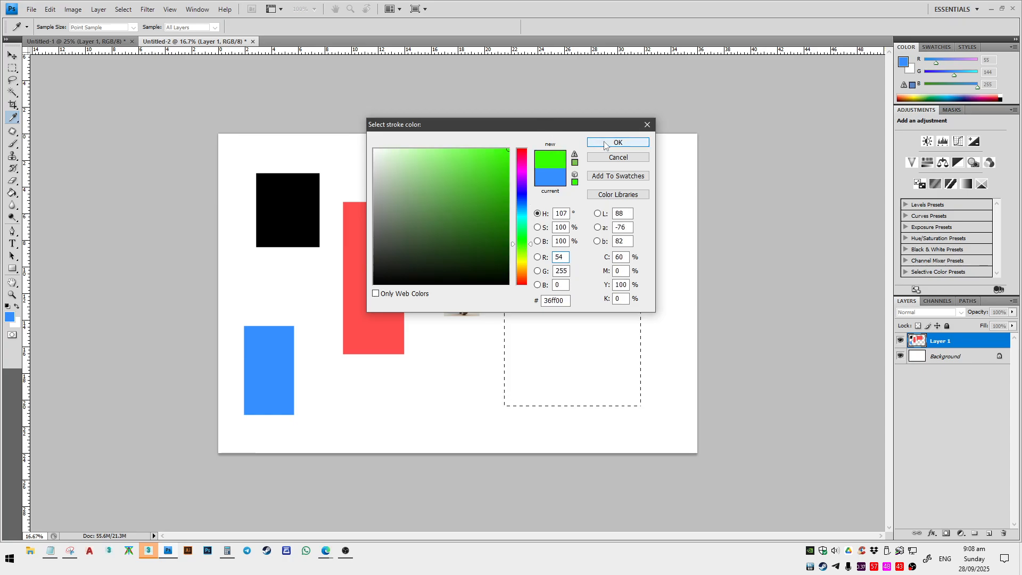
pyautogui.click(619, 142)
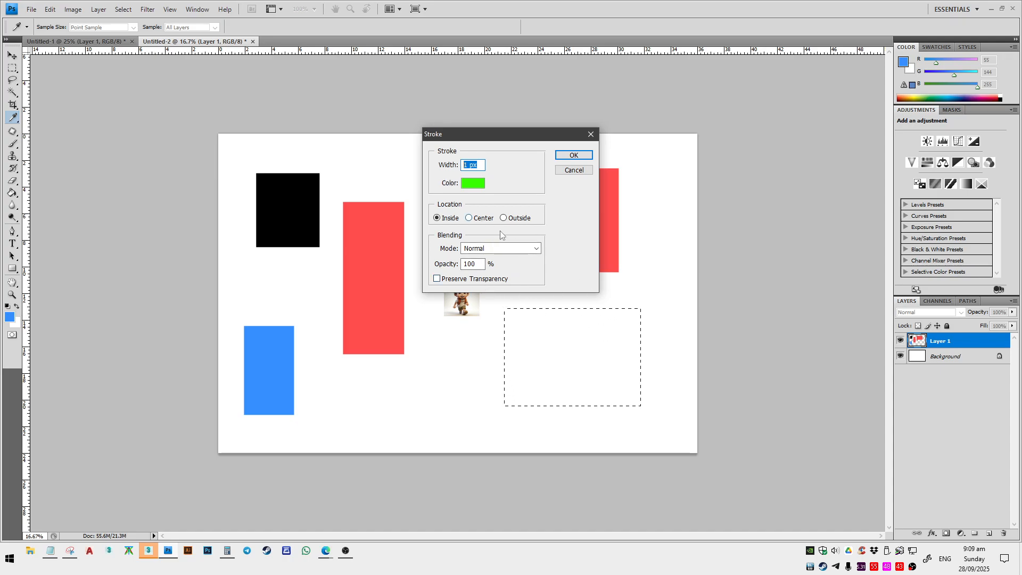
# - Apply the green stroke outside the selection with a width of 50 px and Normal blending mode
pyautogui.click(511, 220)
pyautogui.moveTo(480, 165); pyautogui.dragTo(383, 168)
pyautogui.write('50')
pyautogui.click(499, 249)
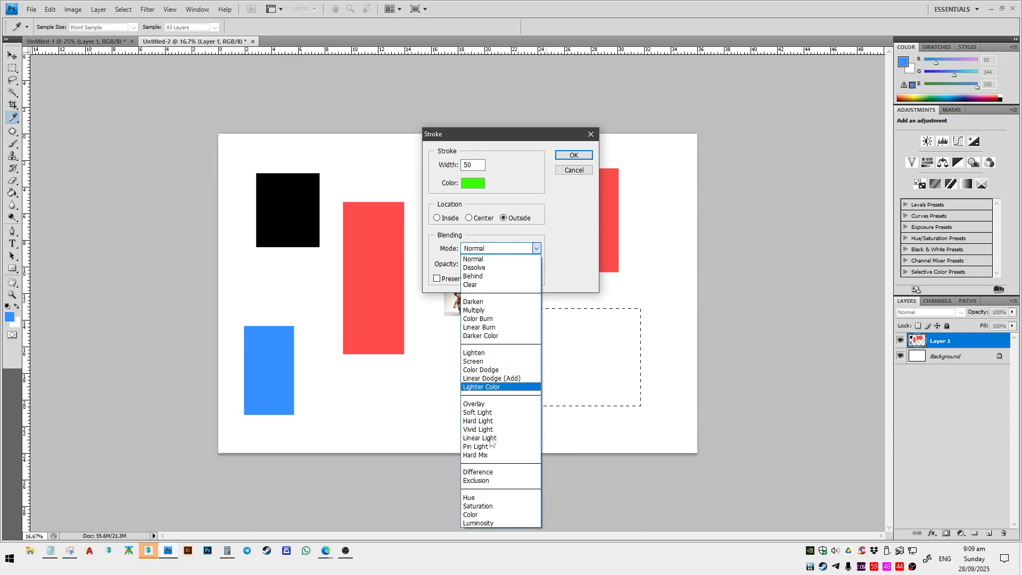
pyautogui.click(494, 137)
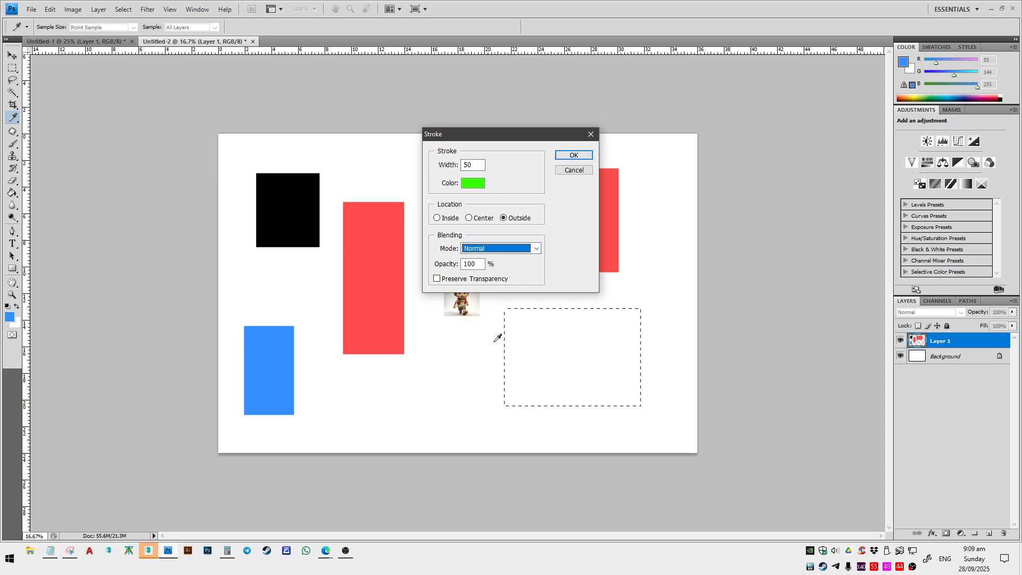
pyautogui.click(574, 155)
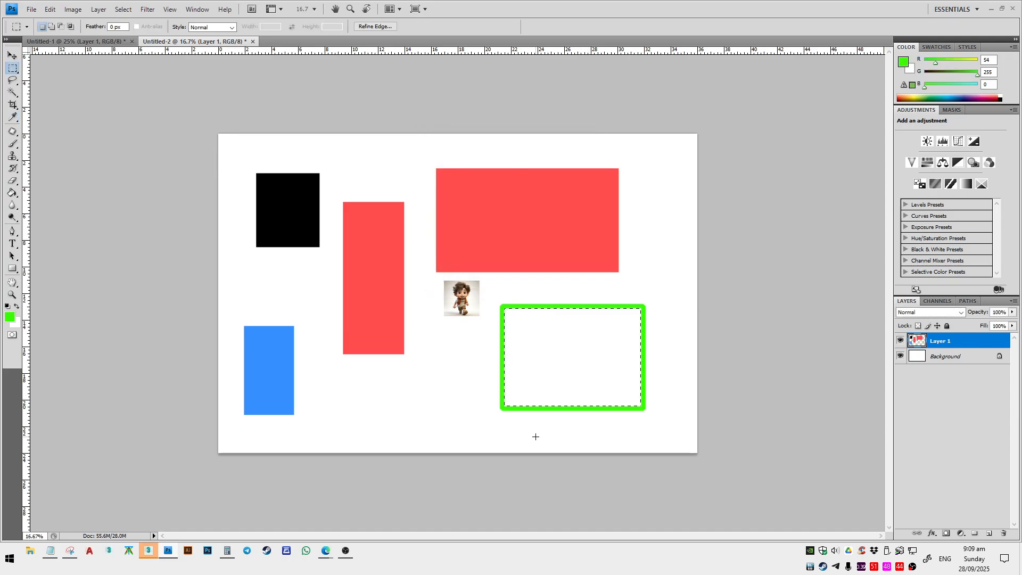
# - Select a rectangle about 10.8 by 6.3 inches overlapping the green frame and set its stroke color to dark green, RGB 31, 98, 61
pyautogui.moveTo(392, 433)
pyautogui.mouseDown()
pyautogui.moveTo(354, 453)
pyautogui.moveTo(400, 442)
pyautogui.mouseUp()
pyautogui.click(48, 10)
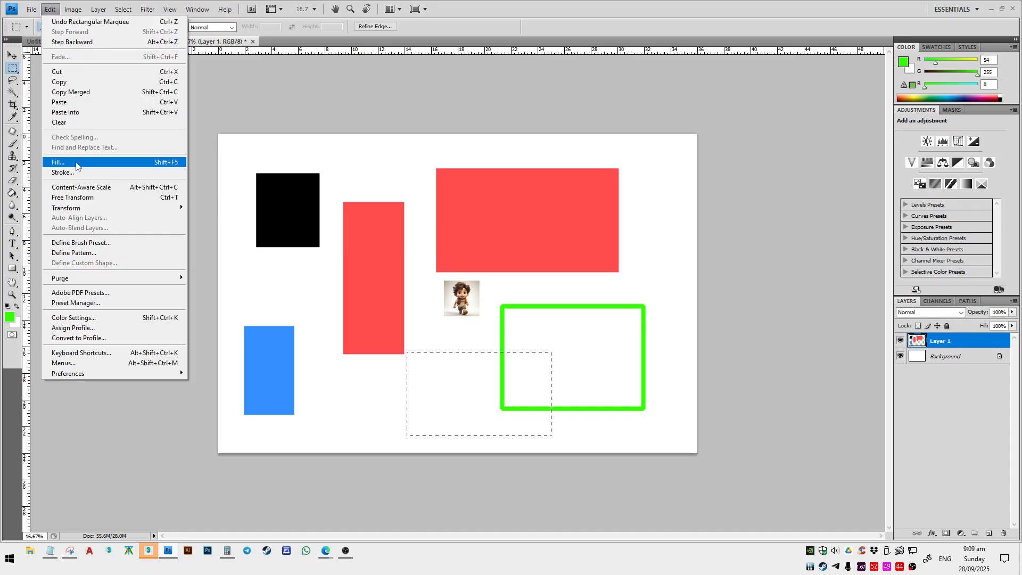
pyautogui.click(107, 172)
pyautogui.click(465, 183)
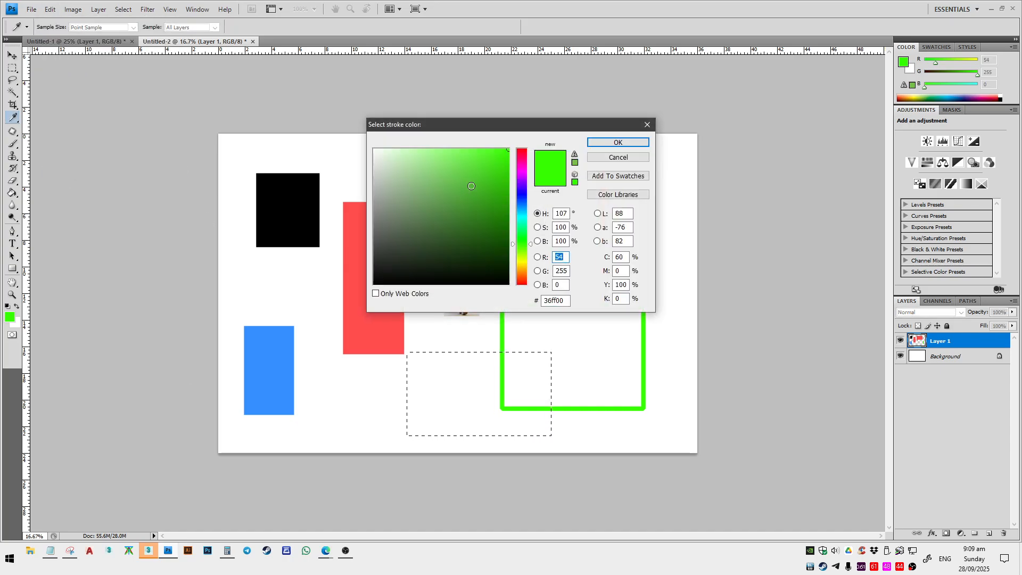
pyautogui.moveTo(464, 183)
pyautogui.mouseDown()
pyautogui.moveTo(457, 251)
pyautogui.moveTo(466, 232)
pyautogui.mouseUp()
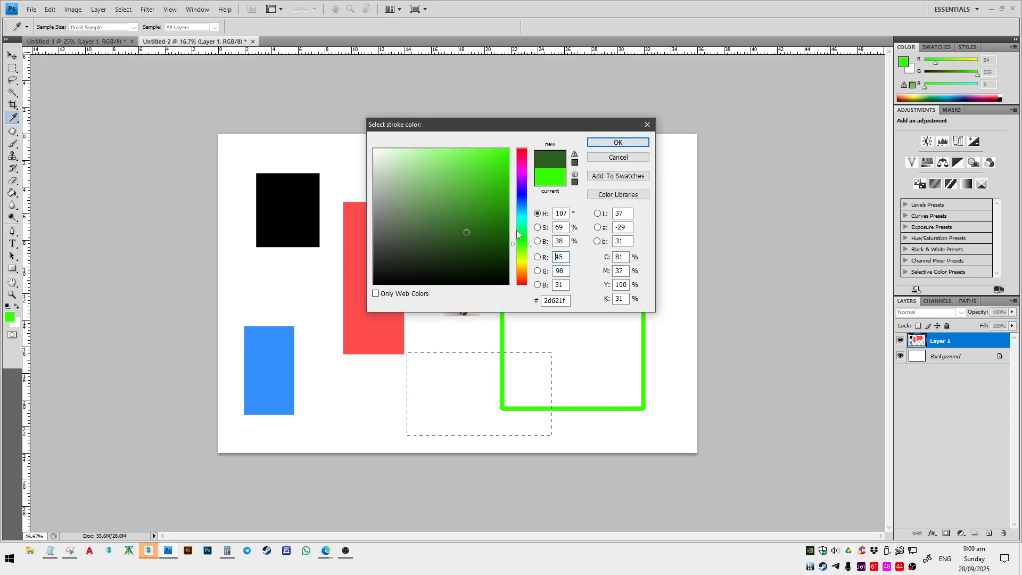
pyautogui.click(618, 142)
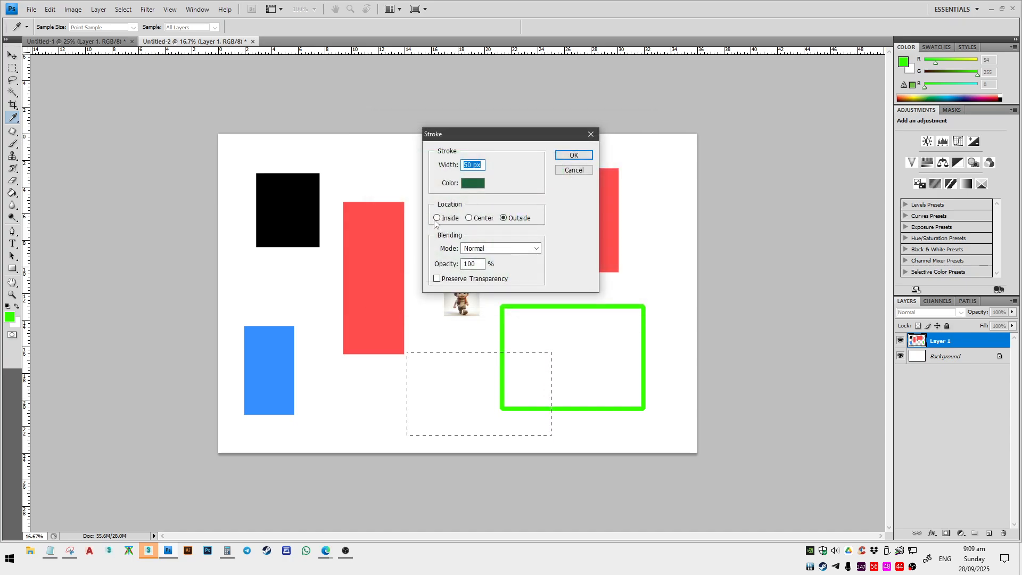
# - Apply the 50 px dark green stroke inside the selection and deselect it
pyautogui.click(437, 218)
pyautogui.click(568, 156)
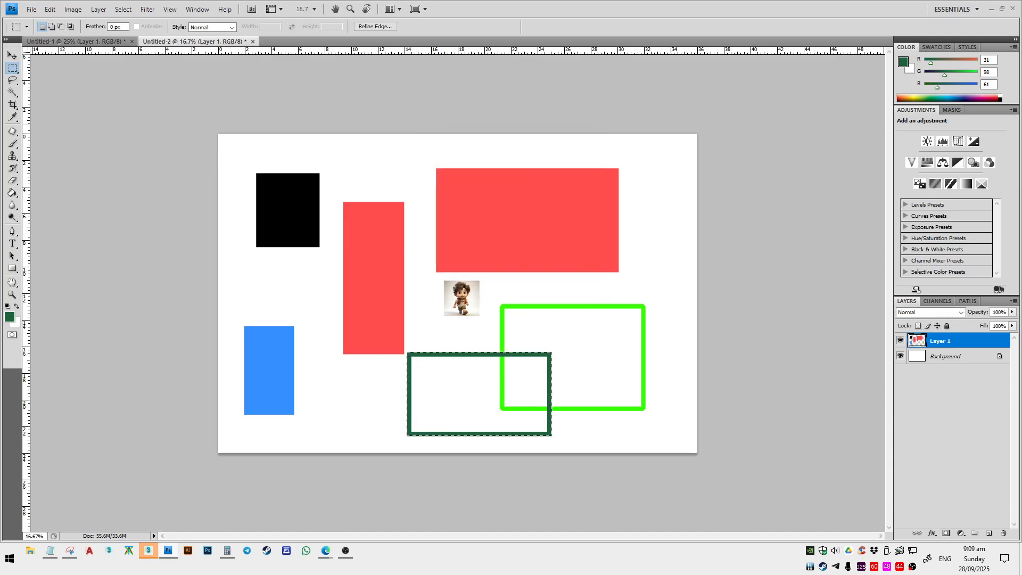
pyautogui.hotkey('ctrl', 'd')
# - Convert the document to Grayscale without flattening, discarding the color information, and undo the conversion
pyautogui.click(50, 9)
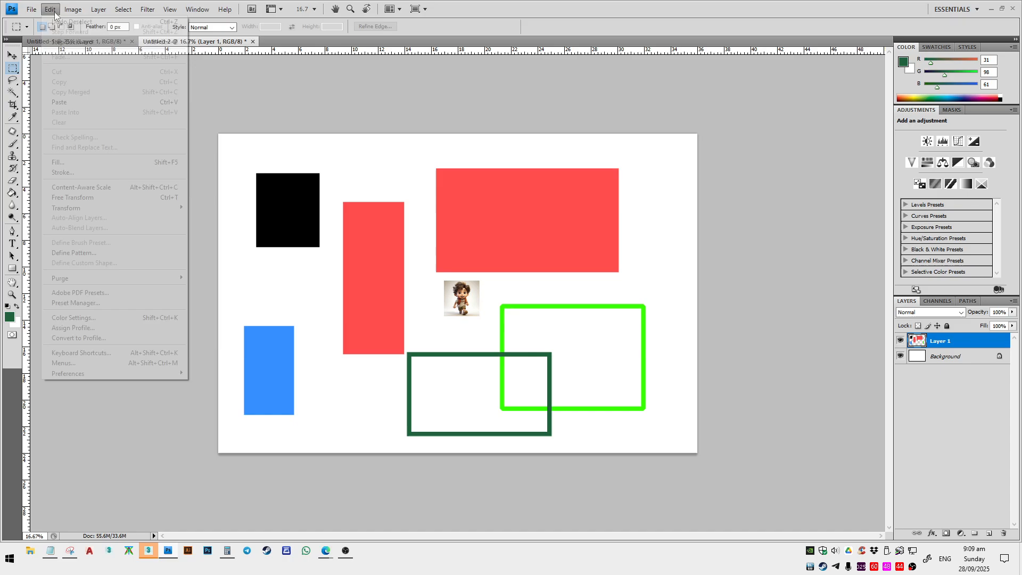
pyautogui.moveTo(67, 13)
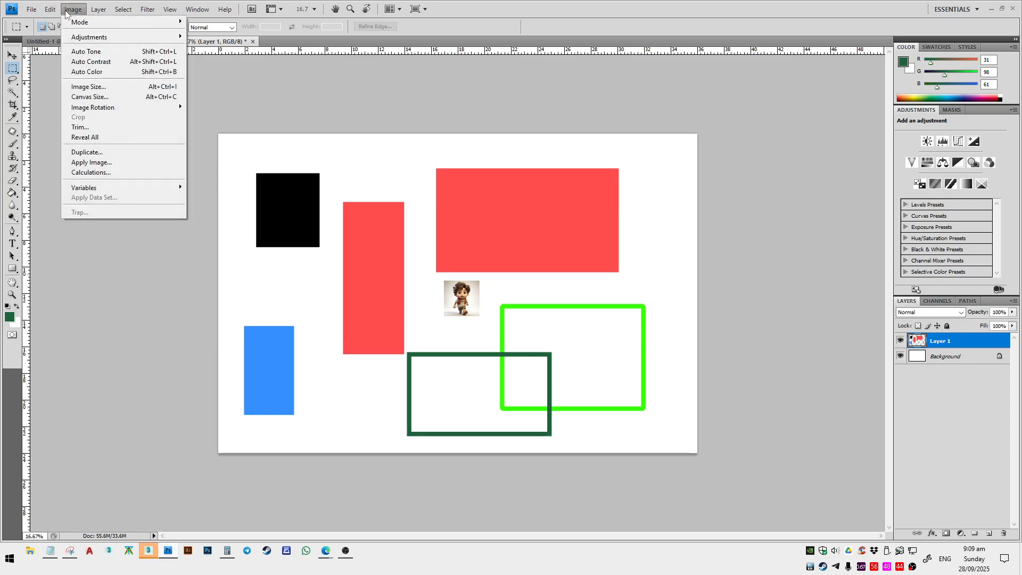
pyautogui.click(73, 10)
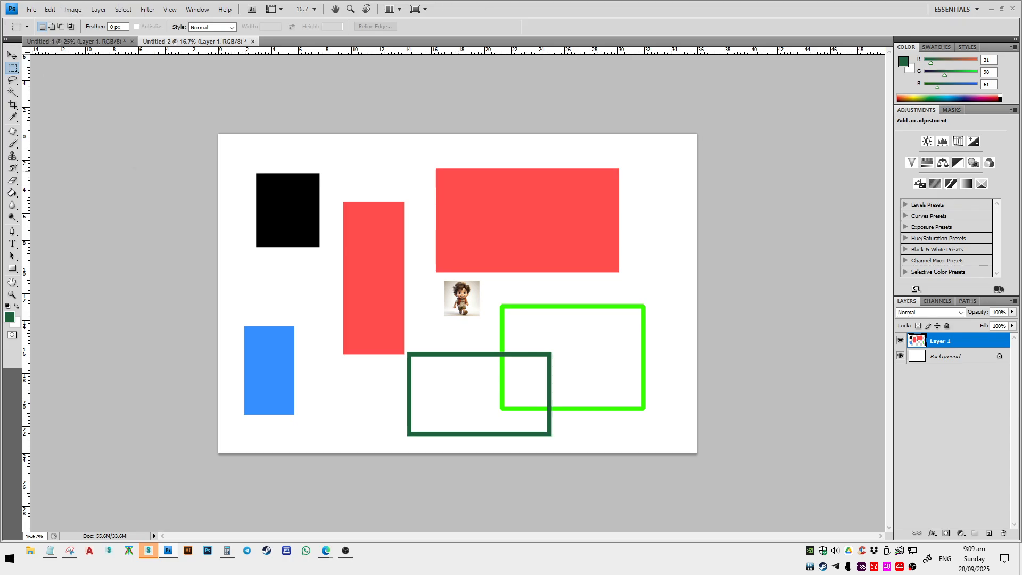
pyautogui.click(73, 9)
pyautogui.moveTo(96, 26)
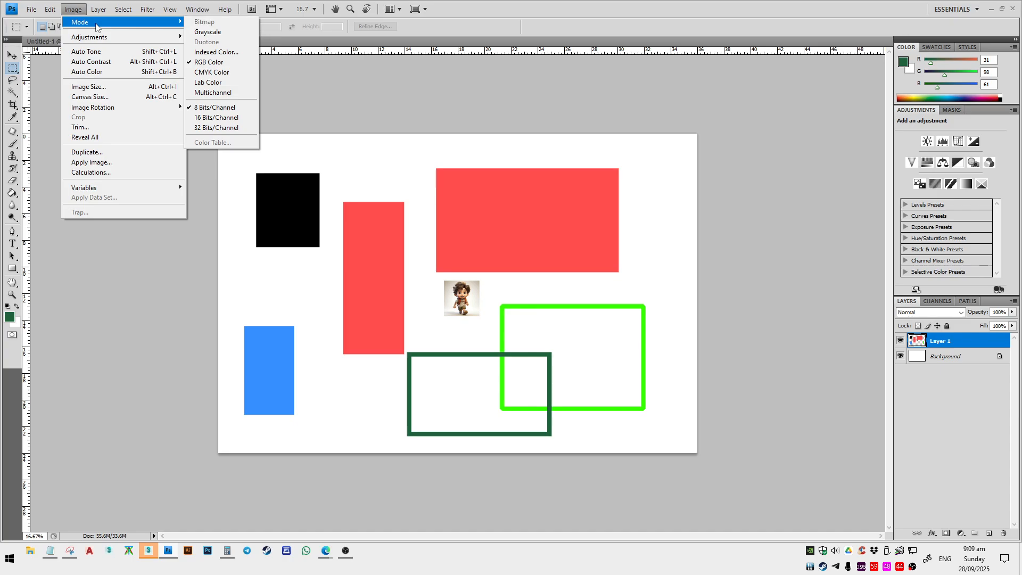
pyautogui.click(229, 32)
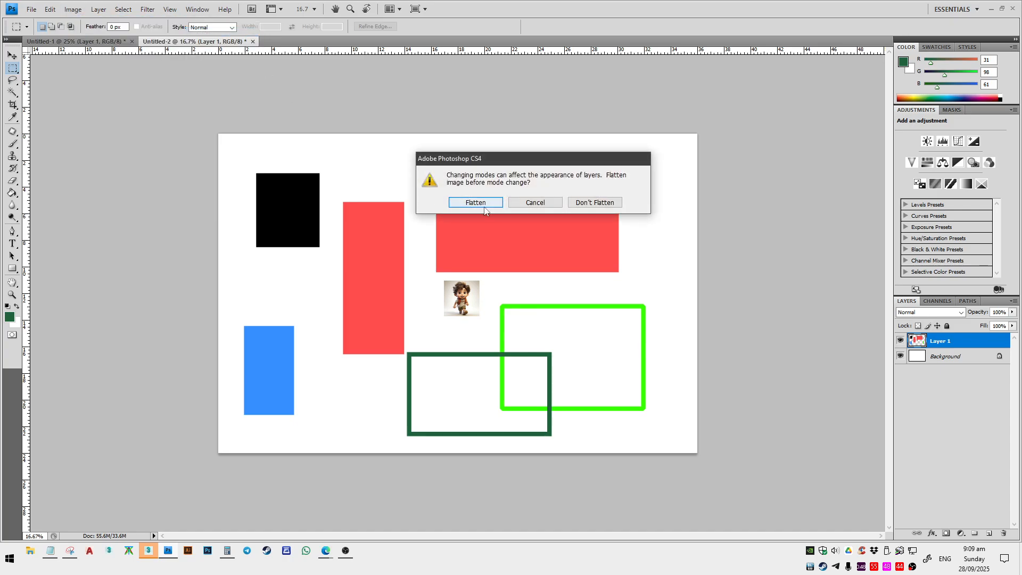
pyautogui.click(593, 201)
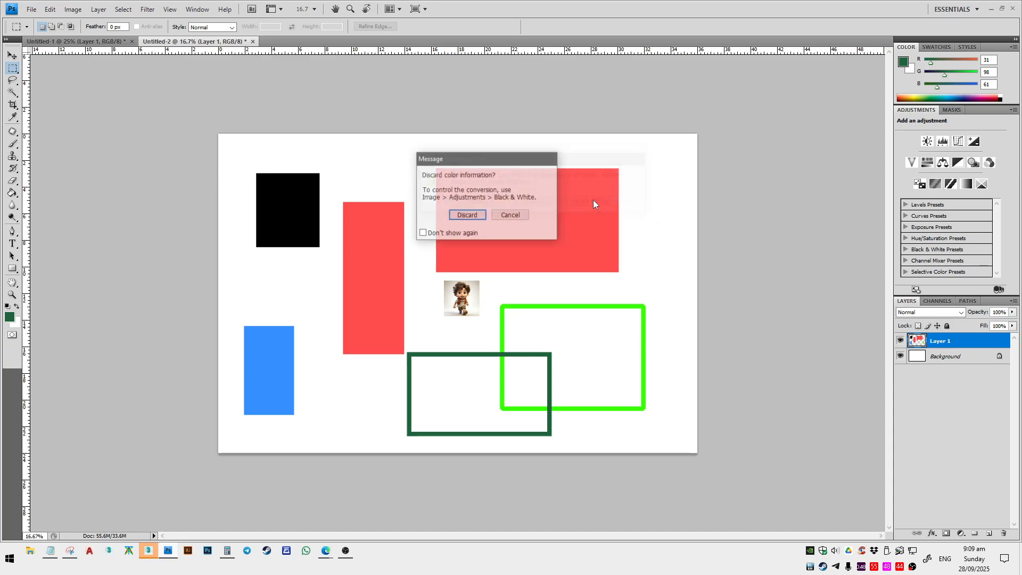
pyautogui.click(473, 216)
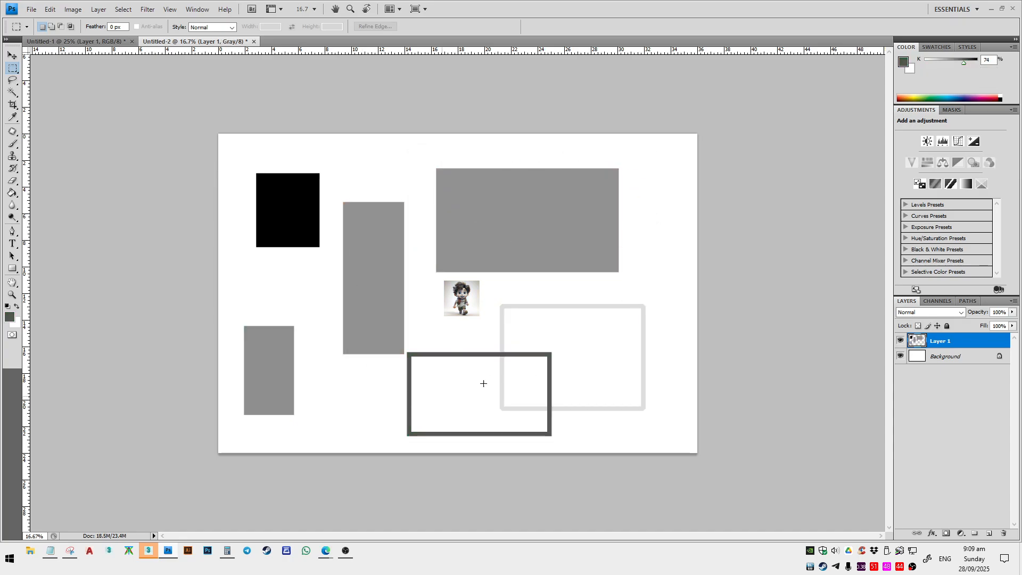
pyautogui.hotkey('ctrl', 'z')
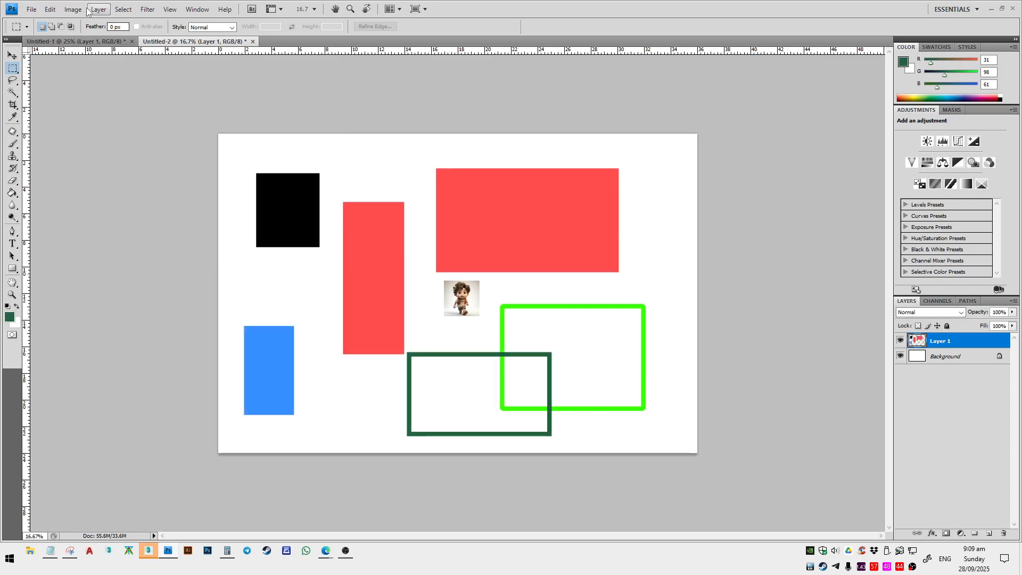
pyautogui.click(73, 9)
pyautogui.moveTo(106, 22)
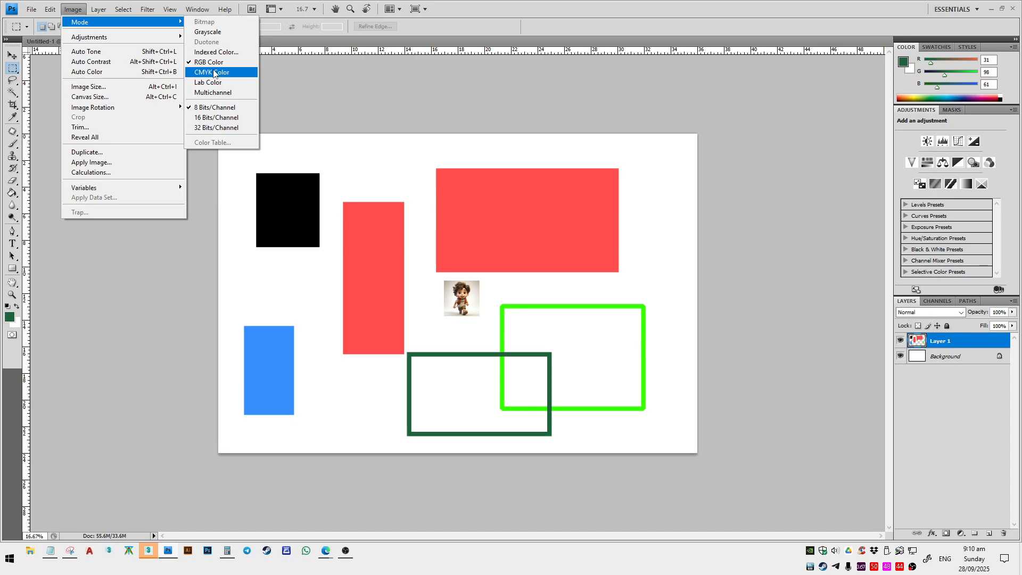
pyautogui.click(34, 12)
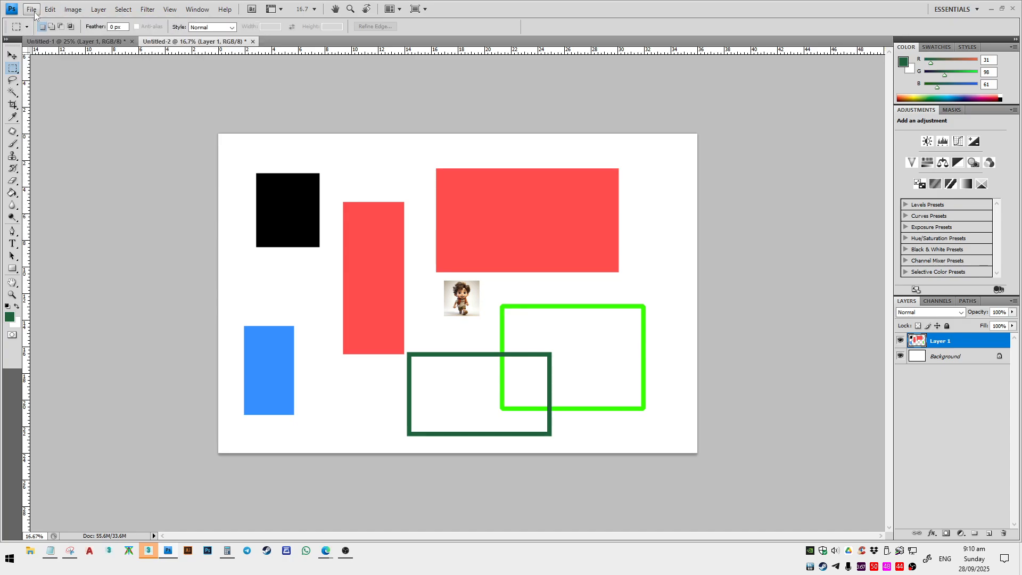
# - Start a new document with the U.S. Paper preset and look through its paper sizes
pyautogui.click(34, 11)
pyautogui.click(36, 22)
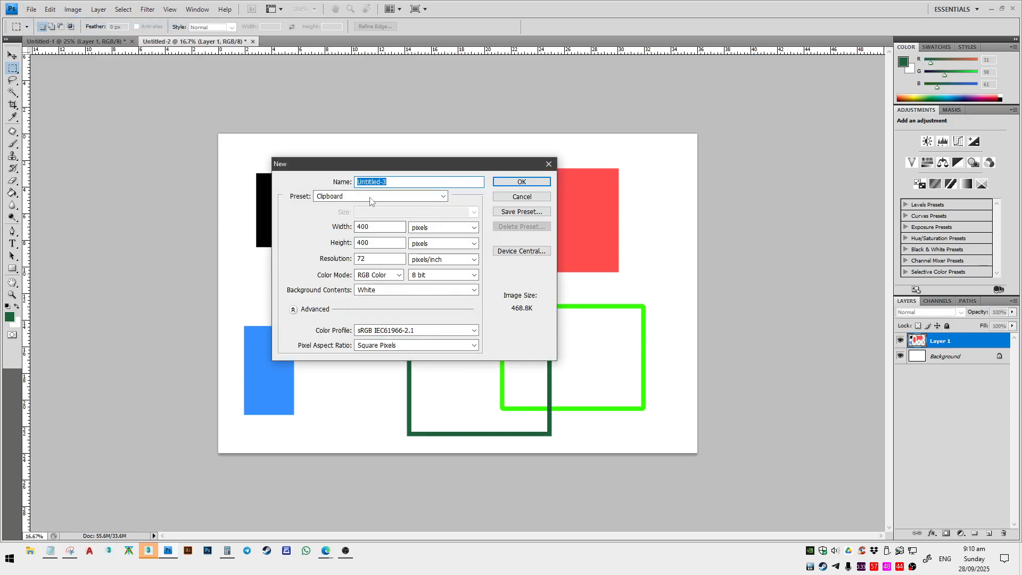
pyautogui.click(384, 196)
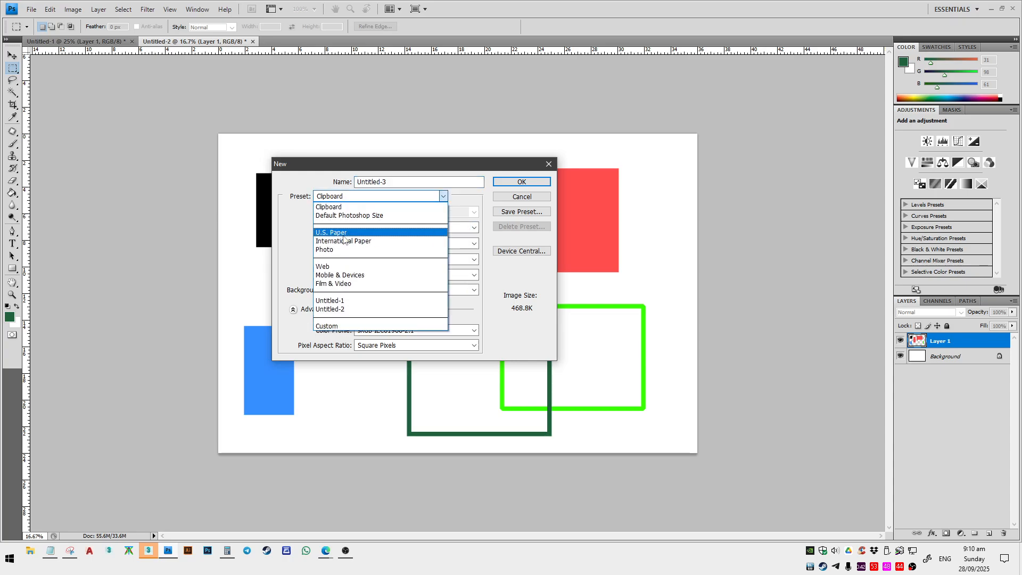
pyautogui.click(370, 229)
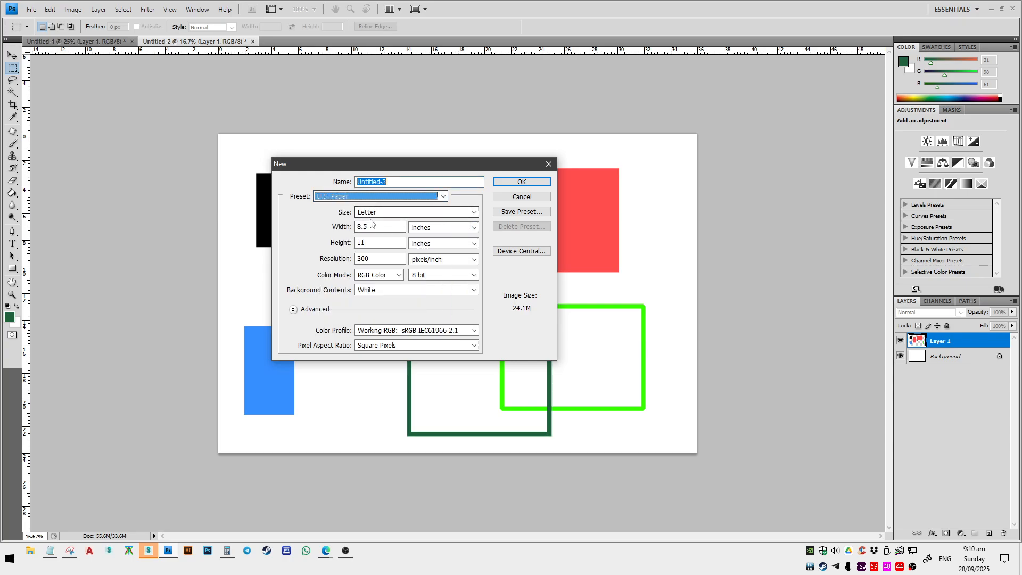
pyautogui.click(408, 213)
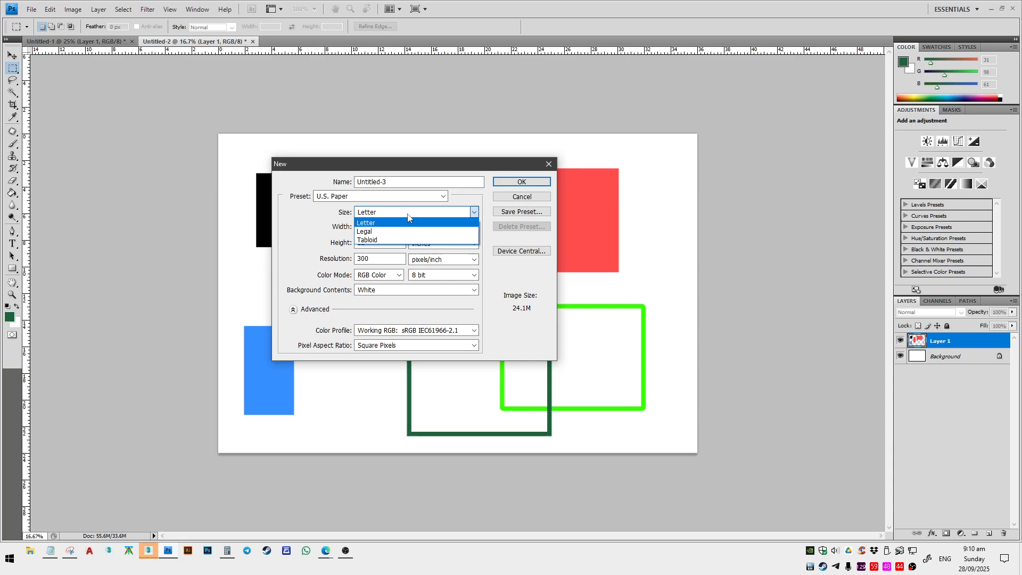
pyautogui.click(375, 240)
# - Switch the new document to the International Paper preset and look through its paper sizes
pyautogui.click(373, 196)
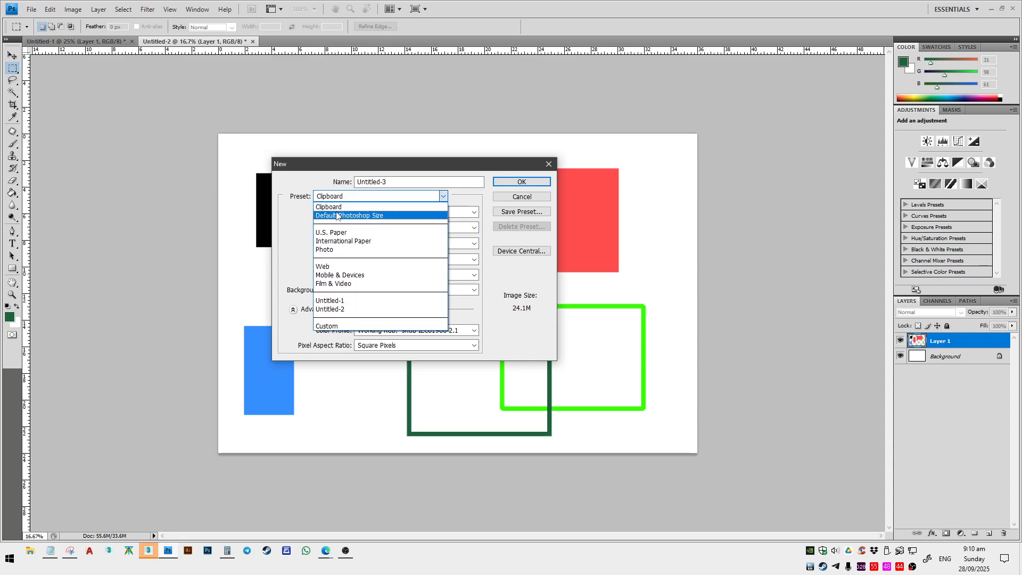
pyautogui.click(349, 242)
pyautogui.click(396, 213)
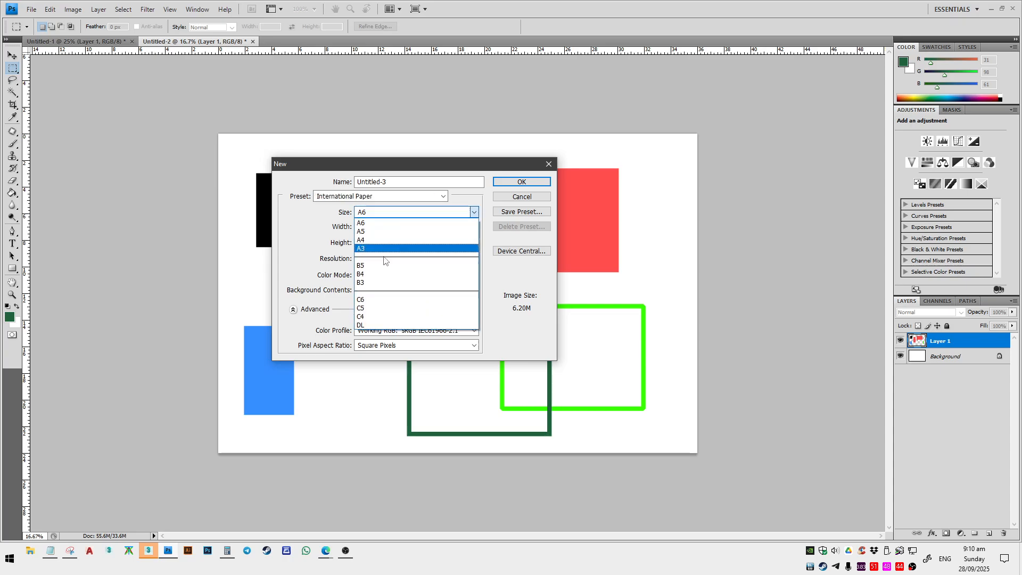
pyautogui.click(335, 207)
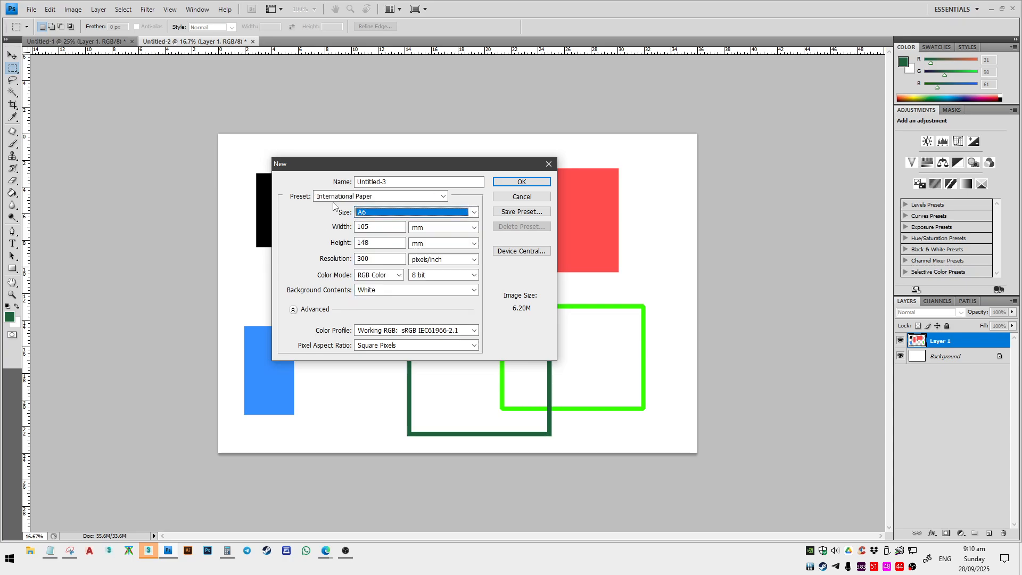
# - Create the new document from the U.S. Paper preset in Letter size, 8.5 by 11 inches at 300 pixels/inch, in RGB Color
pyautogui.click(373, 196)
pyautogui.click(381, 225)
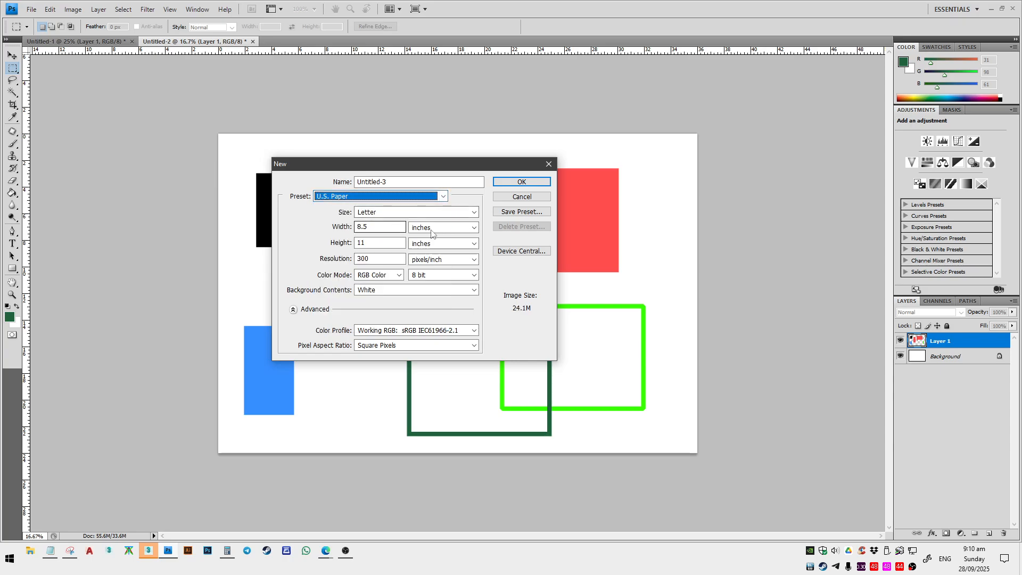
pyautogui.click(522, 182)
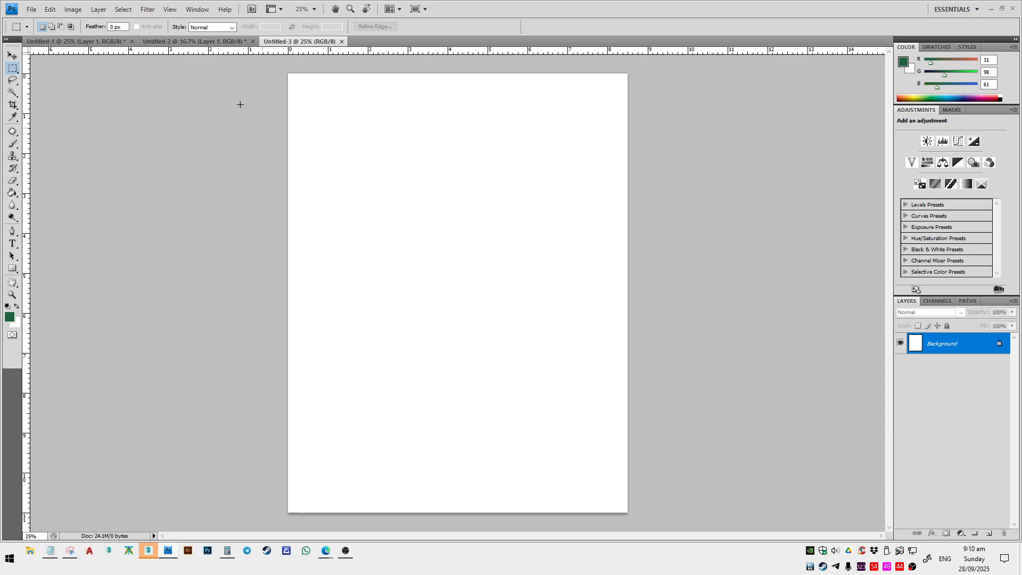
# - Close the blank RGB document Untitled-3
pyautogui.click(73, 9)
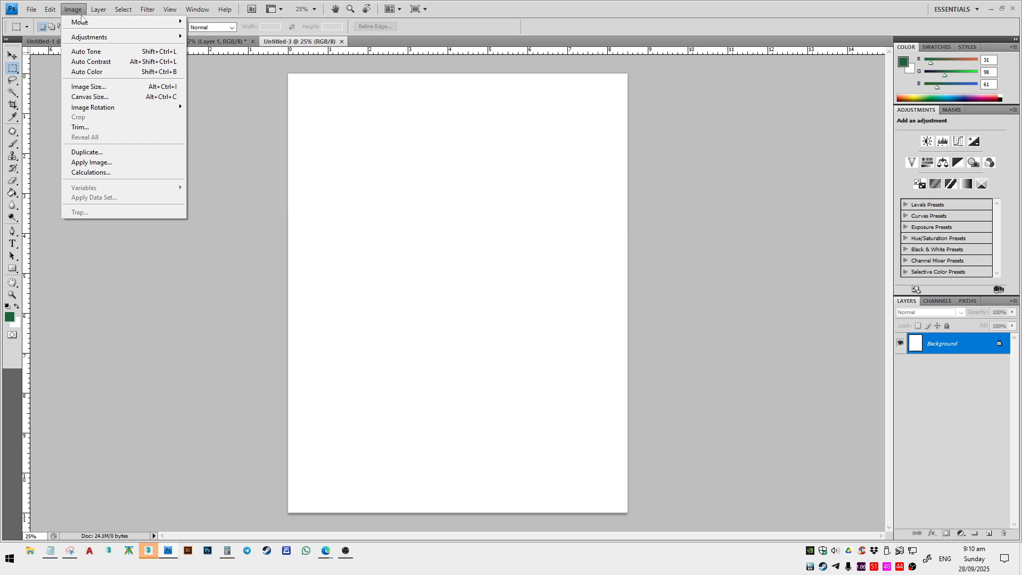
pyautogui.click(255, 104)
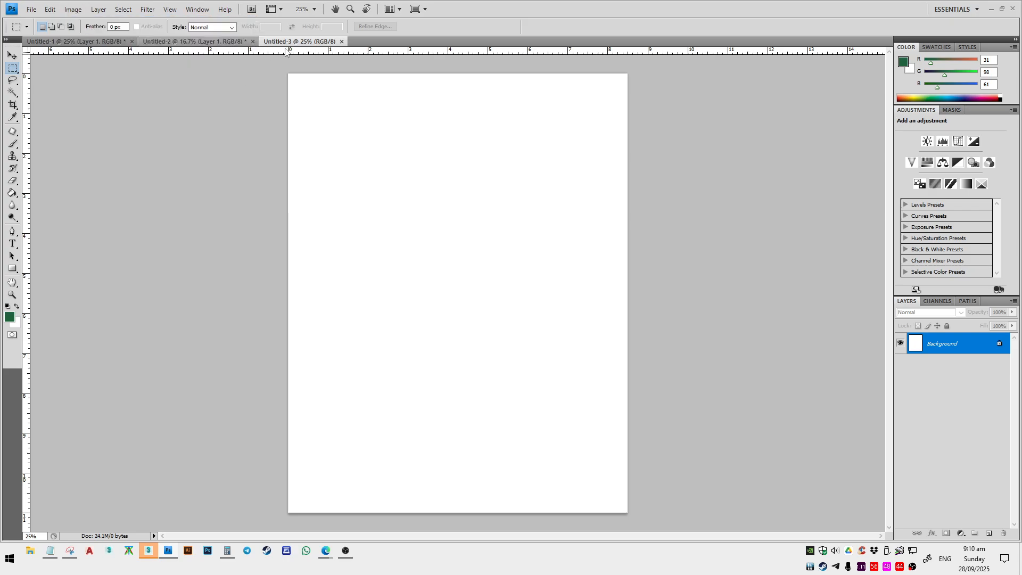
pyautogui.click(342, 41)
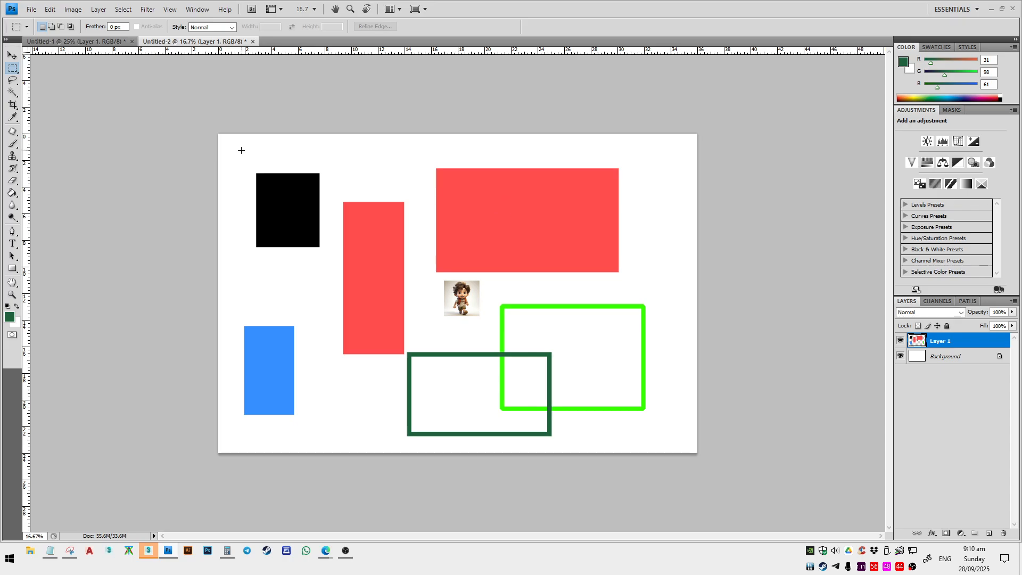
# - Start a new document from the U.S. Paper preset in Letter size and set its color mode to CMYK Color
pyautogui.click(32, 10)
pyautogui.click(42, 22)
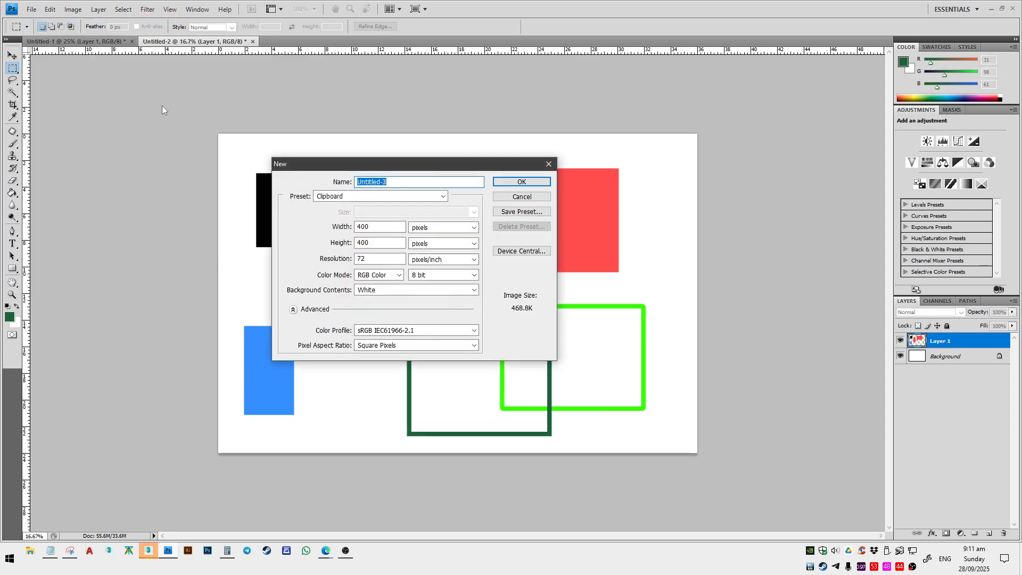
pyautogui.click(352, 201)
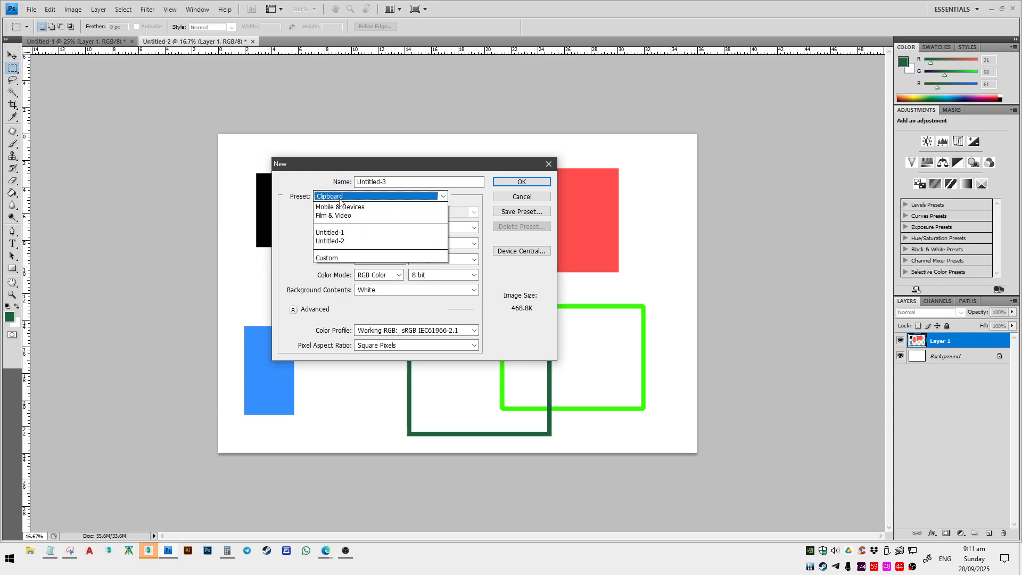
pyautogui.click(341, 230)
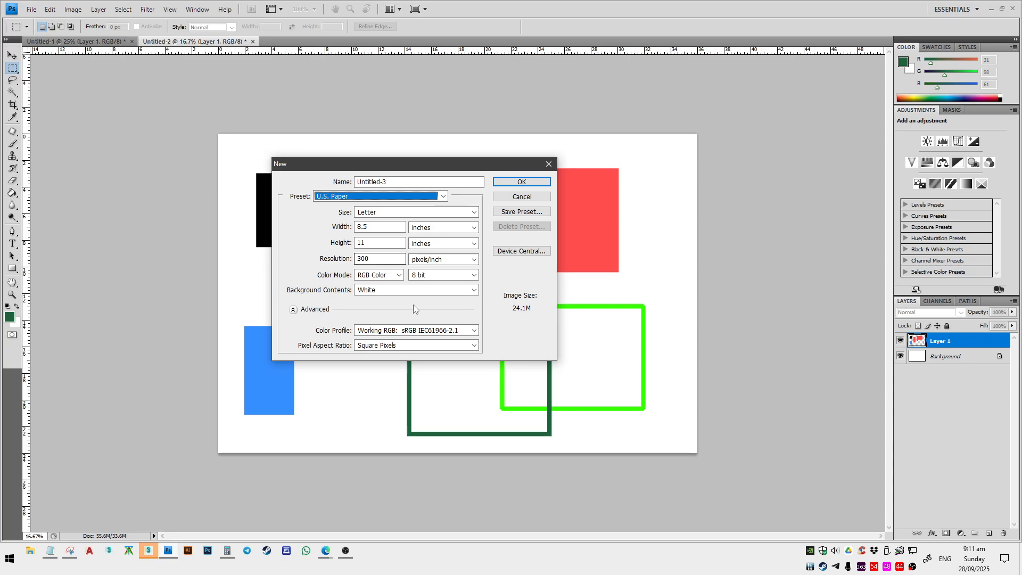
pyautogui.click(399, 276)
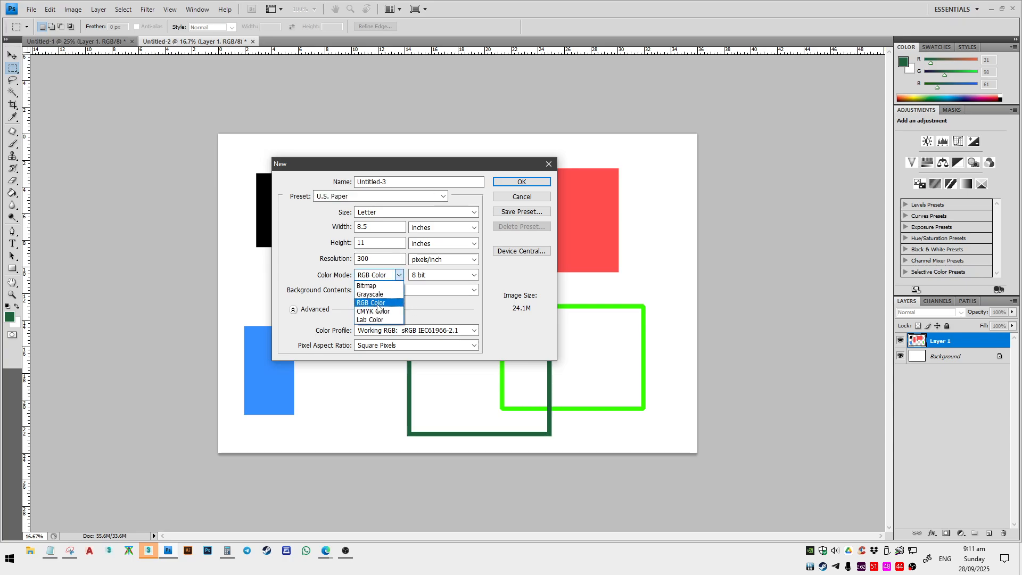
pyautogui.click(322, 268)
pyautogui.click(371, 276)
pyautogui.click(376, 313)
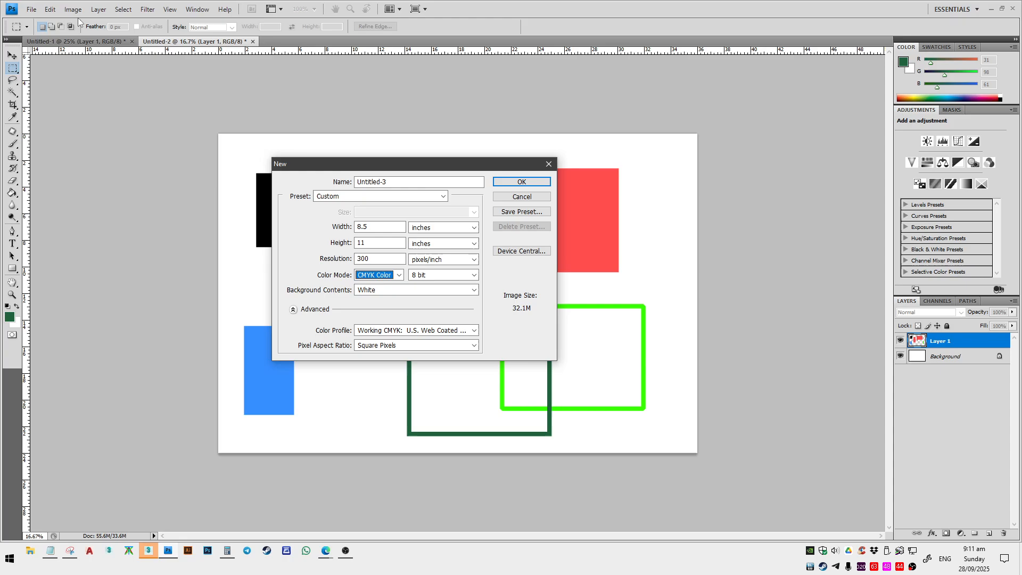
# - Keep the new document's bit depth at 8 bit, set its resolution to 150 pixels/inch and create it
pyautogui.click(470, 276)
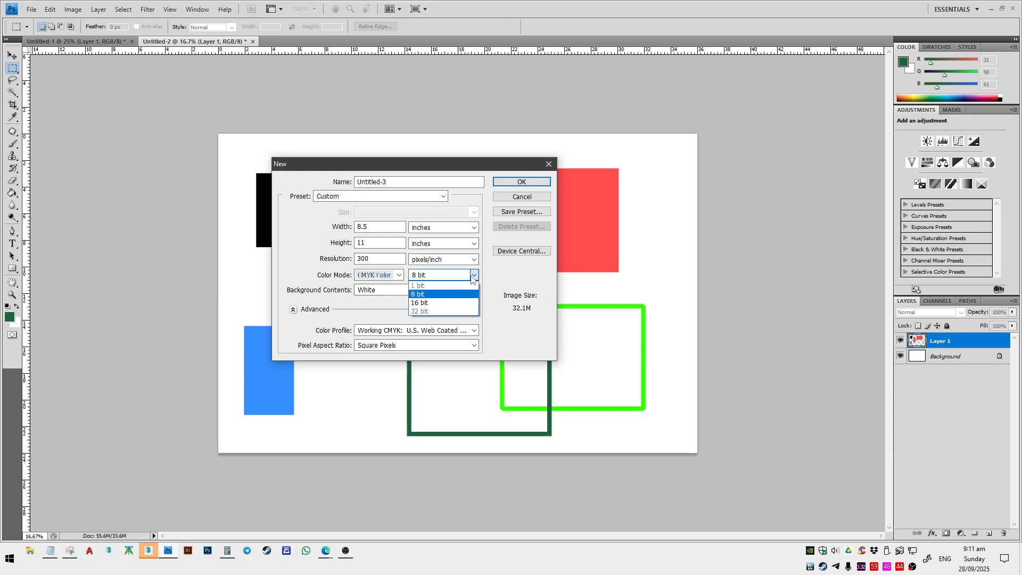
pyautogui.click(468, 279)
pyautogui.click(314, 238)
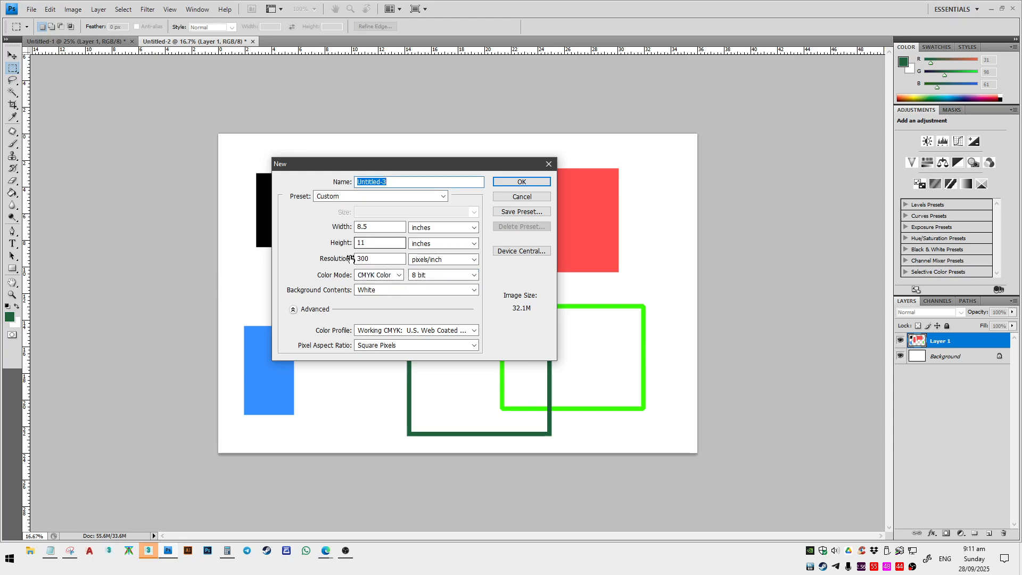
pyautogui.click(379, 259)
pyautogui.write('156')
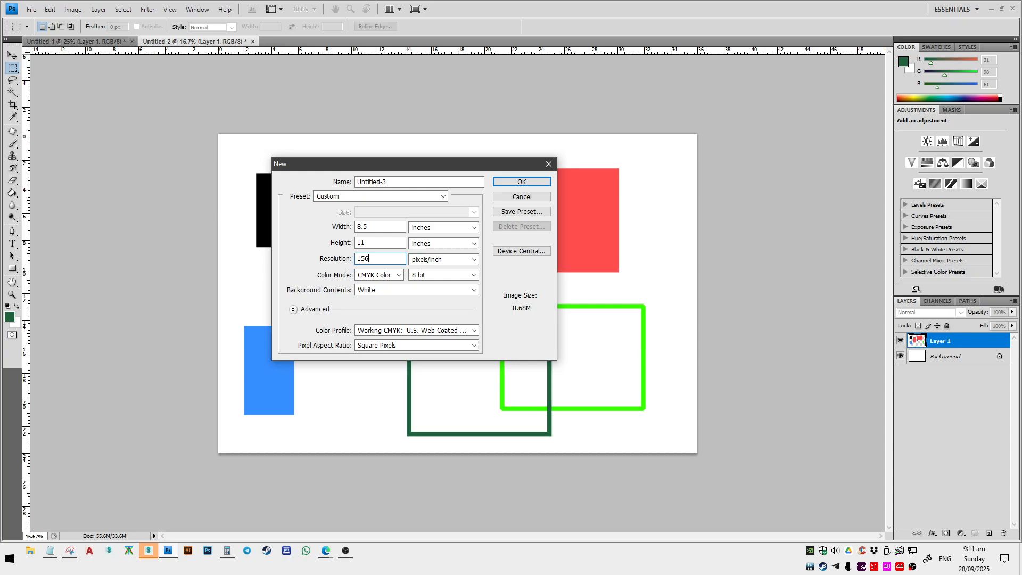
pyautogui.press('BackSpace')
pyautogui.click(509, 184)
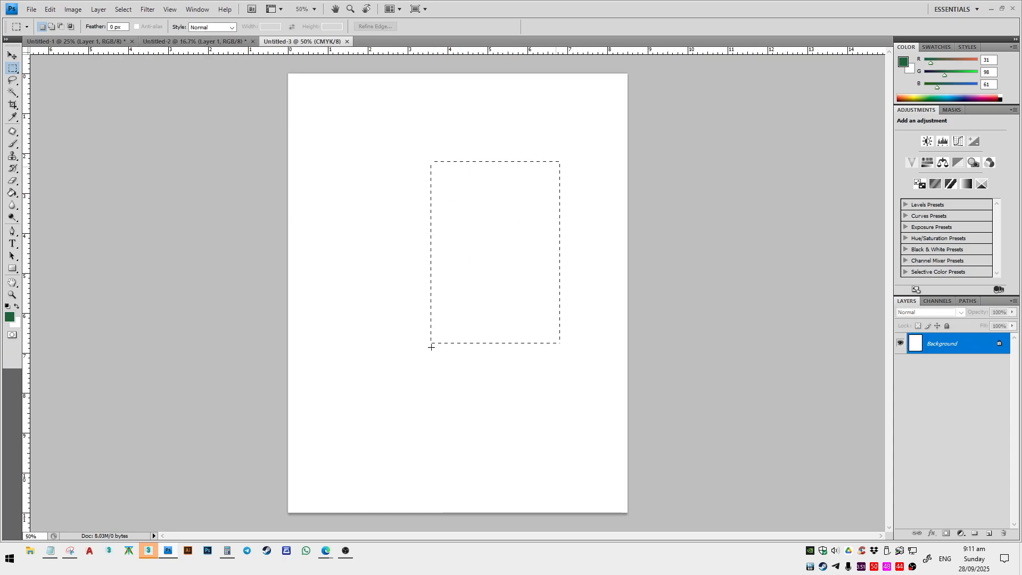
# - Select a tall rectangle about 3.2 by 5.7 inches right of the page's middle and fill it with the dark green foreground color
pyautogui.moveTo(431, 347); pyautogui.dragTo(432, 390)
pyautogui.click(12, 194)
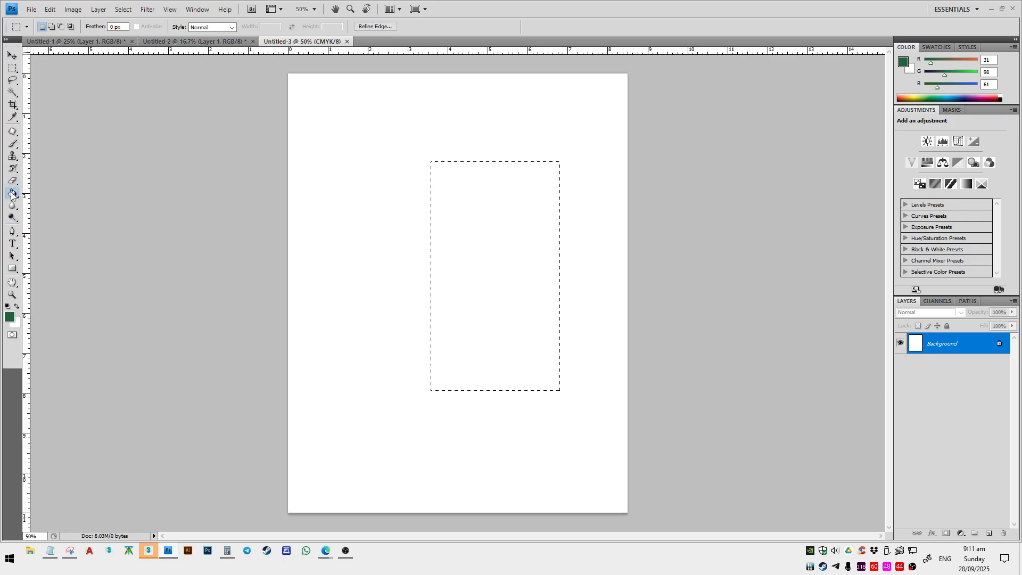
pyautogui.click(475, 212)
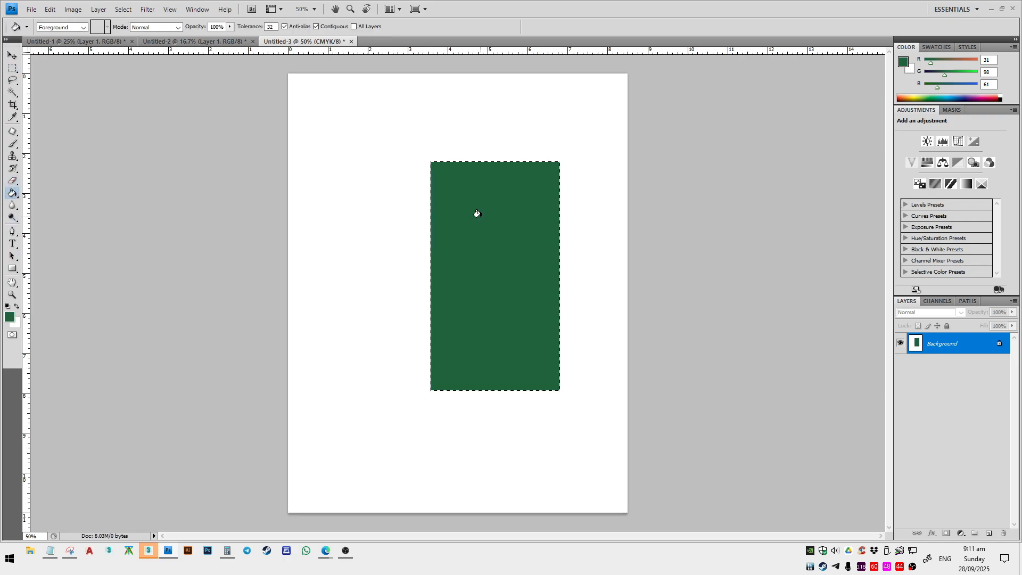
# - Select a rectangle about 2 by 1.8 inches above and left of the green one, and set the foreground color to blue 37a9ce
pyautogui.click(13, 67)
pyautogui.moveTo(393, 123); pyautogui.dragTo(313, 197)
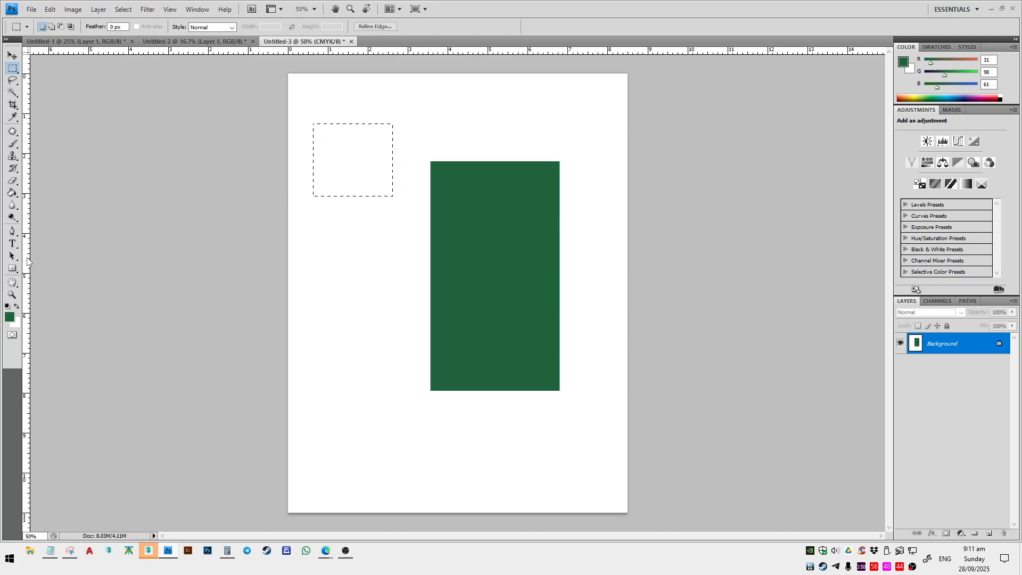
pyautogui.click(9, 317)
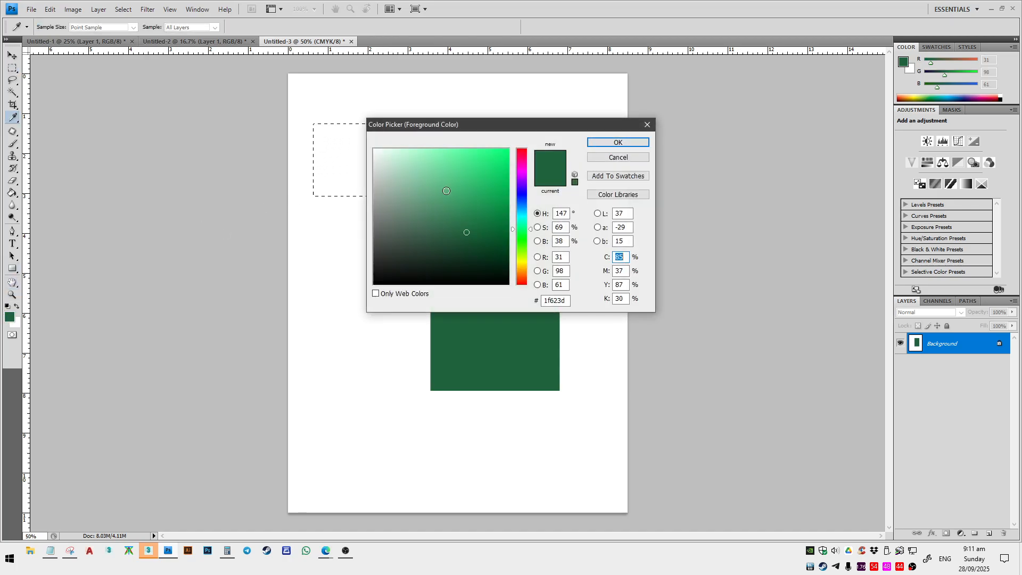
pyautogui.click(473, 174)
pyautogui.click(522, 211)
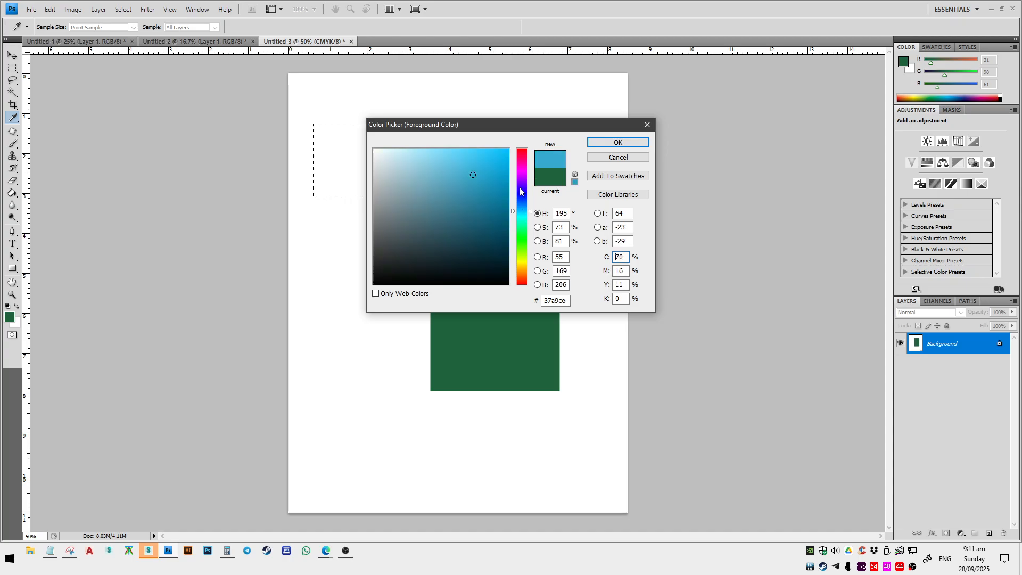
pyautogui.click(616, 142)
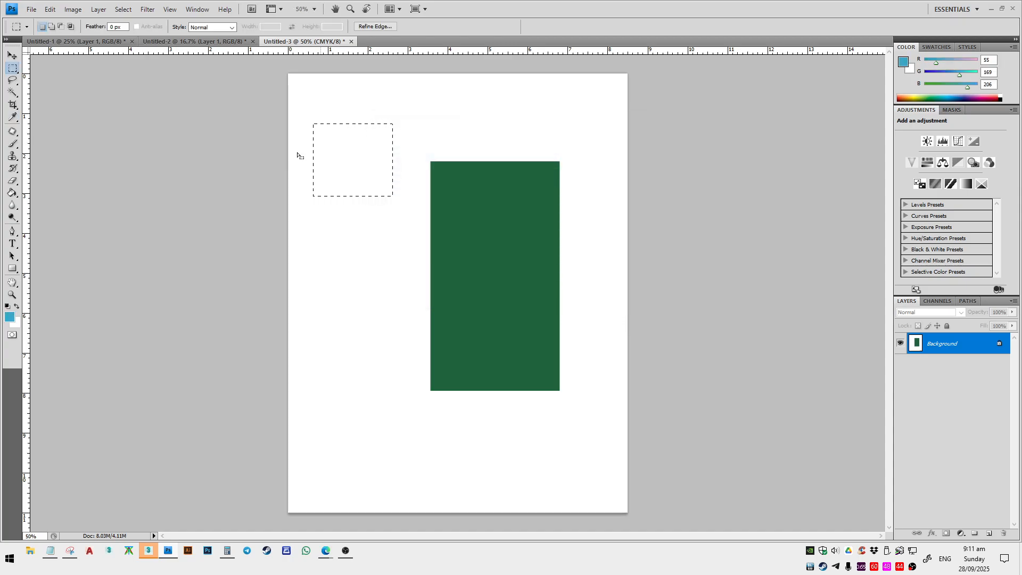
# - Fill the smaller rectangular selection with the blue foreground color and deselect it
pyautogui.click(12, 193)
pyautogui.click(333, 157)
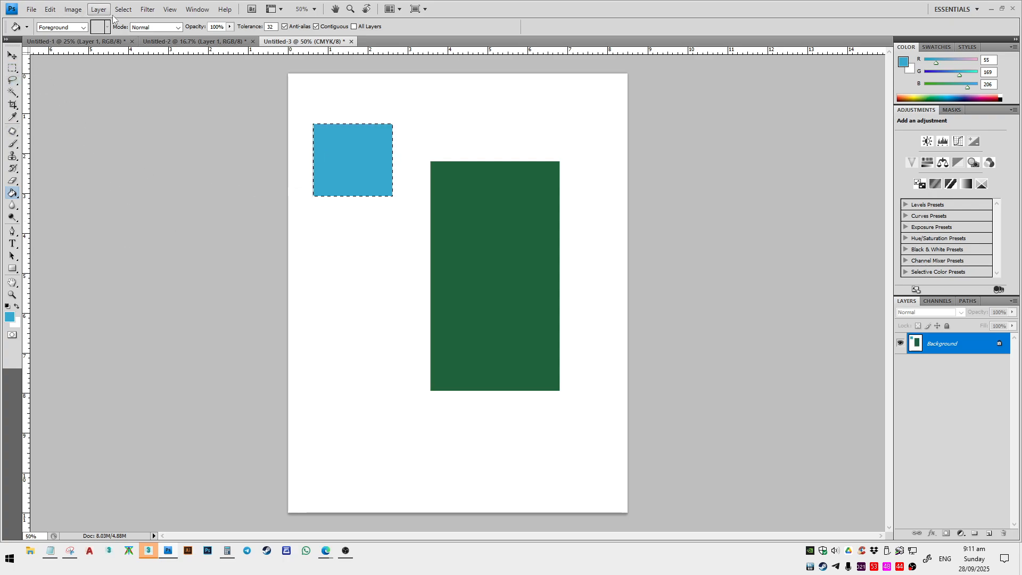
pyautogui.click(123, 9)
pyautogui.click(133, 38)
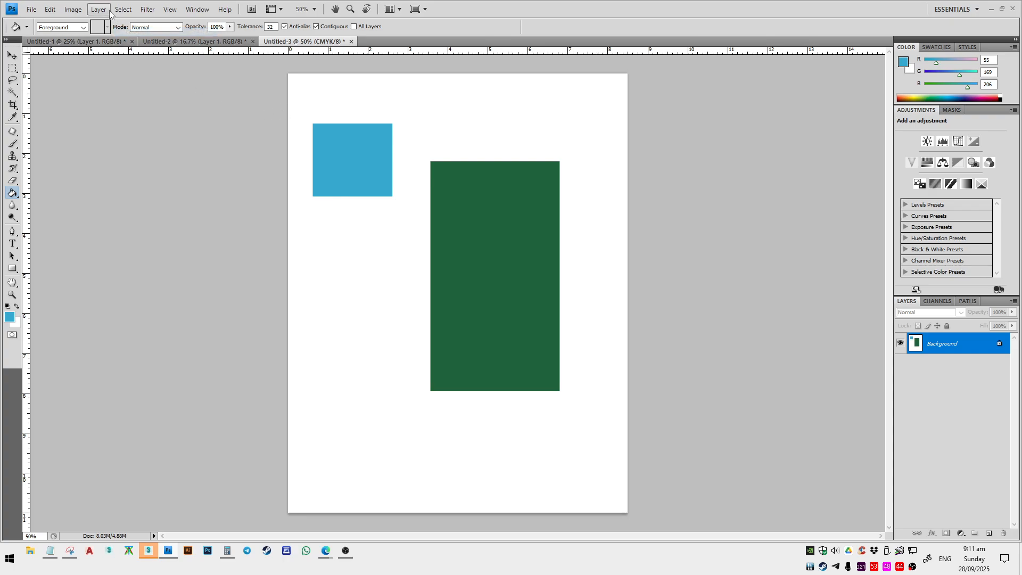
pyautogui.click(75, 10)
pyautogui.moveTo(85, 38)
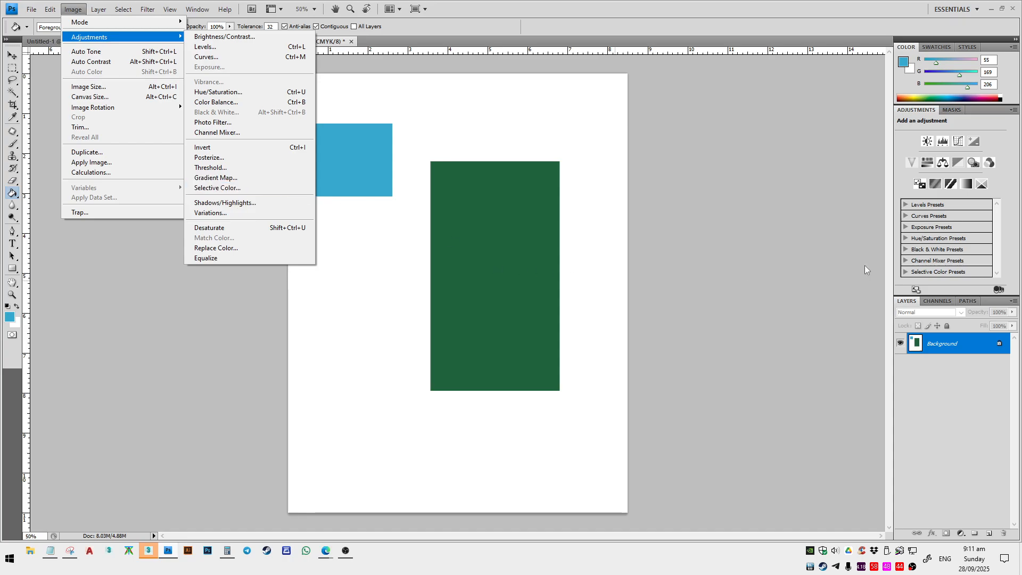
# - Switch to the Edge browser window with the cartoon image results and open the raccoon image's preview
pyautogui.click(325, 552)
pyautogui.click(379, 501)
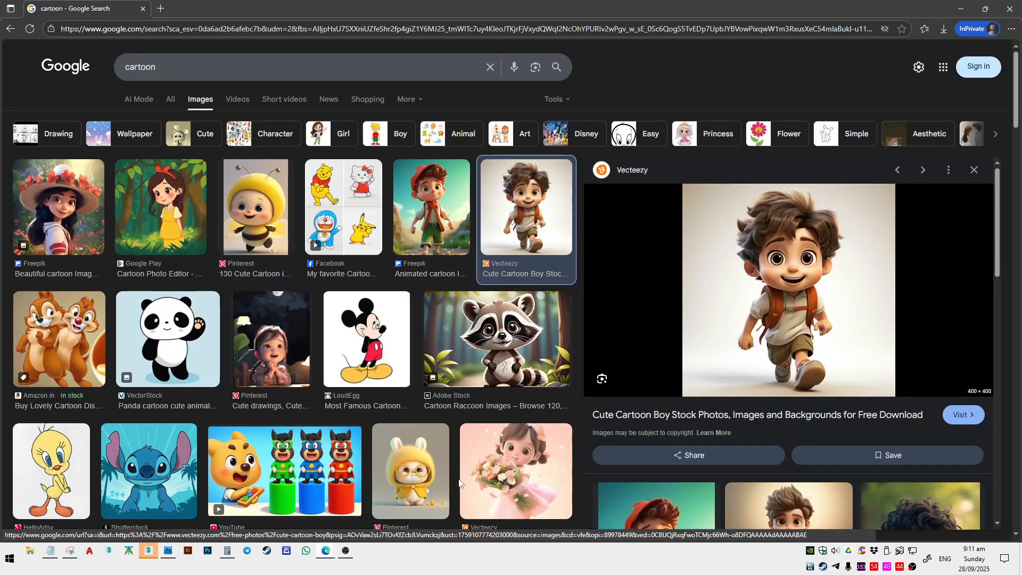
pyautogui.click(526, 329)
# - Copy the enlarged raccoon image from the preview to the clipboard
pyautogui.rightClick(814, 272)
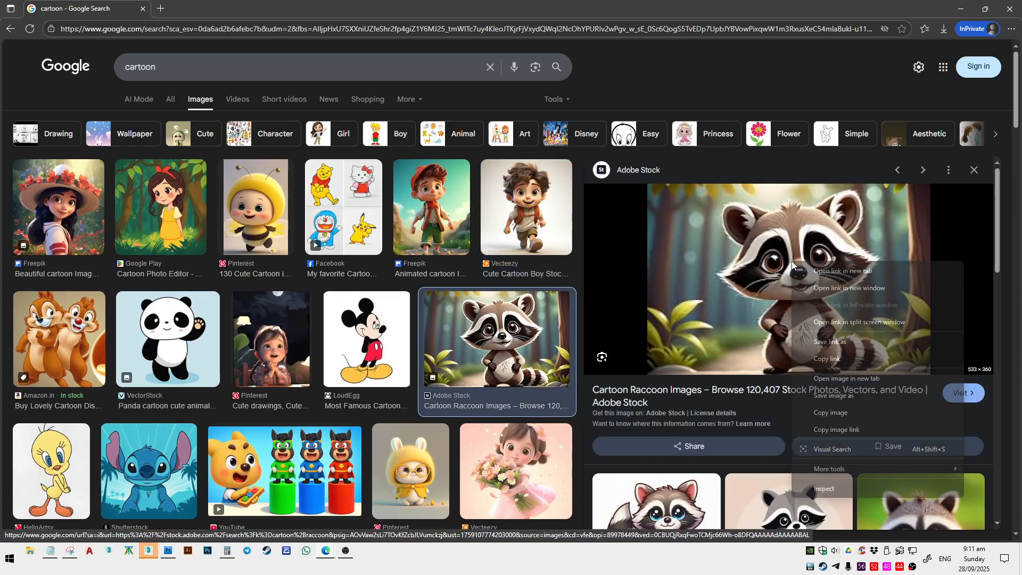
pyautogui.click(789, 104)
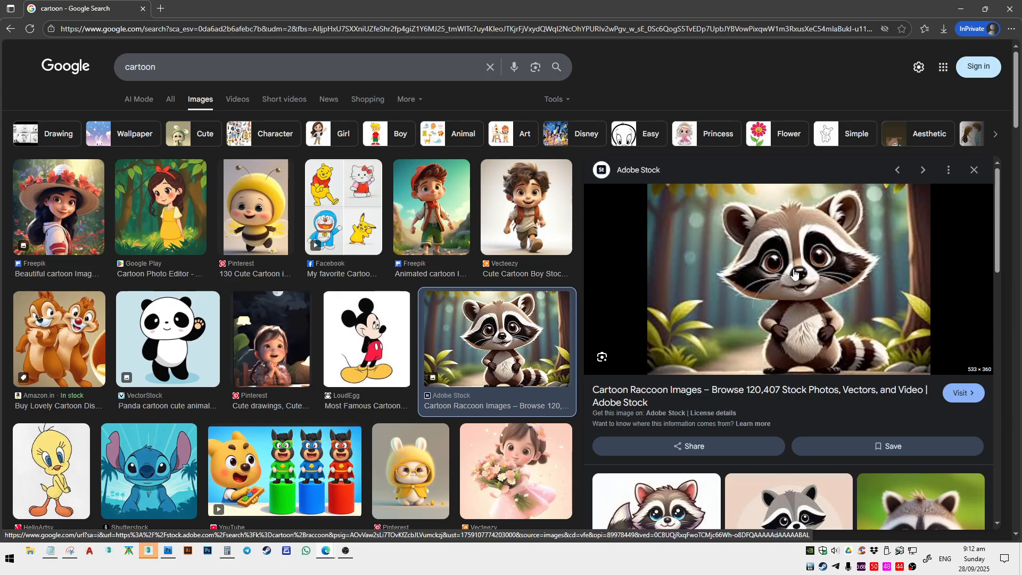
pyautogui.rightClick(789, 260)
pyautogui.click(833, 94)
pyautogui.rightClick(806, 291)
pyautogui.click(802, 93)
pyautogui.rightClick(815, 264)
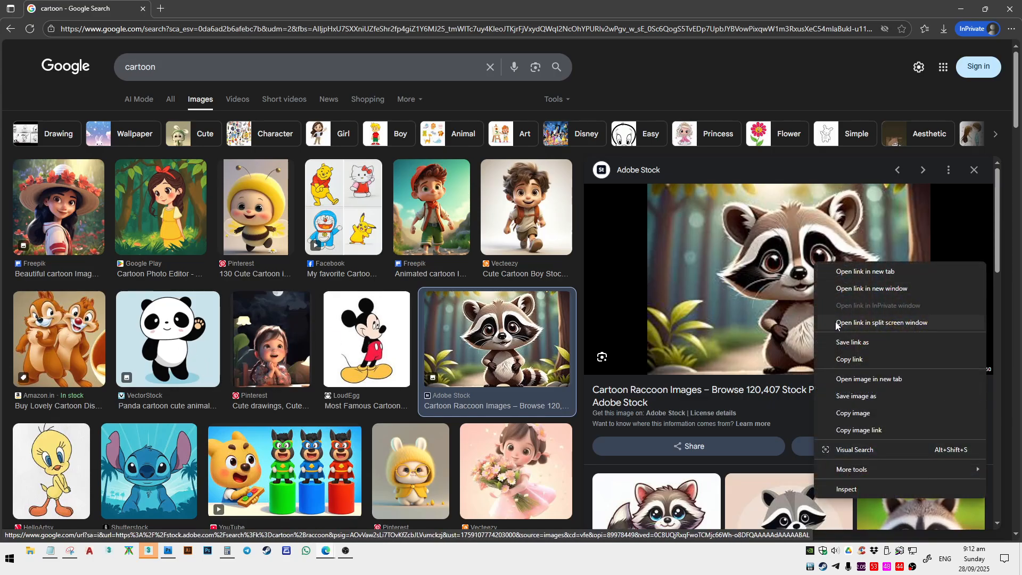
pyautogui.click(851, 414)
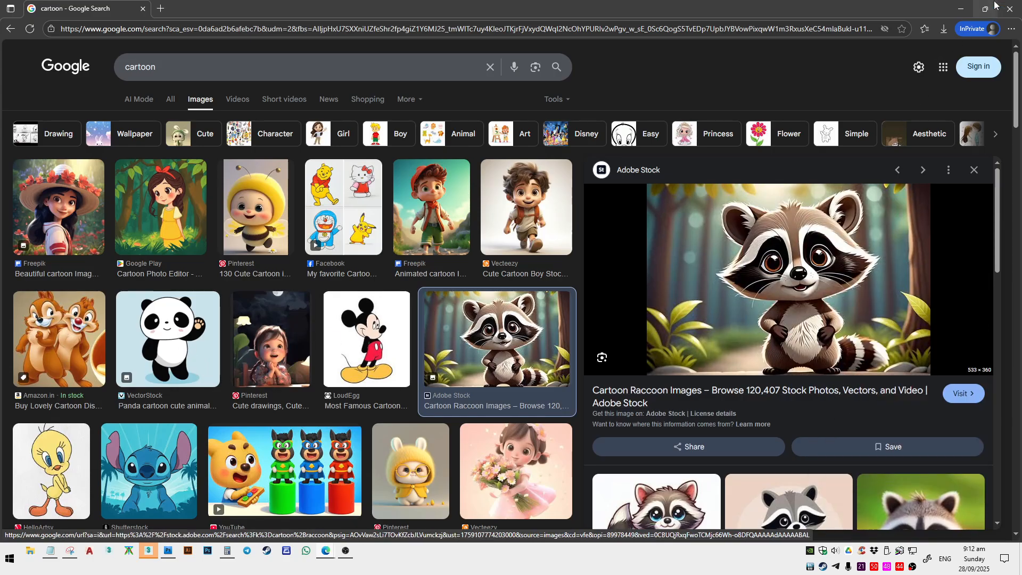
pyautogui.rightClick(822, 228)
pyautogui.click(862, 374)
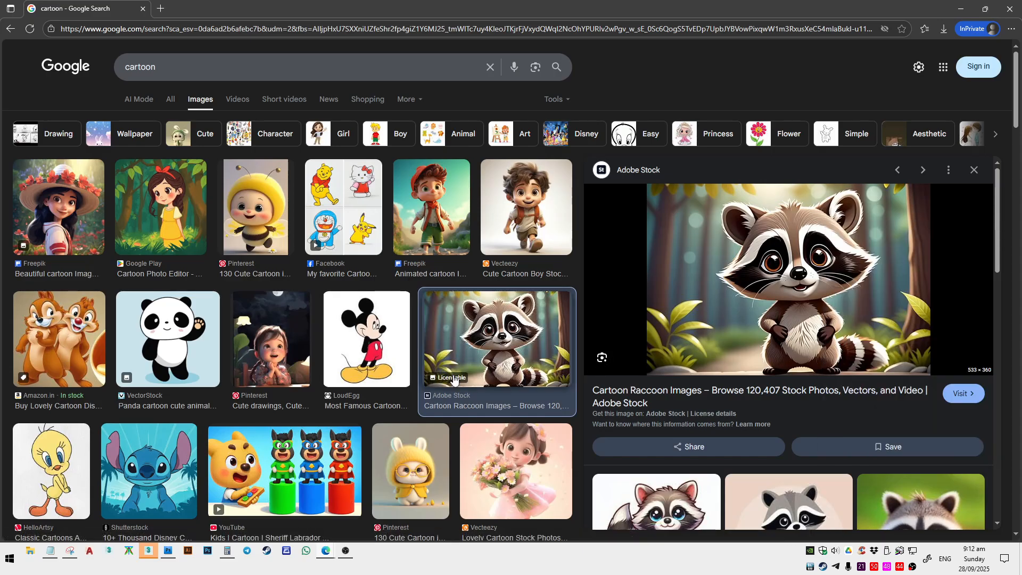
# - Switch back to Photoshop, paste the raccoon image into the CMYK document and move it slightly up and to the left
pyautogui.click(168, 552)
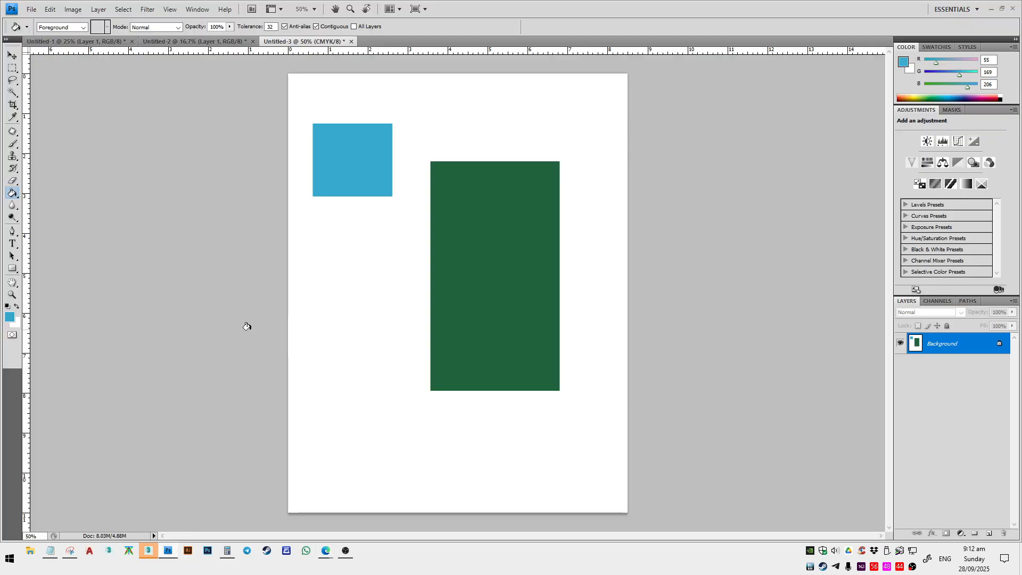
pyautogui.click(32, 9)
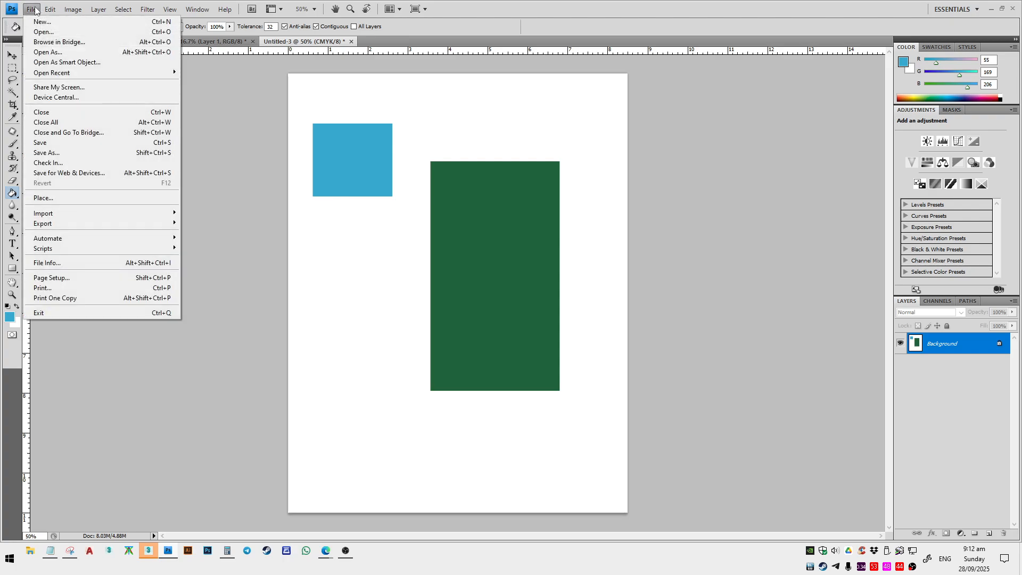
pyautogui.click(35, 11)
pyautogui.click(50, 9)
pyautogui.click(60, 101)
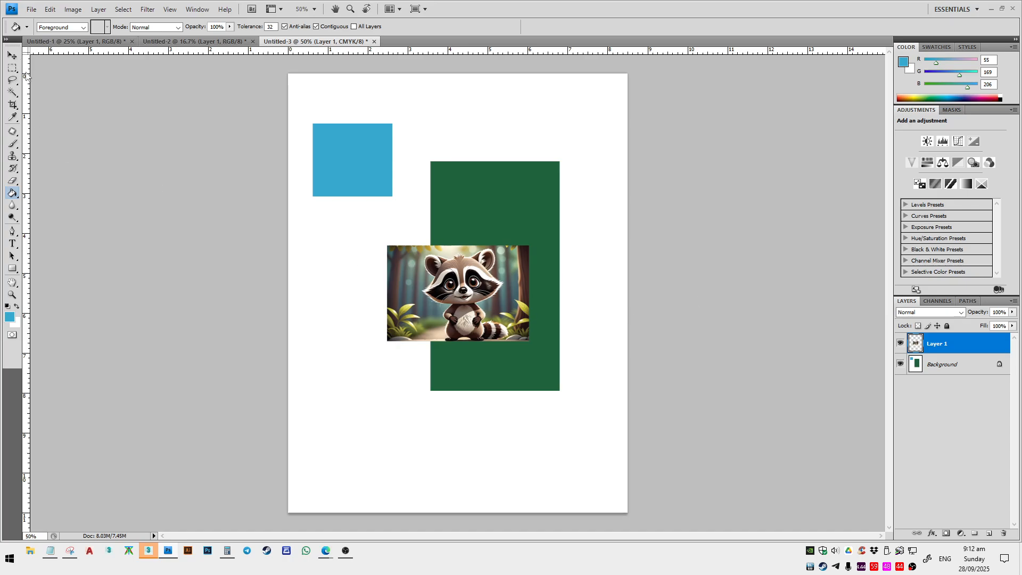
pyautogui.click(12, 56)
pyautogui.moveTo(463, 351); pyautogui.dragTo(435, 336)
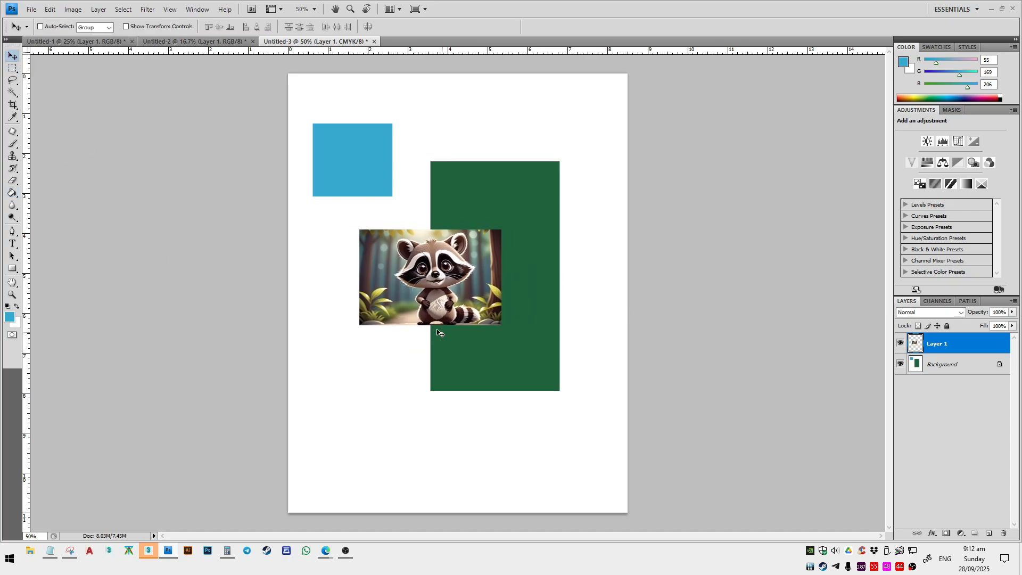
# - Try a Brightness/Contrast adjustment on the raccoon layer with brightness 26 and contrast 22, and cancel it
pyautogui.click(73, 9)
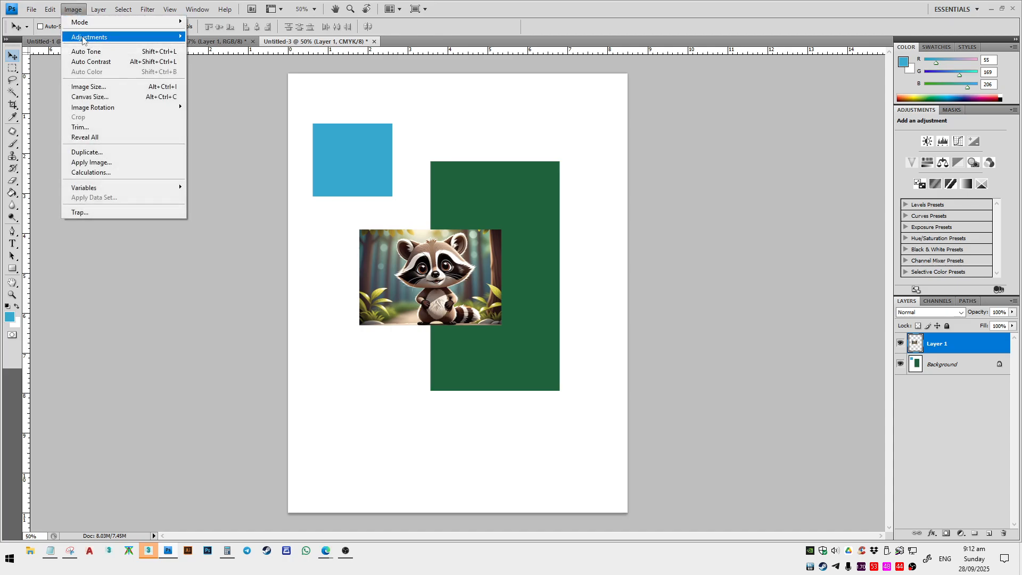
pyautogui.moveTo(85, 37)
pyautogui.click(218, 37)
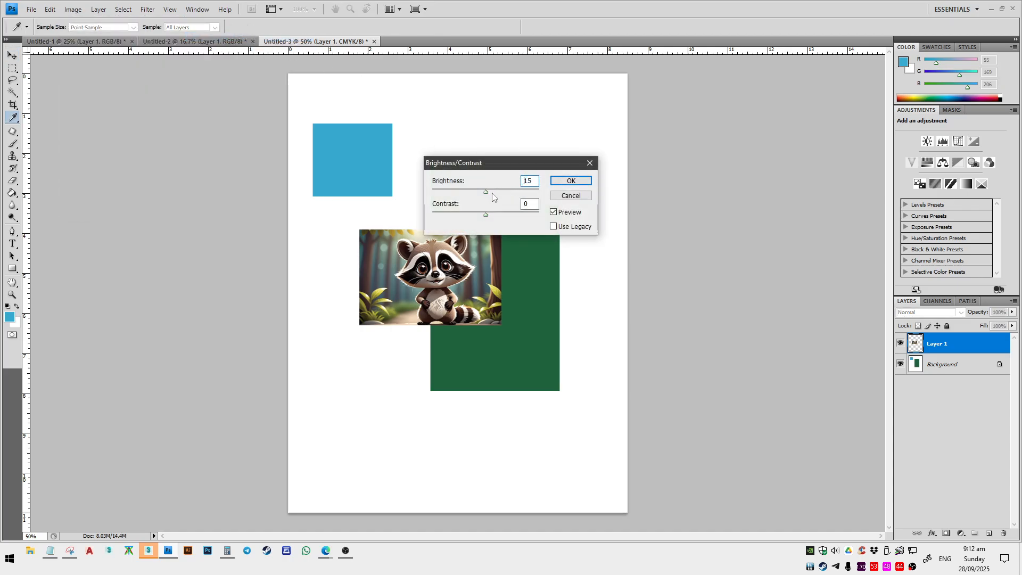
pyautogui.moveTo(492, 192); pyautogui.dragTo(539, 199)
pyautogui.moveTo(444, 212); pyautogui.dragTo(497, 214)
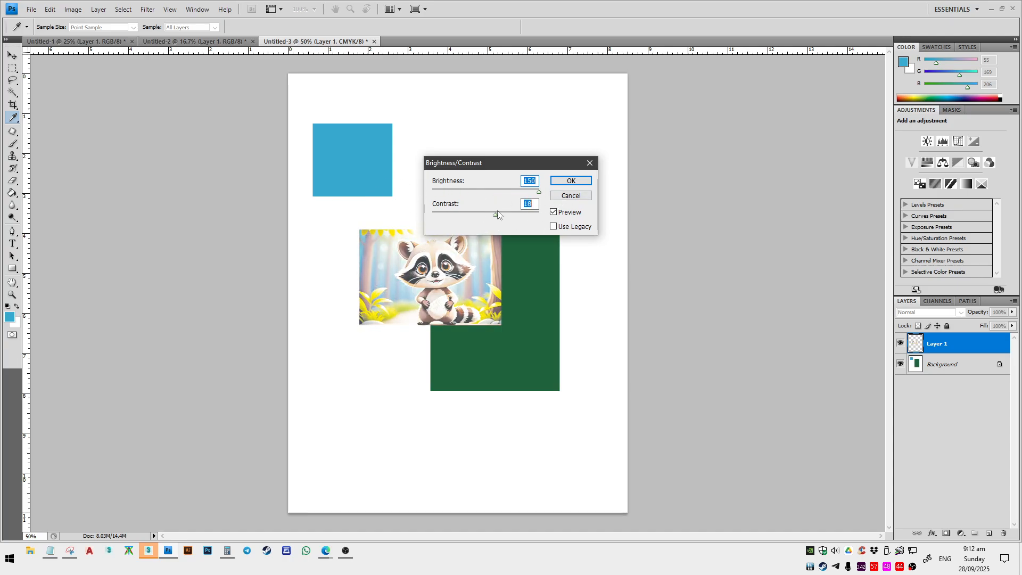
pyautogui.click(495, 191)
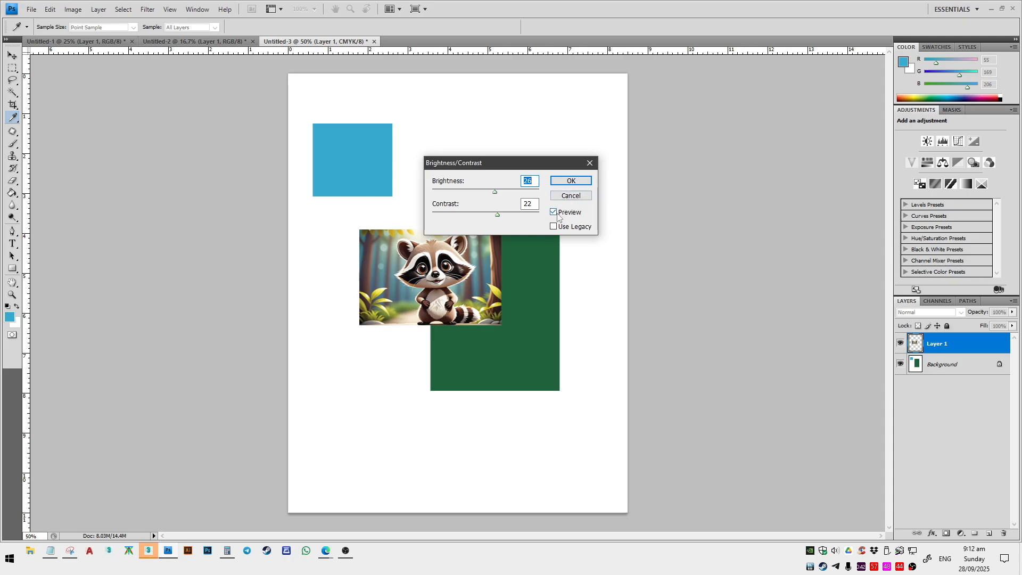
pyautogui.click(565, 197)
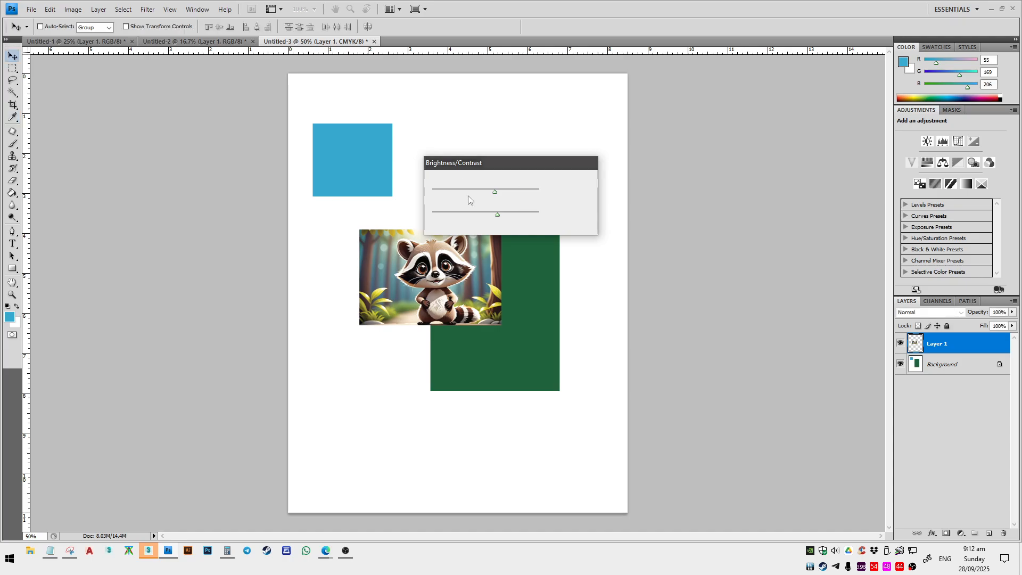
# - Try a Levels adjustment on the raccoon layer by raising the black input level to about 80, and cancel it
pyautogui.click(74, 10)
pyautogui.moveTo(85, 37)
pyautogui.click(207, 47)
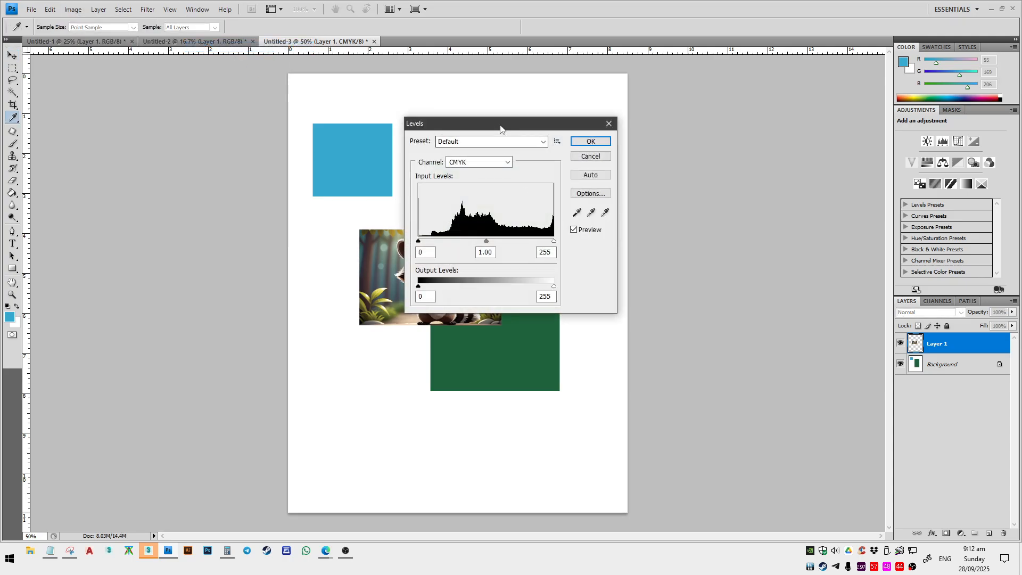
pyautogui.moveTo(500, 128); pyautogui.dragTo(589, 132)
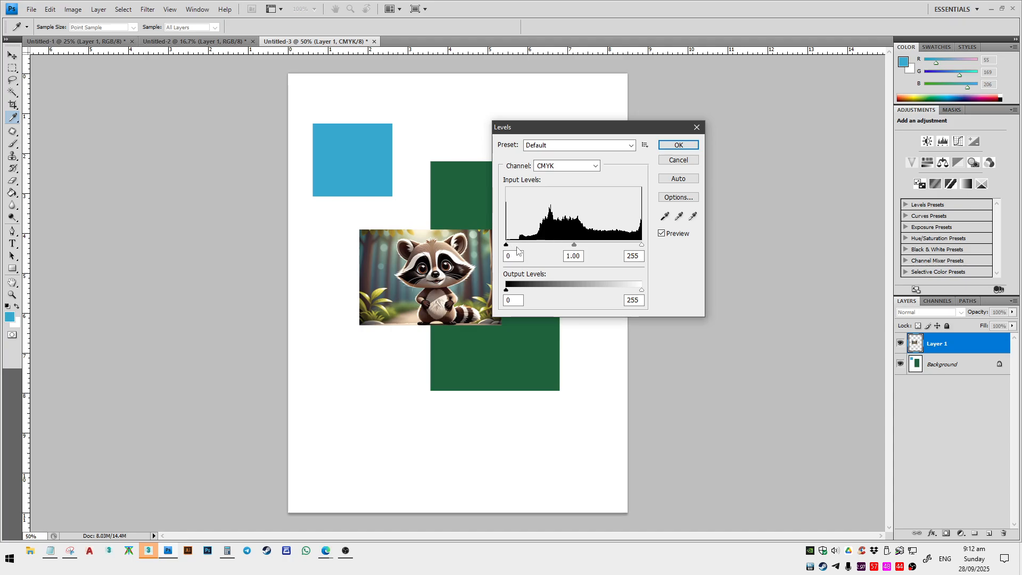
pyautogui.moveTo(506, 245); pyautogui.dragTo(549, 248)
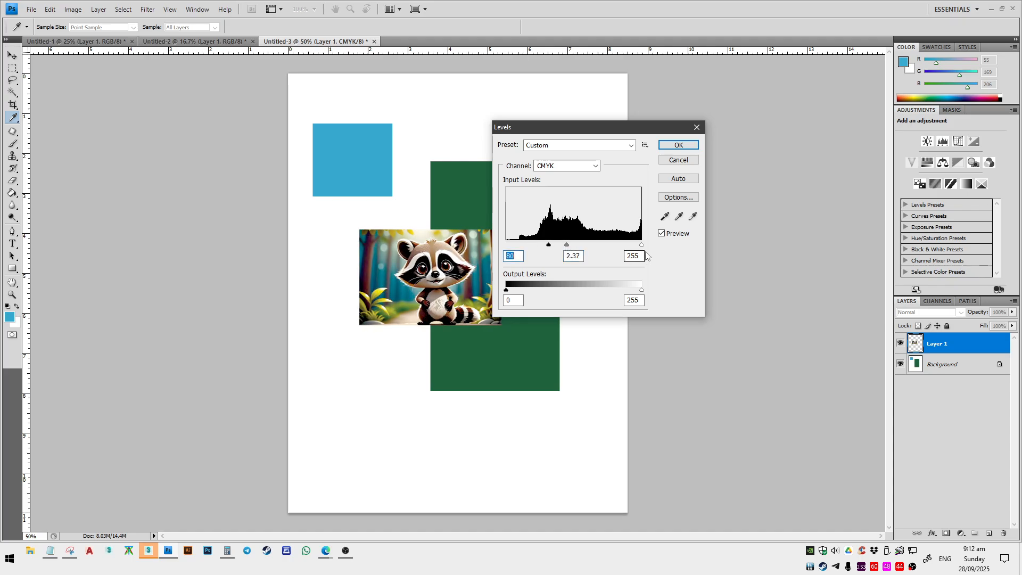
pyautogui.click(678, 160)
# - Start a Curves adjustment on the raccoon layer and bow the CMYK curve upward with points, one at input 72, output 82
pyautogui.click(73, 9)
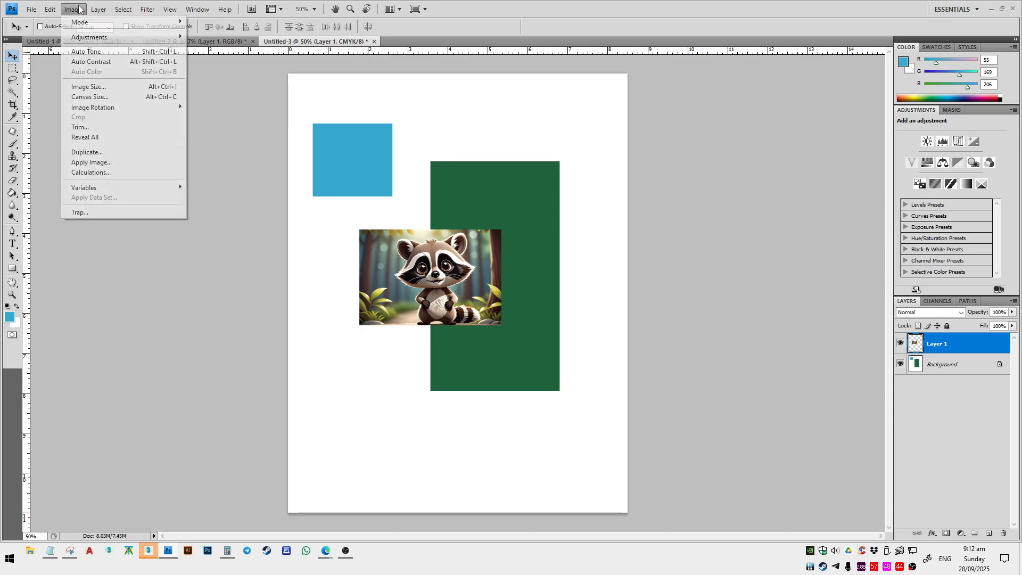
pyautogui.moveTo(128, 37)
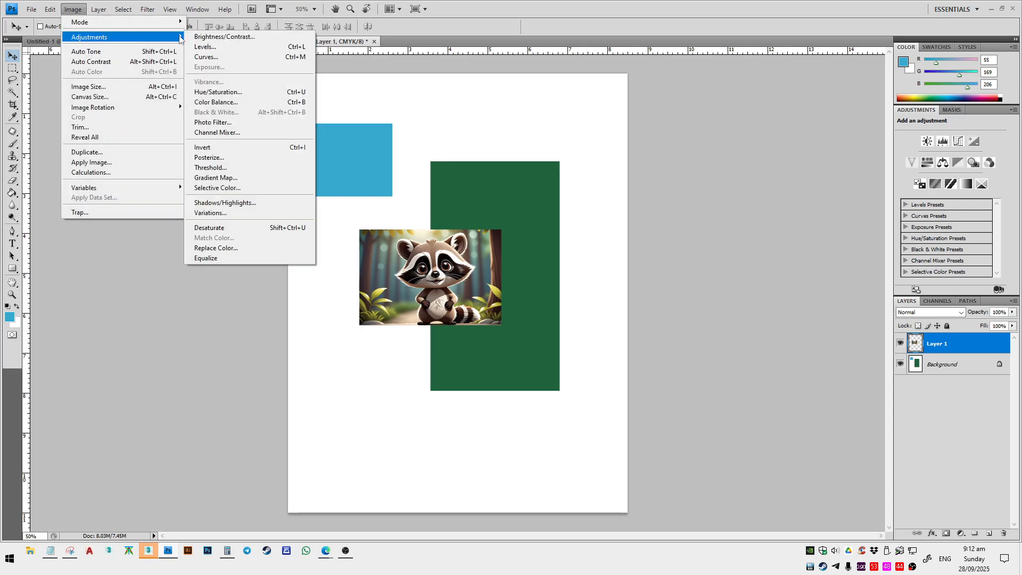
pyautogui.click(224, 56)
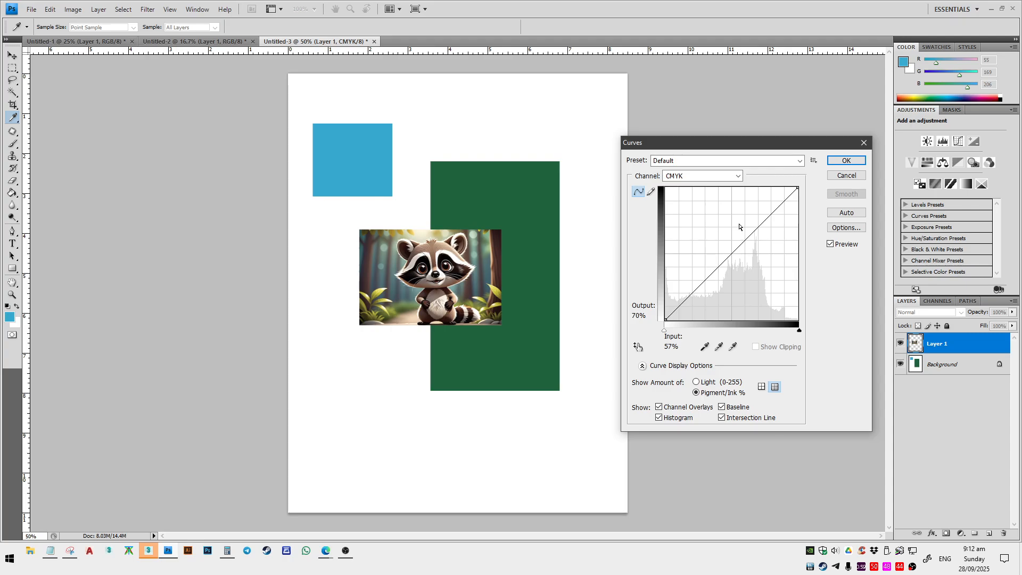
pyautogui.moveTo(734, 247); pyautogui.dragTo(715, 235)
pyautogui.moveTo(759, 203); pyautogui.dragTo(760, 210)
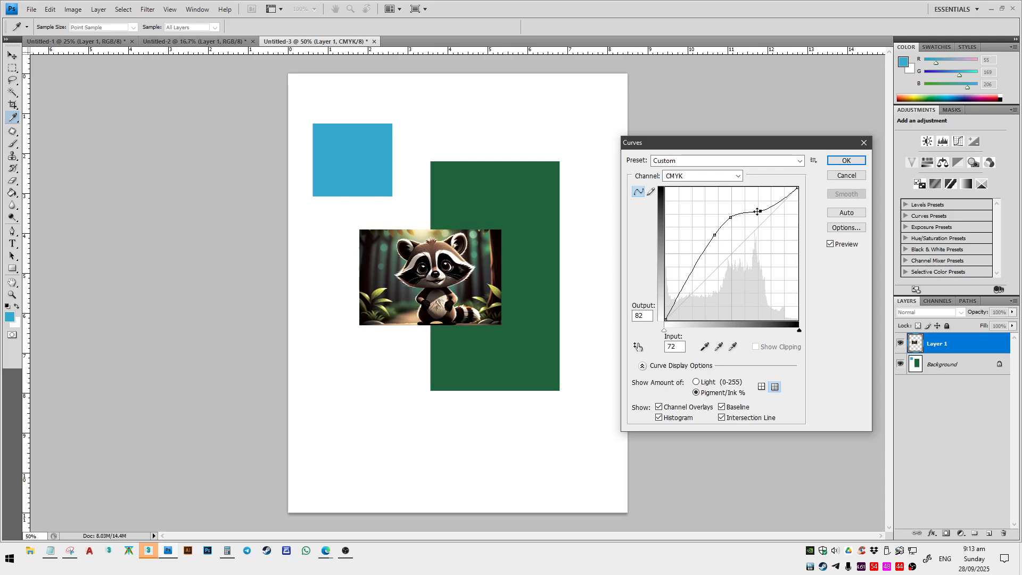
# - Remove the three added points from the CMYK curve
pyautogui.press('Delete')
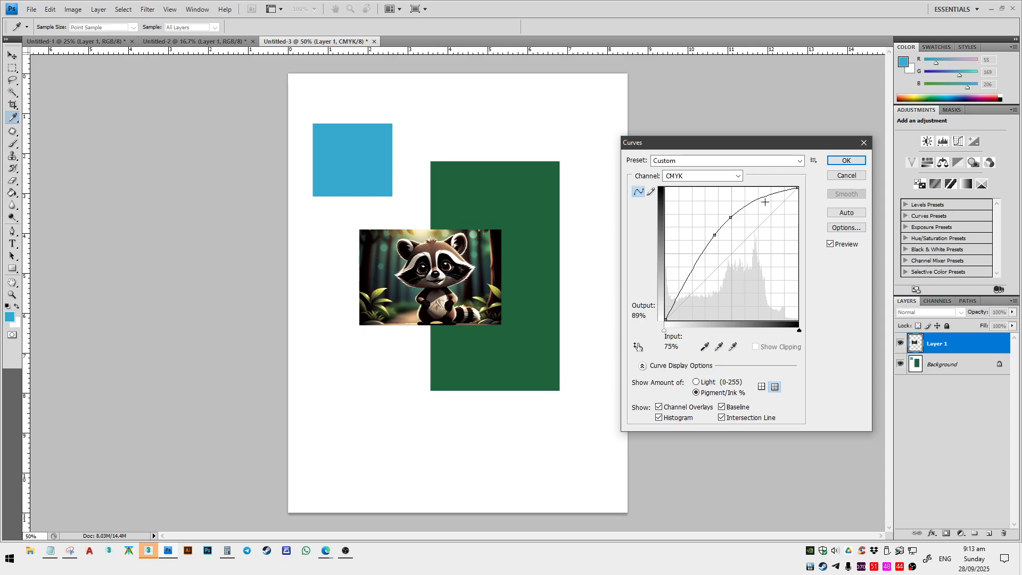
pyautogui.click(731, 218)
pyautogui.press('Delete')
pyautogui.click(716, 235)
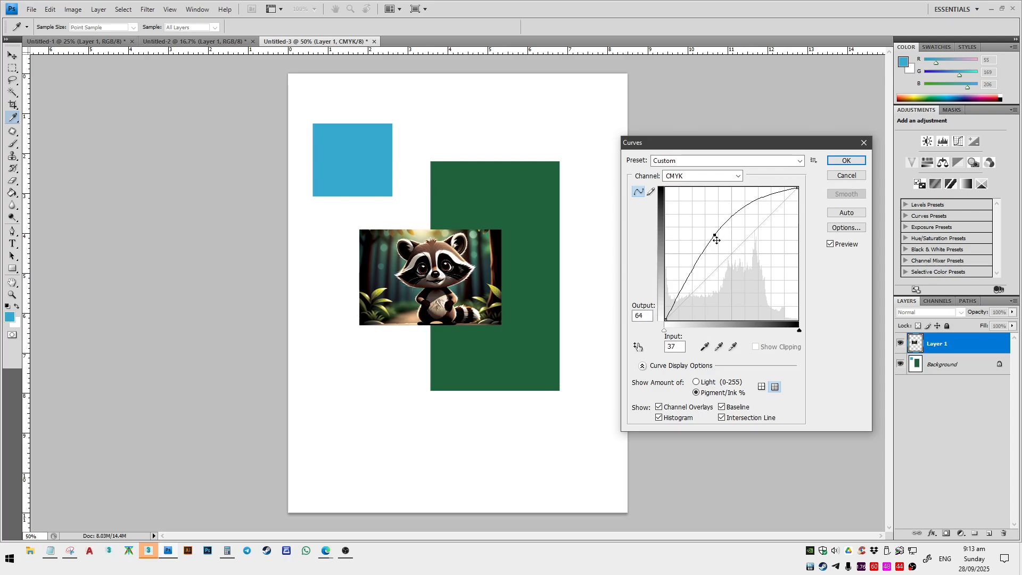
pyautogui.press('Delete')
# - Raise the CMYK curve with points at input 40, output 72 and input 15, output 27, and look through the curve options
pyautogui.moveTo(730, 257); pyautogui.dragTo(718, 225)
pyautogui.click(684, 284)
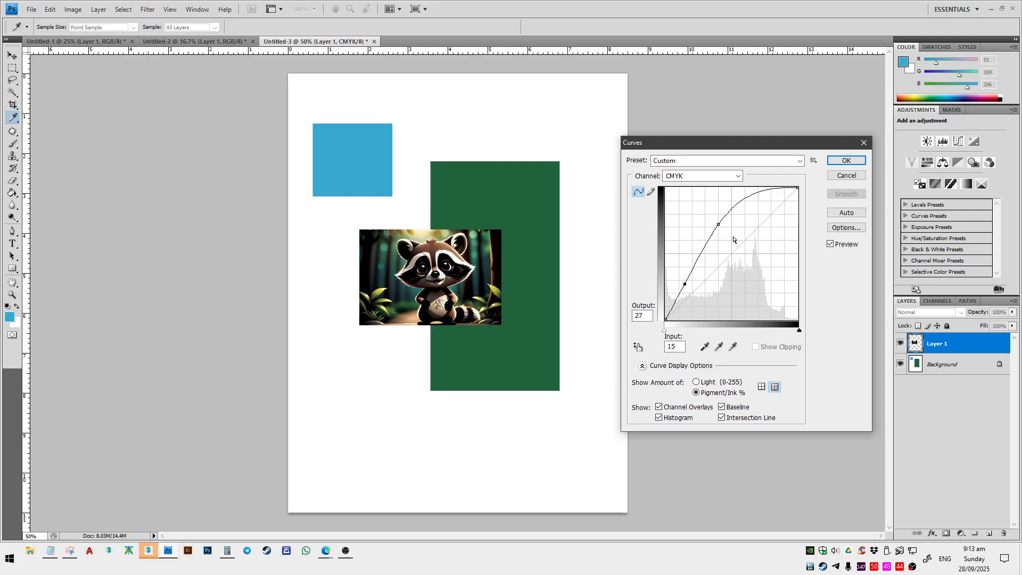
pyautogui.click(703, 178)
pyautogui.click(701, 157)
pyautogui.click(700, 166)
pyautogui.click(632, 244)
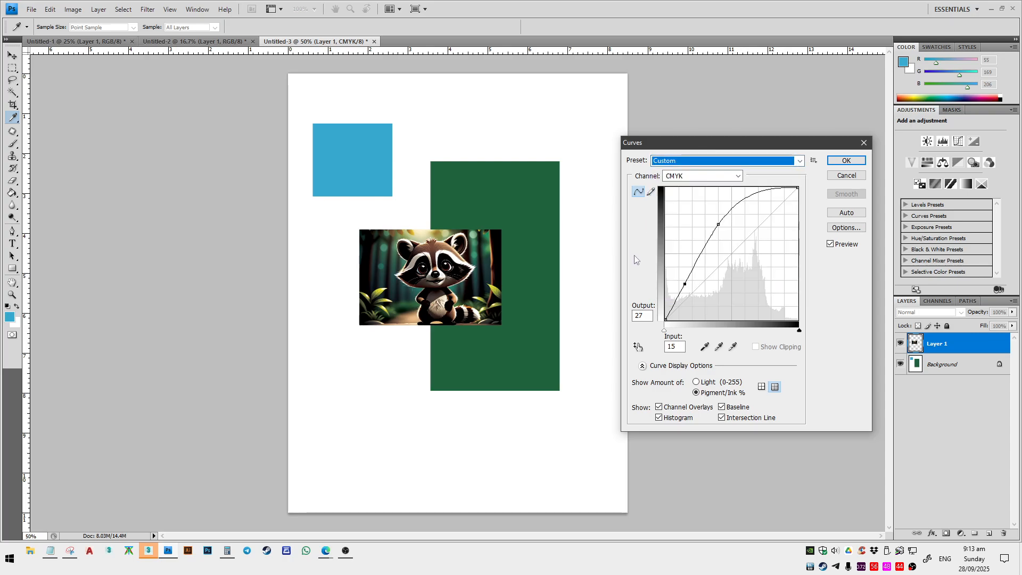
# - Remove both remaining points from the curve and cancel the Curves adjustment
pyautogui.click(719, 225)
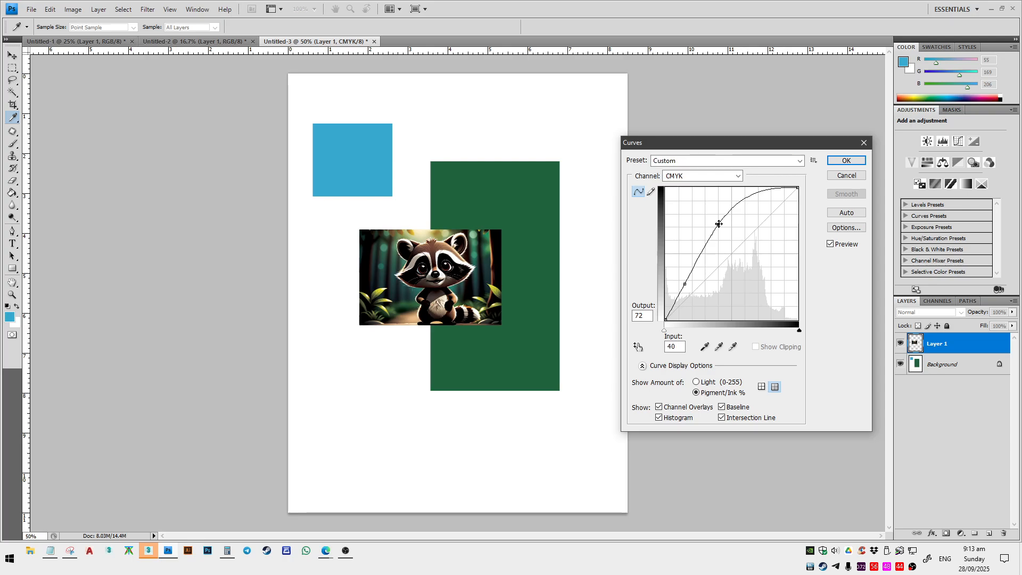
pyautogui.press('Delete')
pyautogui.click(684, 284)
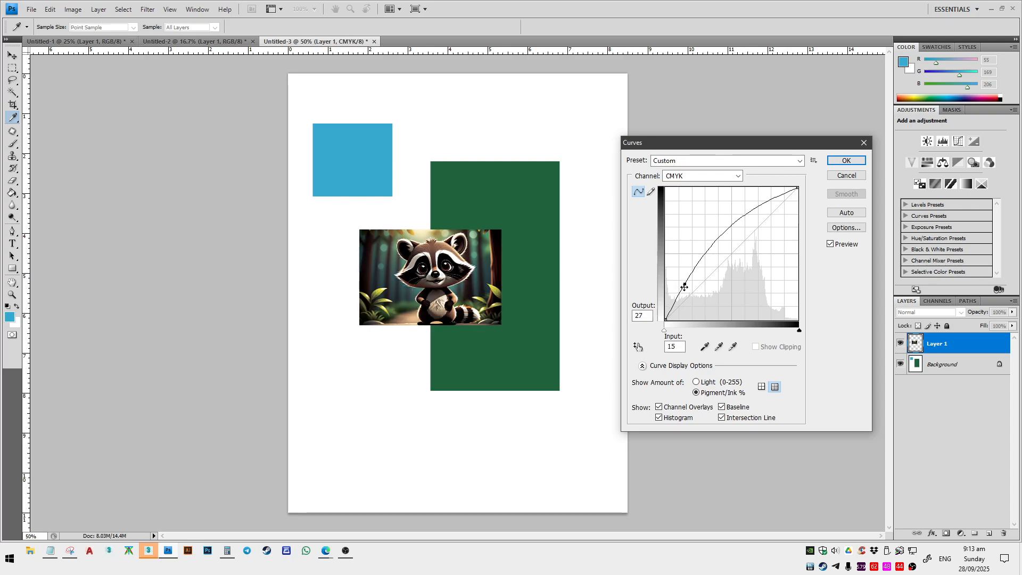
pyautogui.press('Delete')
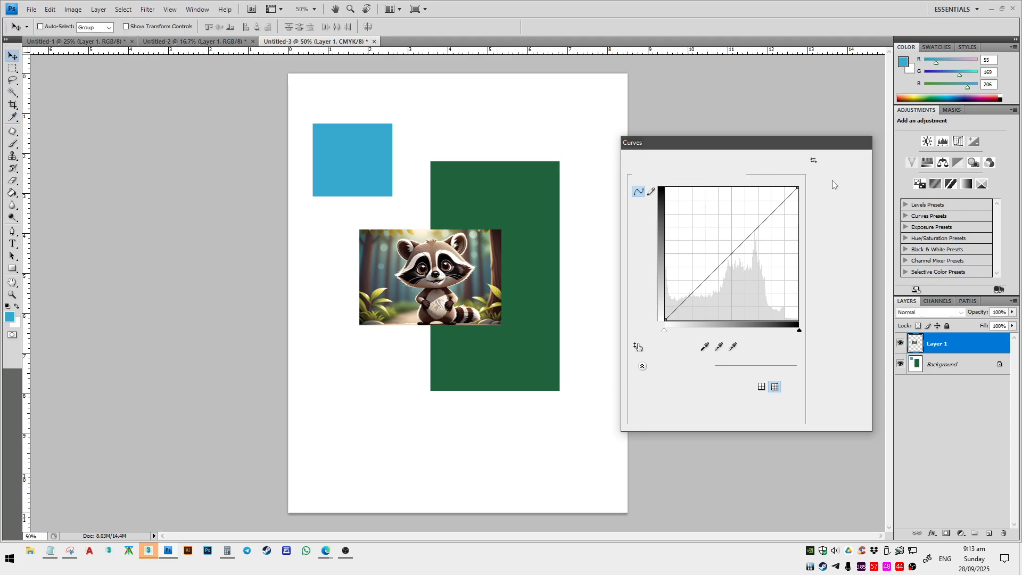
pyautogui.click(836, 177)
# - Try a Hue/Saturation adjustment on the raccoon layer with hue +40, saturation -30 and lightness +47, and cancel it
pyautogui.click(73, 9)
pyautogui.moveTo(91, 43)
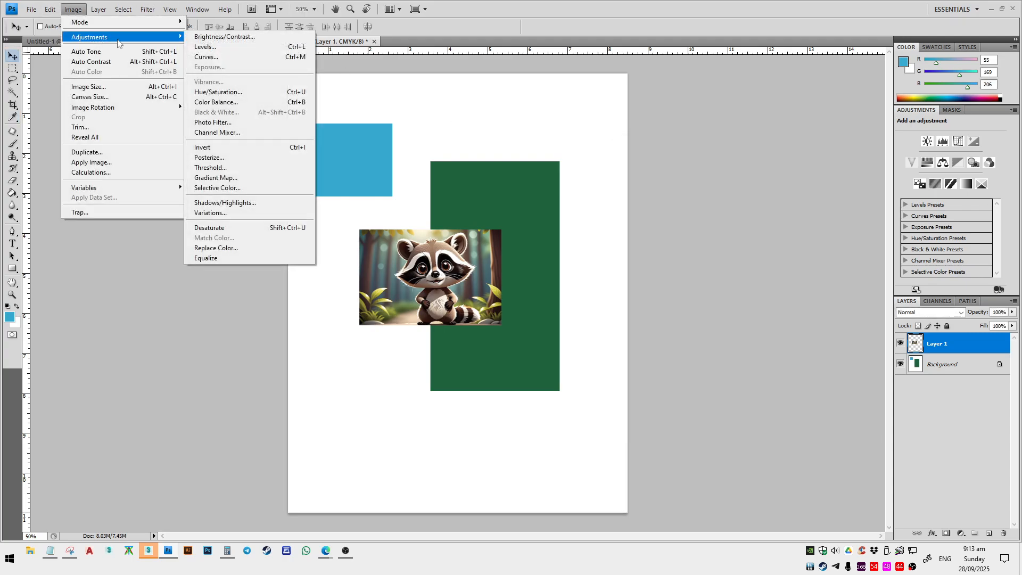
pyautogui.click(223, 94)
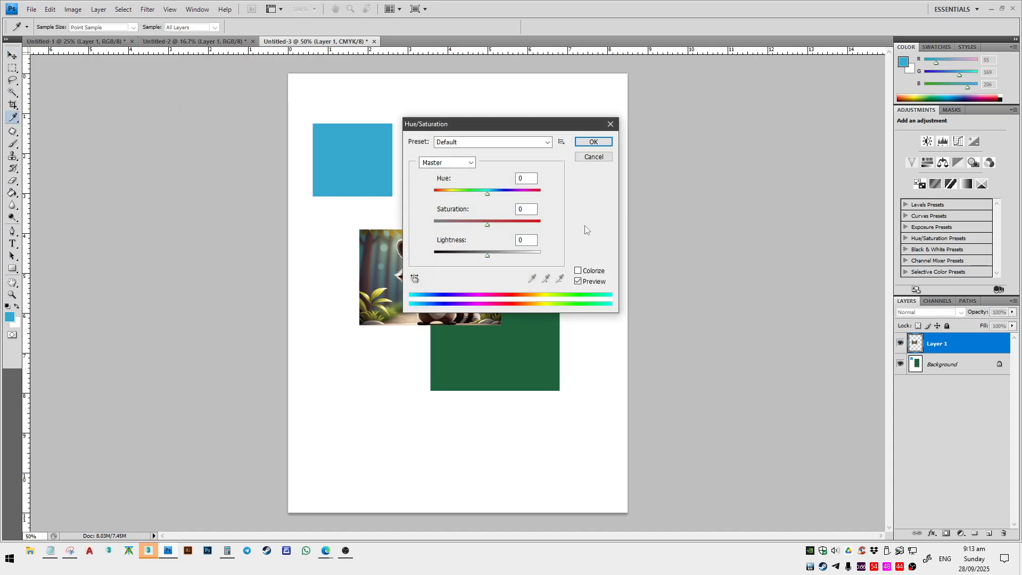
pyautogui.moveTo(484, 197); pyautogui.dragTo(455, 197)
pyautogui.moveTo(469, 124); pyautogui.dragTo(645, 148)
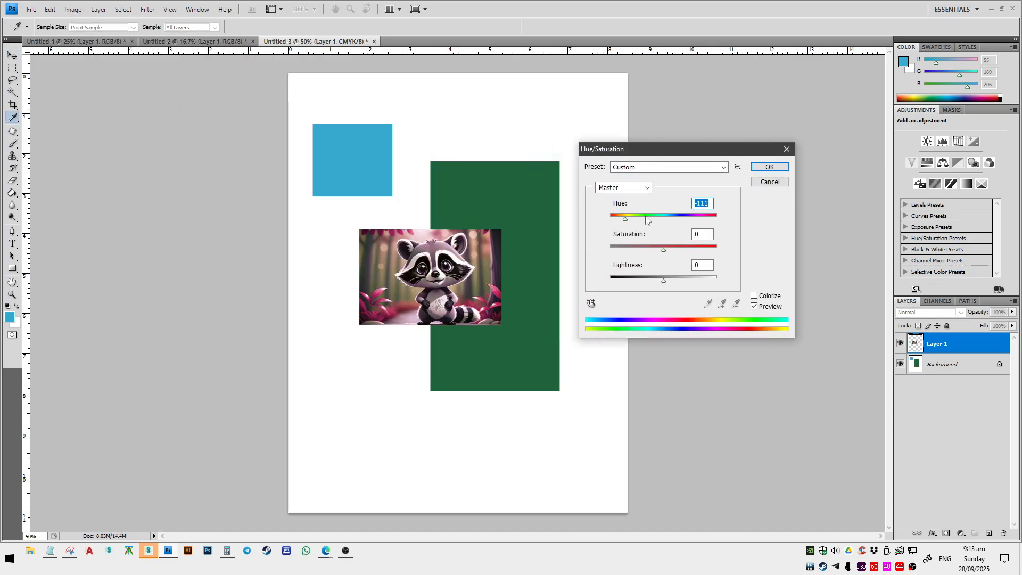
pyautogui.moveTo(633, 219); pyautogui.dragTo(689, 284)
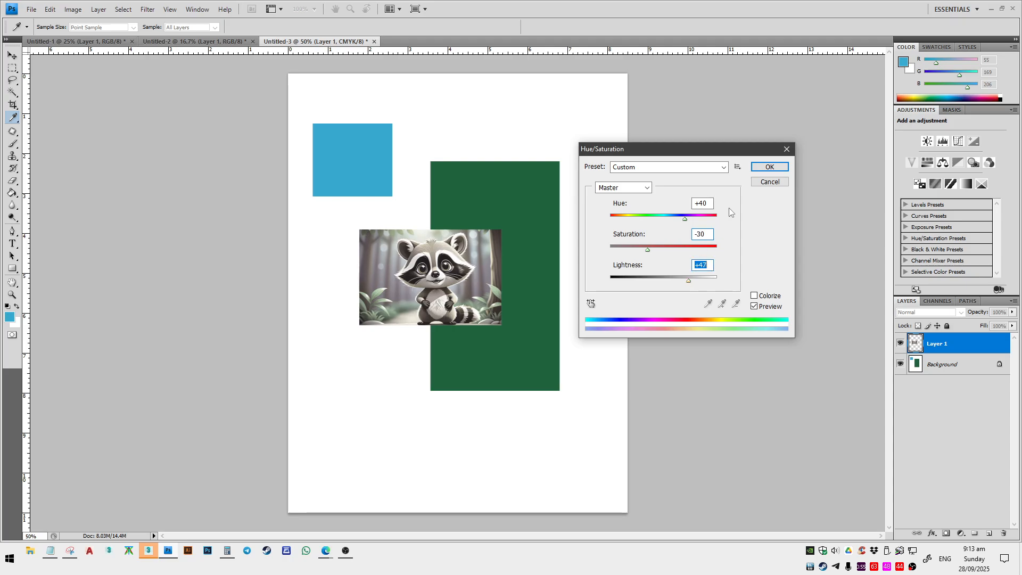
pyautogui.click(756, 182)
pyautogui.click(101, 9)
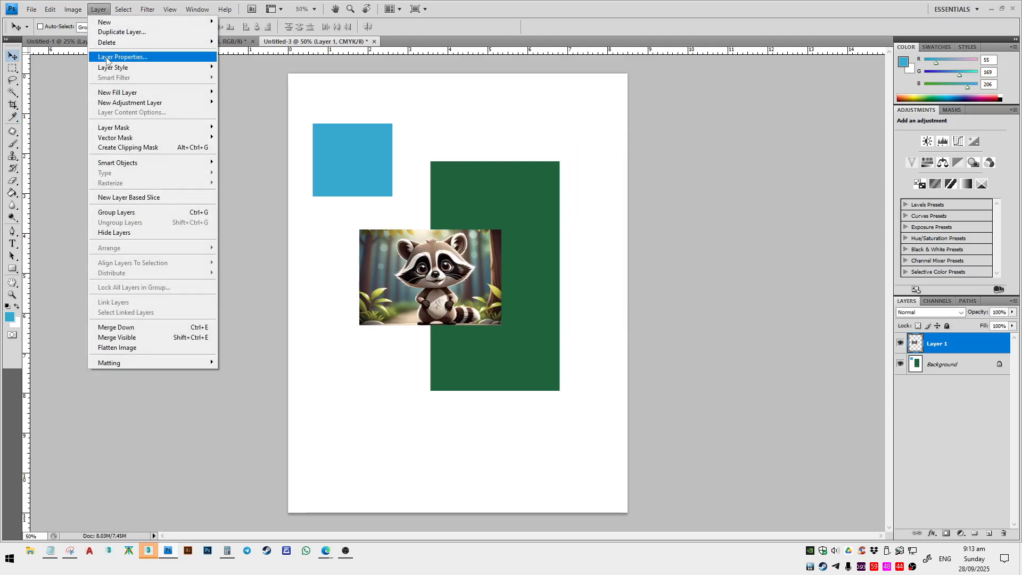
pyautogui.click(72, 30)
pyautogui.click(73, 9)
pyautogui.moveTo(95, 37)
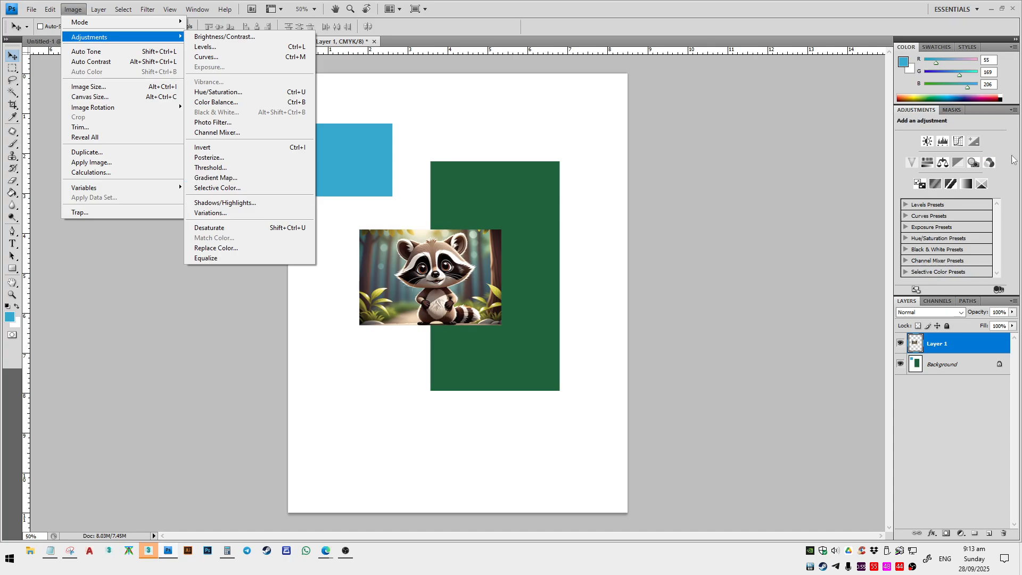
pyautogui.click(834, 133)
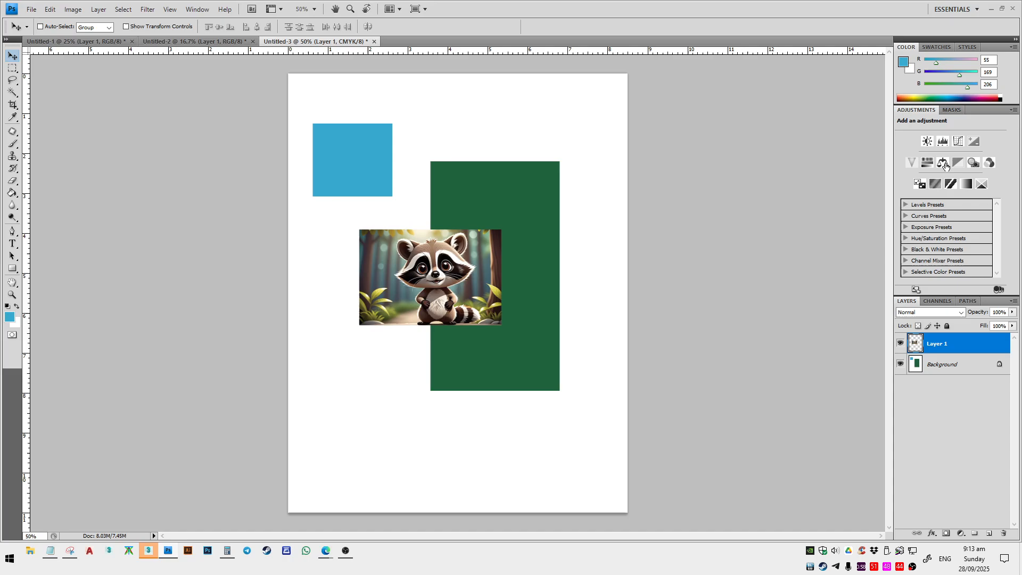
# - Try Auto Tone on the raccoon layer and undo it
pyautogui.click(73, 7)
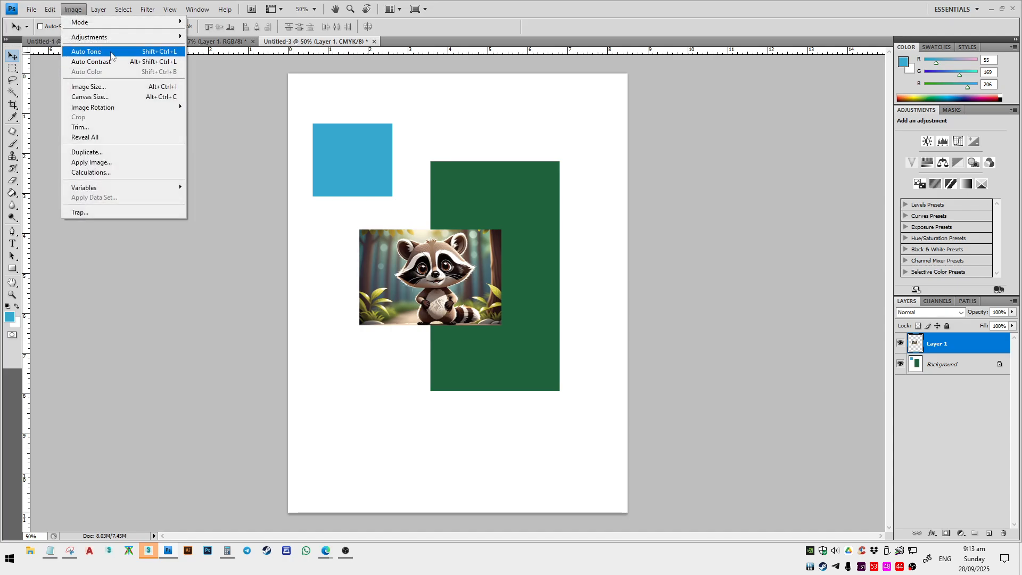
pyautogui.click(112, 56)
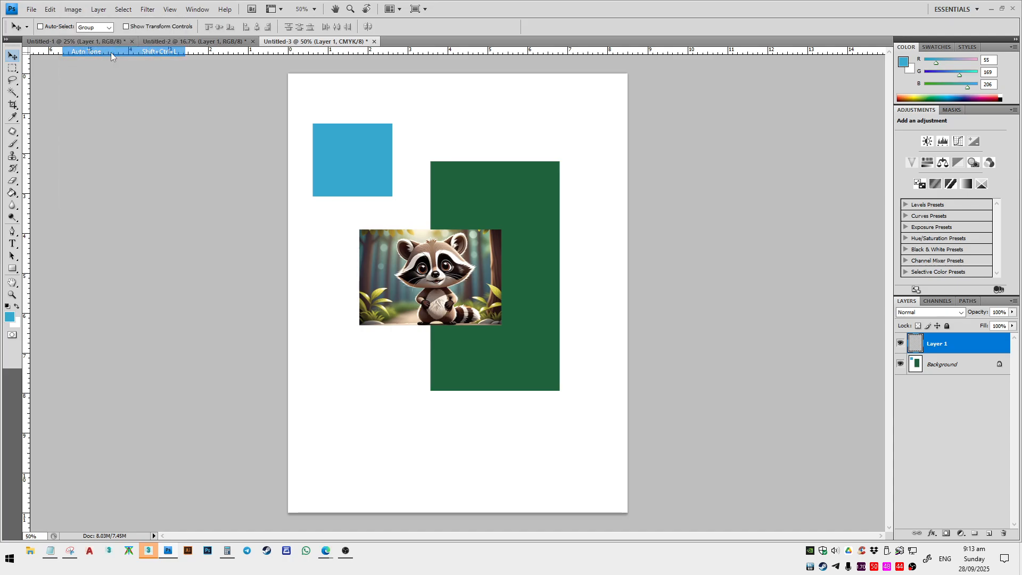
pyautogui.hotkey('ctrl', 'z')
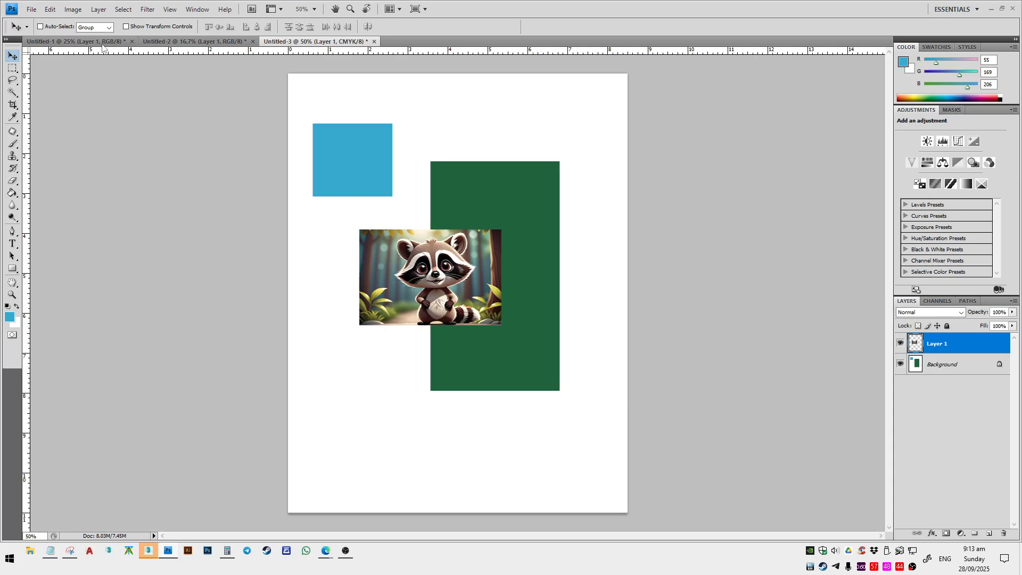
# - Apply Auto Contrast to the raccoon layer and return to the Move tool
pyautogui.click(73, 9)
pyautogui.click(91, 61)
pyautogui.press('b')
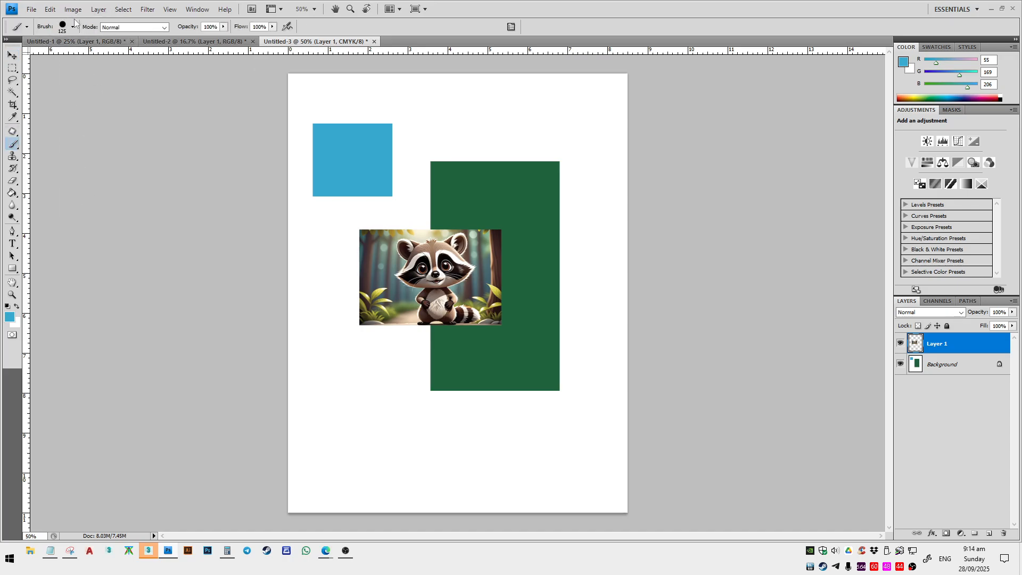
pyautogui.click(13, 56)
# - Review the document width, height and resolution fields in the Image Size settings and cancel without changes
pyautogui.click(73, 9)
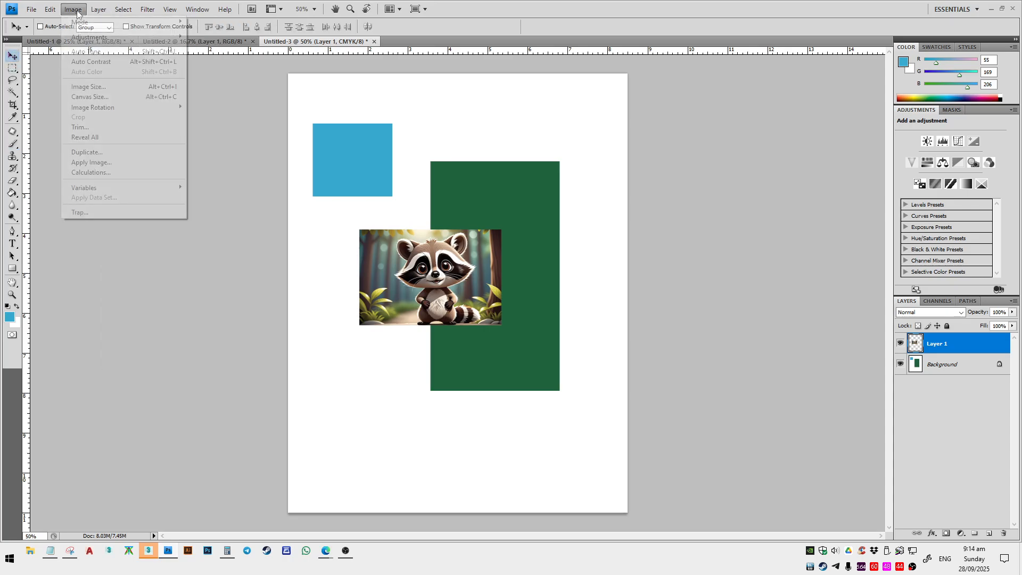
pyautogui.click(101, 87)
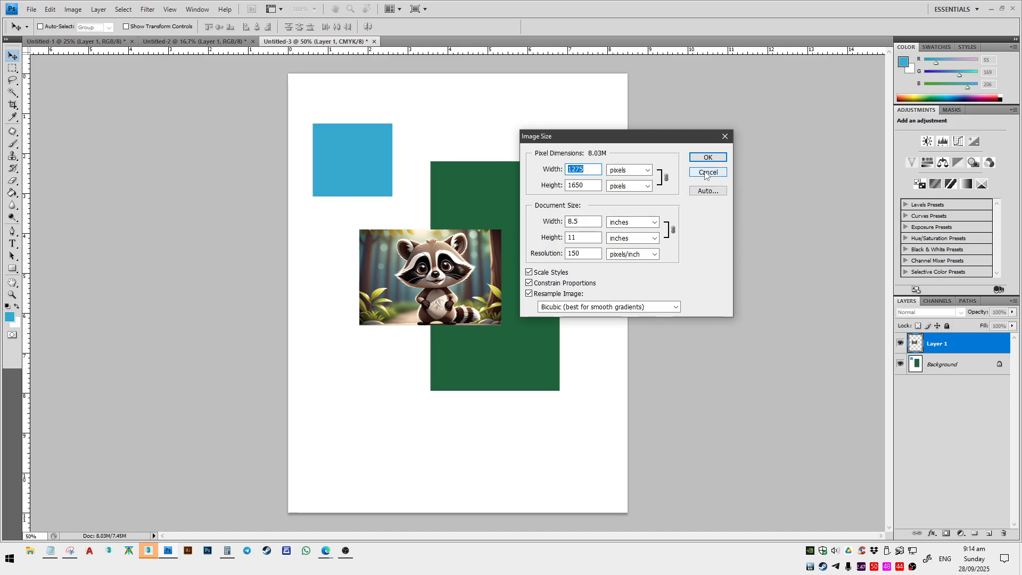
pyautogui.click(571, 238)
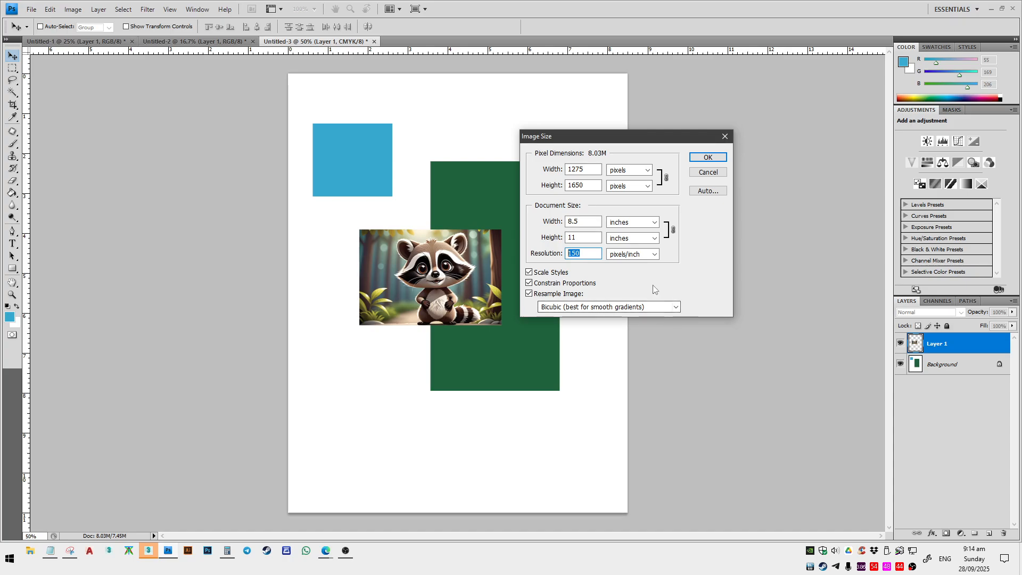
pyautogui.click(589, 254)
pyautogui.click(589, 222)
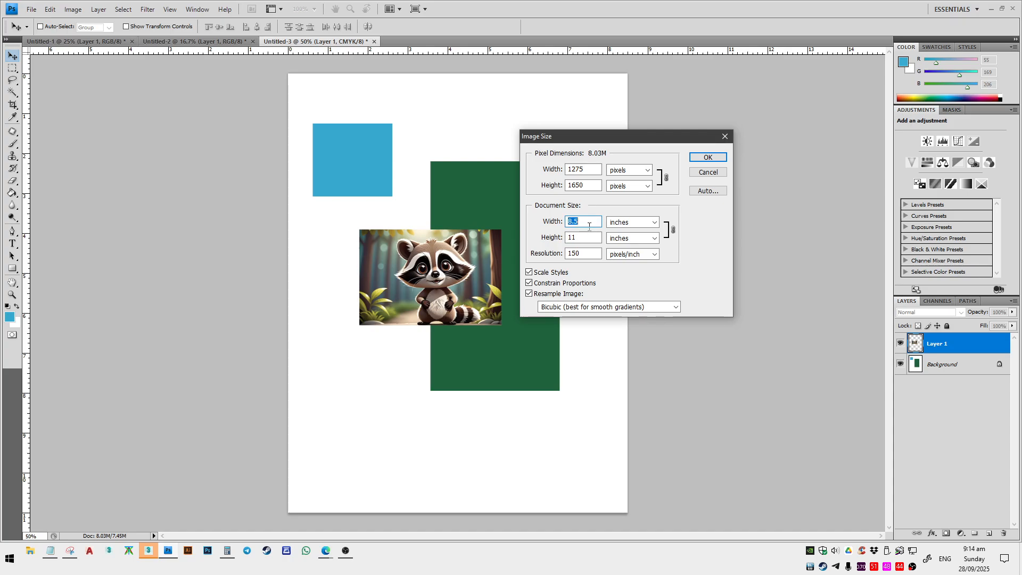
pyautogui.click(591, 238)
pyautogui.click(592, 253)
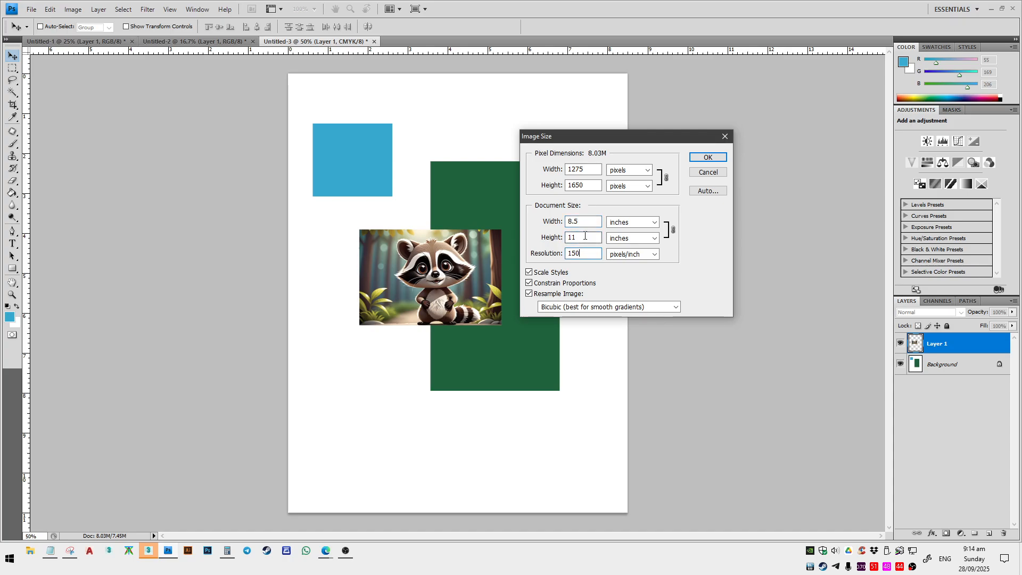
pyautogui.click(725, 173)
# - Try enlarging the canvas by a relative 1 inch in width and height, and undo it
pyautogui.click(73, 9)
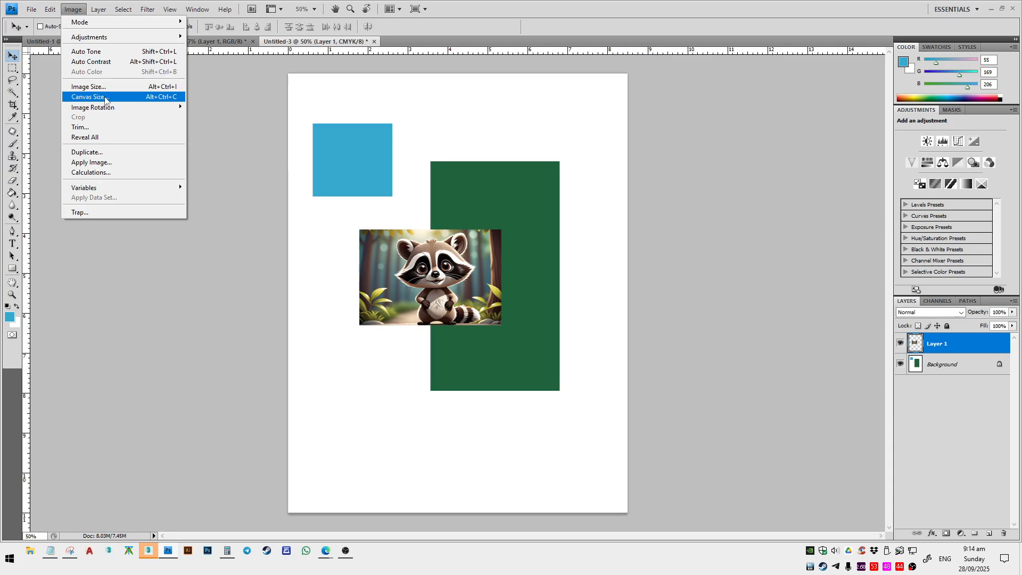
pyautogui.click(105, 98)
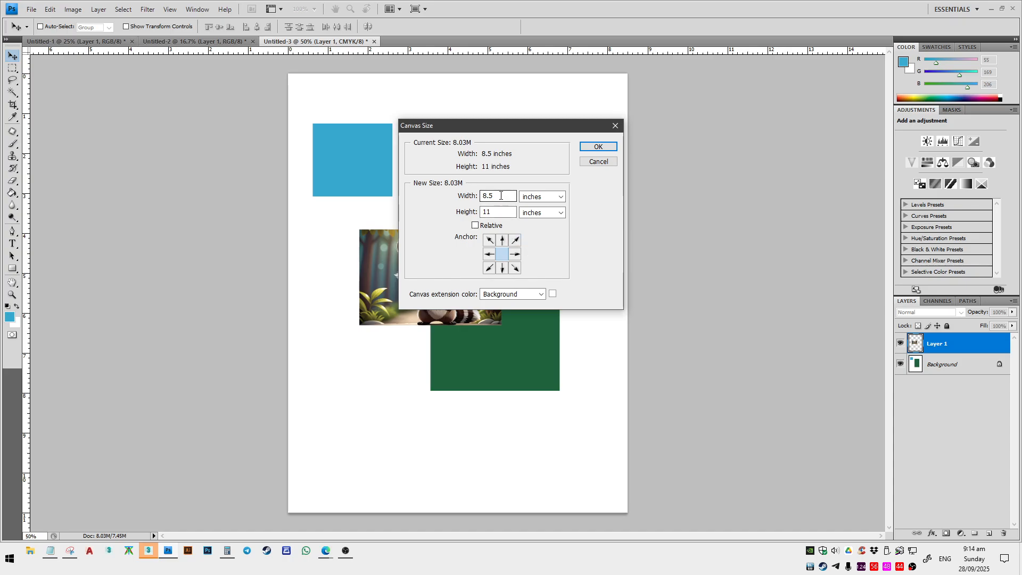
pyautogui.click(475, 225)
pyautogui.click(475, 225)
pyautogui.click(475, 225)
pyautogui.write('1')
pyautogui.press('Tab')
pyautogui.write('1')
pyautogui.click(598, 147)
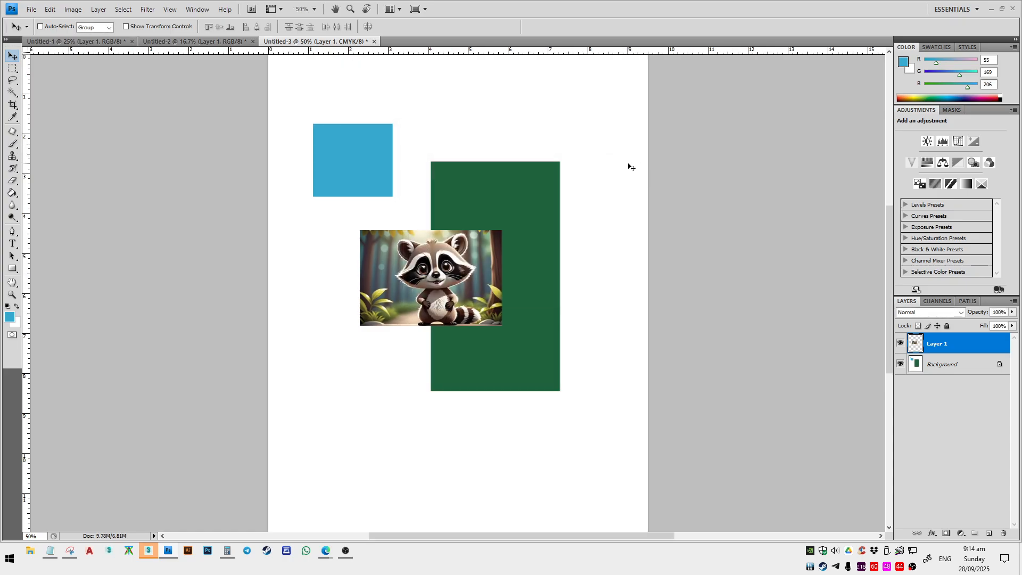
pyautogui.scroll(-2, 515, 398)
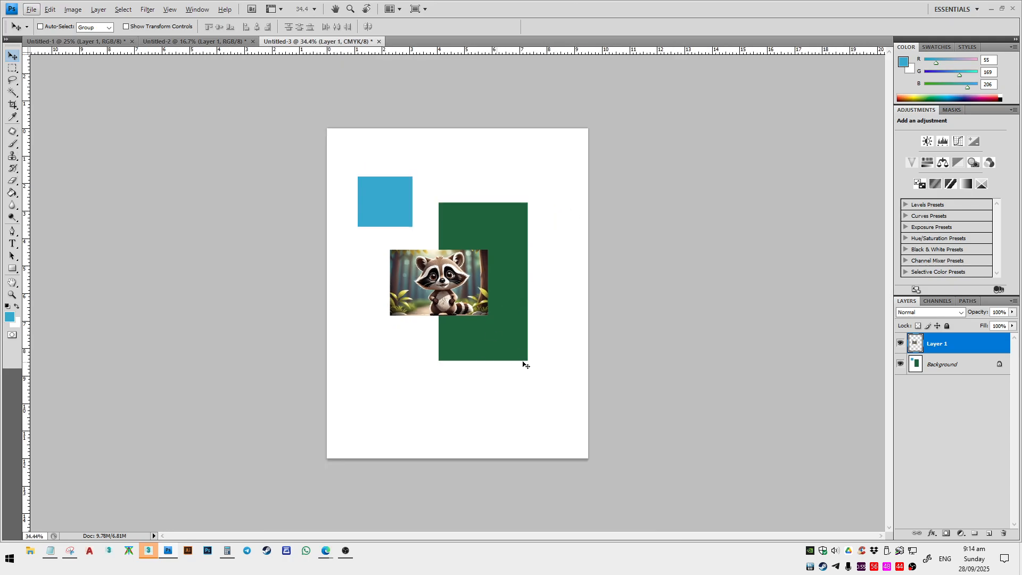
pyautogui.hotkey('ctrl', 'z')
# - Repeat the Canvas Size trial with a relative 1 inch added to both width and height
pyautogui.click(123, 9)
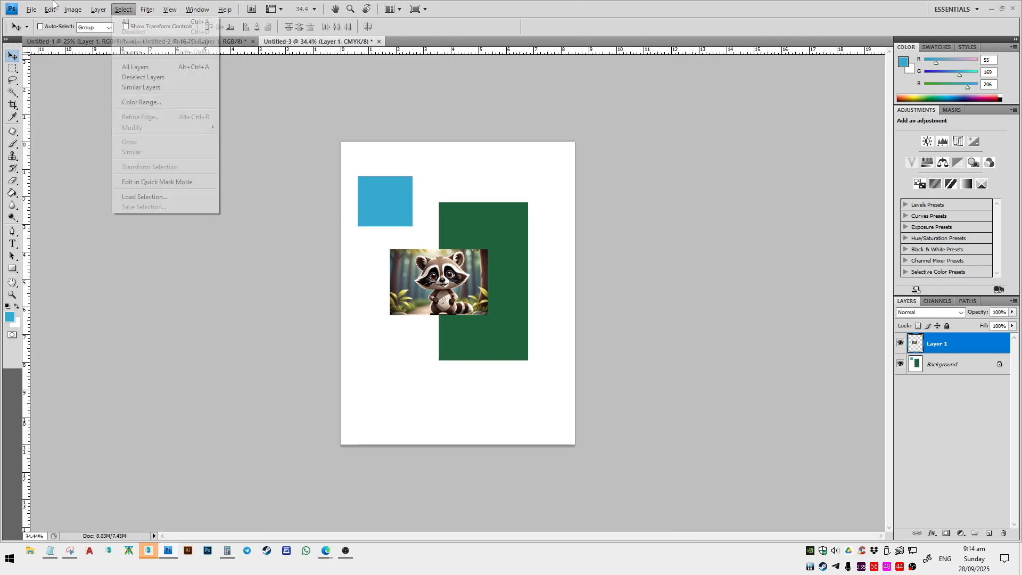
pyautogui.click(90, 96)
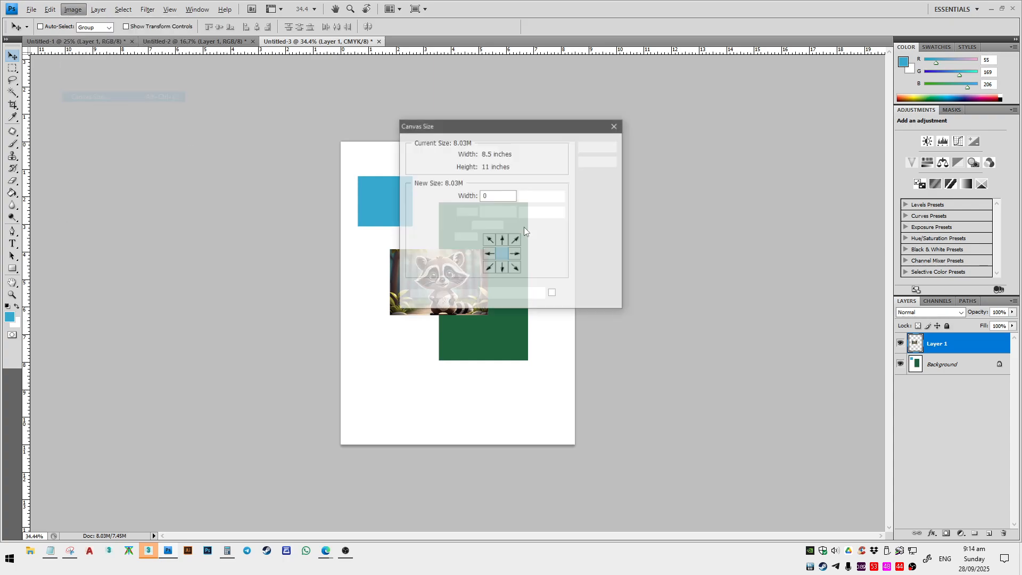
pyautogui.write('1')
pyautogui.press('Tab')
pyautogui.write('1')
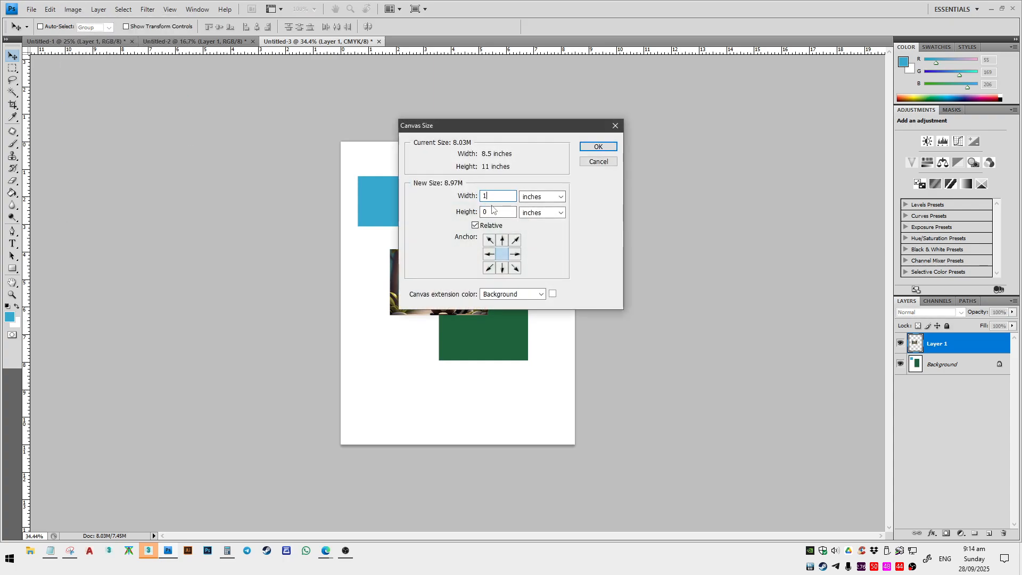
pyautogui.click(606, 145)
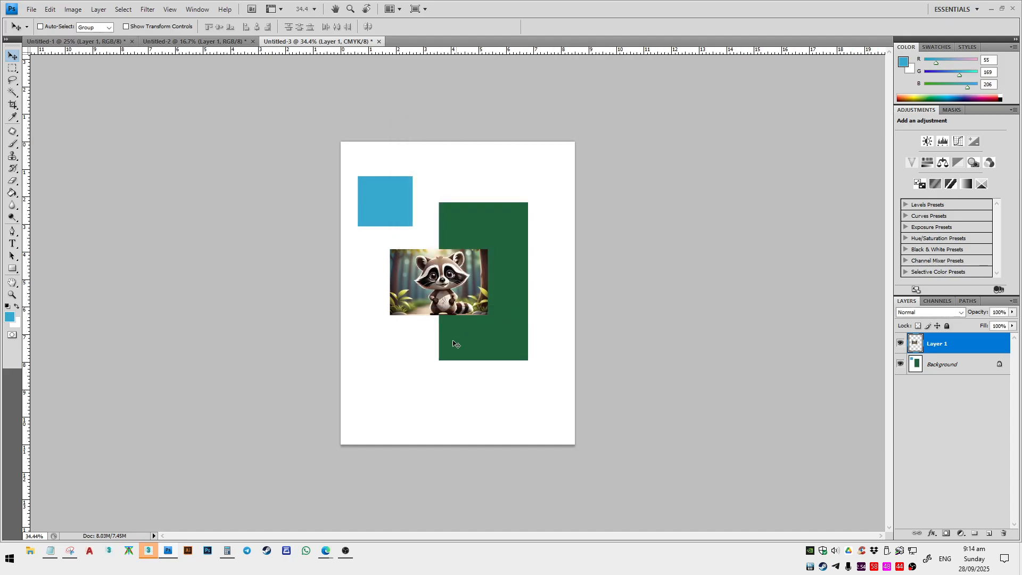
# - Try rotating the whole image 90° clockwise and undo the rotation
pyautogui.click(73, 9)
pyautogui.moveTo(160, 107)
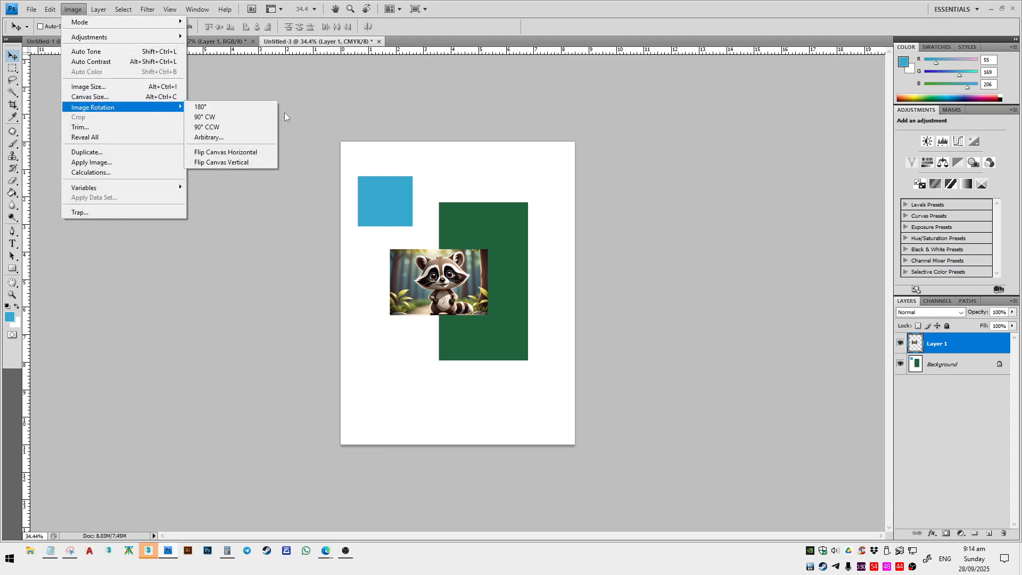
pyautogui.click(236, 117)
pyautogui.hotkey('ctrl', 'z')
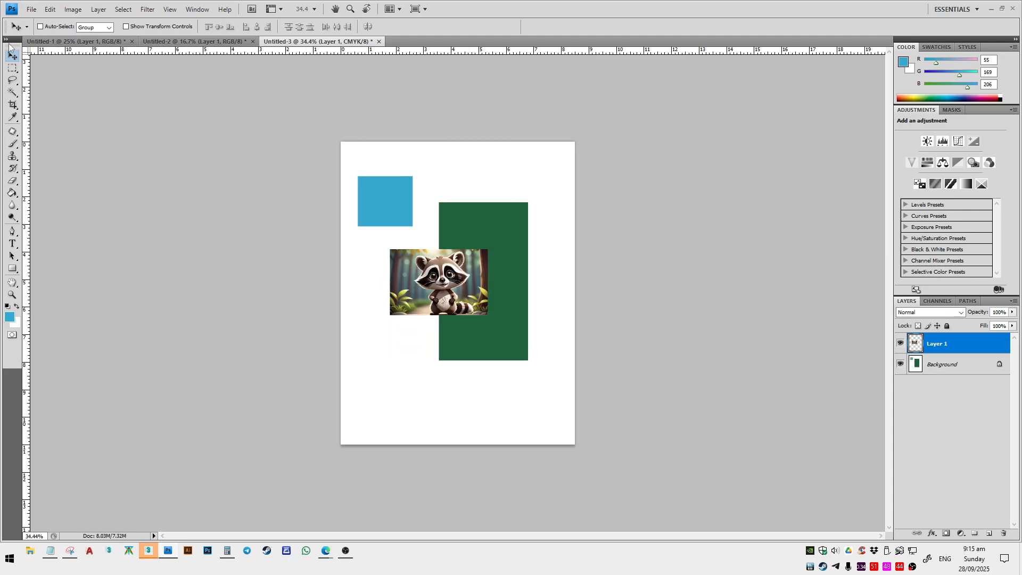
# - Look over the Trim options, cancel them and return to the Move tool
pyautogui.click(73, 9)
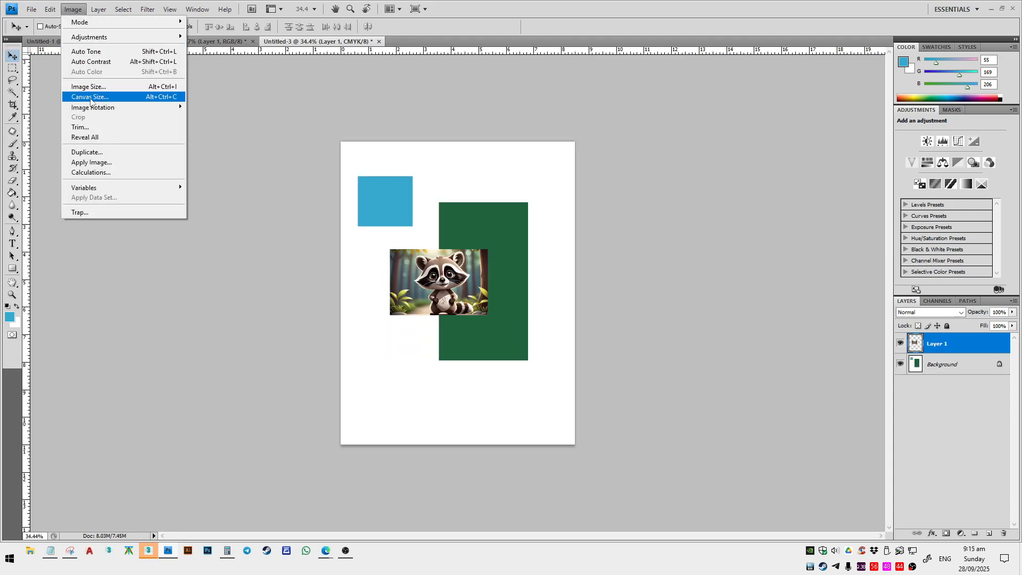
pyautogui.click(92, 131)
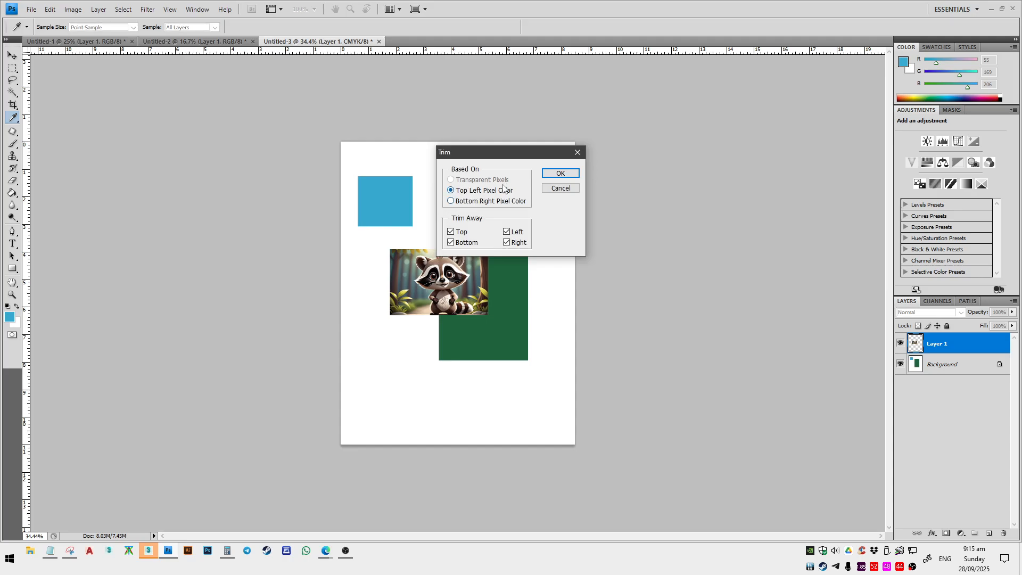
pyautogui.click(560, 186)
pyautogui.press('v')
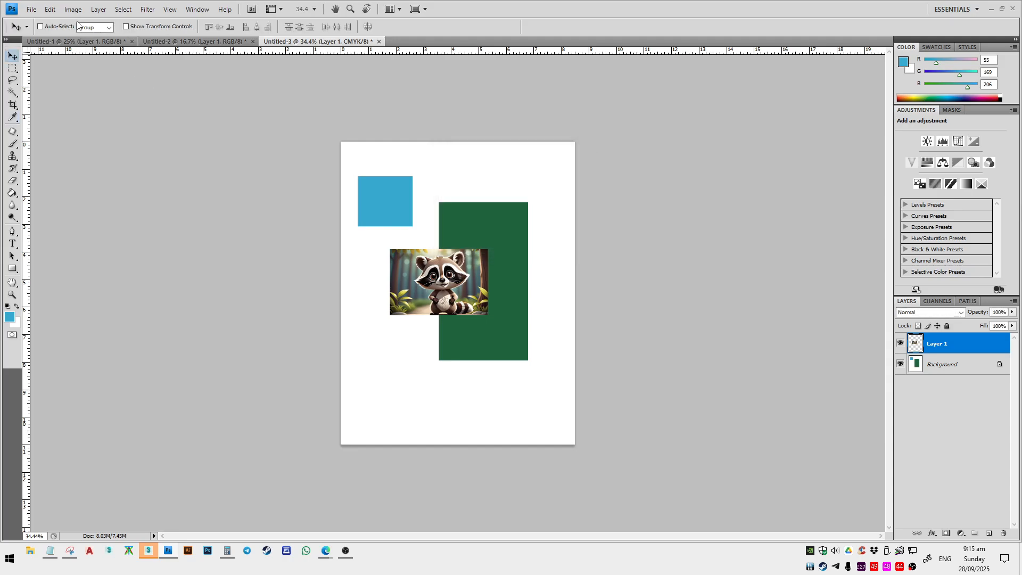
# - Duplicate the document under the name new1 and compare it with the original, ending on the copy
pyautogui.click(73, 9)
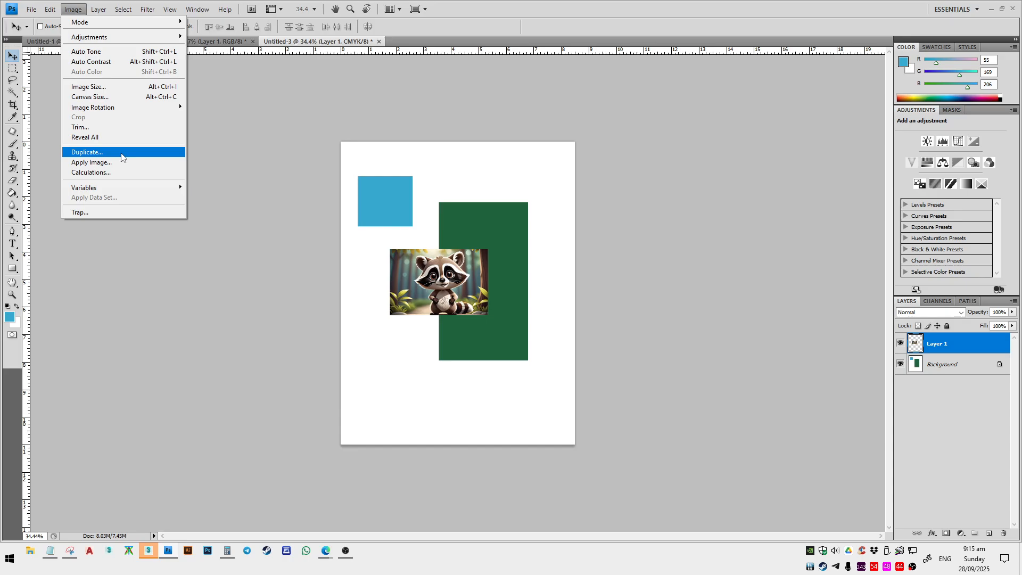
pyautogui.click(136, 154)
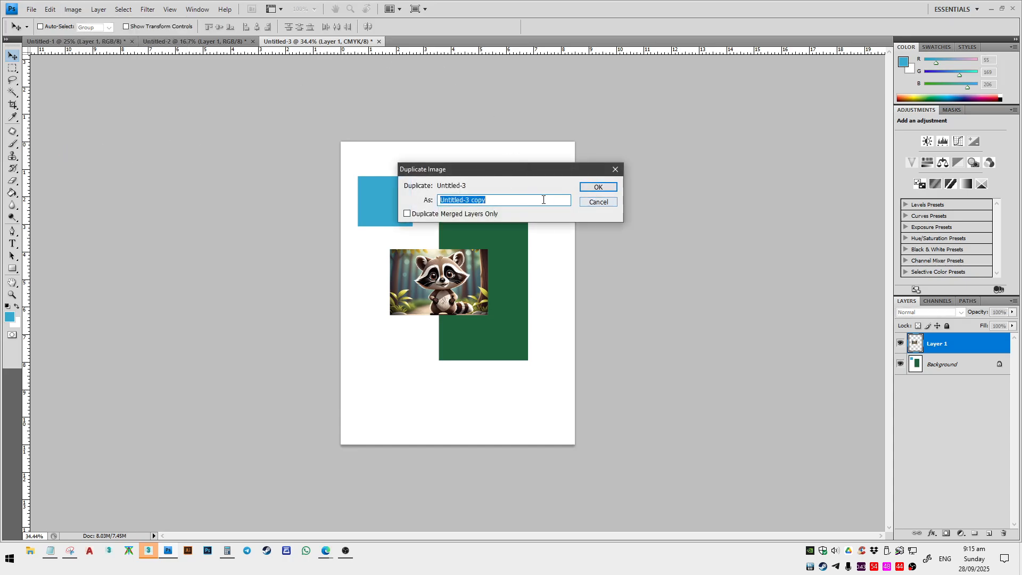
pyautogui.write('new1')
pyautogui.click(586, 189)
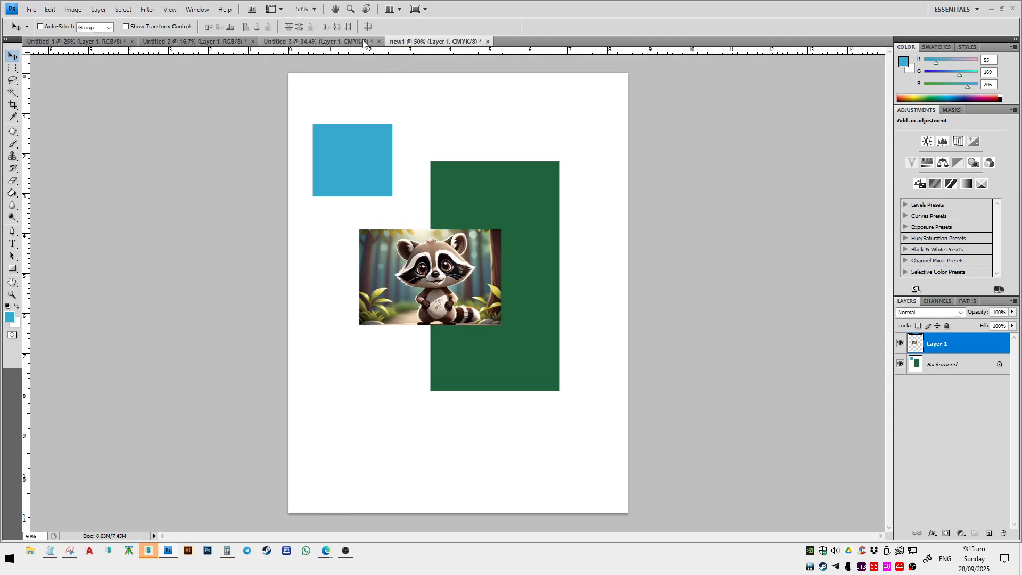
pyautogui.click(367, 42)
pyautogui.click(434, 42)
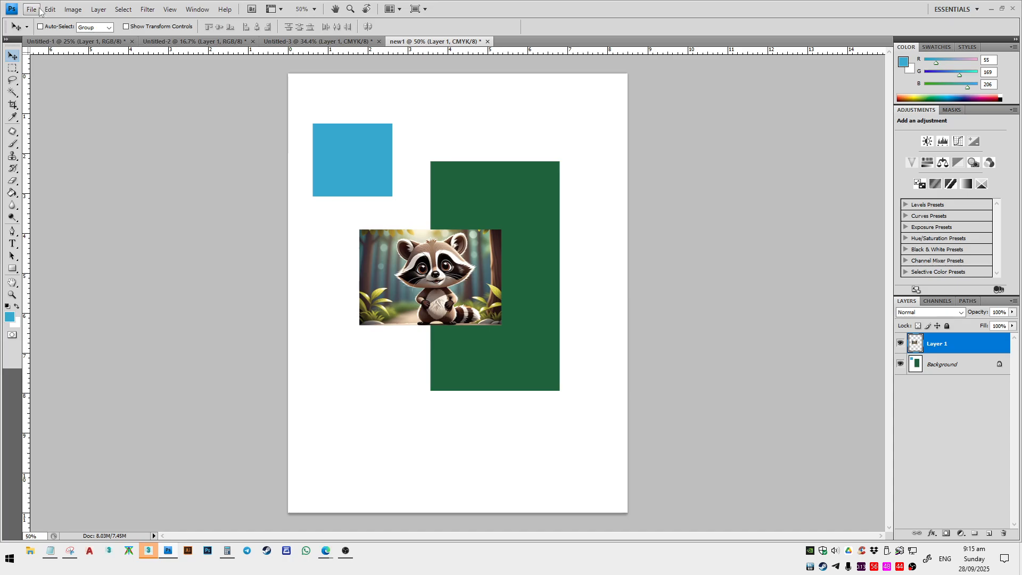
pyautogui.click(72, 10)
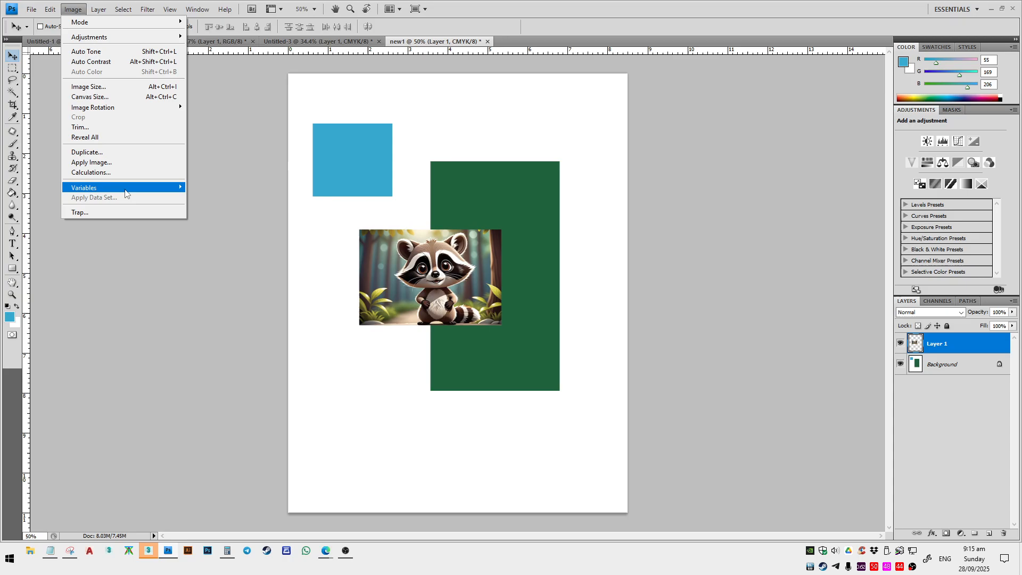
pyautogui.press('Escape')
pyautogui.press('w')
pyautogui.click(98, 12)
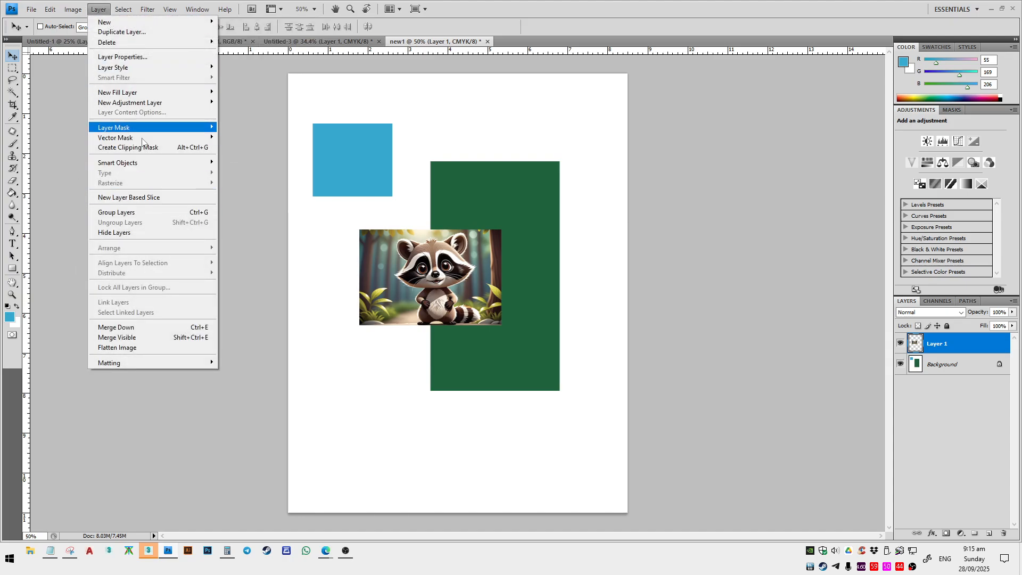
pyautogui.click(404, 3)
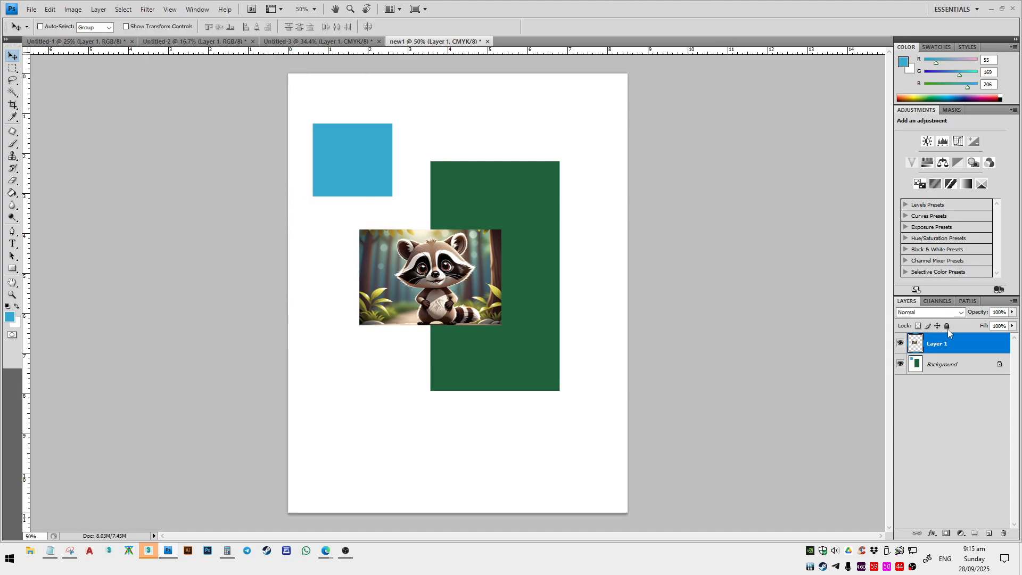
# - Add a new layer above Layer 1 and paint loose blue strokes across the page with the 125 px Brush
pyautogui.click(923, 456)
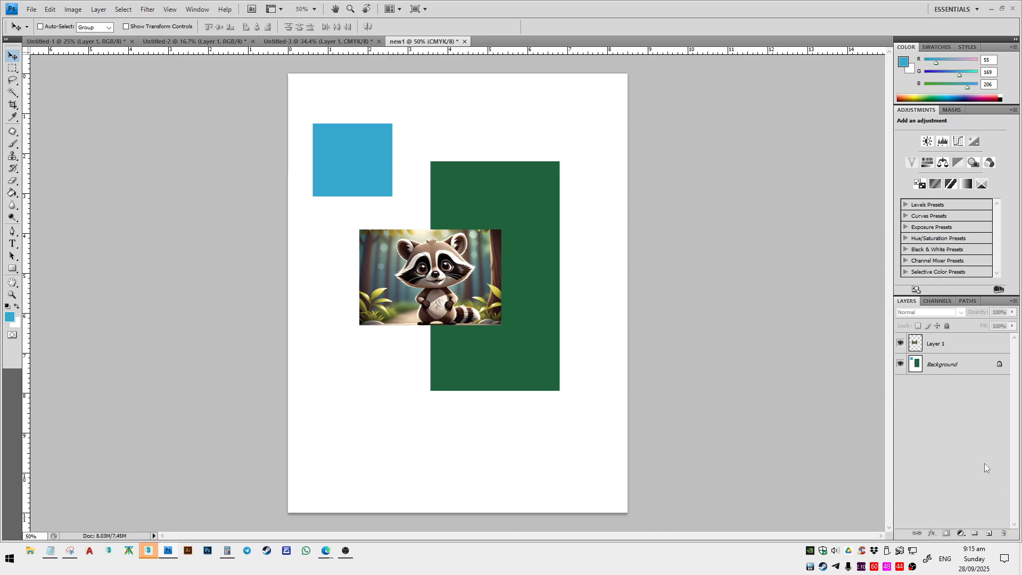
pyautogui.click(949, 343)
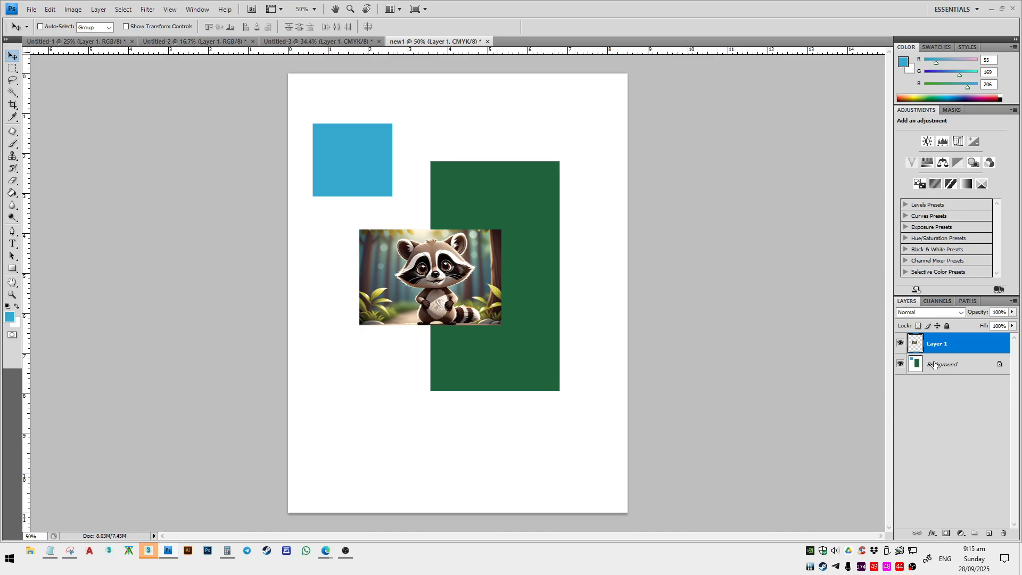
pyautogui.click(991, 534)
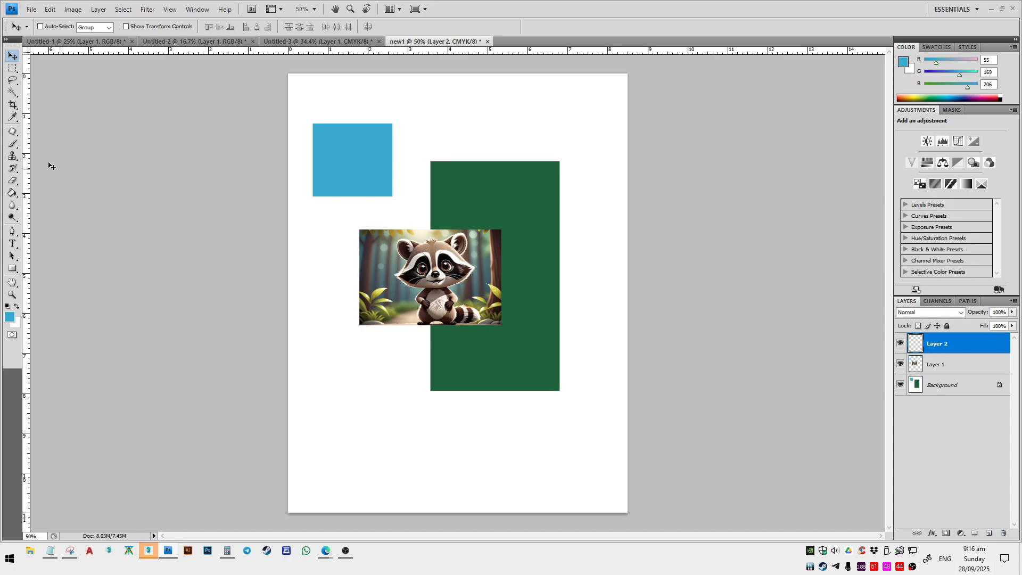
pyautogui.click(13, 144)
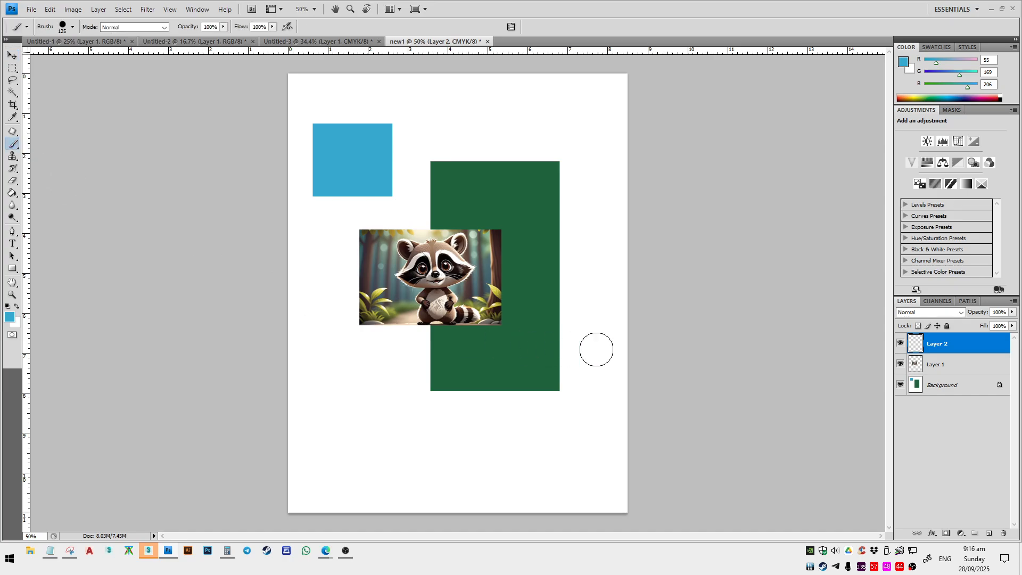
pyautogui.moveTo(591, 312); pyautogui.dragTo(487, 414)
pyautogui.moveTo(484, 329)
pyautogui.mouseDown()
pyautogui.moveTo(552, 177)
pyautogui.moveTo(413, 177)
pyautogui.moveTo(416, 97)
pyautogui.moveTo(350, 224)
pyautogui.moveTo(454, 355)
pyautogui.mouseUp()
# - Toggle the visibility of the painted layer off and on several times, leaving it visible
pyautogui.click(900, 345)
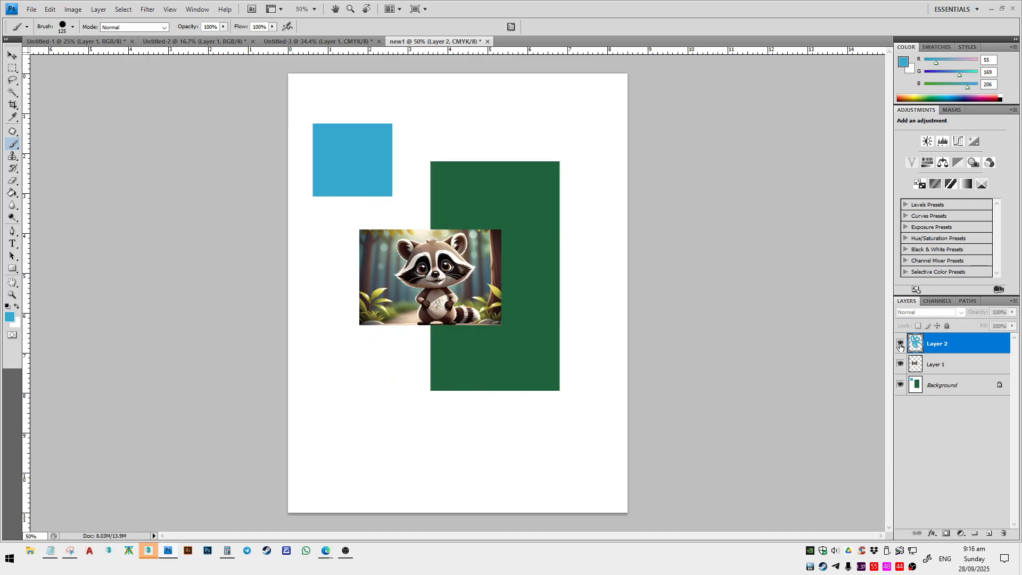
pyautogui.click(901, 345)
pyautogui.click(900, 345)
pyautogui.click(900, 344)
pyautogui.click(900, 345)
pyautogui.click(901, 345)
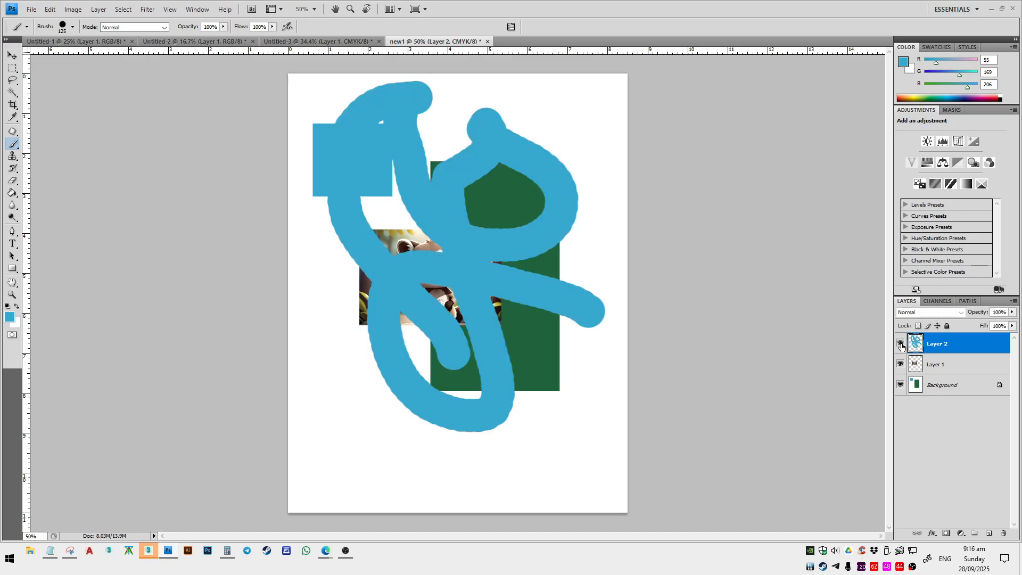
# - Move the painted layer below the raccoon layer and toggle the raccoon layer's visibility, leaving it visible
pyautogui.moveTo(969, 349); pyautogui.dragTo(969, 370)
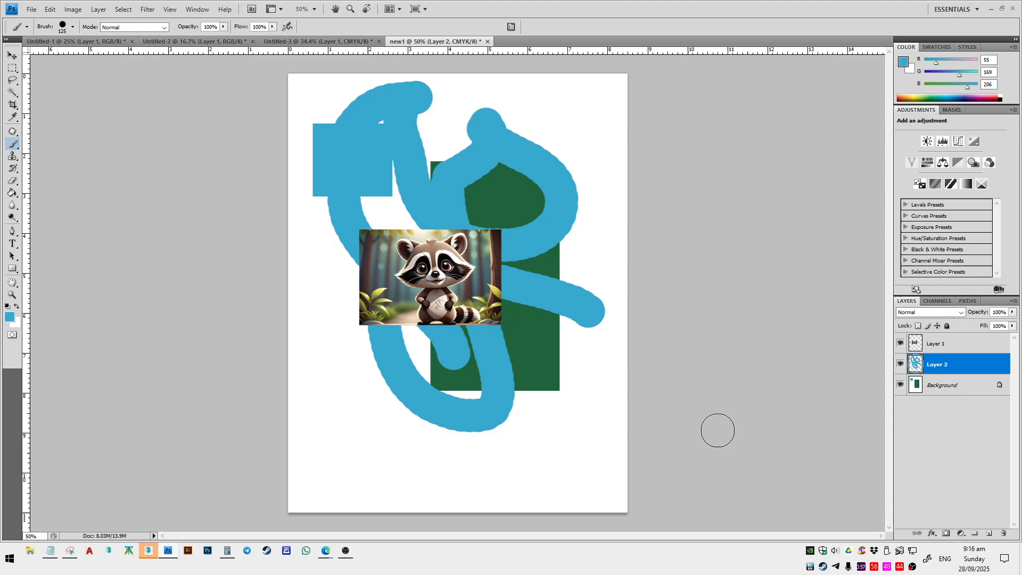
pyautogui.click(901, 343)
pyautogui.click(900, 343)
pyautogui.click(901, 343)
pyautogui.click(900, 343)
# - Add a new layer above Layer 1 and paint a zigzag Brush stroke across the page in gray, RGB 103, 108, 110
pyautogui.click(951, 350)
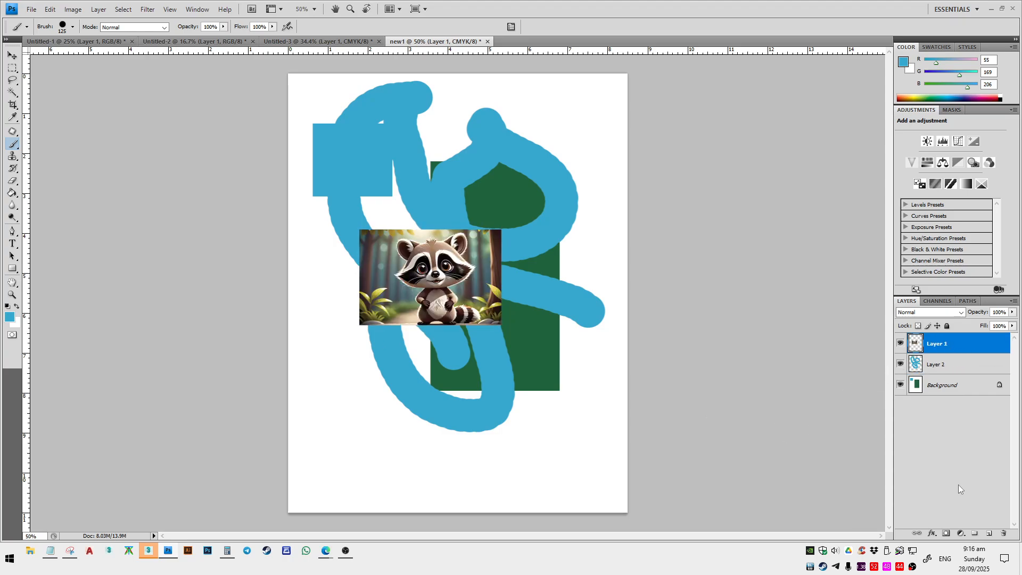
pyautogui.click(986, 532)
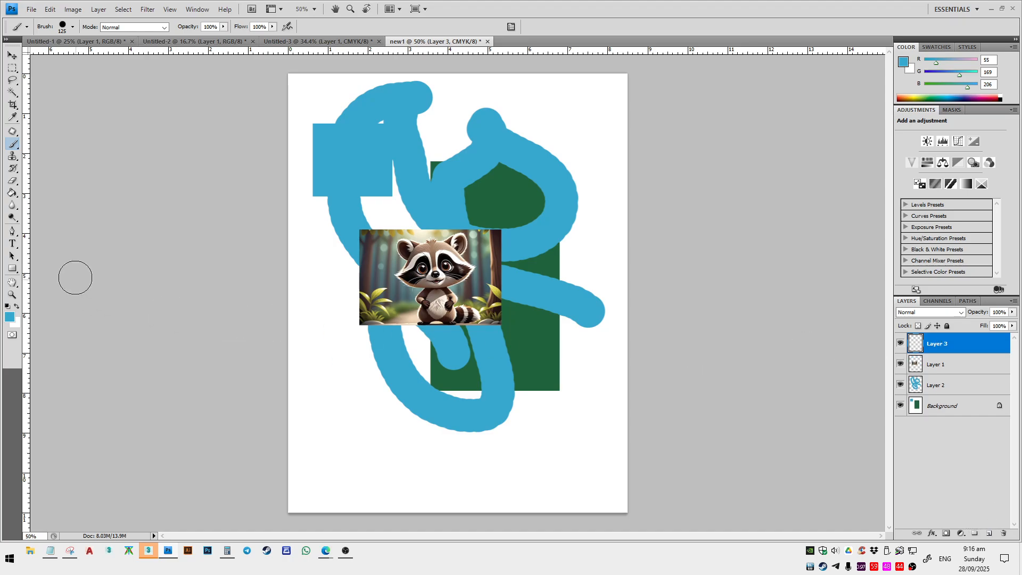
pyautogui.press('i')
pyautogui.click(10, 318)
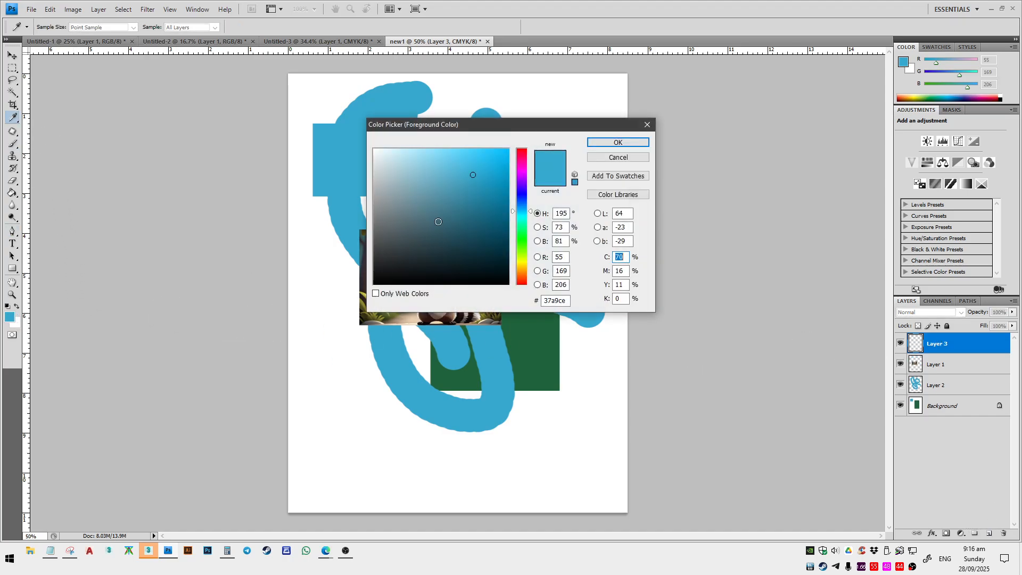
pyautogui.click(384, 224)
pyautogui.click(615, 141)
pyautogui.moveTo(615, 140)
pyautogui.mouseDown()
pyautogui.moveTo(414, 141)
pyautogui.moveTo(445, 242)
pyautogui.moveTo(396, 394)
pyautogui.mouseUp()
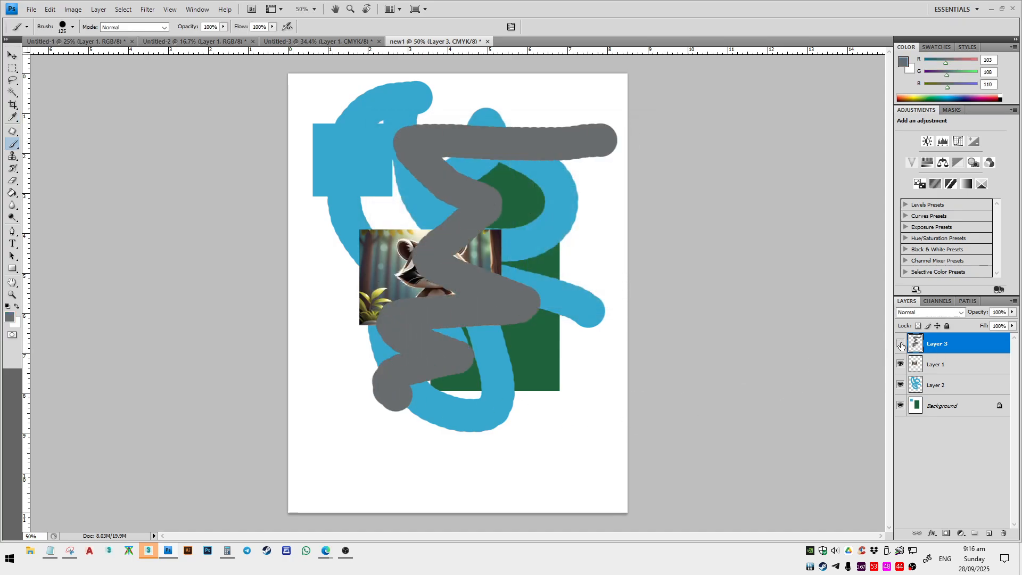
# - Toggle the visibility of the gray zigzag layer and the blue stroke layer, leaving only the gray one hidden
pyautogui.click(901, 345)
pyautogui.click(901, 345)
pyautogui.click(901, 384)
pyautogui.click(900, 384)
pyautogui.click(900, 344)
# - Paint a gray arch-shaped stroke on Layer 2 behind the raccoon and toggle that layer's visibility, leaving it visible
pyautogui.click(937, 388)
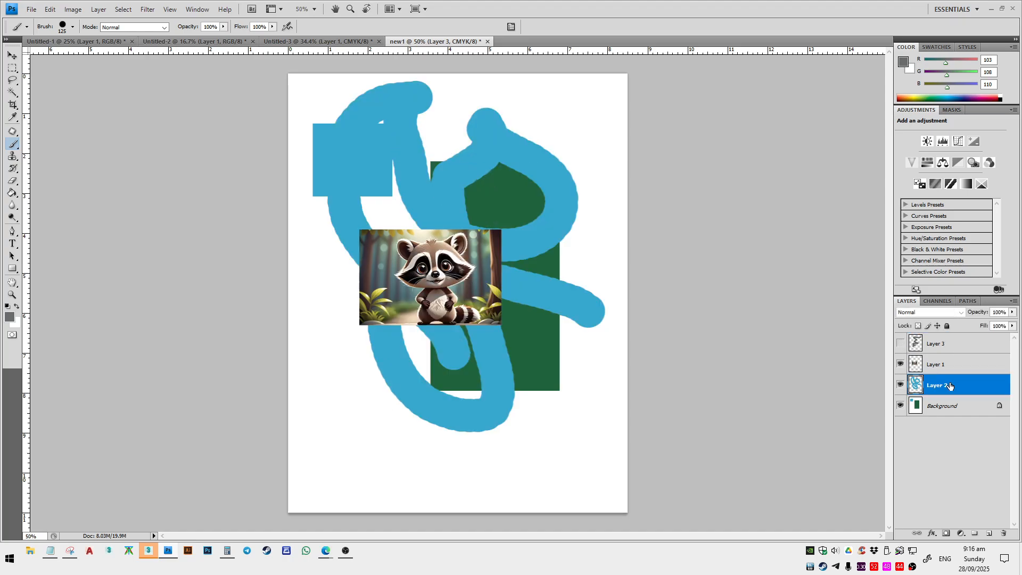
pyautogui.moveTo(561, 343)
pyautogui.mouseDown()
pyautogui.moveTo(554, 269)
pyautogui.moveTo(425, 173)
pyautogui.moveTo(512, 277)
pyautogui.mouseUp()
pyautogui.click(901, 385)
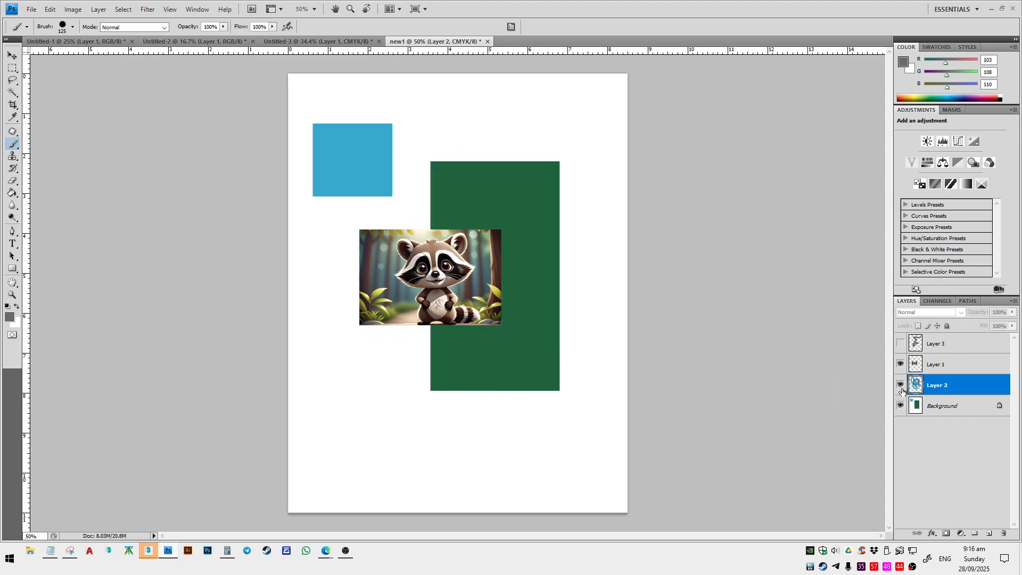
pyautogui.click(901, 385)
pyautogui.click(902, 387)
pyautogui.click(902, 386)
pyautogui.click(902, 386)
pyautogui.click(901, 386)
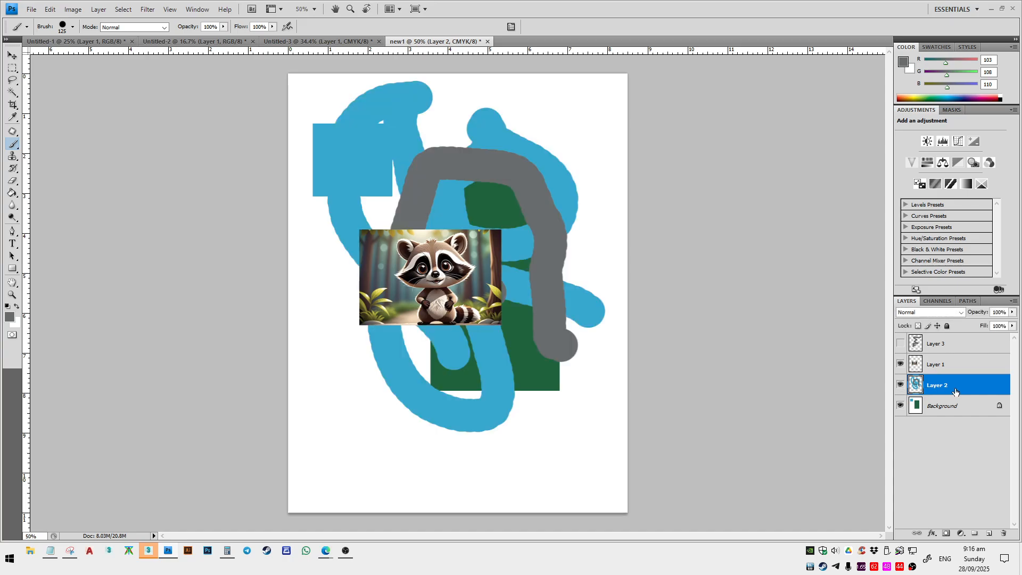
# - Make Layer 3, Layer 2 and the Background active in turn, ending on Layer 3 and making it visible again
pyautogui.click(956, 348)
pyautogui.click(957, 381)
pyautogui.click(959, 407)
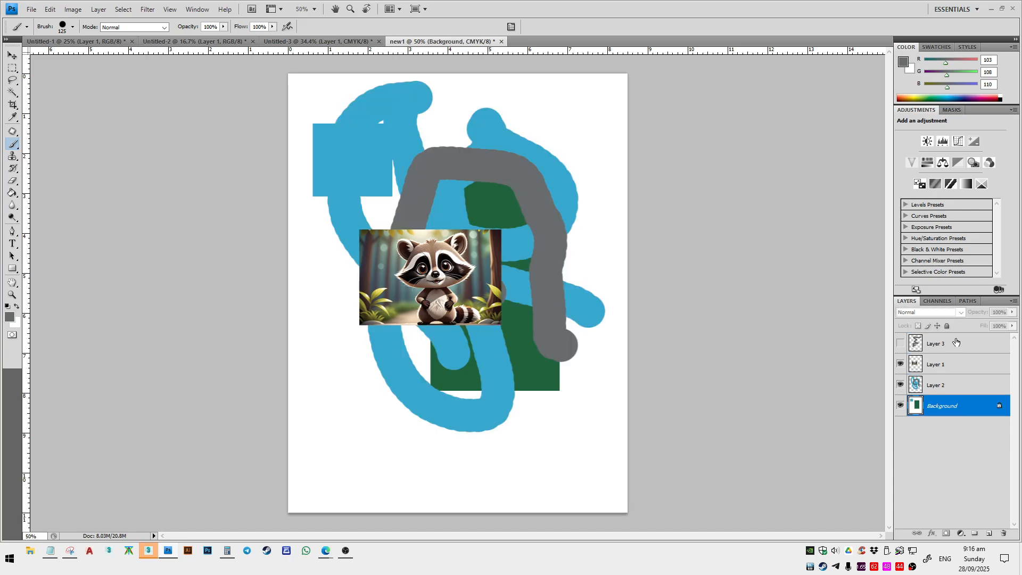
pyautogui.click(958, 344)
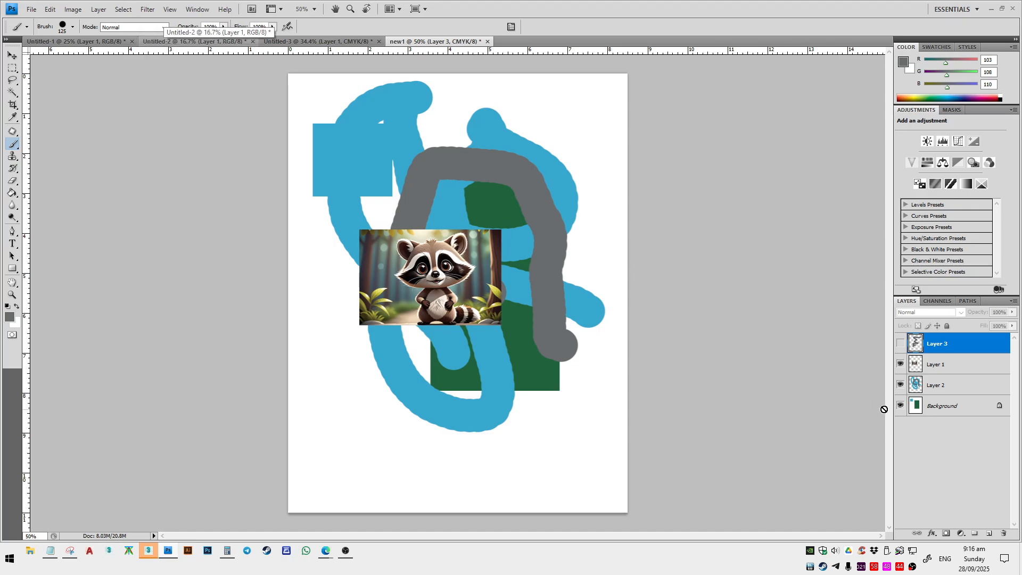
pyautogui.click(902, 344)
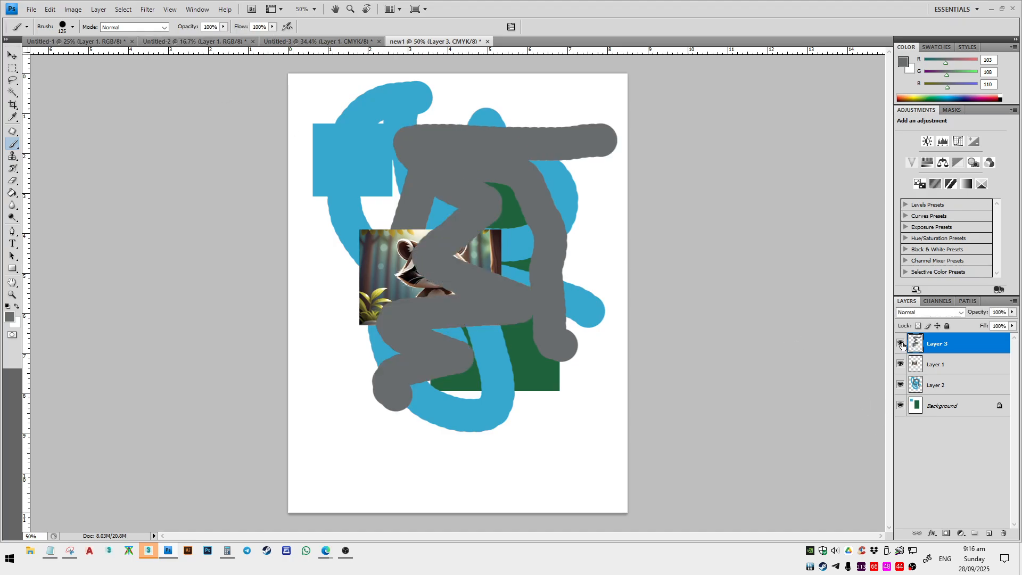
# - Add two more layers at the top of the stack and paint a loose gray stroke on each one
pyautogui.click(989, 533)
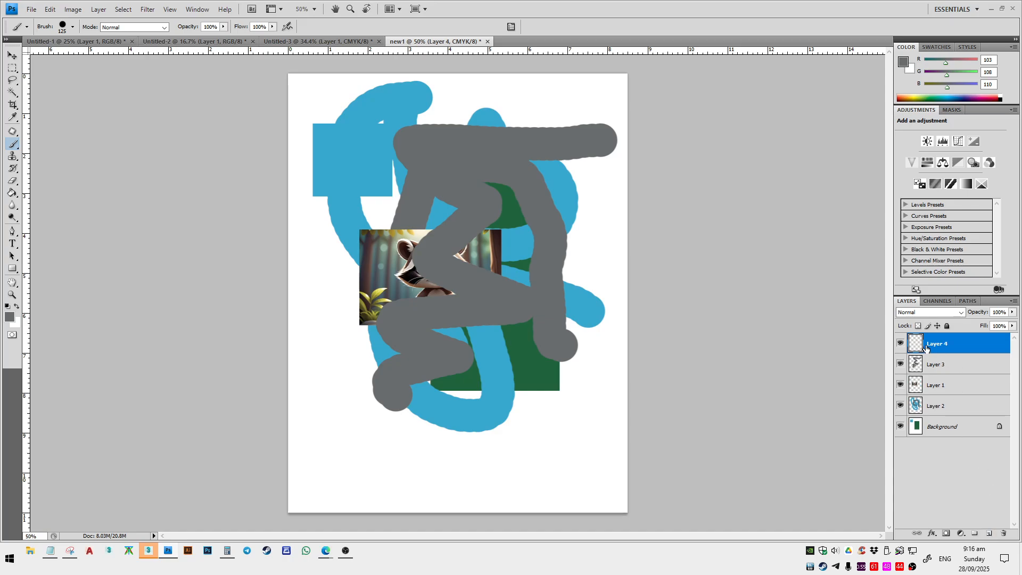
pyautogui.moveTo(513, 430)
pyautogui.mouseDown()
pyautogui.moveTo(432, 278)
pyautogui.moveTo(524, 243)
pyautogui.moveTo(623, 247)
pyautogui.moveTo(522, 191)
pyautogui.mouseUp()
pyautogui.click(989, 533)
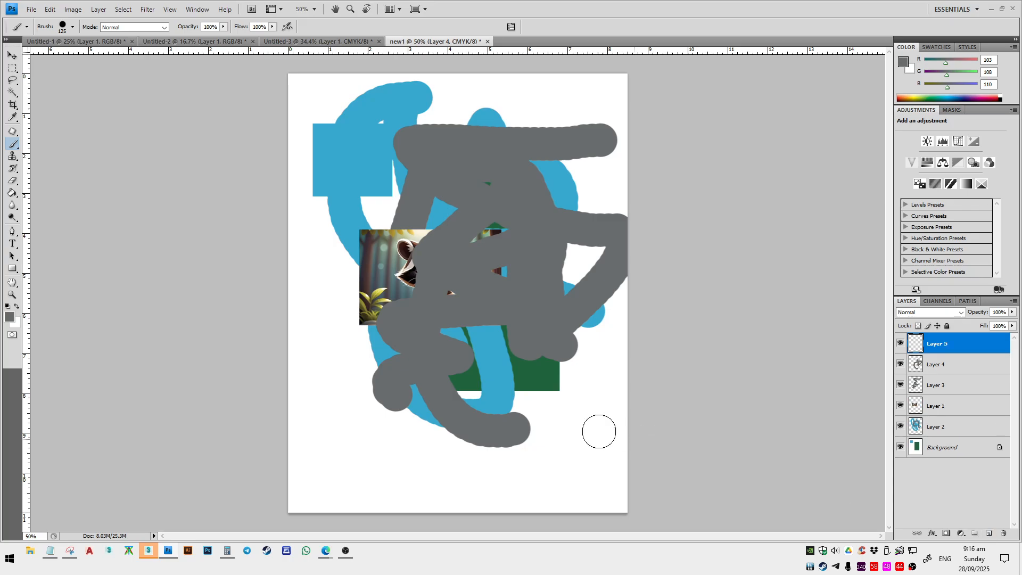
pyautogui.moveTo(589, 429)
pyautogui.mouseDown()
pyautogui.moveTo(421, 432)
pyautogui.moveTo(383, 299)
pyautogui.mouseUp()
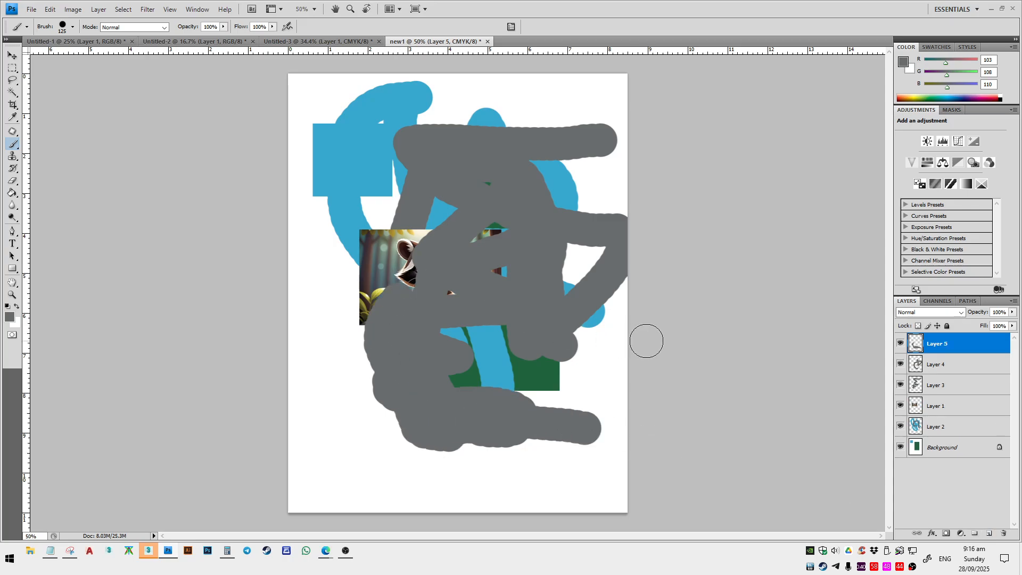
# - Select Layers 2, 3, 4 and 5 together and delete them, keeping the raccoon layer and the Background
pyautogui.keyDown('ctrl'); pyautogui.click(961, 429); pyautogui.keyUp('ctrl')
pyautogui.keyDown('ctrl'); pyautogui.click(963, 385); pyautogui.keyUp('ctrl')
pyautogui.keyDown('ctrl'); pyautogui.click(962, 348); pyautogui.keyUp('ctrl')
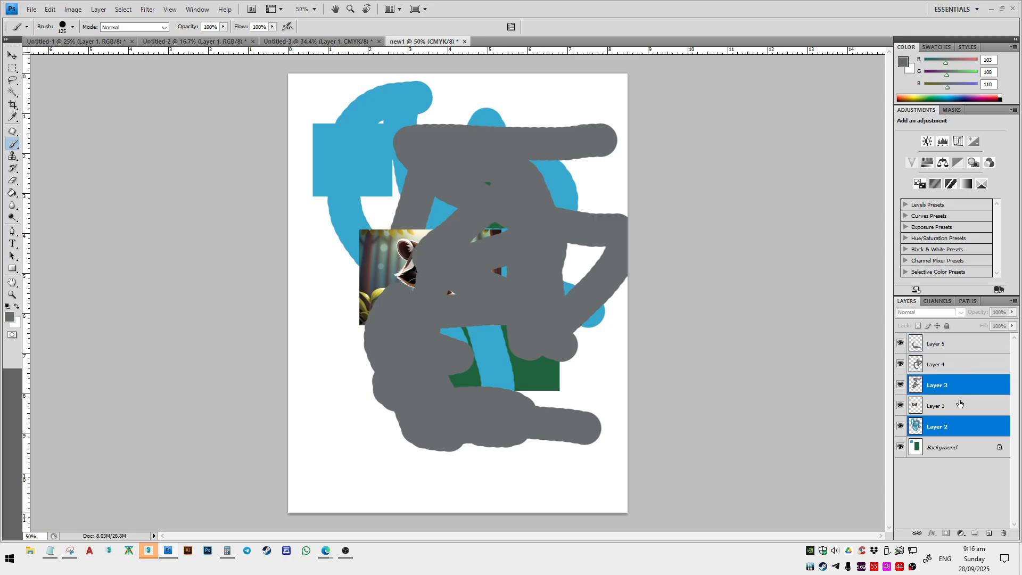
pyautogui.keyDown('ctrl'); pyautogui.click(962, 367); pyautogui.keyUp('ctrl')
pyautogui.keyDown('ctrl'); pyautogui.click(965, 344); pyautogui.keyUp('ctrl')
pyautogui.moveTo(973, 424); pyautogui.dragTo(1005, 535)
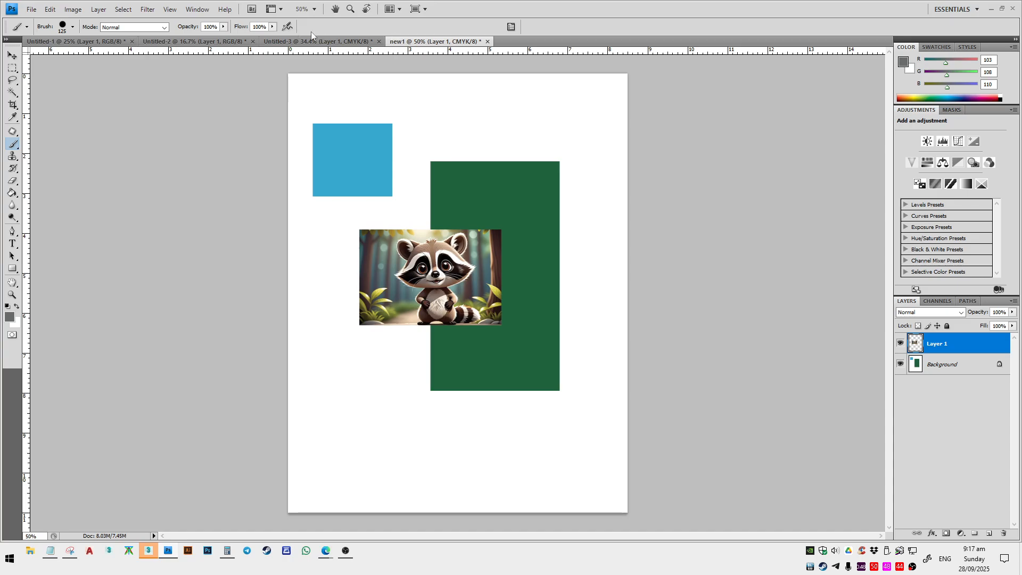
# - Select the entire canvas, switch to the Move tool and deselect
pyautogui.click(128, 17)
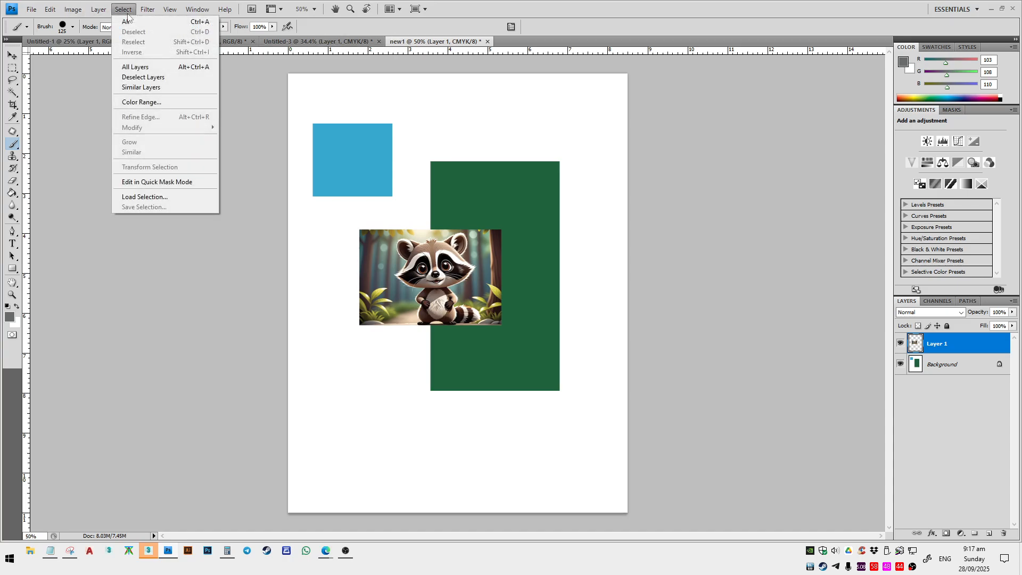
pyautogui.click(128, 21)
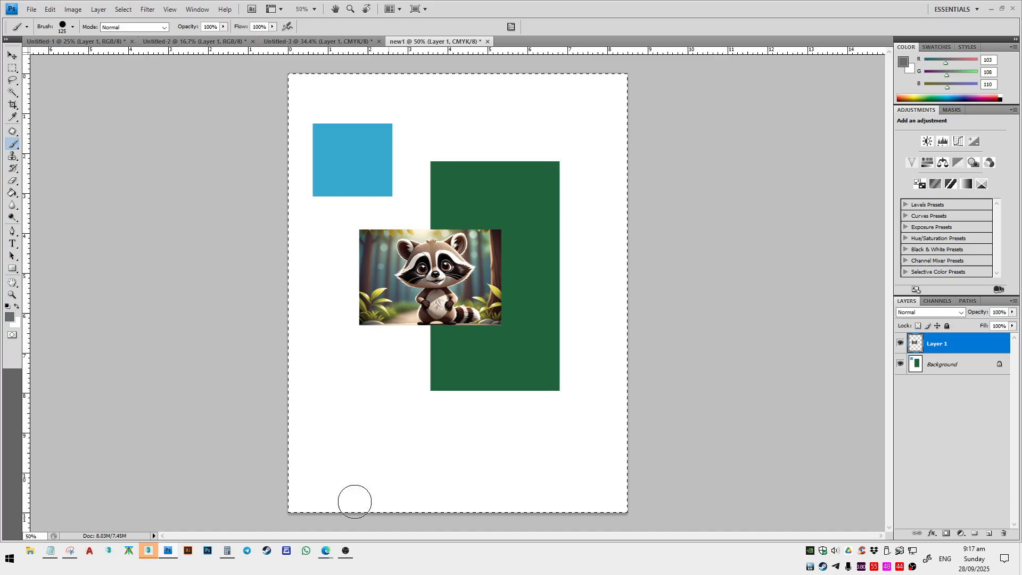
pyautogui.press('v')
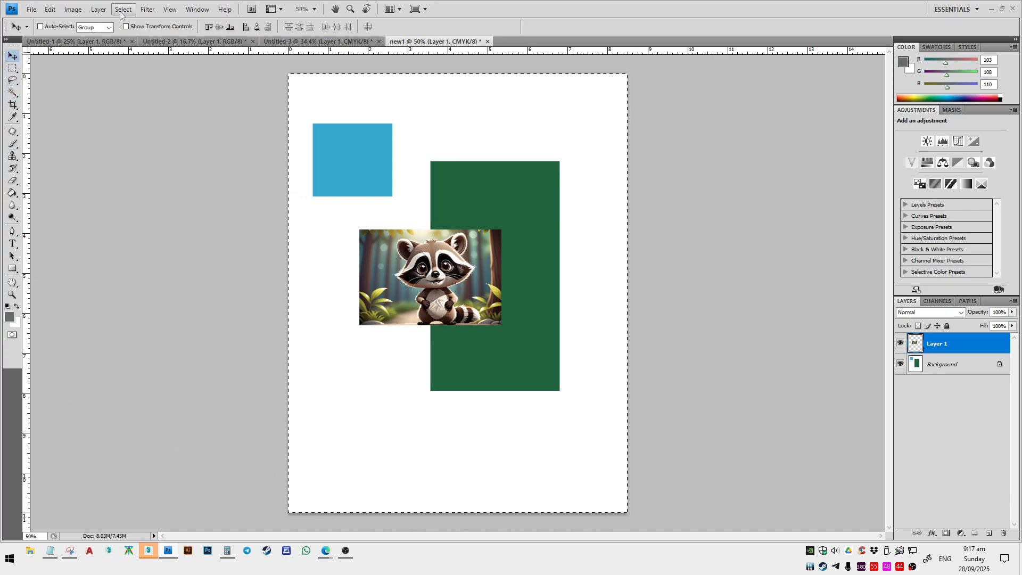
pyautogui.click(120, 14)
pyautogui.click(128, 32)
# - Select the entire canvas again and invert the selection, dismissing the message
pyautogui.click(123, 10)
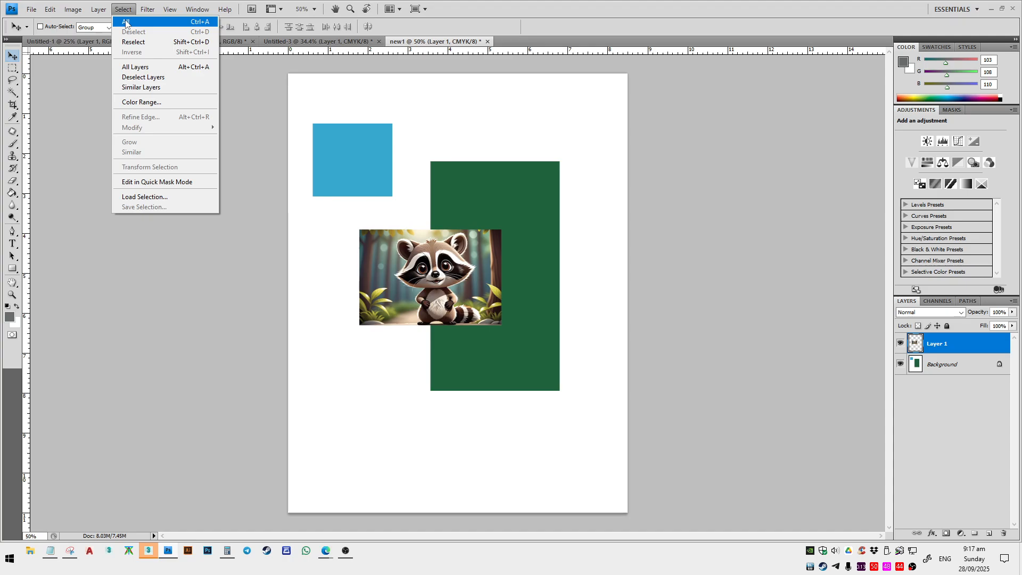
pyautogui.click(126, 22)
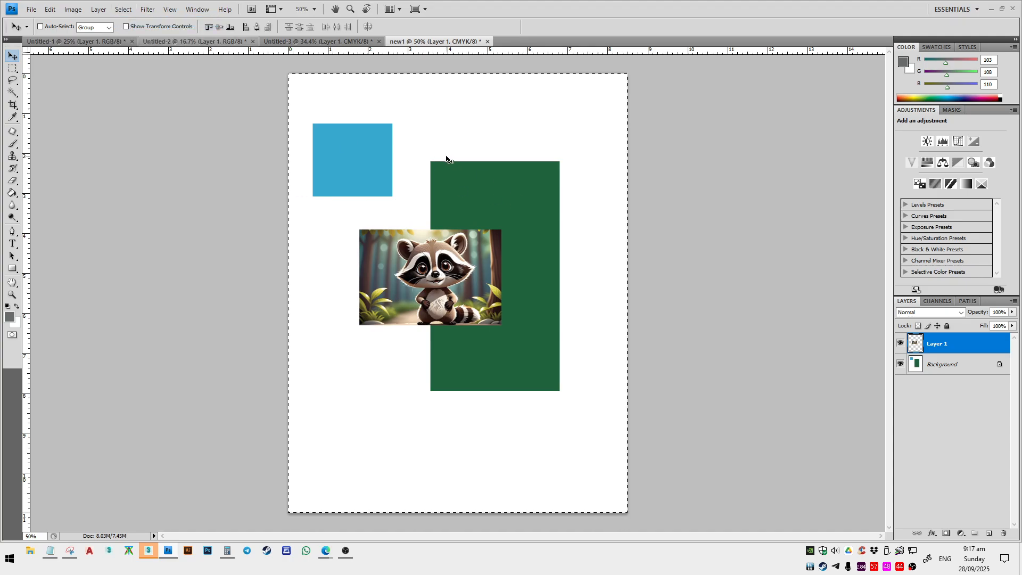
pyautogui.click(147, 9)
pyautogui.click(147, 9)
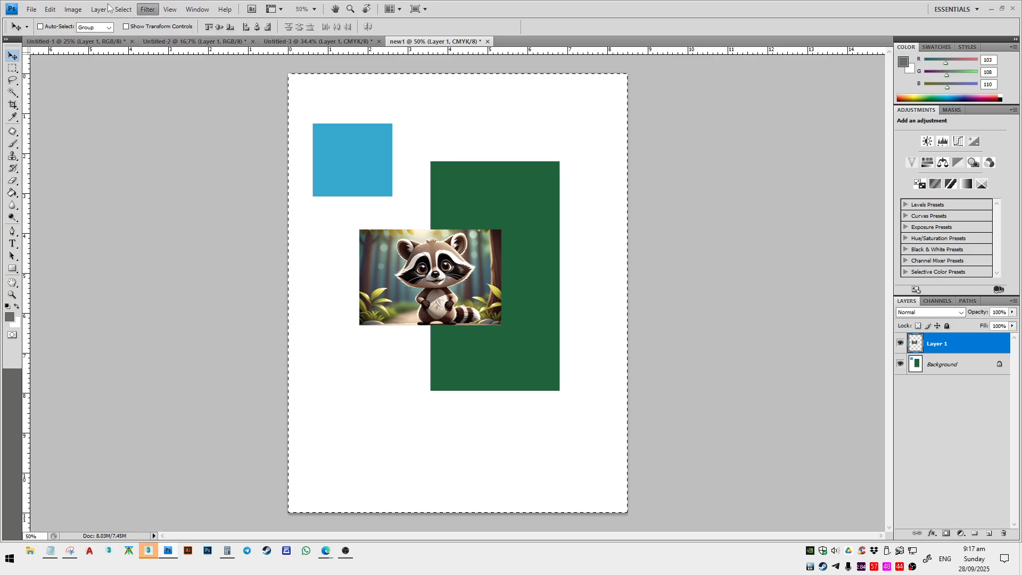
pyautogui.click(121, 9)
pyautogui.click(132, 51)
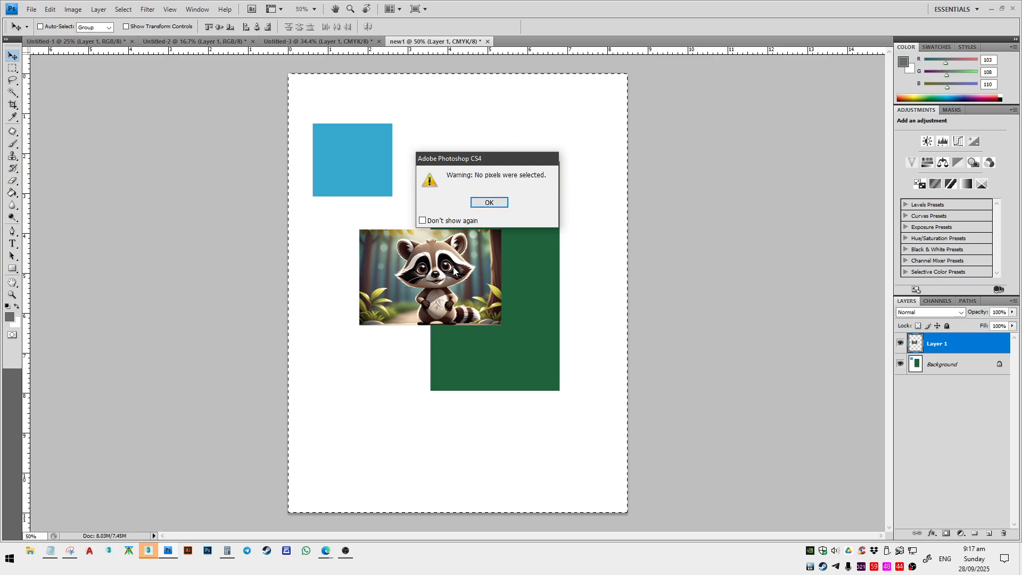
pyautogui.click(497, 207)
# - Select the raccoon's black fur with Color Range, sampling the dark eye patch with Fuzziness 35
pyautogui.click(123, 9)
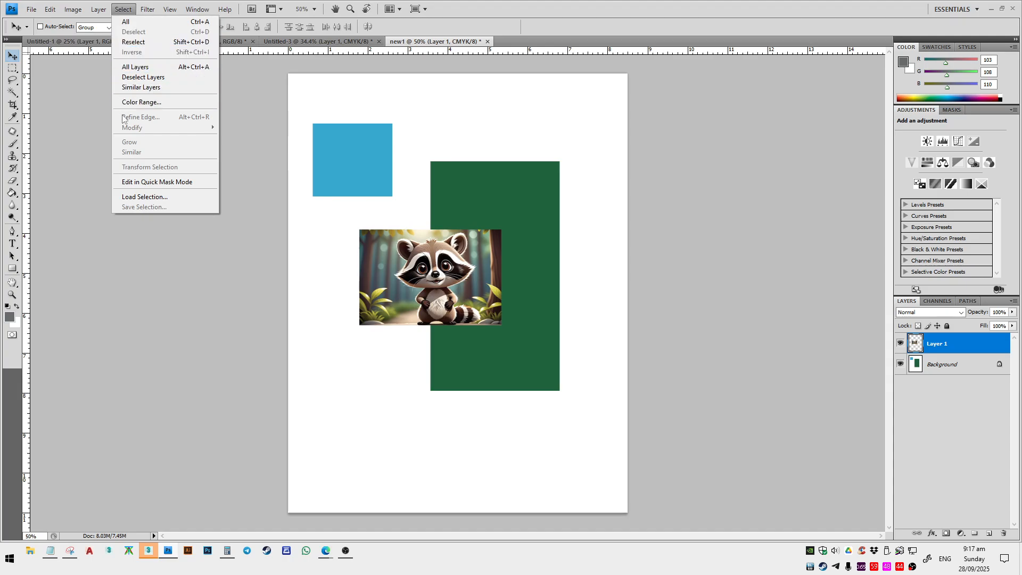
pyautogui.click(150, 105)
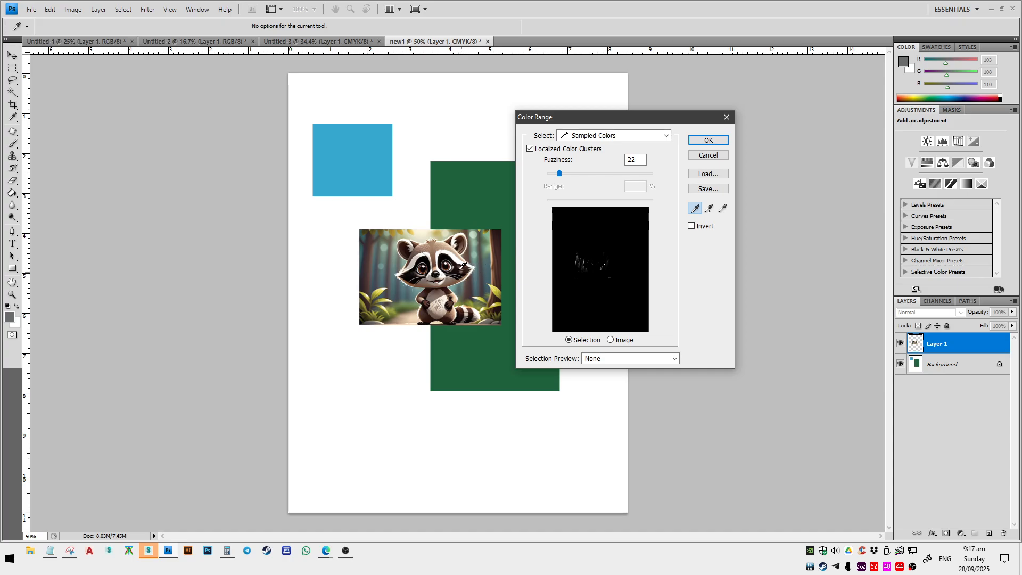
pyautogui.click(445, 254)
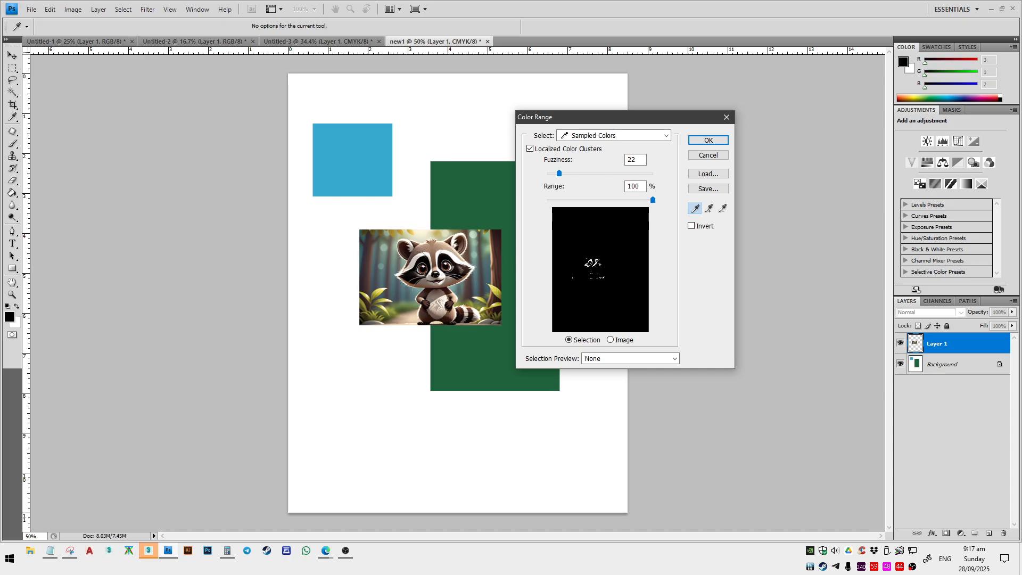
pyautogui.moveTo(565, 174)
pyautogui.mouseDown()
pyautogui.moveTo(611, 176)
pyautogui.moveTo(550, 175)
pyautogui.moveTo(568, 177)
pyautogui.moveTo(565, 201)
pyautogui.moveTo(567, 181)
pyautogui.mouseUp()
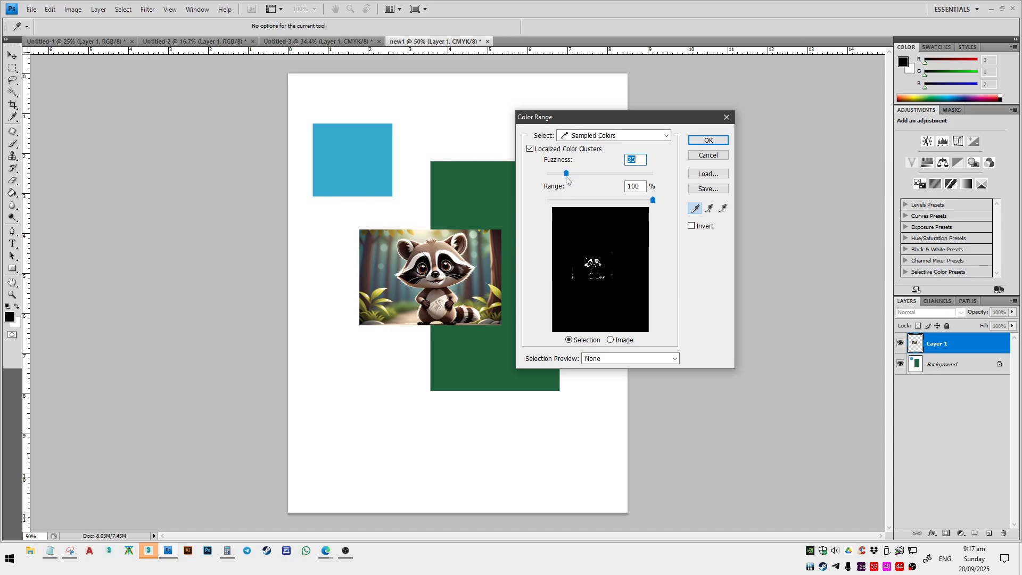
pyautogui.click(708, 140)
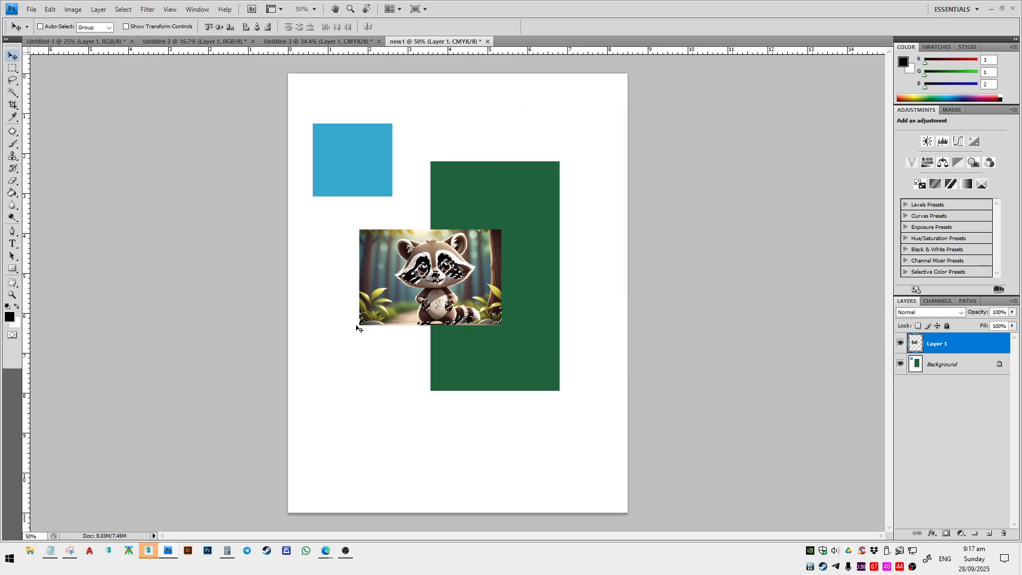
# - Apply a Color Balance adjustment to the selected dark fur, shifting the midtones toward red
pyautogui.scroll(3, 429, 282)
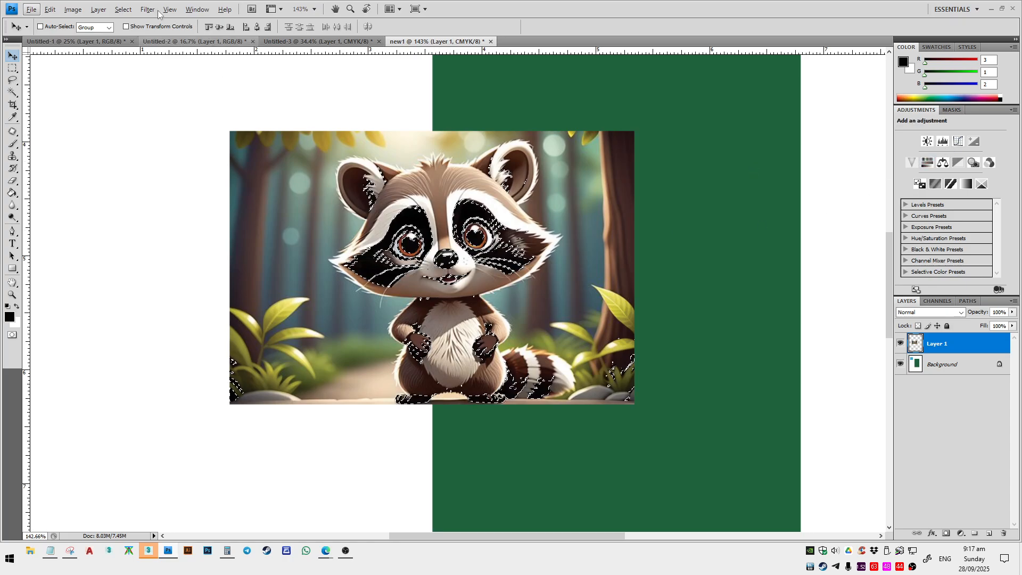
pyautogui.click(73, 9)
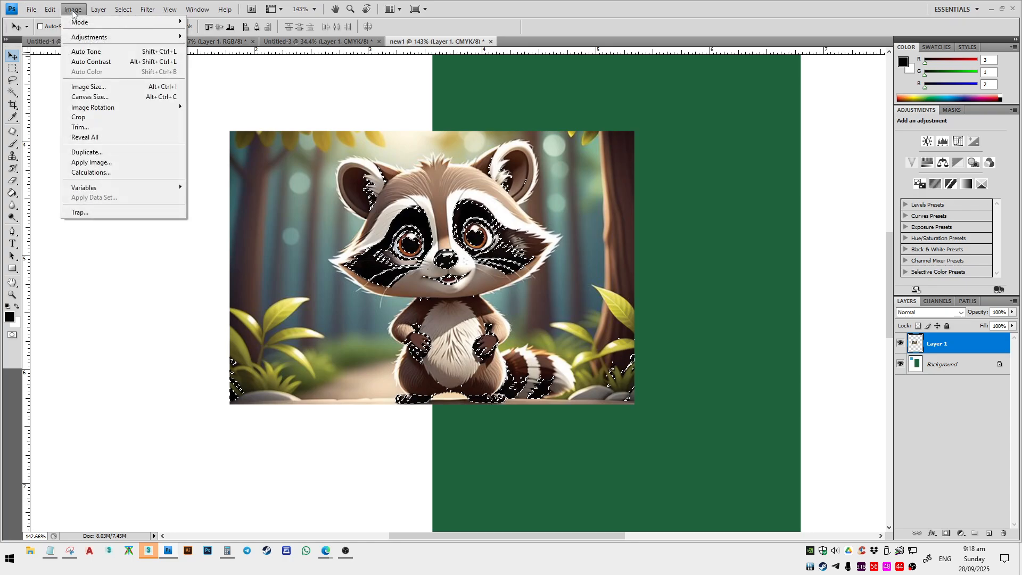
pyautogui.moveTo(105, 38)
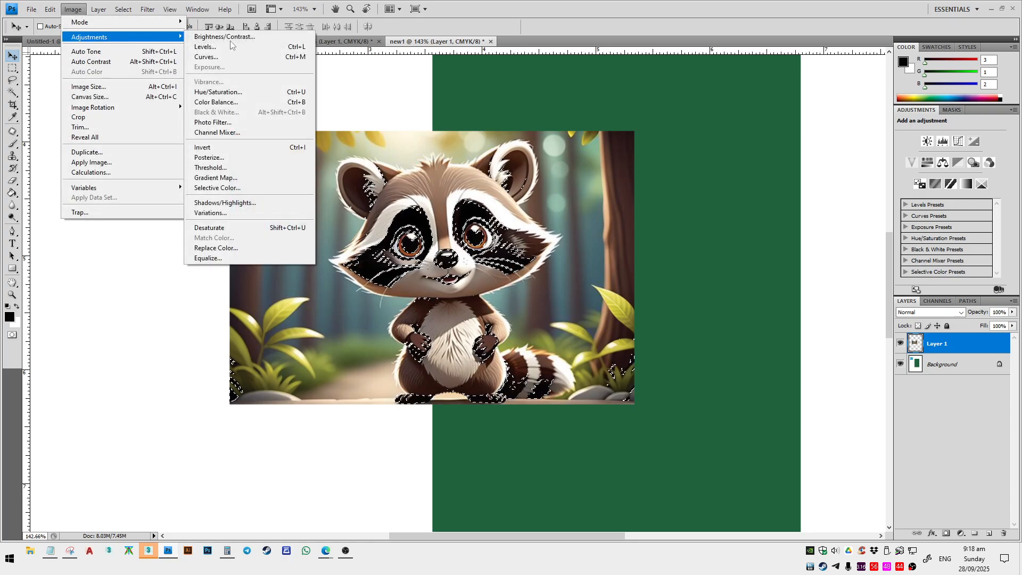
pyautogui.click(224, 102)
pyautogui.moveTo(501, 146); pyautogui.dragTo(701, 109)
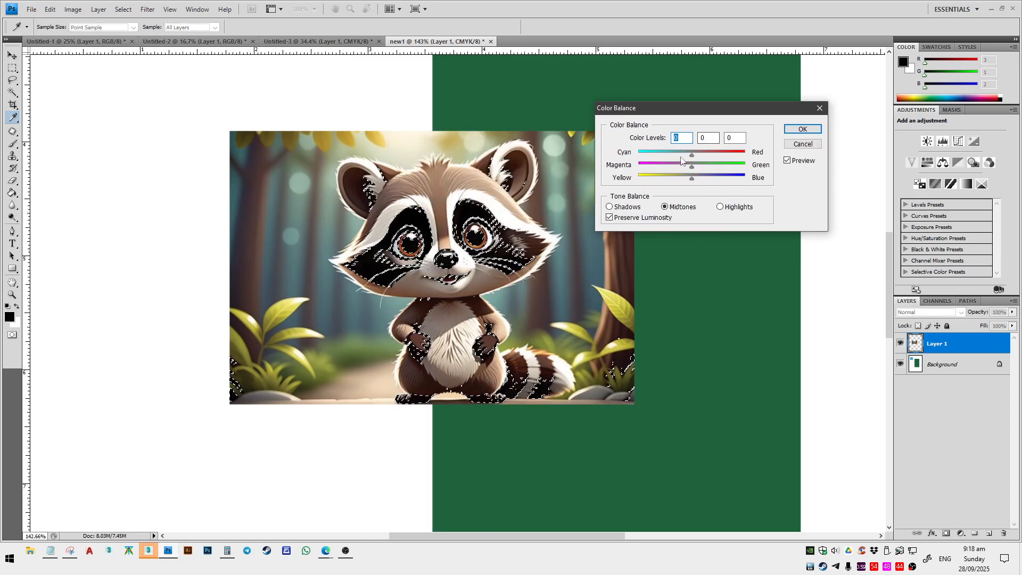
pyautogui.moveTo(692, 155); pyautogui.dragTo(726, 167)
pyautogui.click(801, 130)
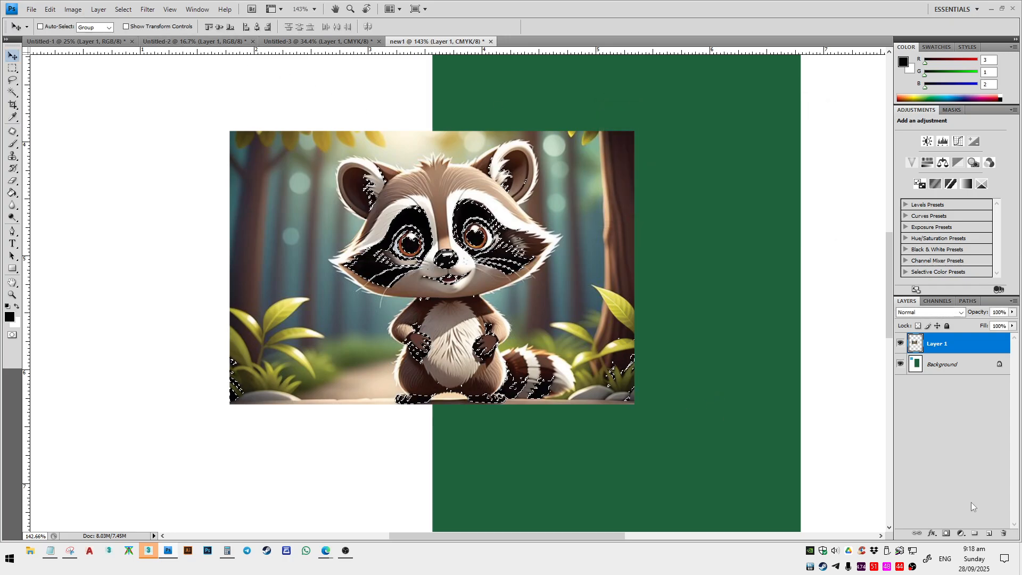
# - Create a new layer above Layer 1 and set the foreground color to light lime green (RGB 191, 255, 89)
pyautogui.click(989, 534)
pyautogui.press('g')
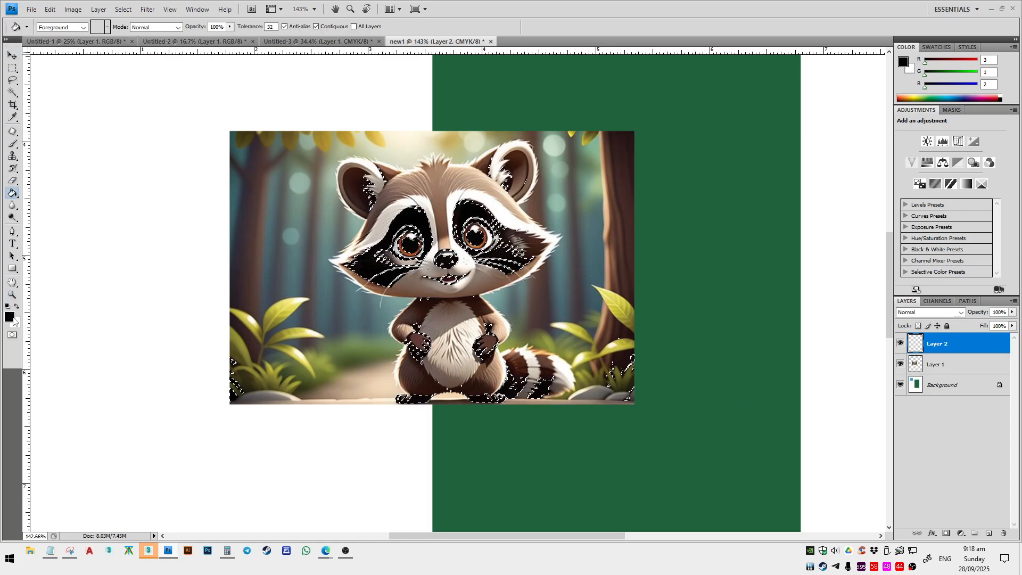
pyautogui.click(9, 317)
pyautogui.click(450, 150)
pyautogui.moveTo(450, 150)
pyautogui.mouseDown()
pyautogui.moveTo(473, 201)
pyautogui.moveTo(538, 245)
pyautogui.mouseUp()
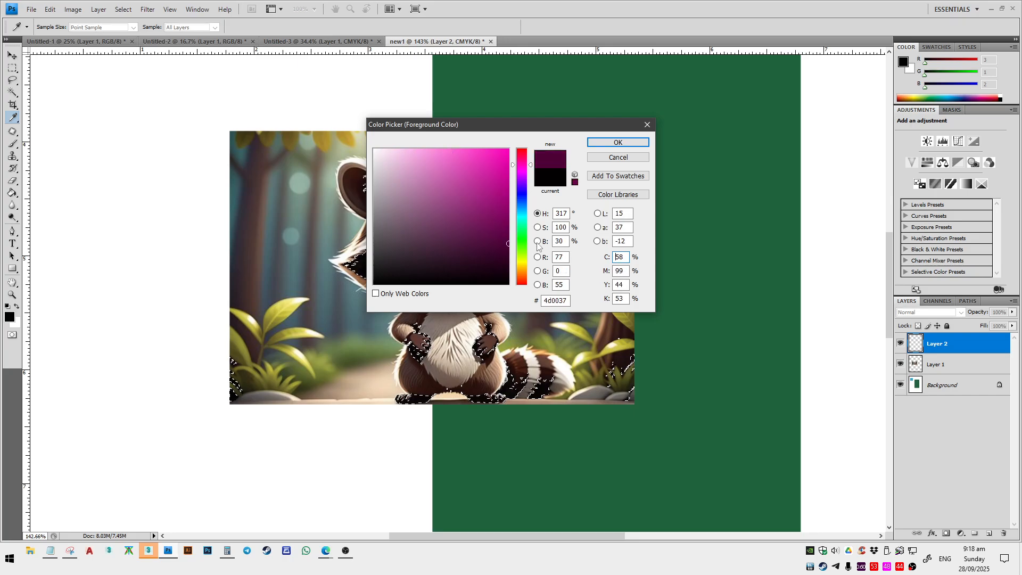
pyautogui.click(519, 254)
pyautogui.click(462, 151)
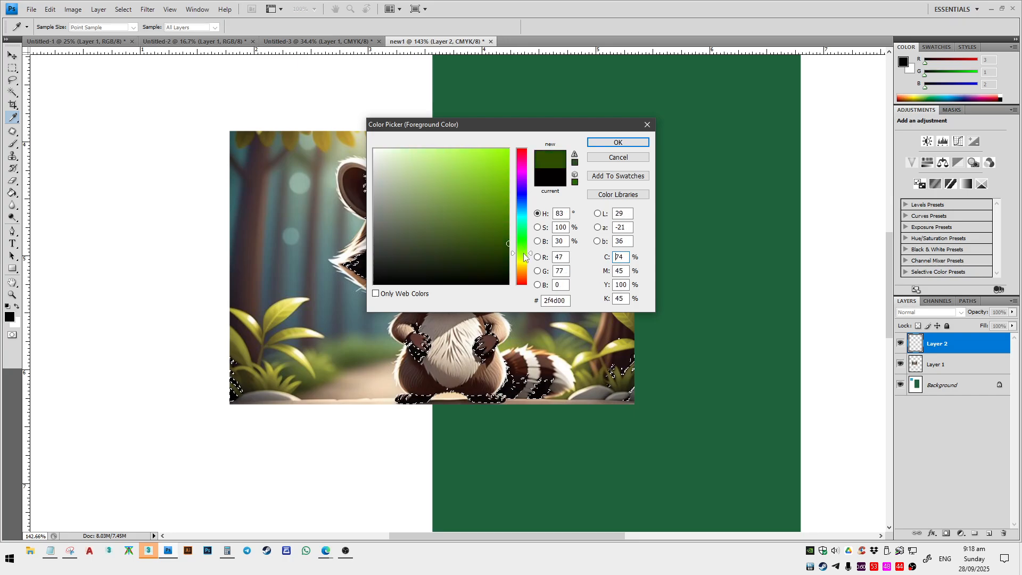
pyautogui.click(618, 142)
# - Fill the selected dark fur with the lime green foreground color on Layer 2, deselect and inspect the result
pyautogui.click(414, 217)
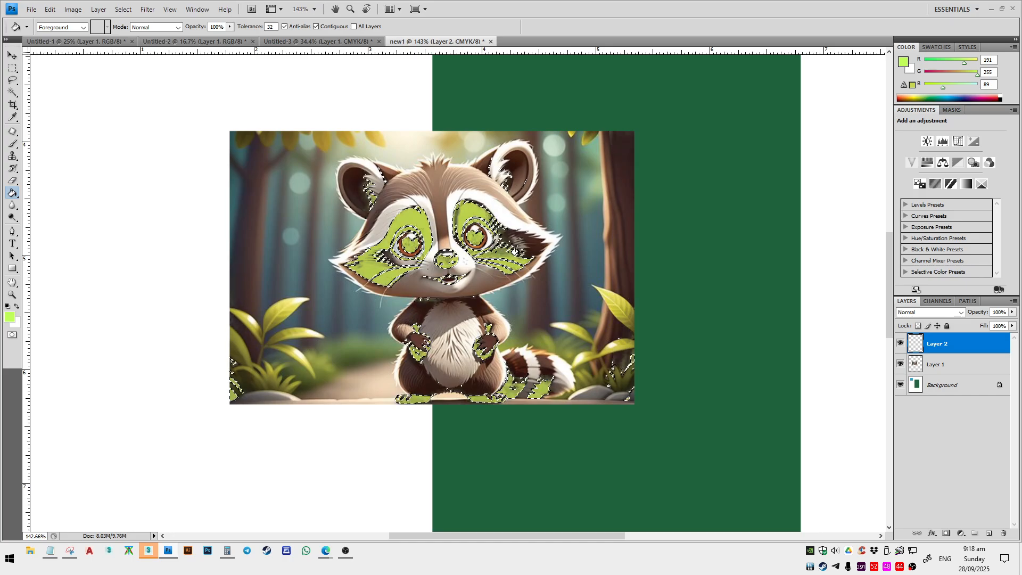
pyautogui.hotkey('ctrl', 'd')
pyautogui.press('v')
pyautogui.scroll(7, 467, 251)
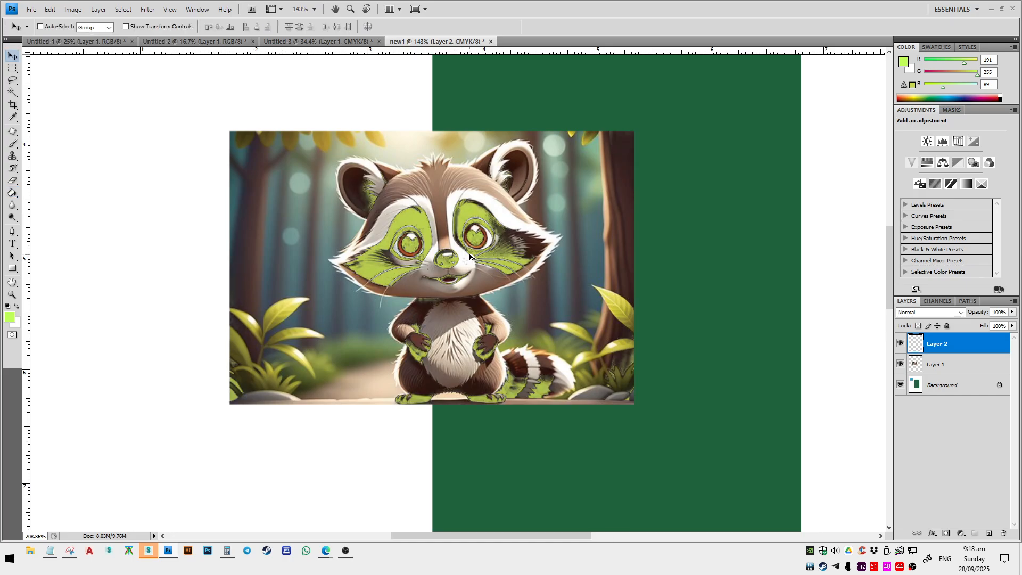
pyautogui.press('alt')
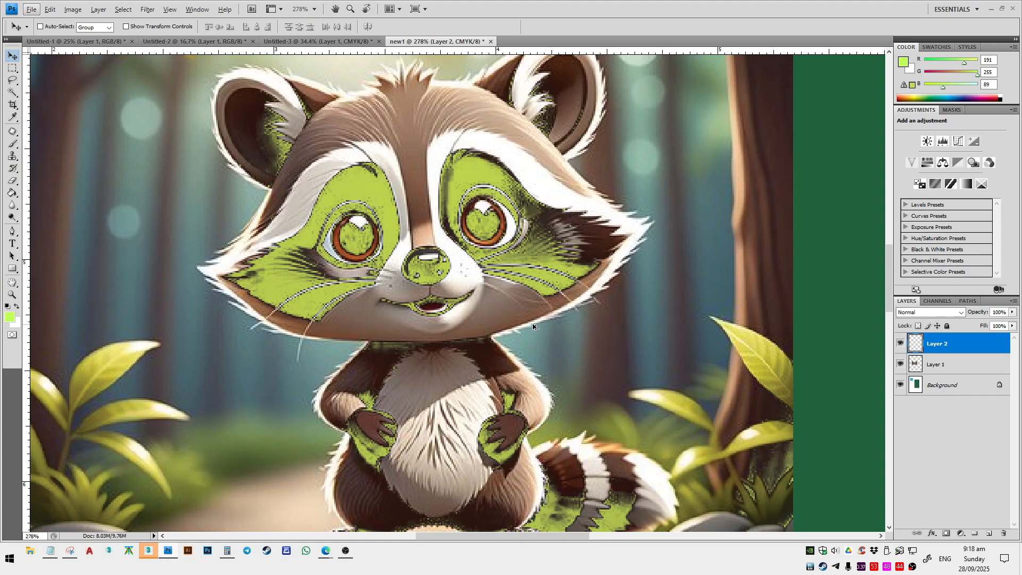
# - Undo the lime green fill on Layer 2 and clear the dark fur selection
pyautogui.scroll(-6, 536, 321)
pyautogui.hotkey('ctrl', 'alt', 'z')
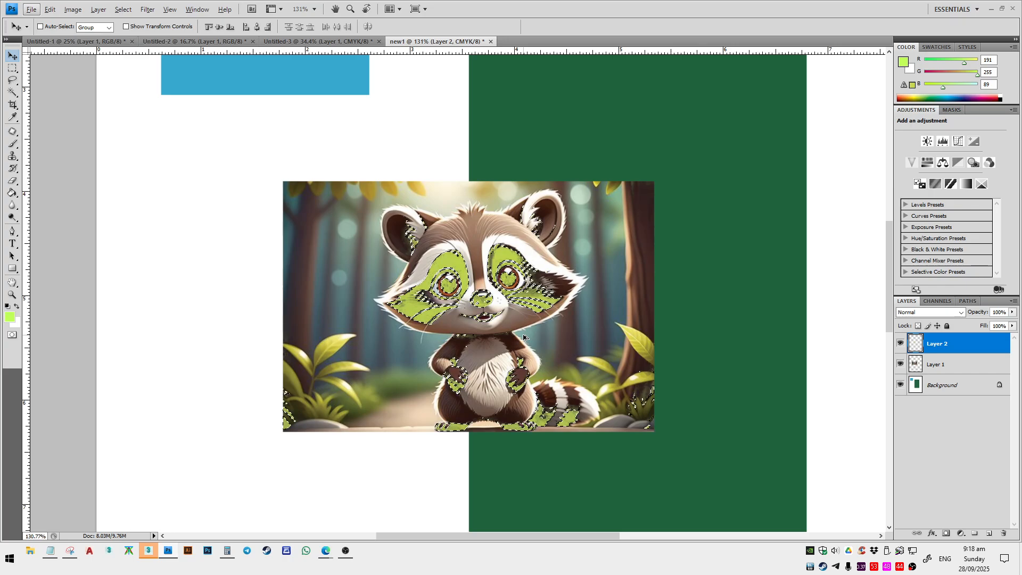
pyautogui.hotkey('ctrl', 'alt', 'z')
pyautogui.hotkey('ctrl', 'd')
pyautogui.scroll(-1, 479, 335)
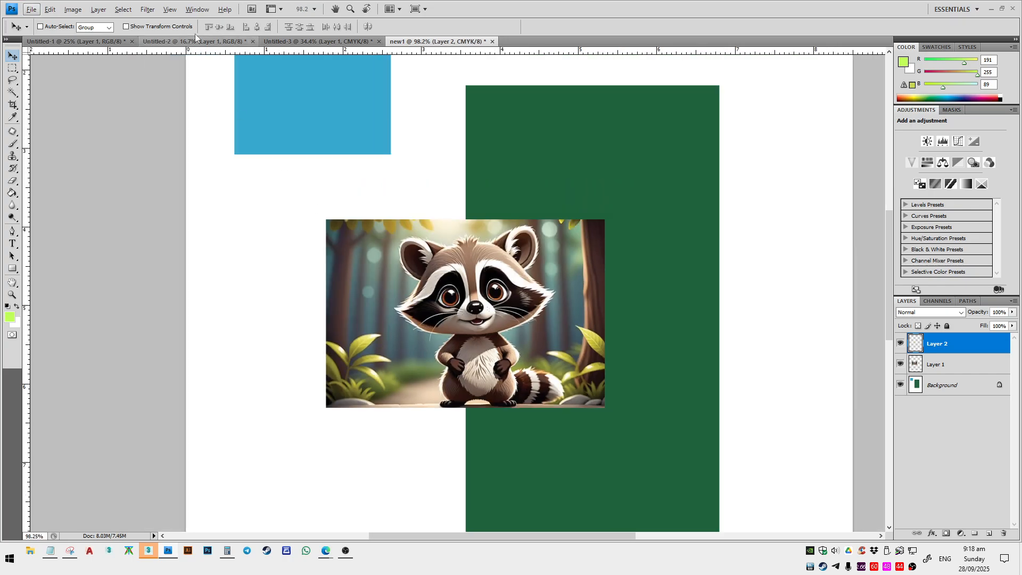
# - Try to apply a Gaussian Blur to the empty Layer 2 and dismiss the message
pyautogui.click(147, 10)
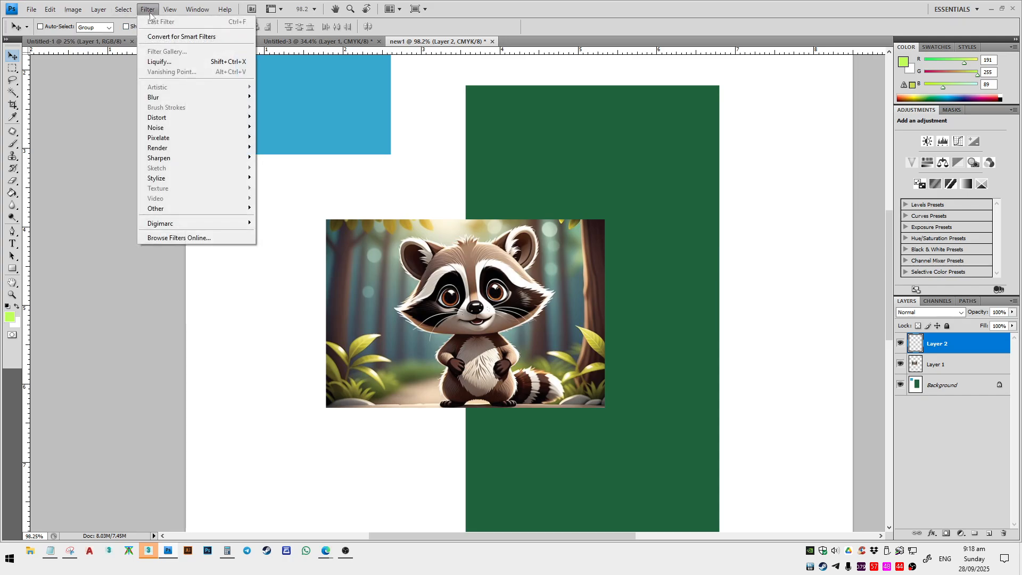
pyautogui.moveTo(190, 133)
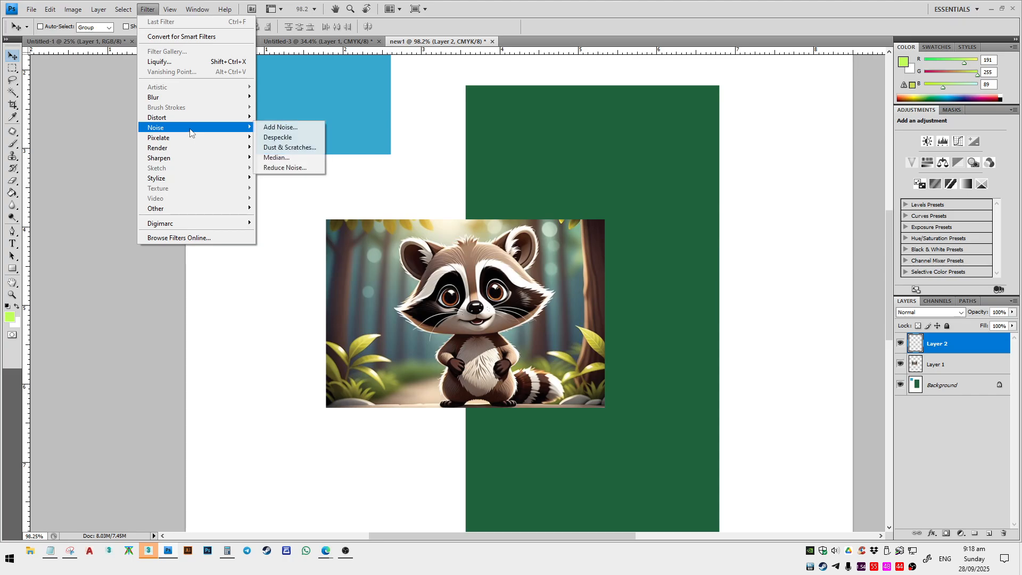
pyautogui.moveTo(210, 97)
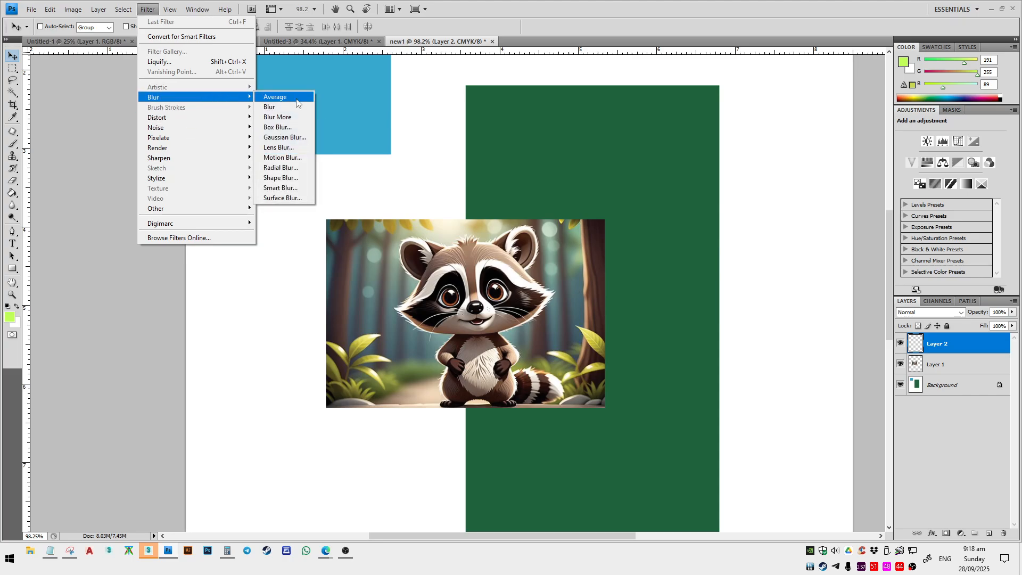
pyautogui.click(282, 138)
pyautogui.click(507, 201)
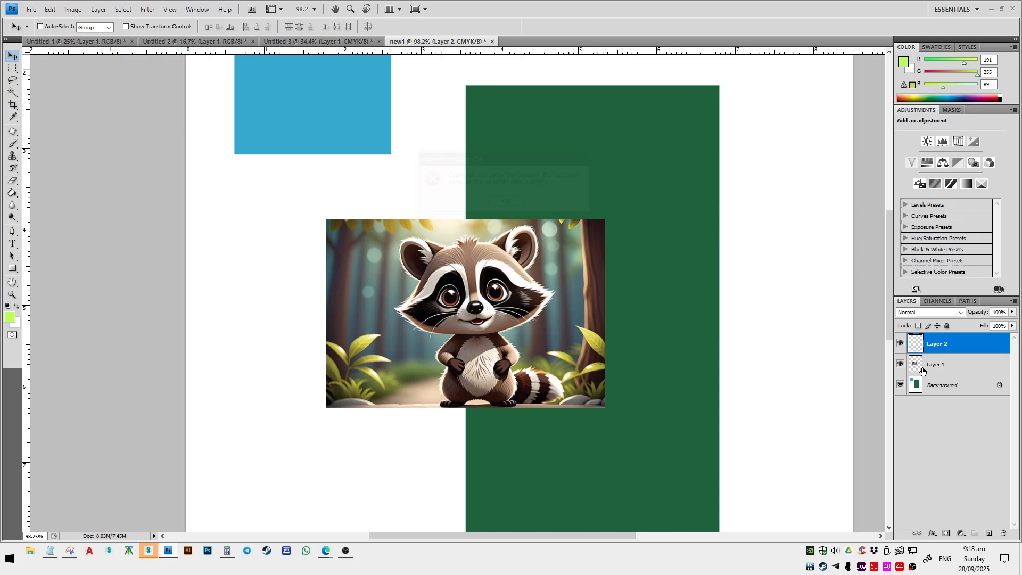
# - Make Layer 1 with the raccoon image the active layer
pyautogui.click(950, 367)
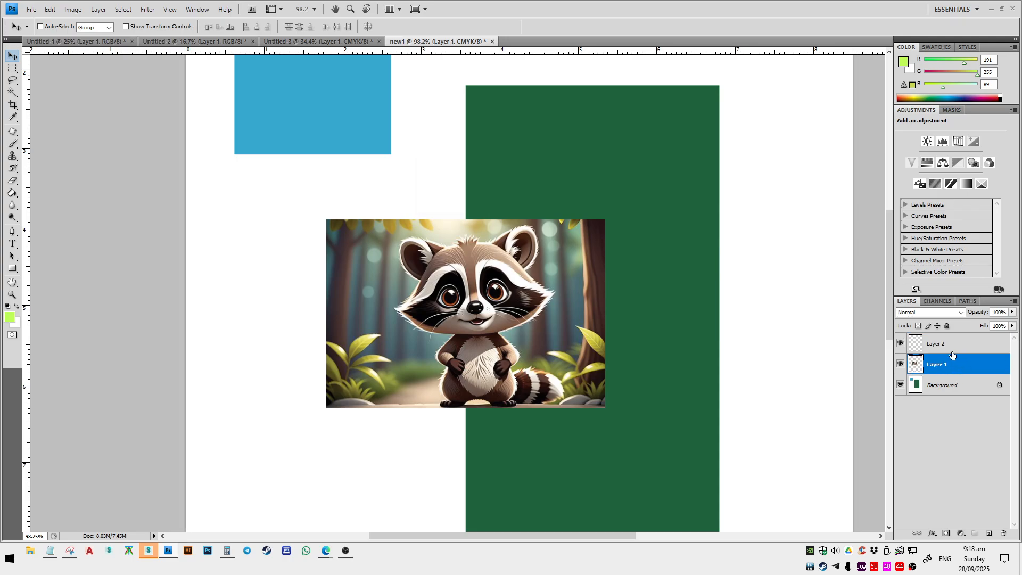
pyautogui.click(969, 351)
pyautogui.click(953, 369)
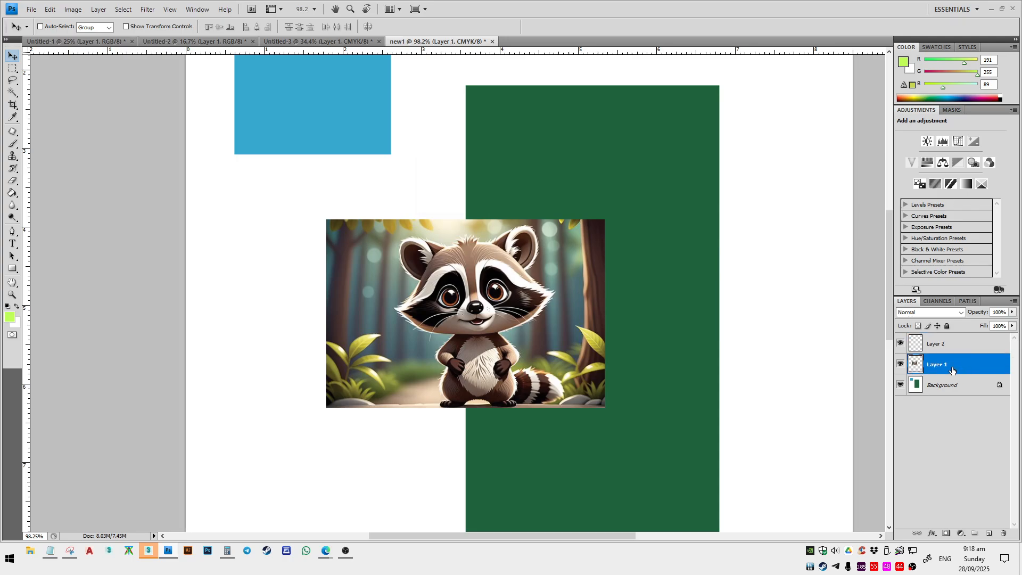
# - Preview a Gaussian Blur with a 3.0-pixel radius on the raccoon image and cancel it
pyautogui.click(149, 9)
pyautogui.moveTo(202, 100)
pyautogui.click(283, 138)
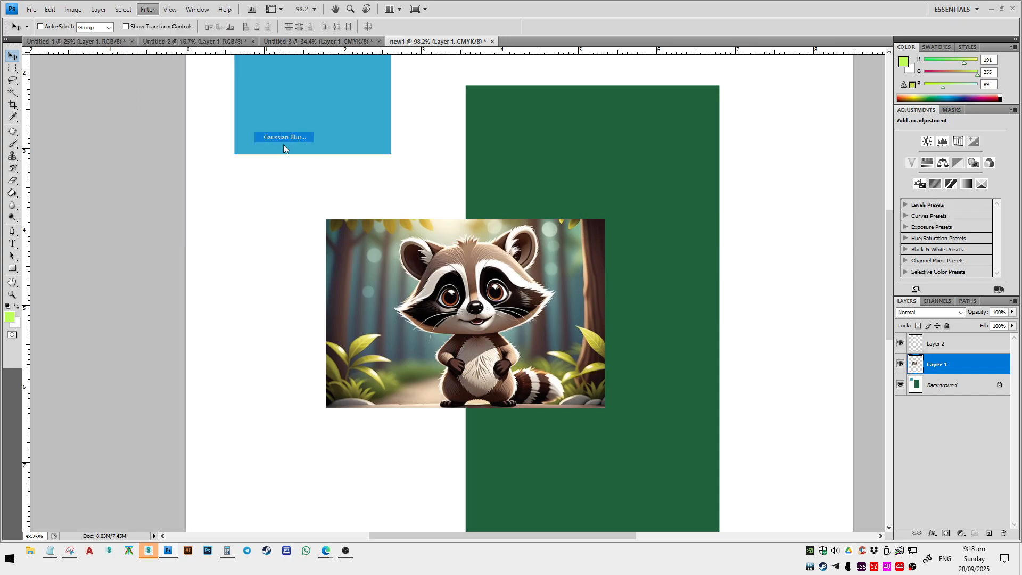
pyautogui.moveTo(489, 132); pyautogui.dragTo(684, 109)
pyautogui.click(696, 268)
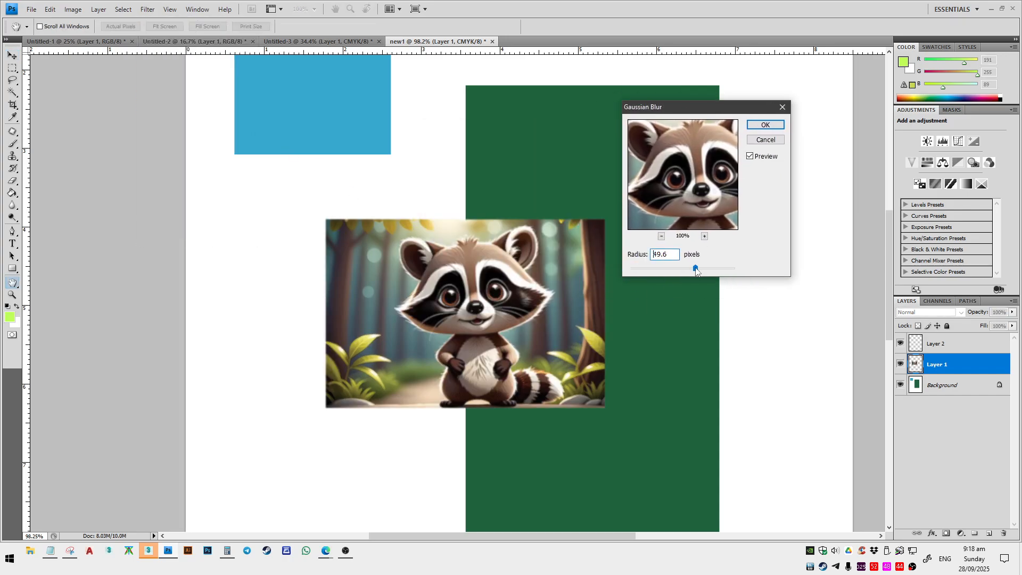
pyautogui.moveTo(696, 267); pyautogui.dragTo(648, 269)
pyautogui.click(768, 141)
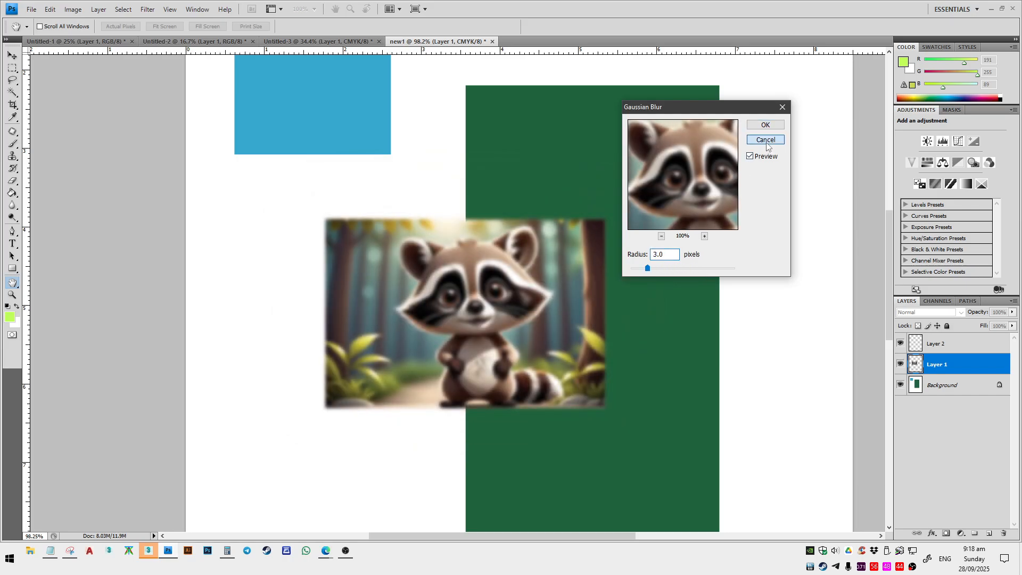
pyautogui.click(147, 10)
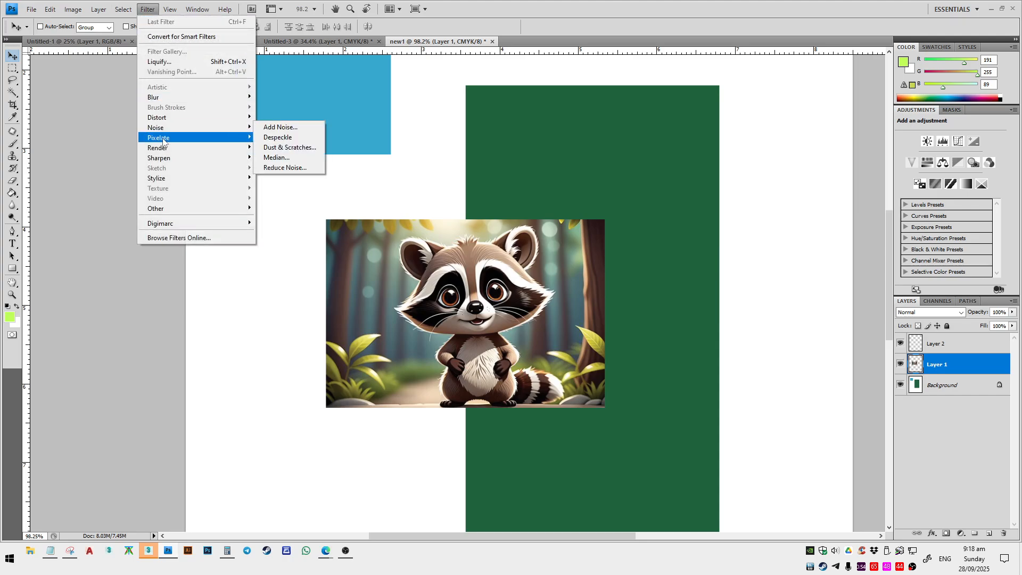
pyautogui.moveTo(174, 153)
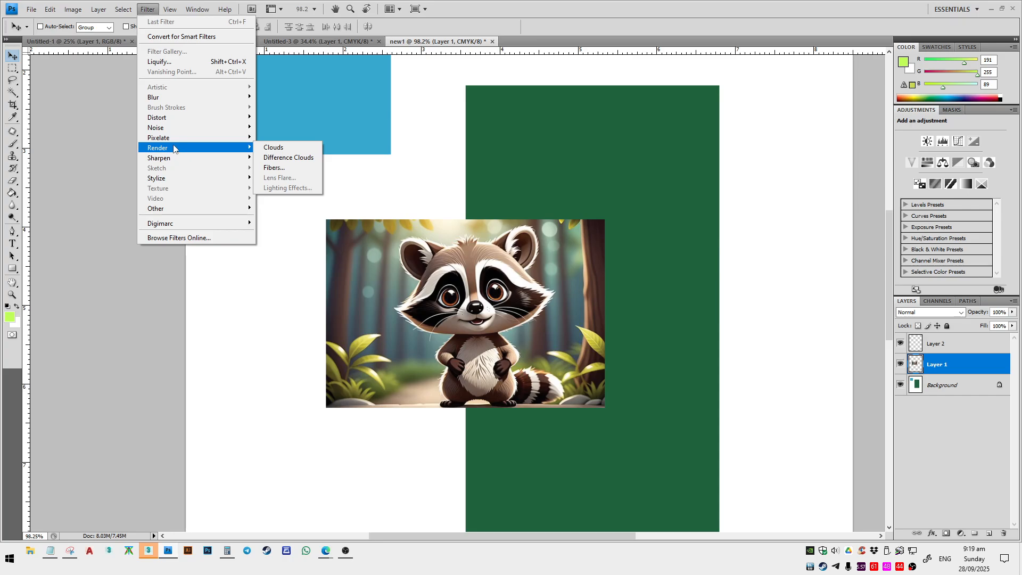
pyautogui.click(121, 143)
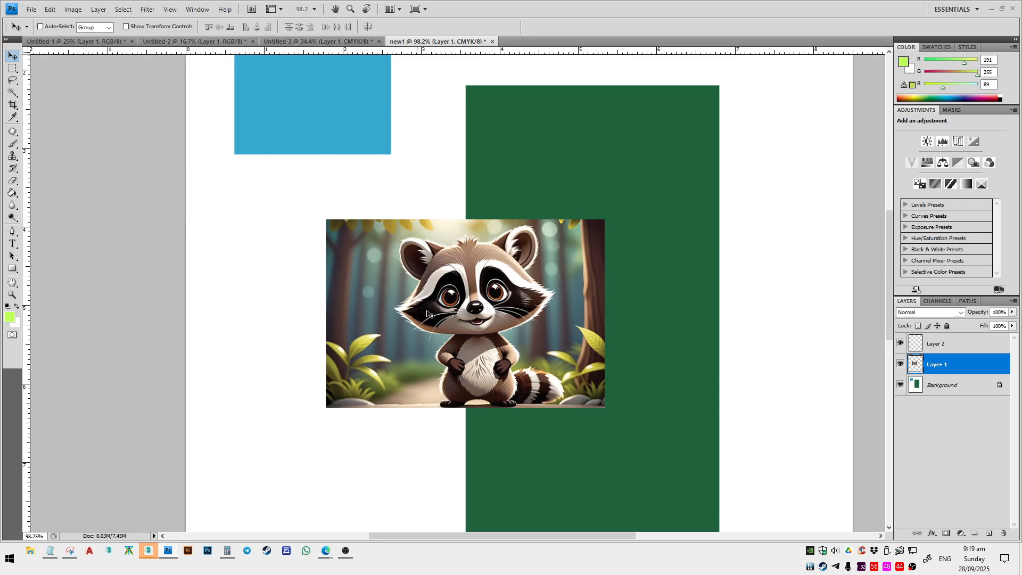
# - Move the raccoon image slightly higher, keeping it overlapping the edge of the green rectangle
pyautogui.moveTo(426, 314)
pyautogui.mouseDown()
pyautogui.moveTo(427, 295)
pyautogui.moveTo(396, 315)
pyautogui.mouseUp()
pyautogui.click(146, 9)
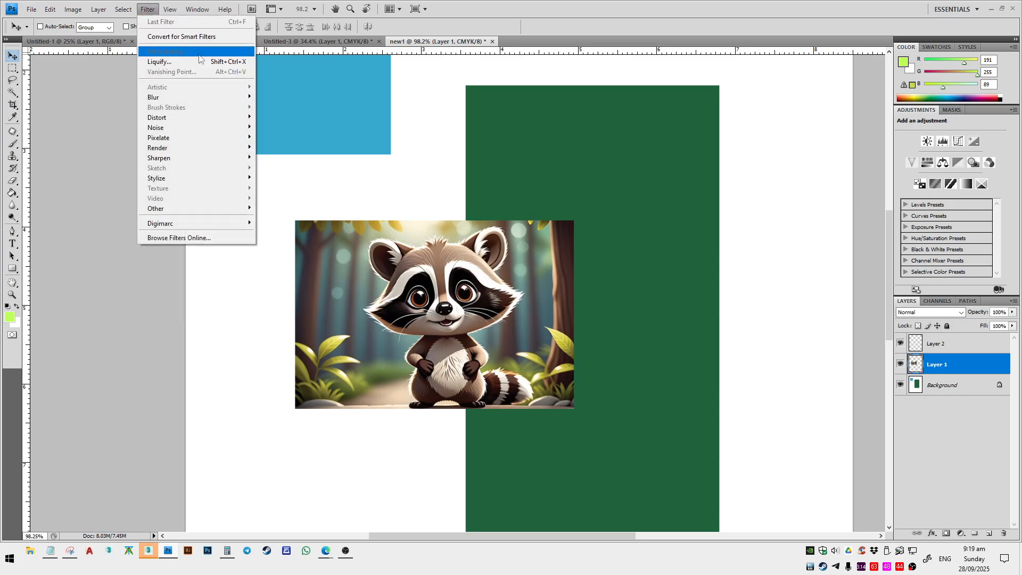
pyautogui.click(283, 86)
pyautogui.moveTo(478, 335); pyautogui.dragTo(512, 309)
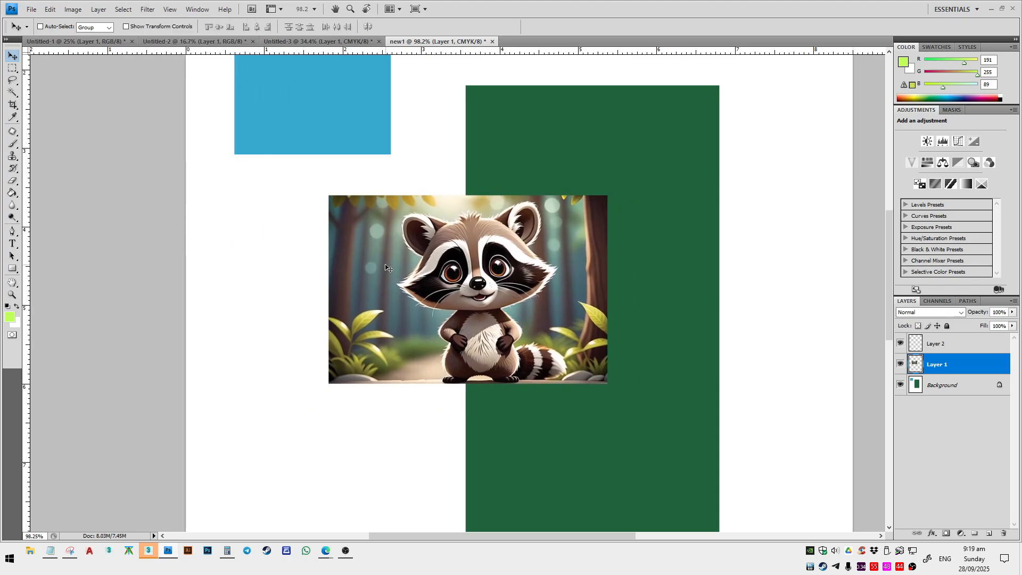
pyautogui.click(148, 9)
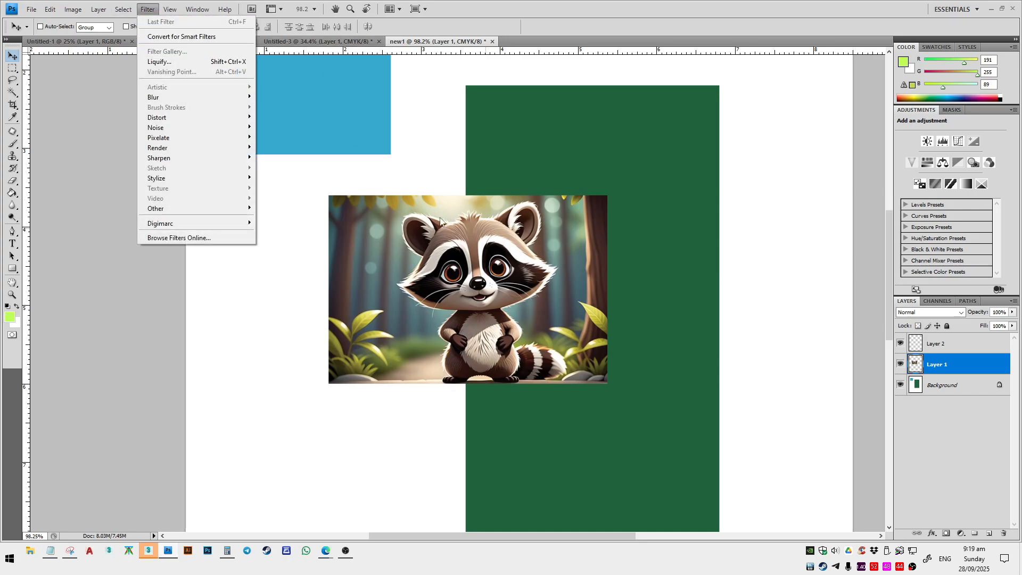
pyautogui.click(500, 153)
pyautogui.click(140, 10)
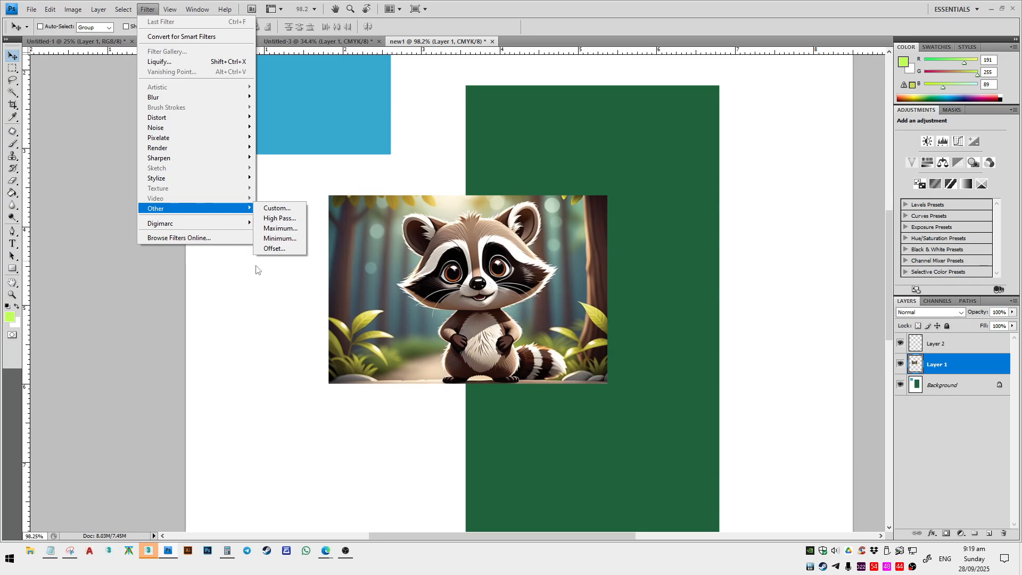
# - Show the Character settings and add the text "asdfadaddasdadaads" in the blank area above the green rectangle
pyautogui.click(197, 9)
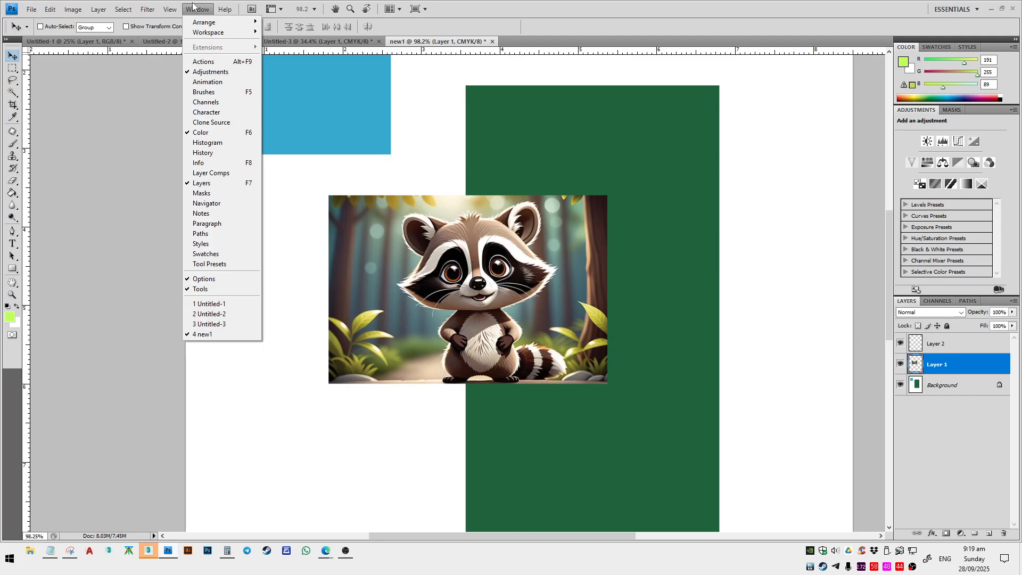
pyautogui.click(206, 112)
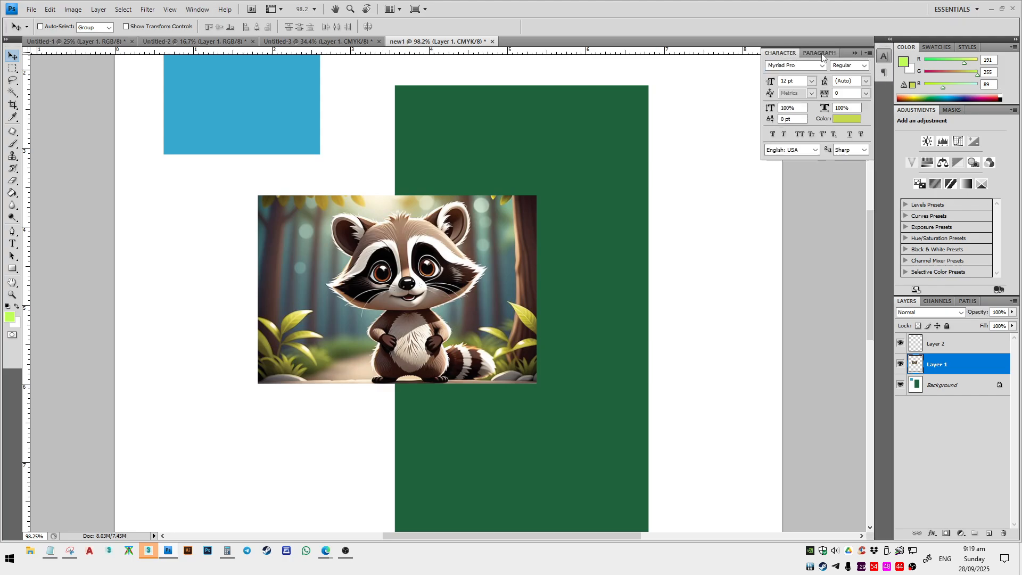
pyautogui.scroll(-2, 633, 200)
pyautogui.moveTo(628, 195); pyautogui.dragTo(560, 312)
pyautogui.click(13, 244)
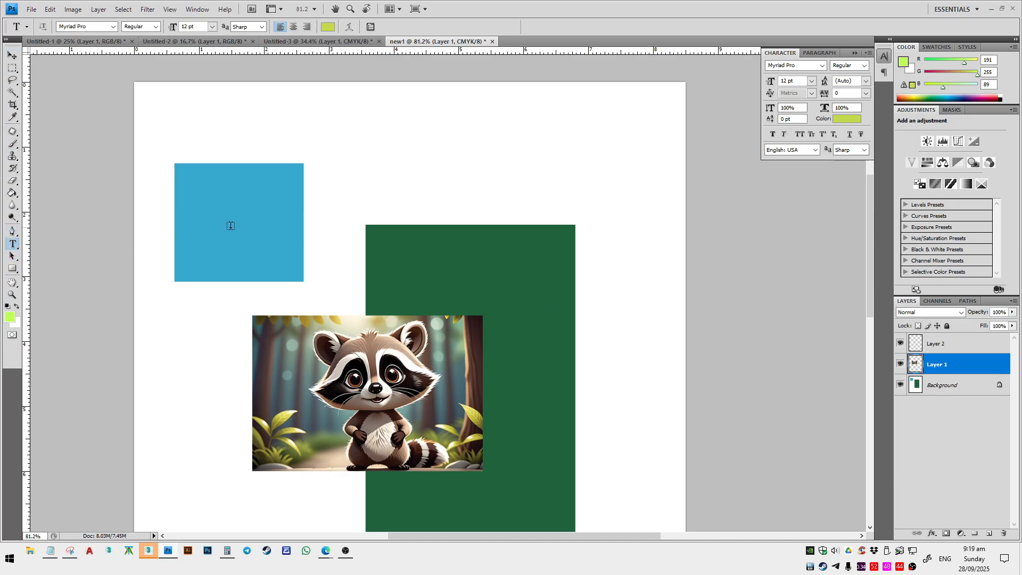
pyautogui.click(424, 156)
pyautogui.write('asdfadaddasdadaads')
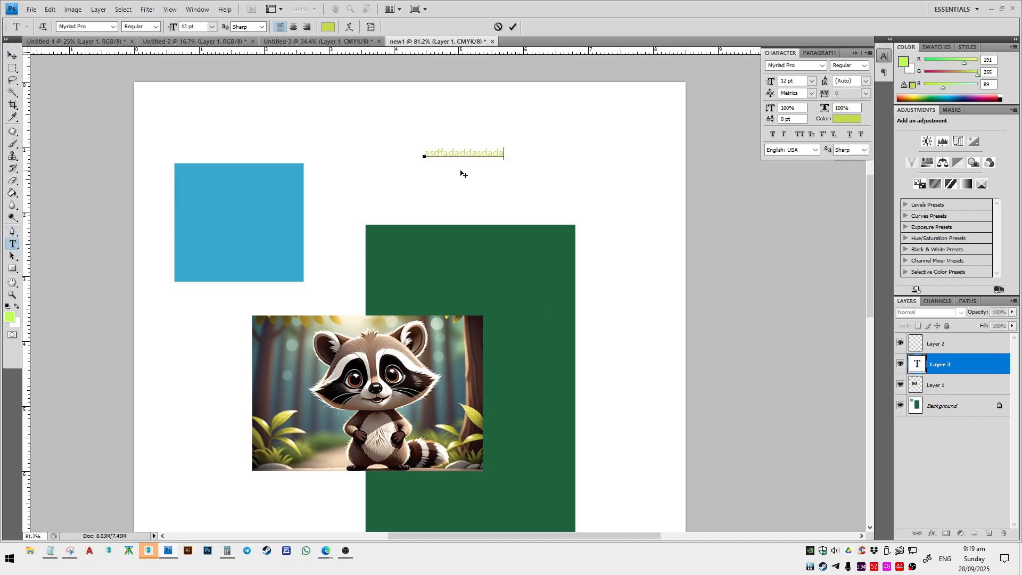
# - Format the whole text line as faux bold and faux italic with a dark olive color
pyautogui.moveTo(533, 155); pyautogui.dragTo(424, 154)
pyautogui.click(773, 134)
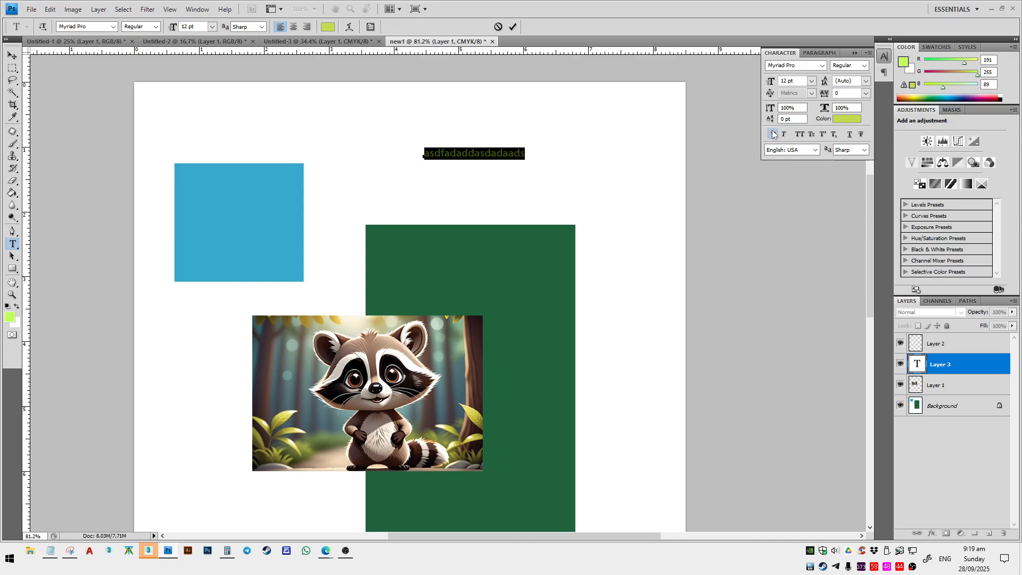
pyautogui.click(785, 134)
pyautogui.click(841, 118)
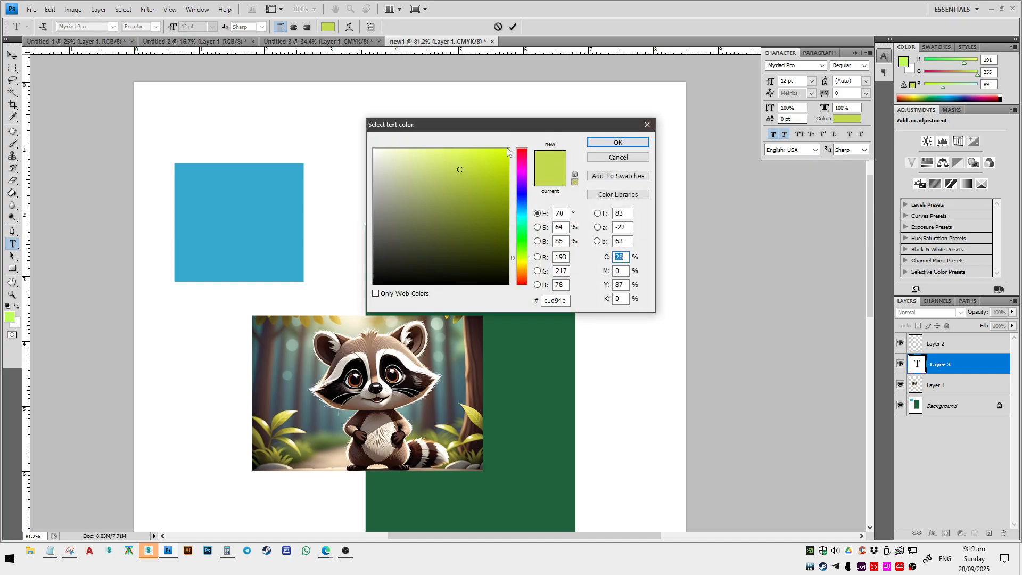
pyautogui.click(420, 250)
pyautogui.click(616, 142)
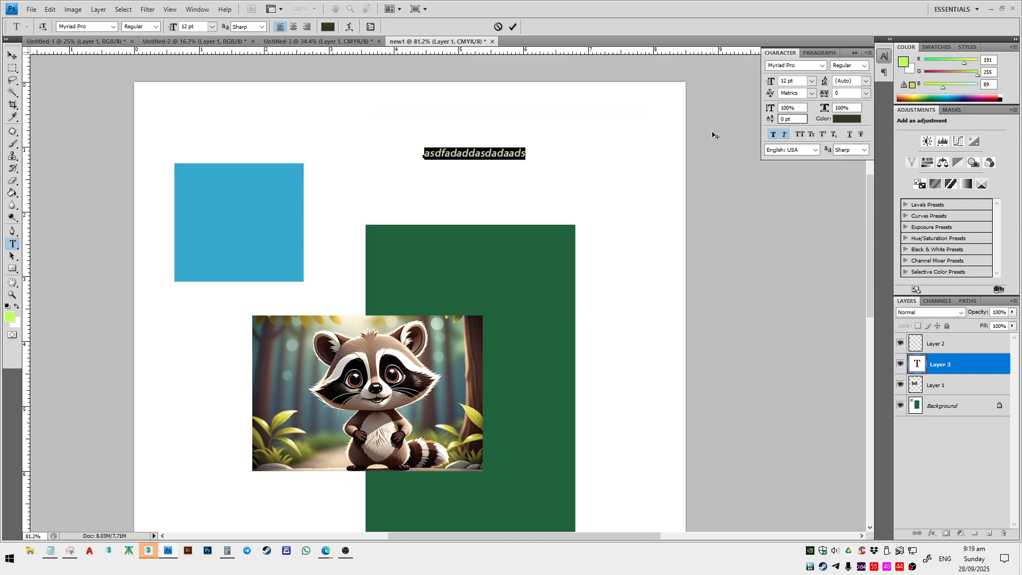
# - Try a horizontal scale of 200% on the text line, and restore it to 100%
pyautogui.click(857, 107)
pyautogui.write('2')
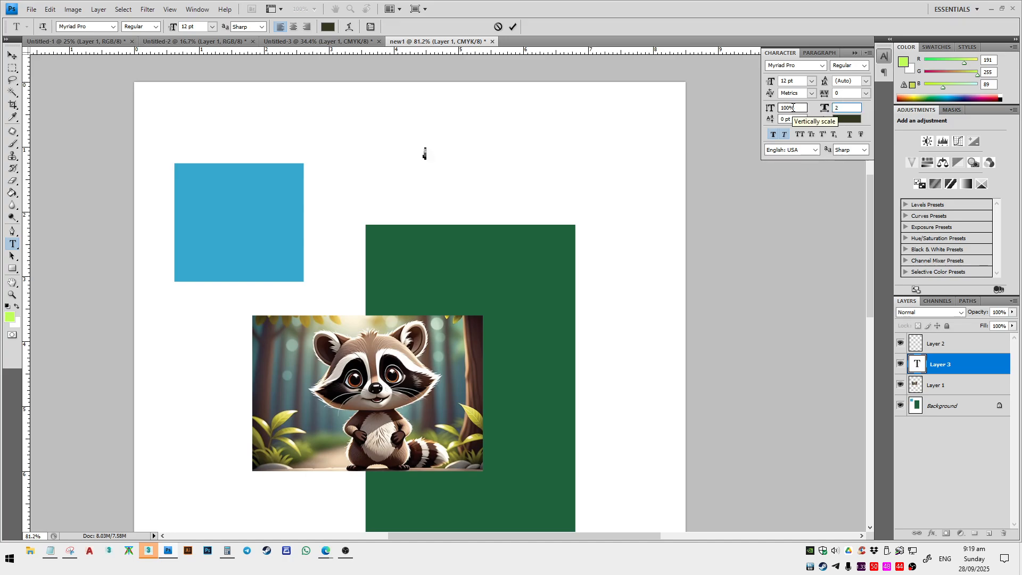
pyautogui.write('00')
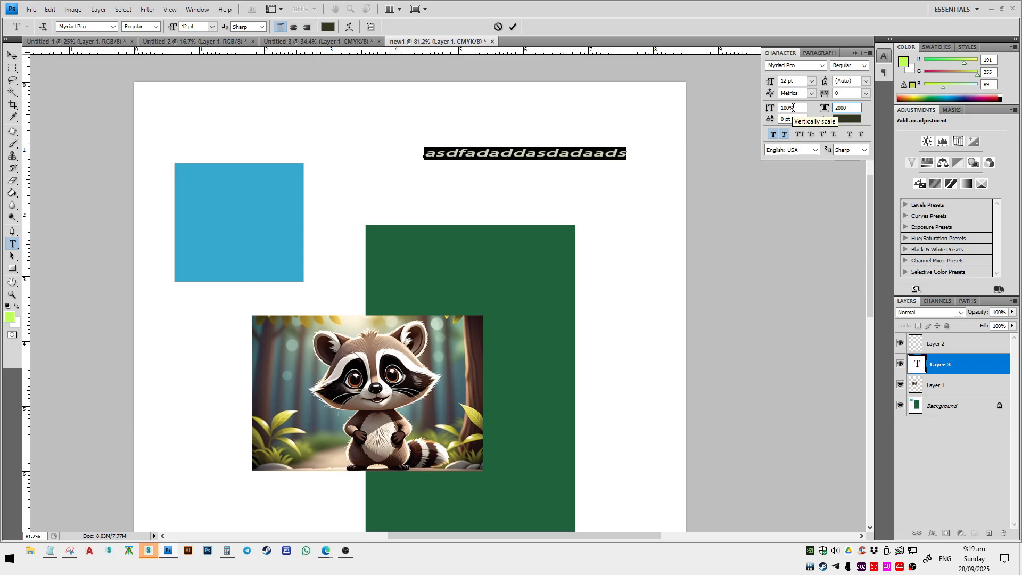
pyautogui.write('0')
pyautogui.press('BackSpace')
pyautogui.press('BackSpace')
pyautogui.press('BackSpace')
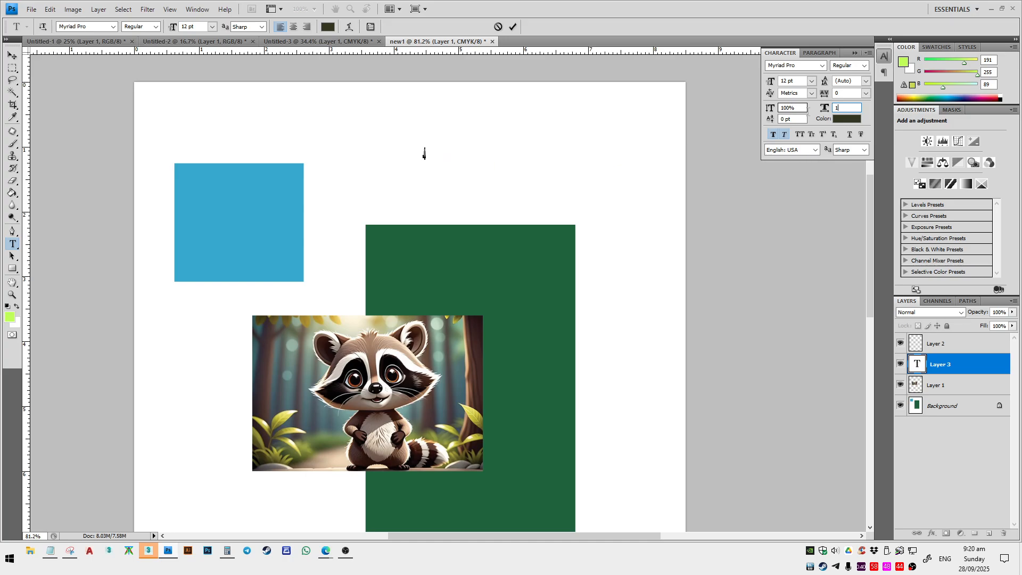
pyautogui.write('00')
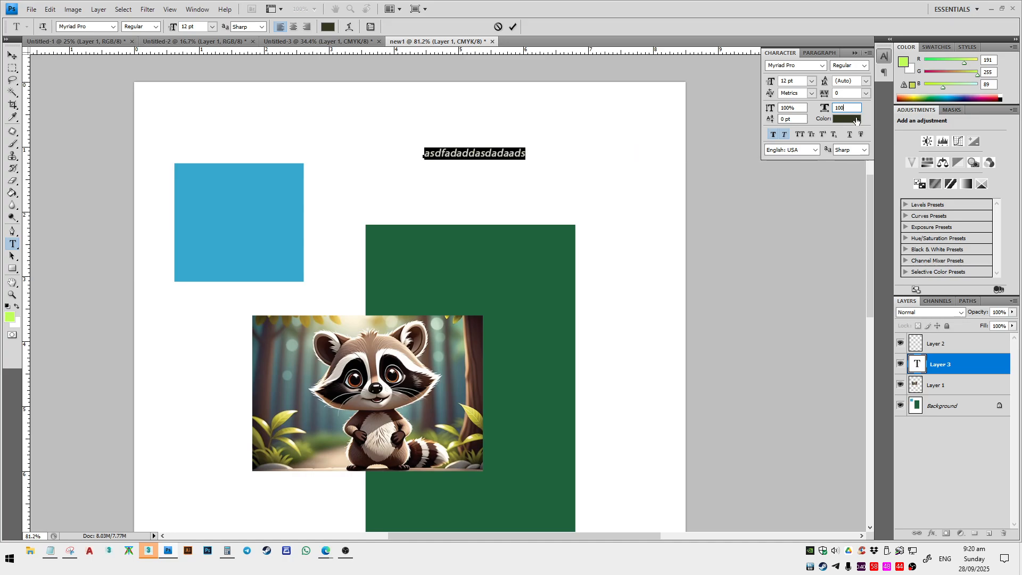
# - Try a tracking value of 200 on the whole text line
pyautogui.click(866, 94)
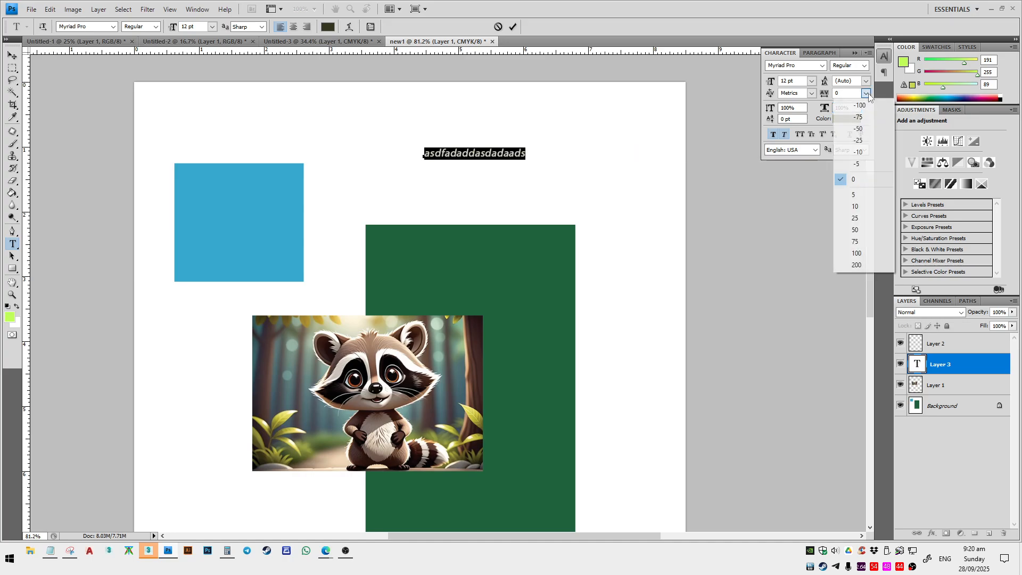
pyautogui.click(857, 269)
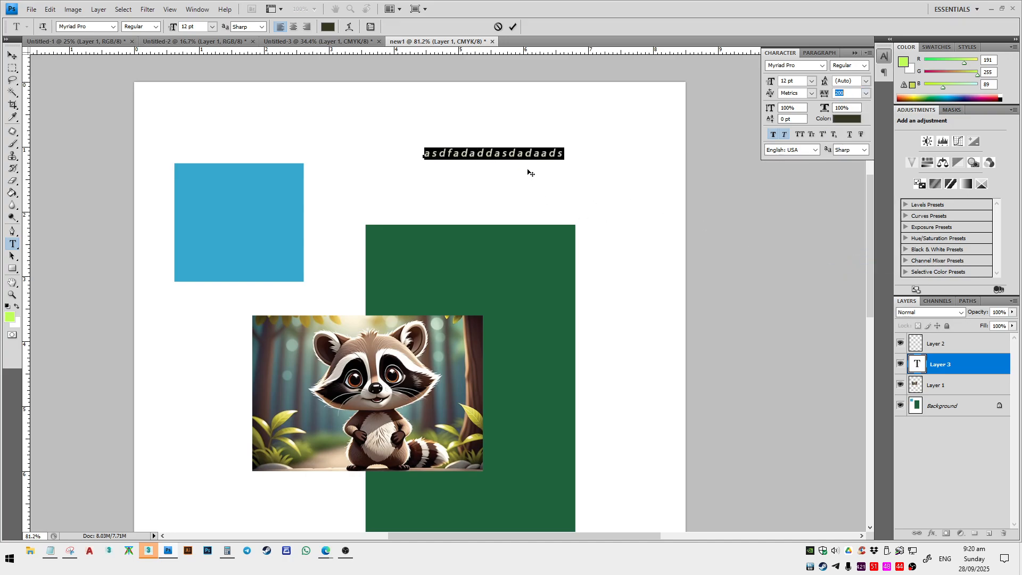
pyautogui.click(546, 152)
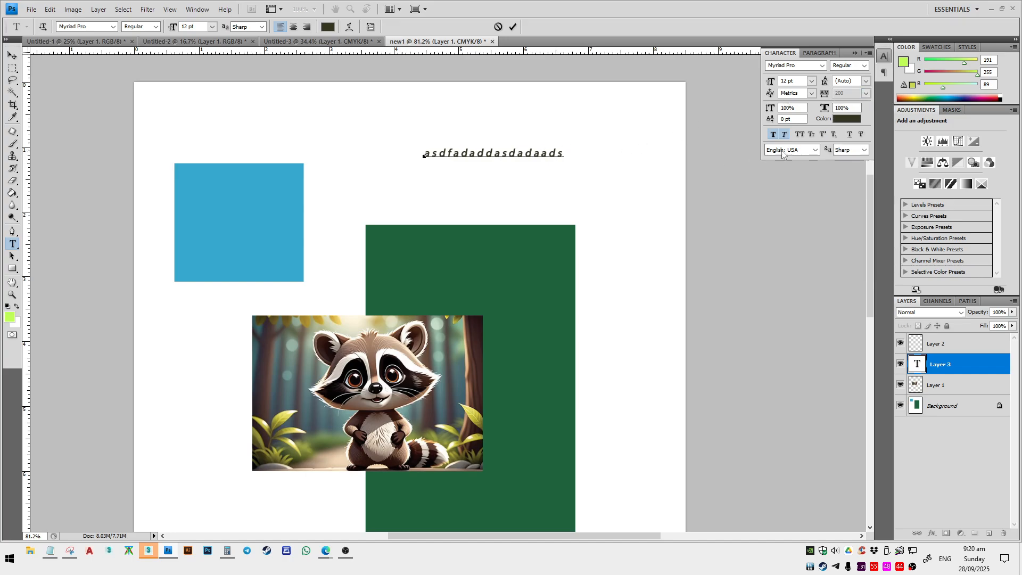
# - Set the tracking of the whole text line to 250 and commit the text with the Move tool
pyautogui.hotkey('ctrl', 'a')
pyautogui.click(840, 93)
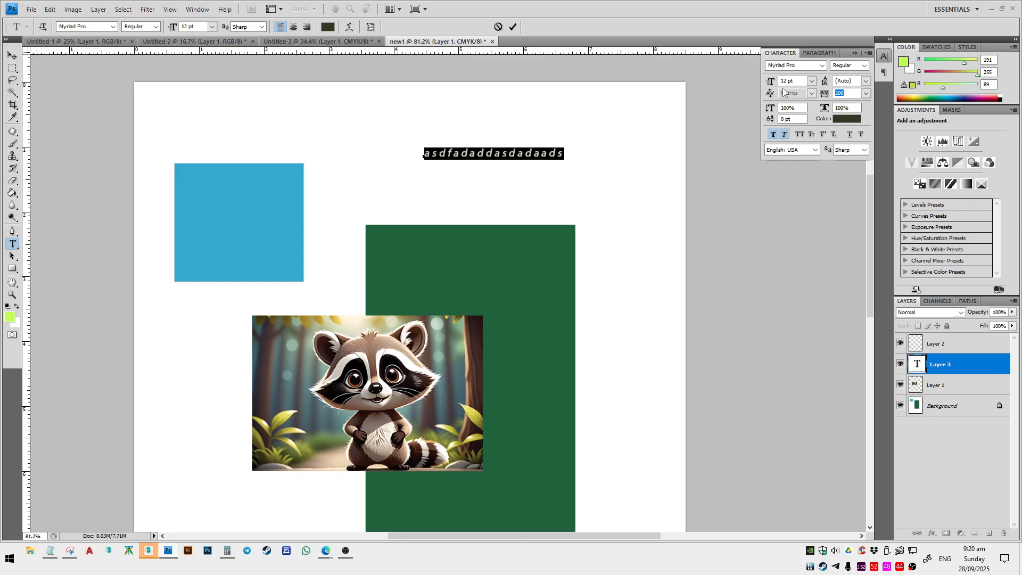
pyautogui.write('25')
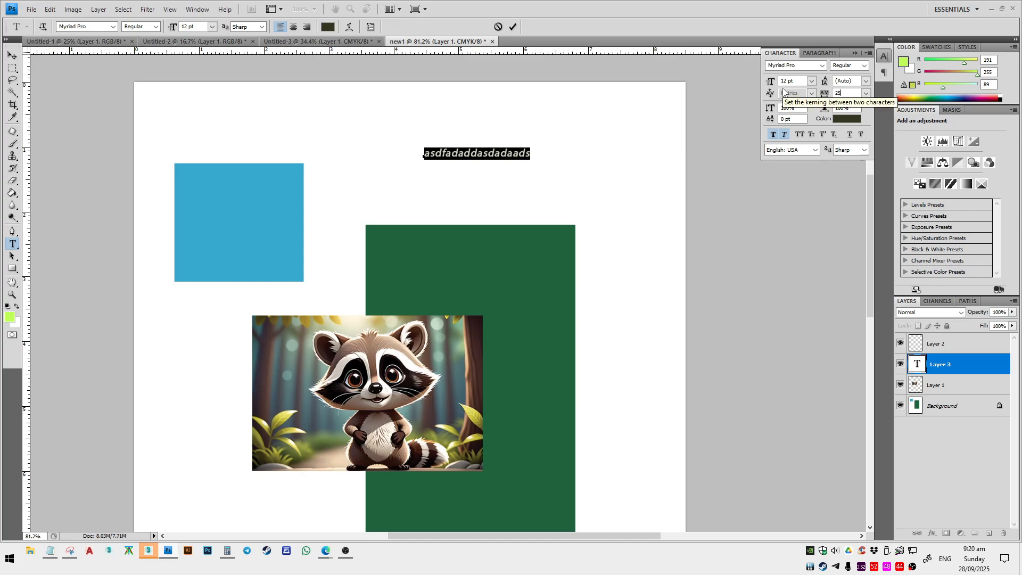
pyautogui.write('0')
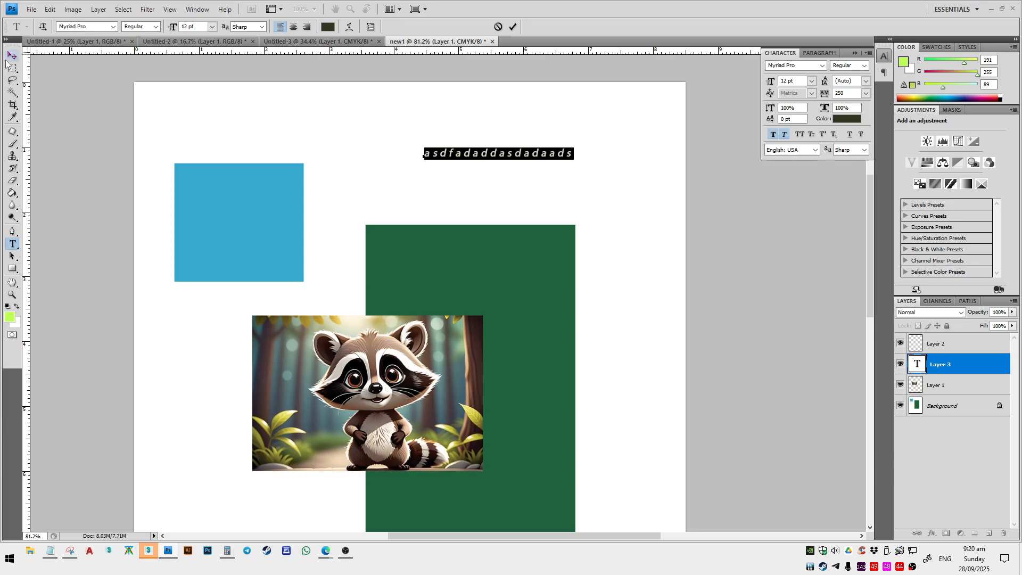
pyautogui.click(13, 56)
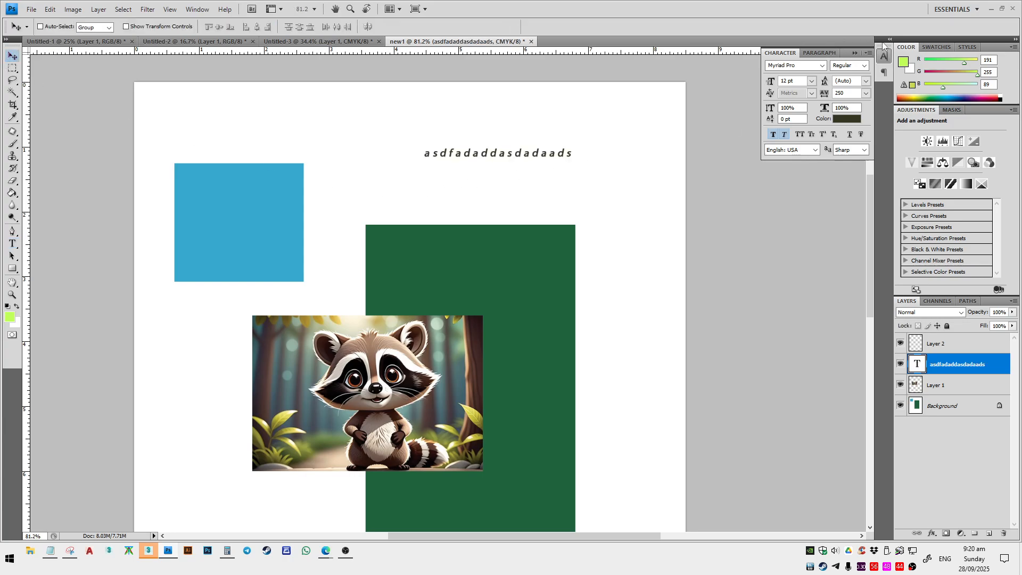
# - Expand the docked Character and Paragraph settings, view the paragraph options, and return to the character options
pyautogui.click(889, 40)
pyautogui.click(890, 39)
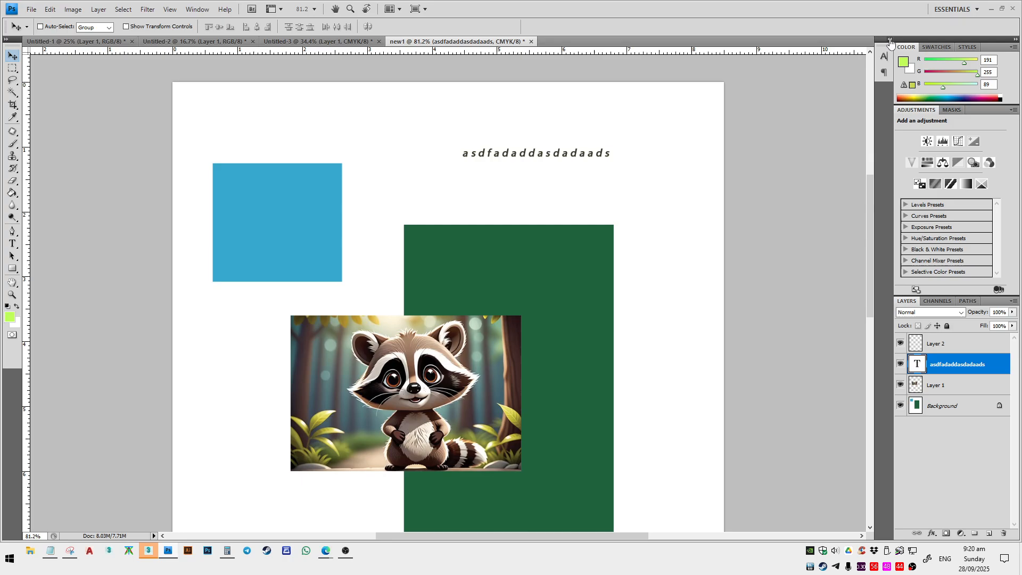
pyautogui.click(890, 39)
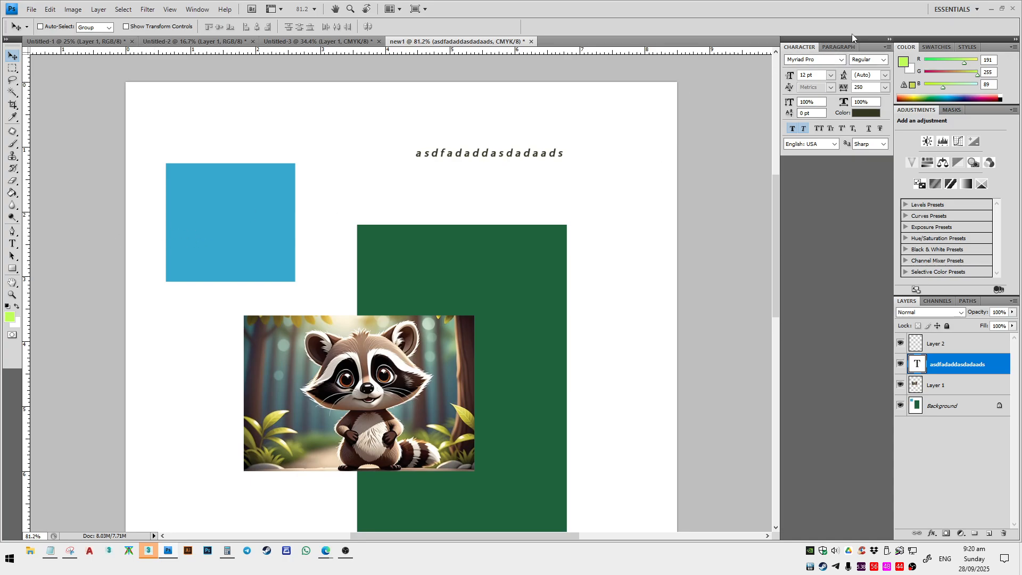
pyautogui.click(838, 47)
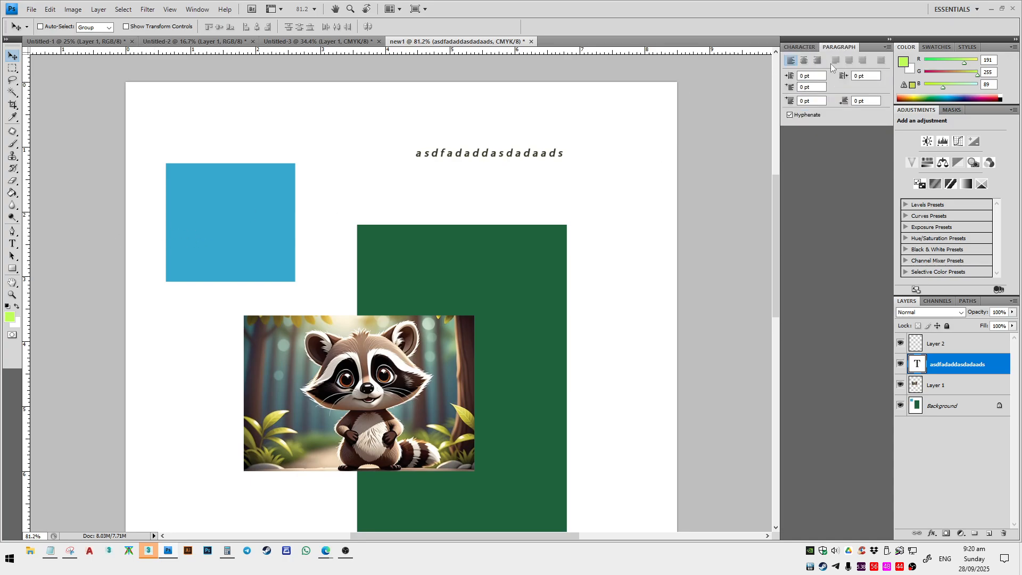
pyautogui.click(799, 47)
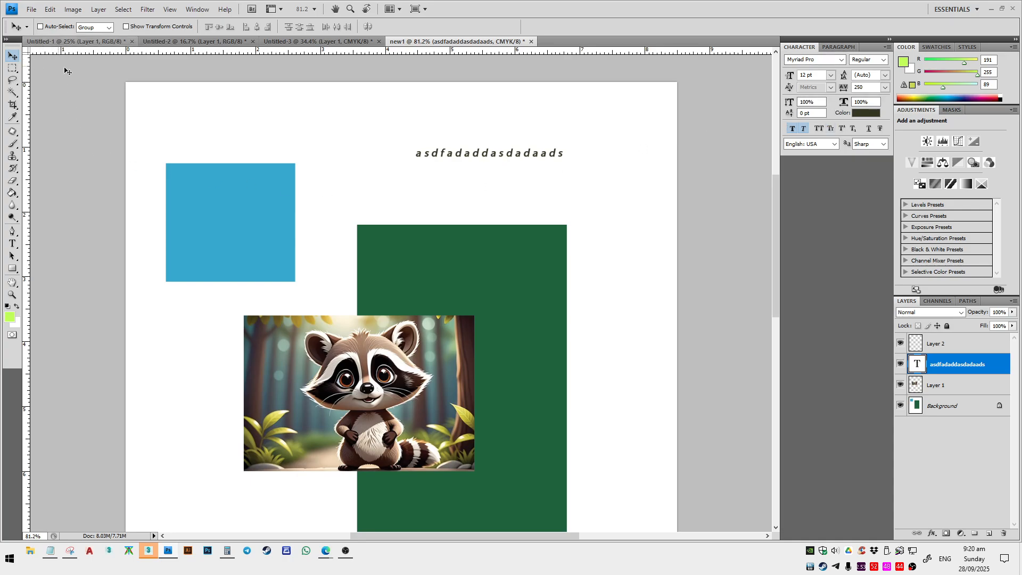
# - Select Layer 1 and move the raccoon image up so it overlaps both the blue square and the green rectangle
pyautogui.scroll(-1, 148, 262)
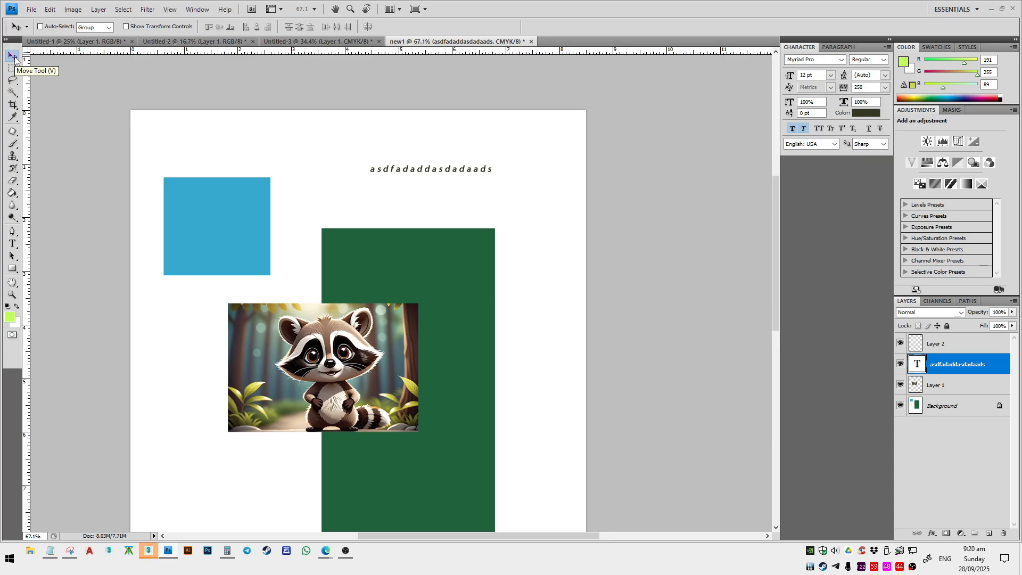
pyautogui.click(934, 408)
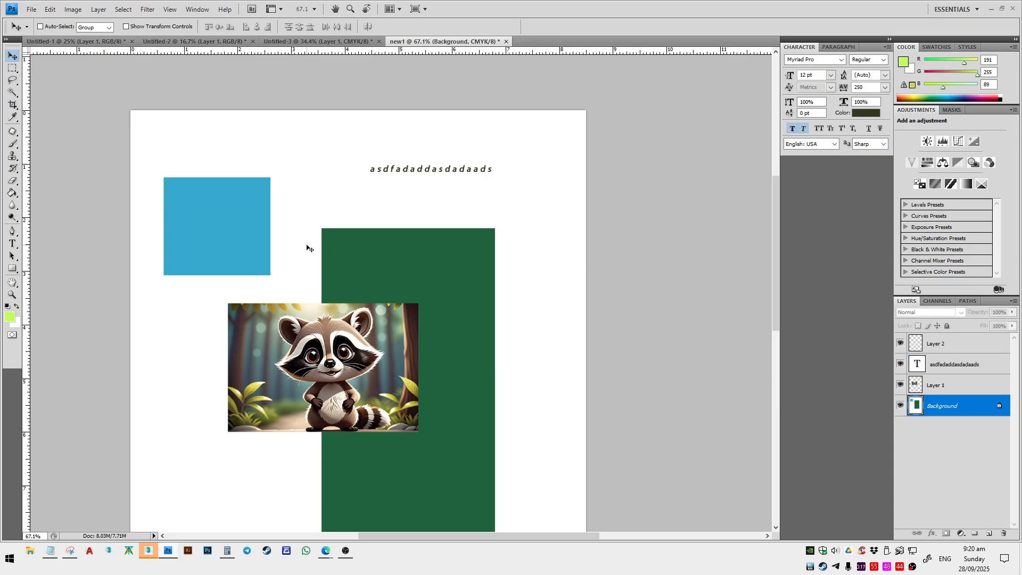
pyautogui.click(974, 385)
pyautogui.moveTo(310, 359); pyautogui.dragTo(299, 263)
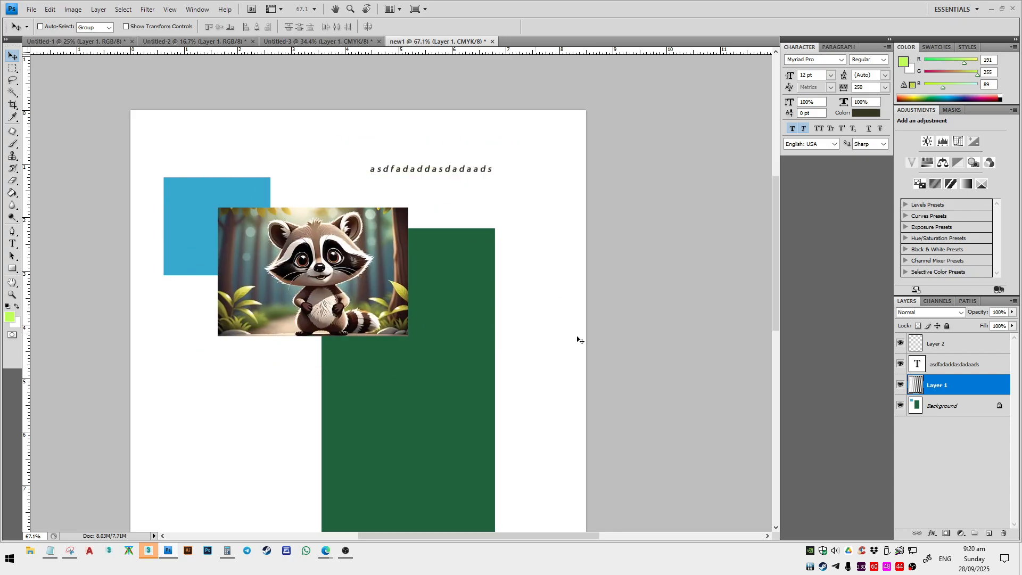
# - Try to move the locked Background layer and dismiss the resulting message
pyautogui.click(957, 368)
pyautogui.click(920, 408)
pyautogui.click(250, 213)
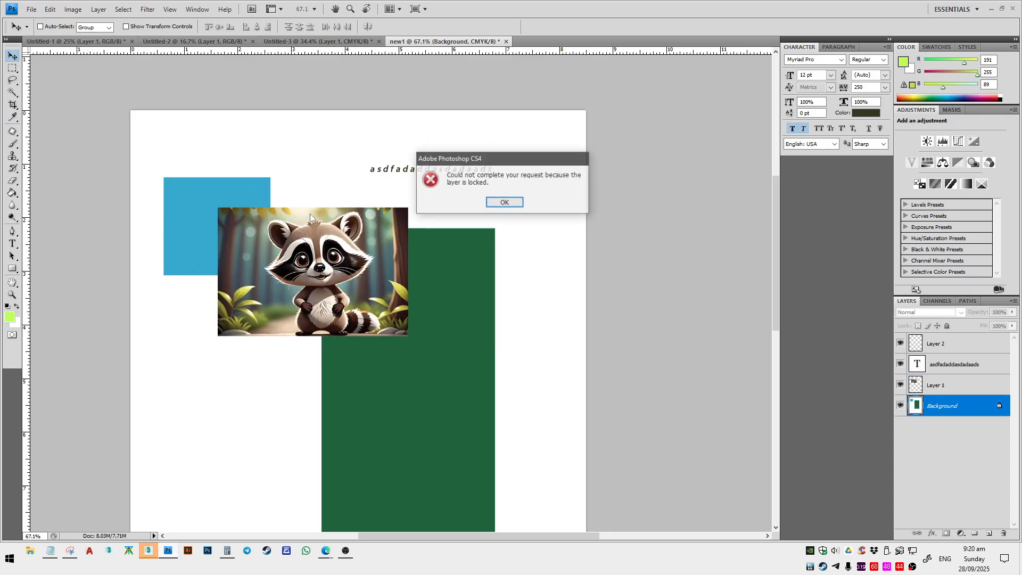
pyautogui.click(504, 205)
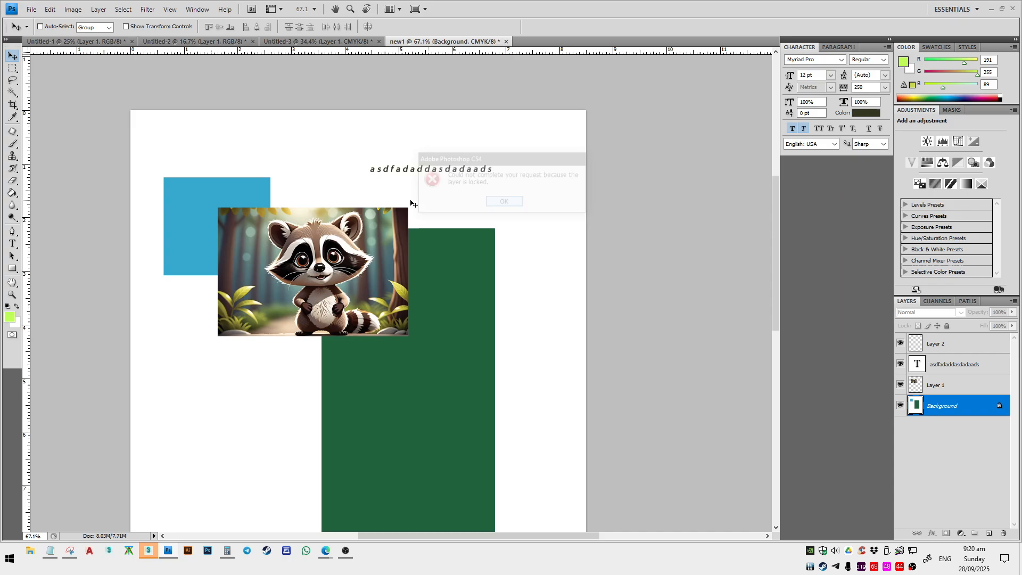
pyautogui.click(503, 202)
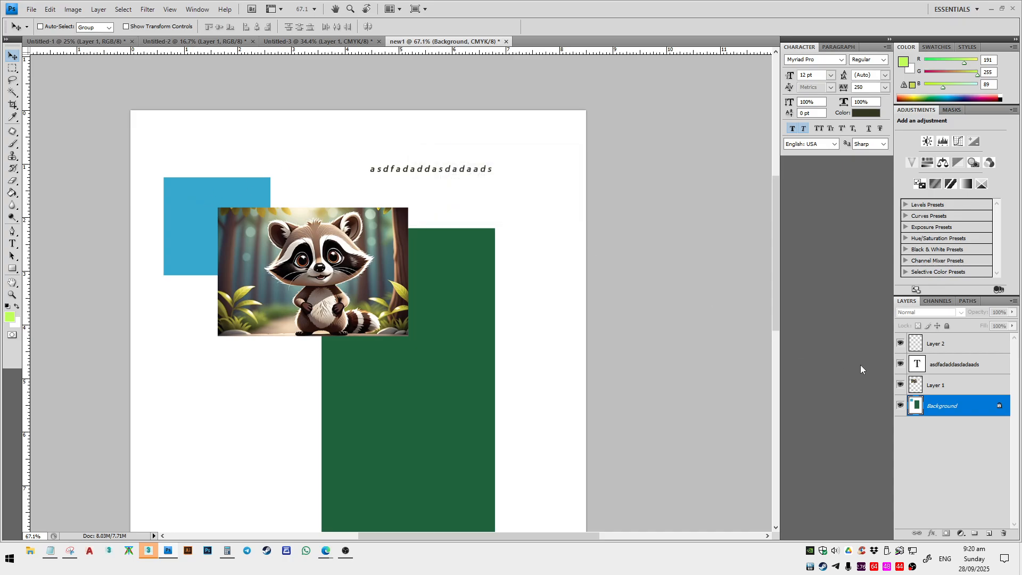
# - Convert the locked Background into a regular layer named Layer 0
pyautogui.doubleClick(1001, 410)
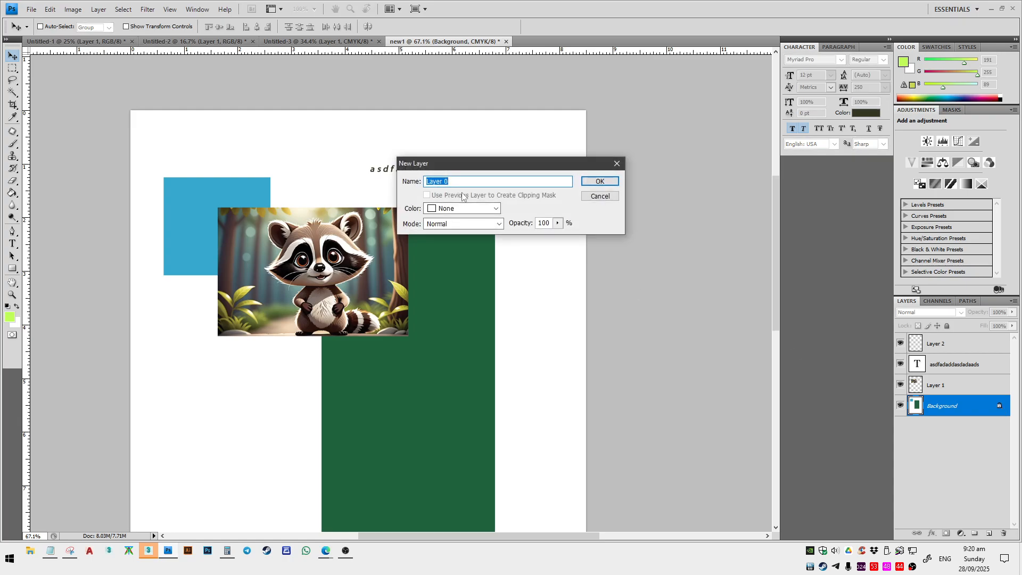
pyautogui.click(600, 182)
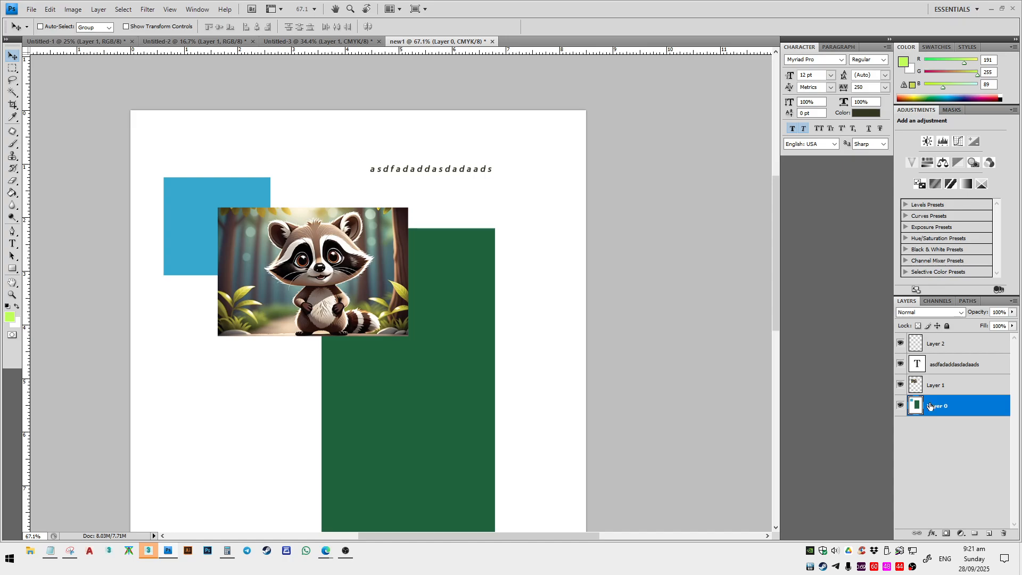
# - Try moving Layer 0 twice and the text layer once, undoing each move
pyautogui.moveTo(547, 228); pyautogui.dragTo(461, 309)
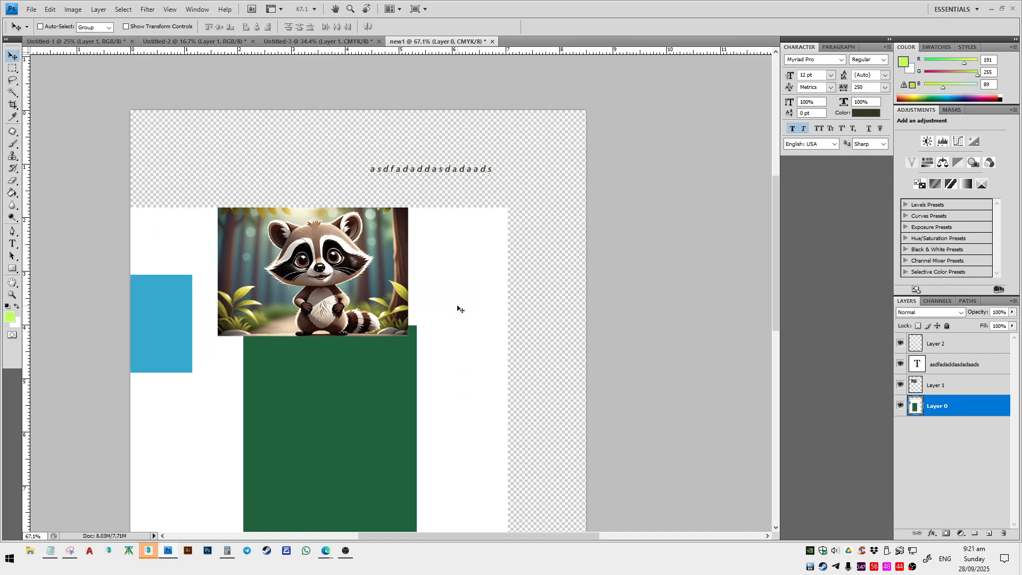
pyautogui.hotkey('ctrl', 'z')
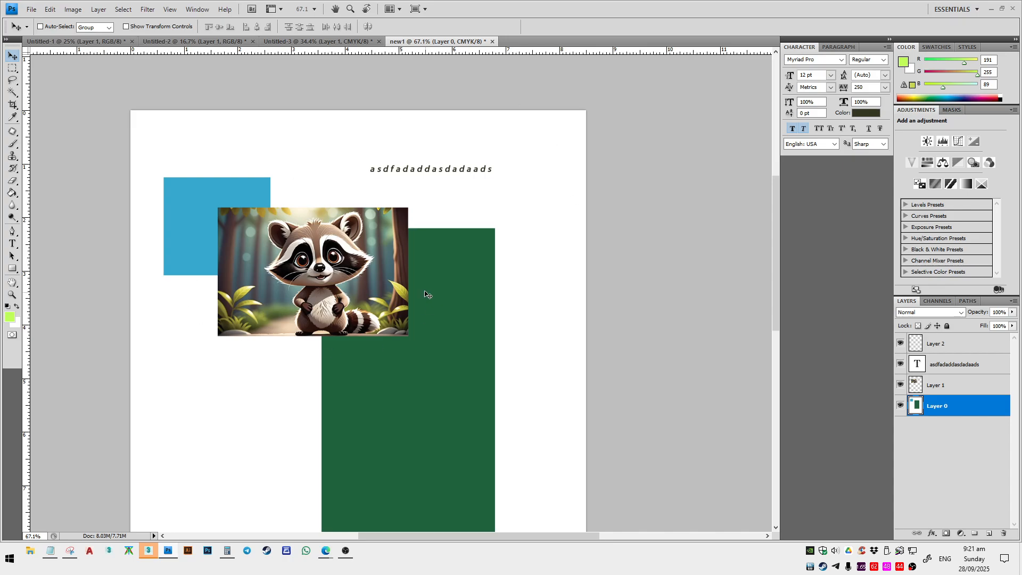
pyautogui.moveTo(464, 292); pyautogui.dragTo(316, 461)
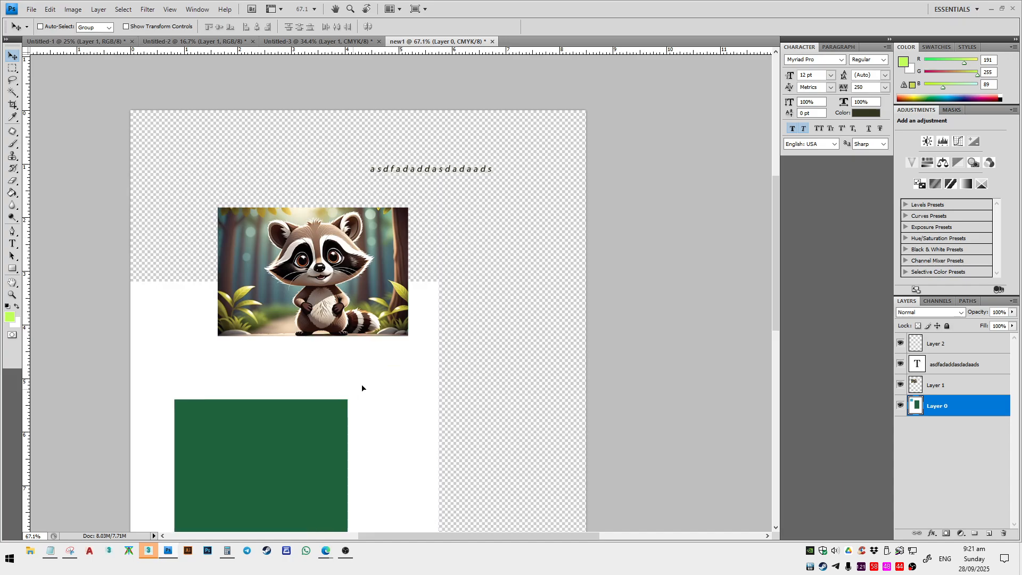
pyautogui.hotkey('ctrl', 'z')
pyautogui.click(923, 367)
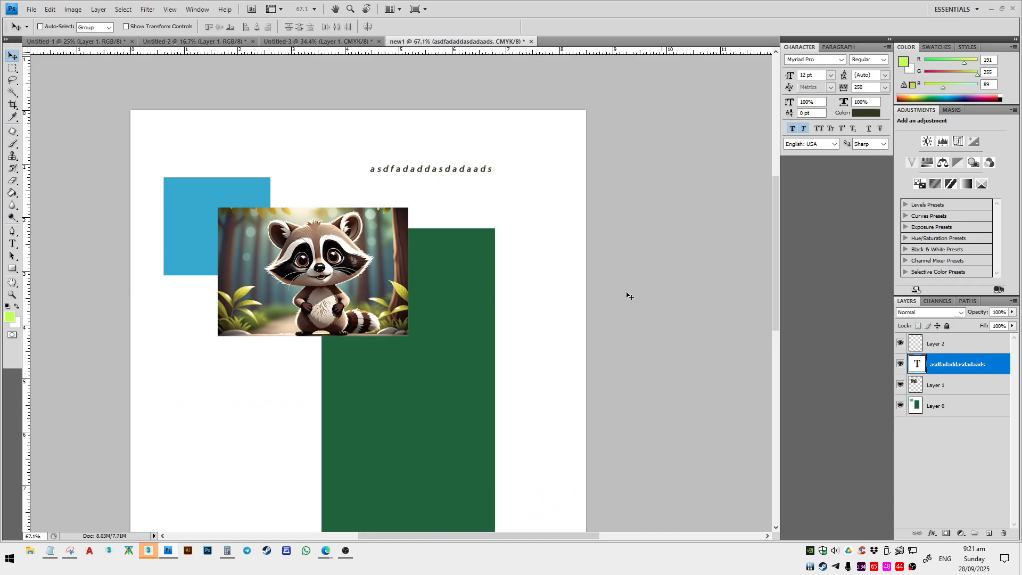
pyautogui.moveTo(450, 171); pyautogui.dragTo(566, 223)
pyautogui.hotkey('ctrl', 'z')
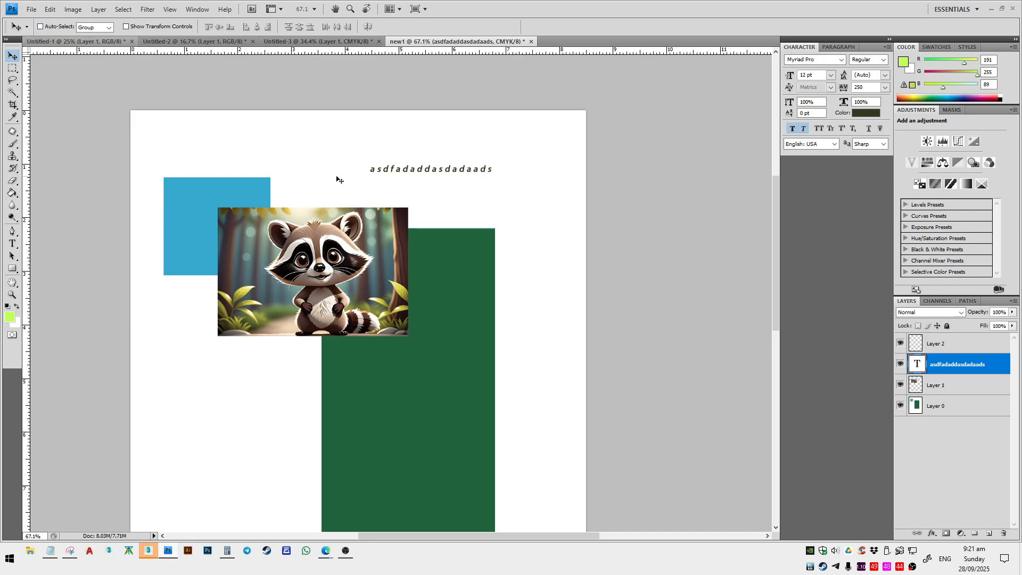
# - Turn on Auto-Select, try moving the green rectangle's layer directly on the canvas, and undo the move
pyautogui.click(41, 27)
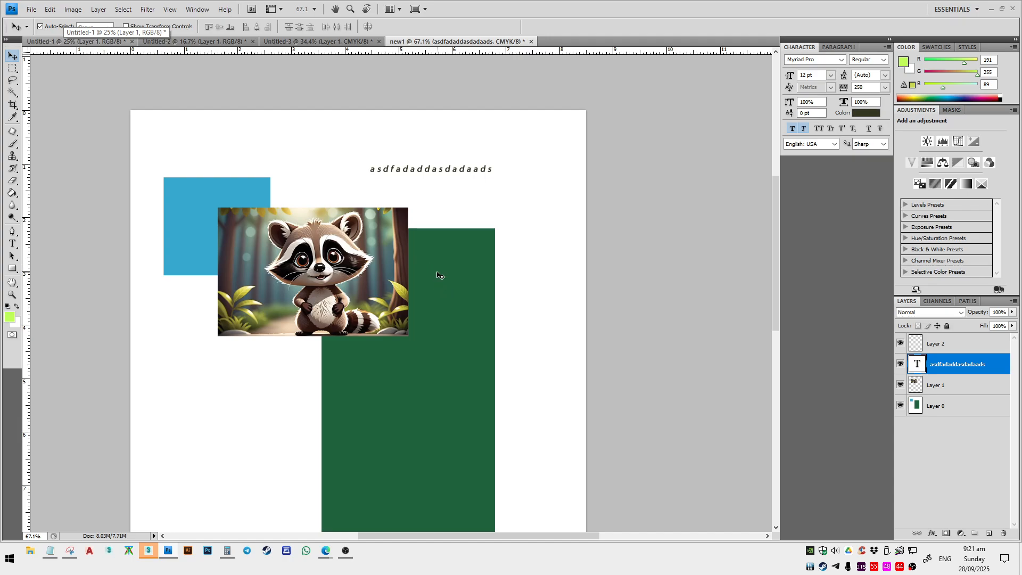
pyautogui.moveTo(437, 276); pyautogui.dragTo(499, 327)
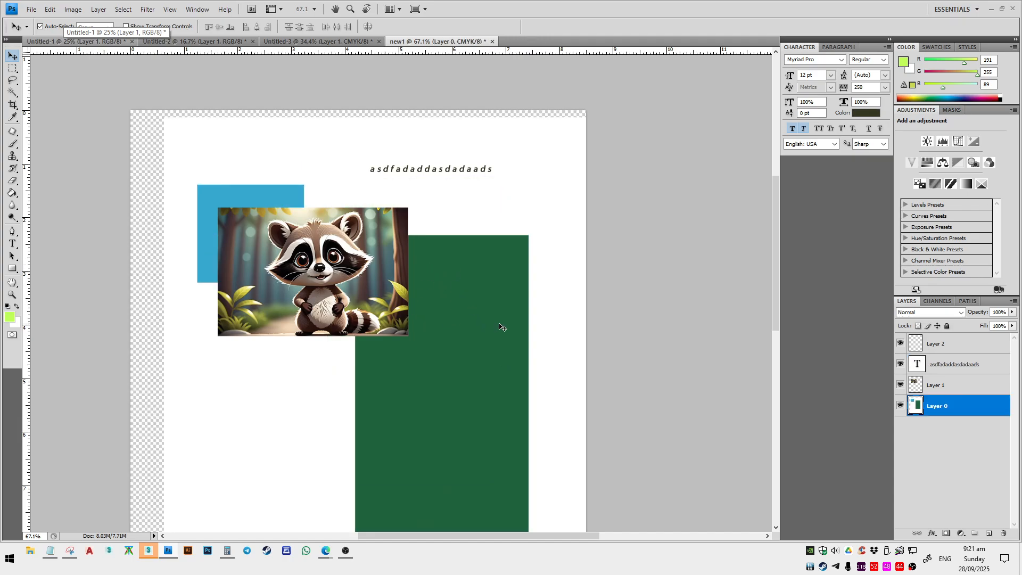
pyautogui.hotkey('ctrl', 'z')
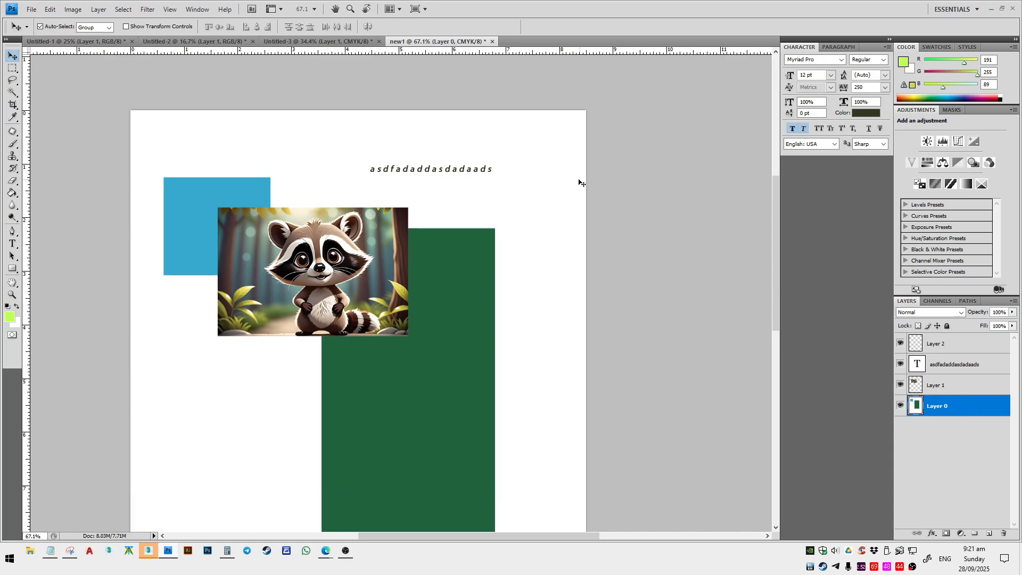
# - Try selecting the text, raccoon and shapes layers by picking them on the canvas, and turn Auto-Select off
pyautogui.click(470, 173)
pyautogui.hotkey('alt', '[')
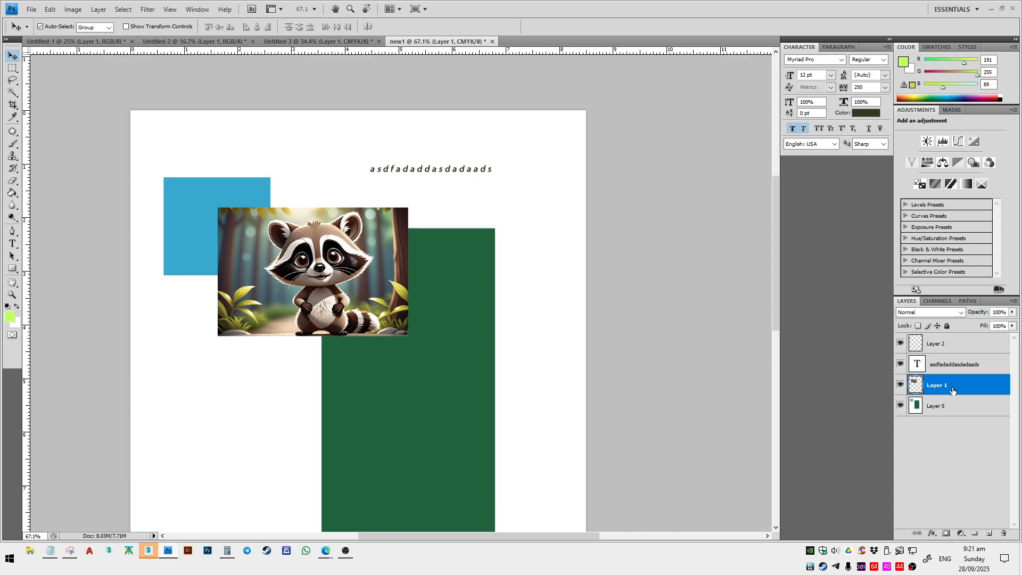
pyautogui.click(429, 179)
pyautogui.click(436, 172)
pyautogui.click(306, 215)
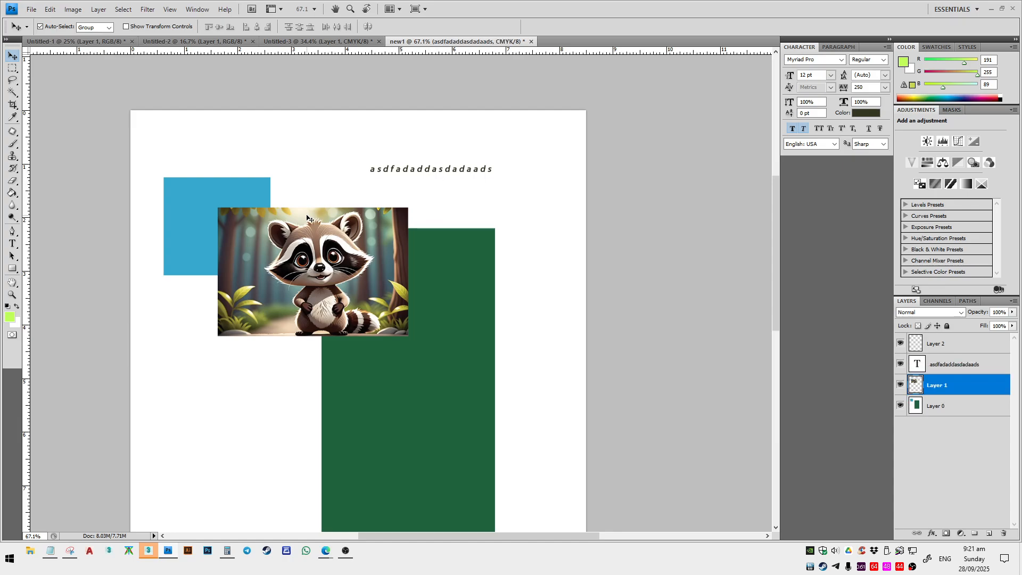
pyautogui.click(233, 192)
pyautogui.click(253, 213)
pyautogui.click(482, 324)
pyautogui.click(59, 27)
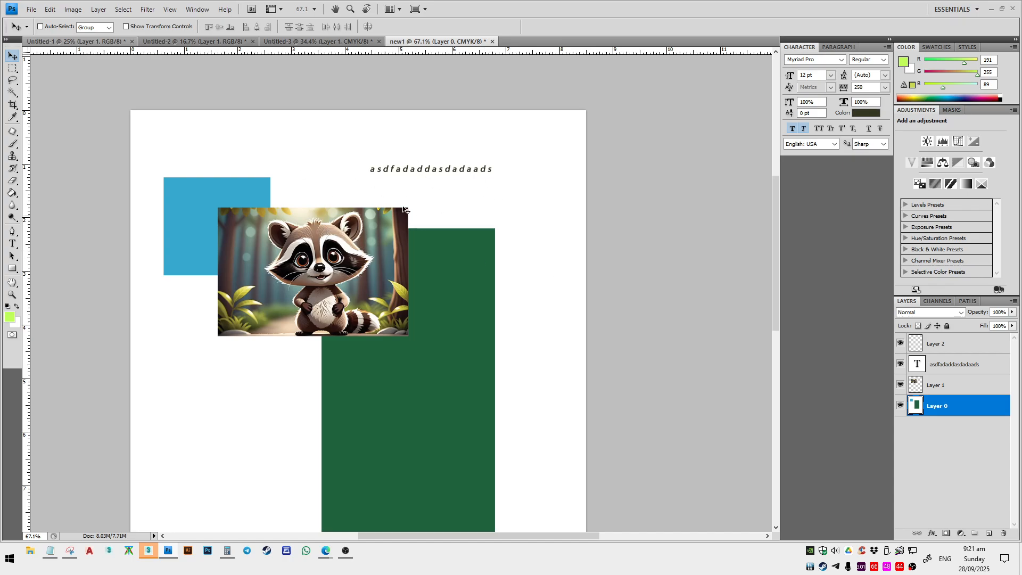
# - Select the text layer from the list of layers under the pointer, and move the text line right and slightly down
pyautogui.rightClick(359, 257)
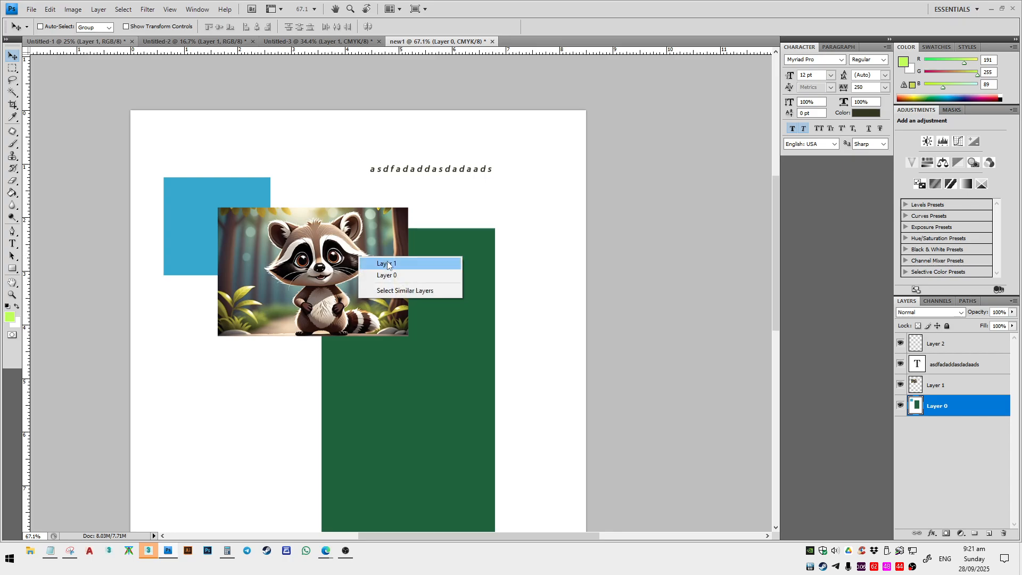
pyautogui.click(340, 232)
pyautogui.rightClick(306, 243)
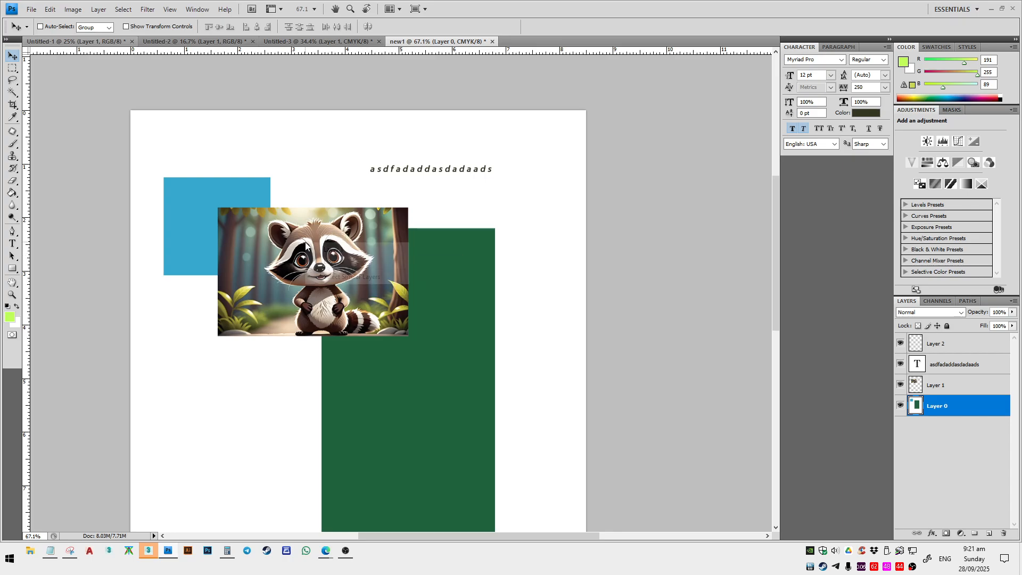
pyautogui.click(416, 176)
pyautogui.rightClick(417, 176)
pyautogui.click(417, 175)
pyautogui.moveTo(418, 173); pyautogui.dragTo(475, 183)
# - Select Layer 1 from the list of layers under the pointer, and move the raccoon image slightly lower
pyautogui.rightClick(364, 260)
pyautogui.click(364, 258)
pyautogui.moveTo(364, 259); pyautogui.dragTo(364, 284)
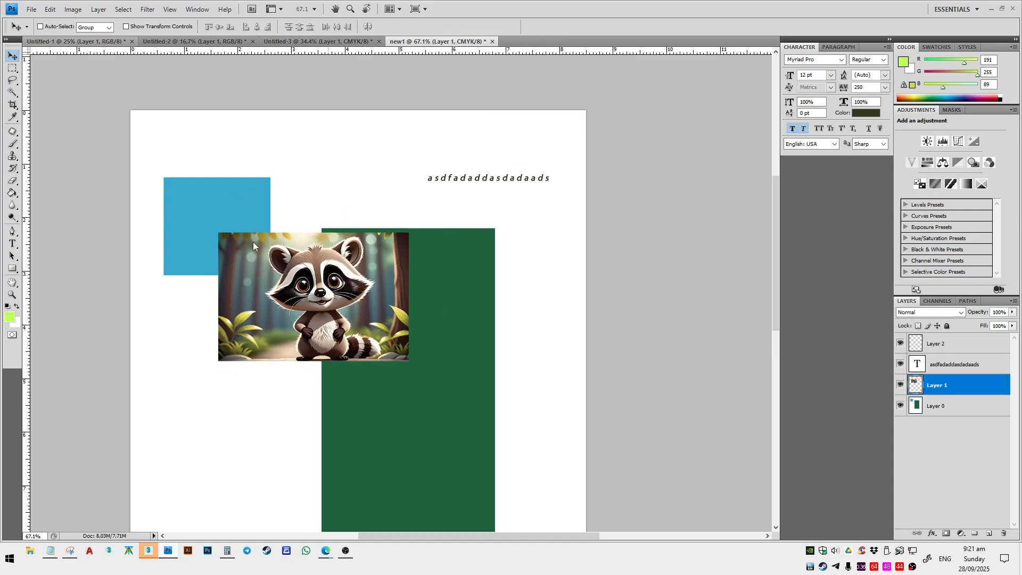
# - Try drawing elliptical selections across the raccoon image and the shapes with the Elliptical Marquee tool
pyautogui.click(13, 69)
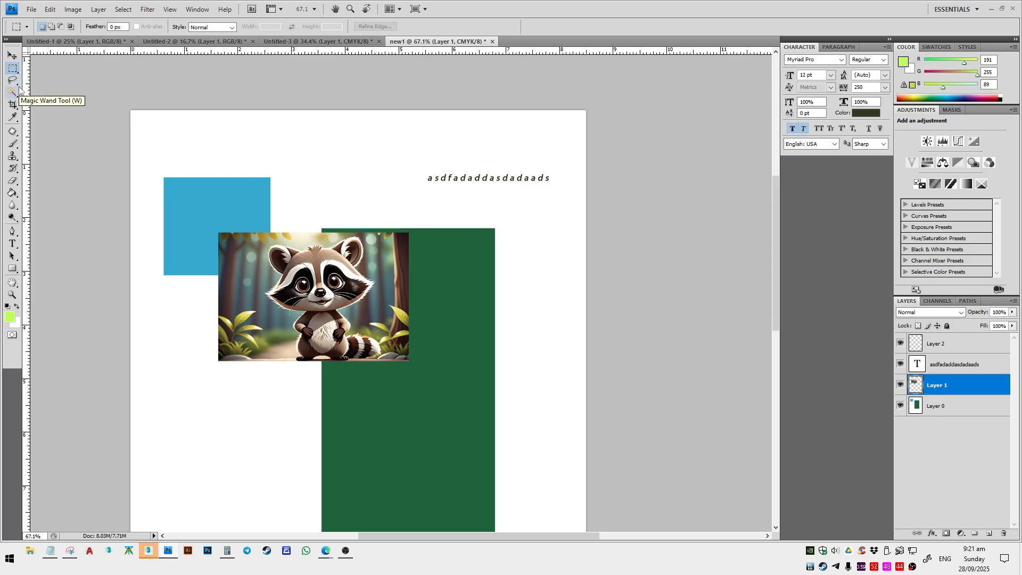
pyautogui.click(13, 74)
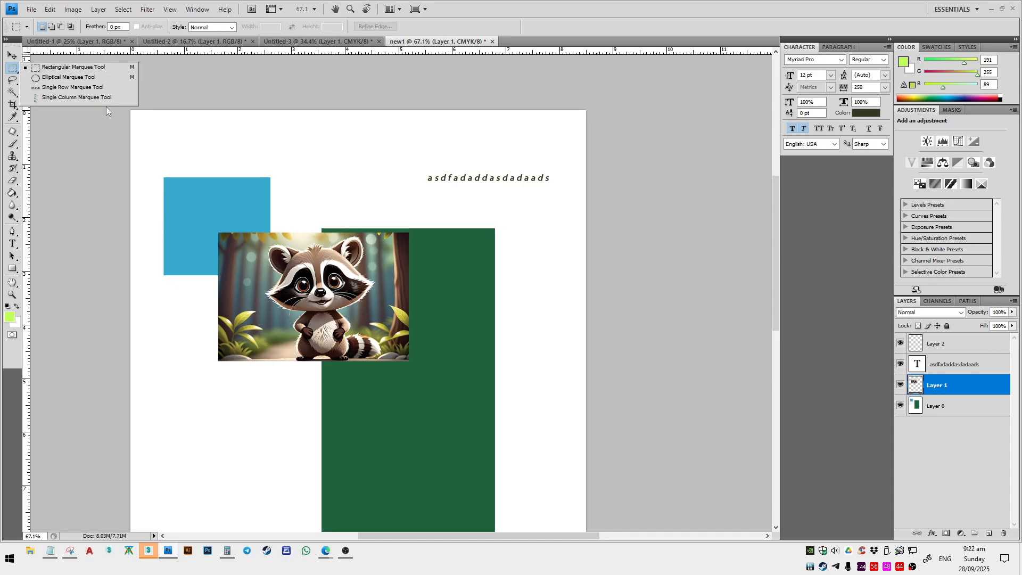
pyautogui.click(89, 78)
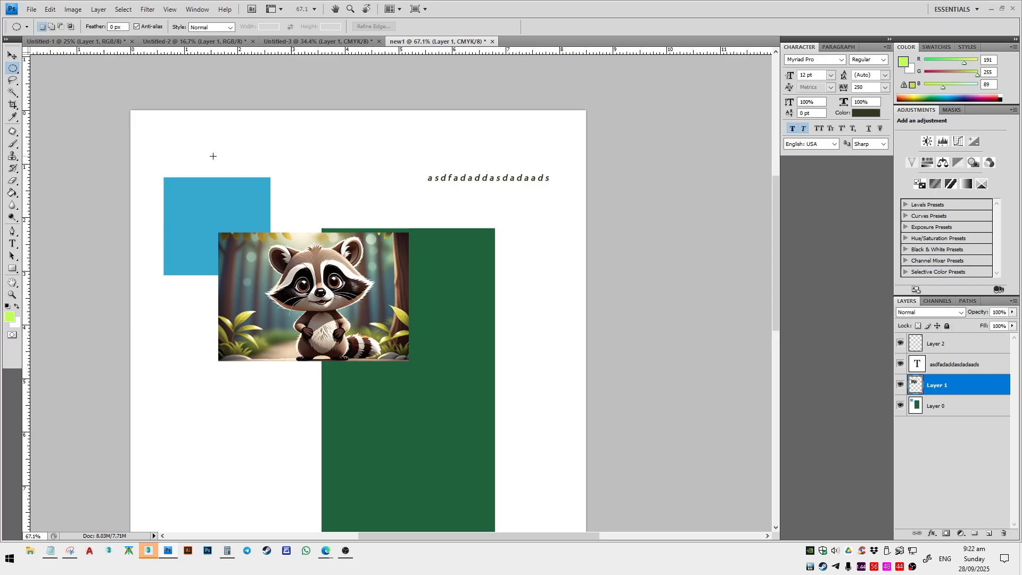
pyautogui.moveTo(456, 408); pyautogui.dragTo(458, 409)
pyautogui.moveTo(484, 197); pyautogui.dragTo(221, 327)
pyautogui.moveTo(504, 209); pyautogui.dragTo(271, 368)
# - Try outlining freehand selections over the raccoon image with the Lasso tool, and deselect the last one
pyautogui.click(10, 81)
pyautogui.moveTo(262, 221)
pyautogui.mouseDown()
pyautogui.moveTo(272, 348)
pyautogui.moveTo(433, 356)
pyautogui.moveTo(381, 239)
pyautogui.moveTo(313, 187)
pyautogui.moveTo(299, 141)
pyautogui.moveTo(242, 210)
pyautogui.moveTo(445, 221)
pyautogui.moveTo(397, 189)
pyautogui.moveTo(373, 152)
pyautogui.mouseUp()
pyautogui.moveTo(422, 308)
pyautogui.mouseDown()
pyautogui.moveTo(281, 396)
pyautogui.moveTo(438, 319)
pyautogui.mouseUp()
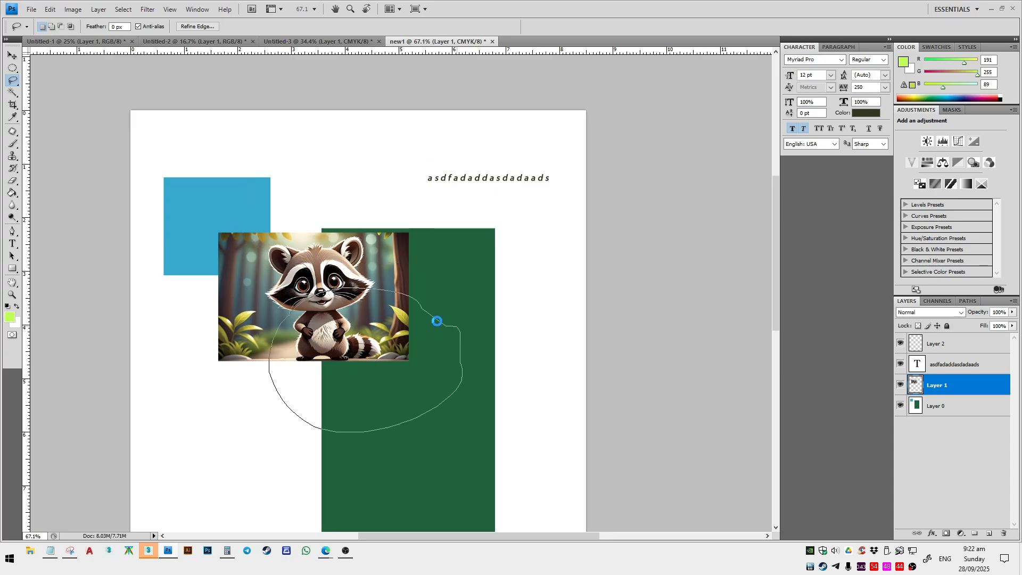
pyautogui.moveTo(344, 168)
pyautogui.mouseDown()
pyautogui.moveTo(344, 200)
pyautogui.moveTo(367, 153)
pyautogui.mouseUp()
pyautogui.moveTo(239, 287)
pyautogui.mouseDown()
pyautogui.moveTo(227, 346)
pyautogui.moveTo(246, 295)
pyautogui.mouseUp()
pyautogui.press('w')
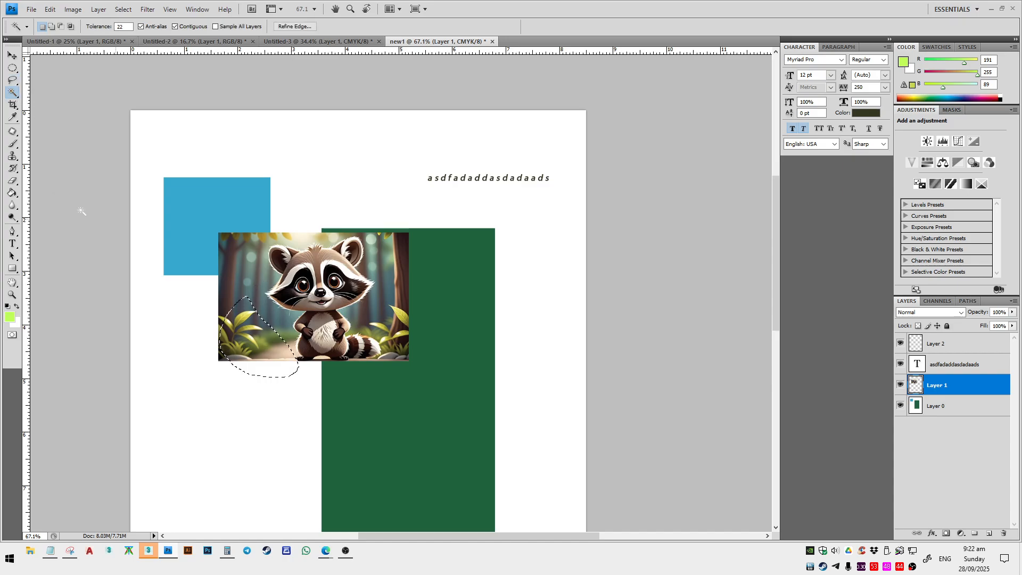
pyautogui.click(106, 9)
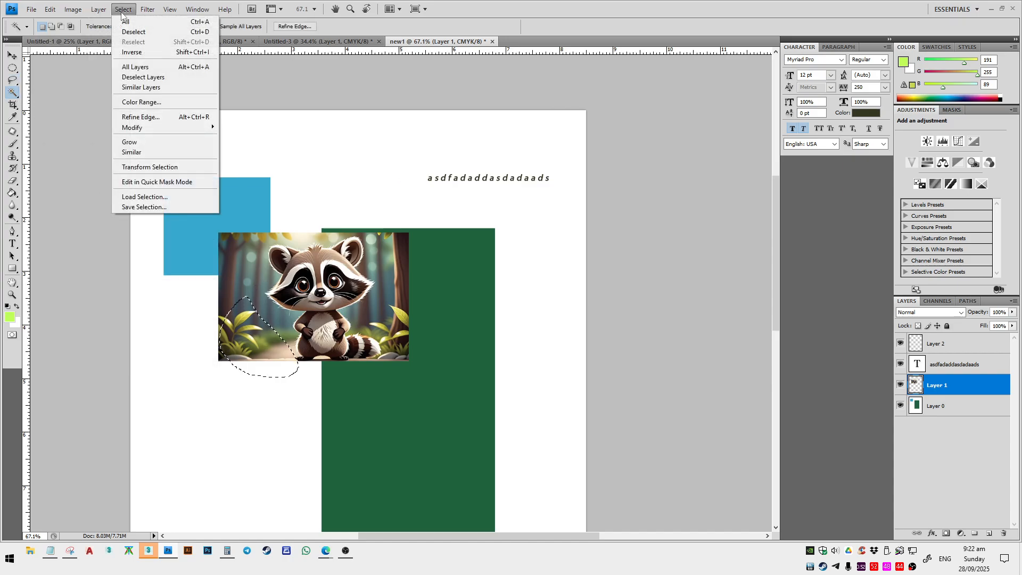
pyautogui.click(123, 9)
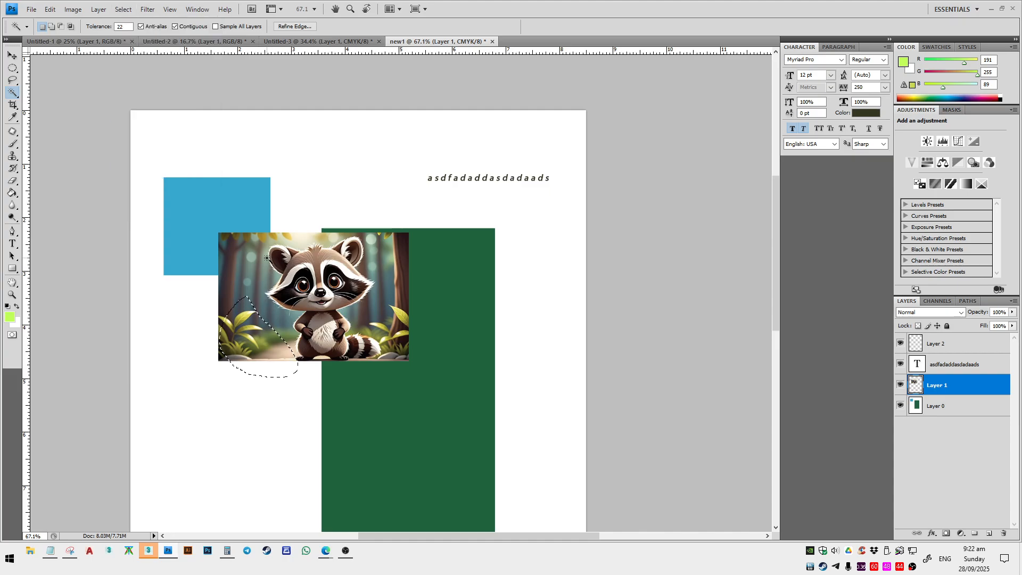
pyautogui.click(130, 11)
pyautogui.click(123, 9)
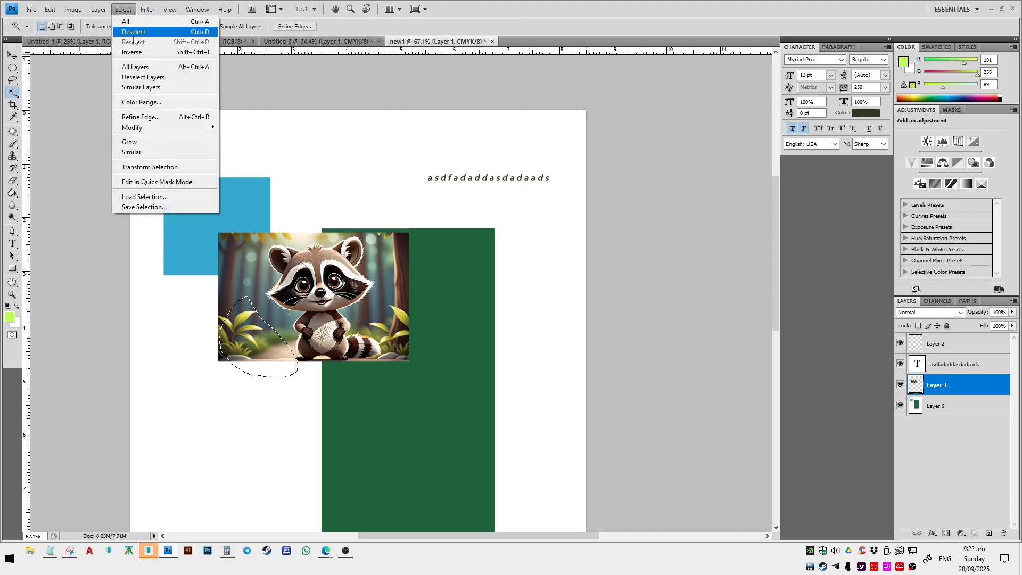
pyautogui.click(134, 31)
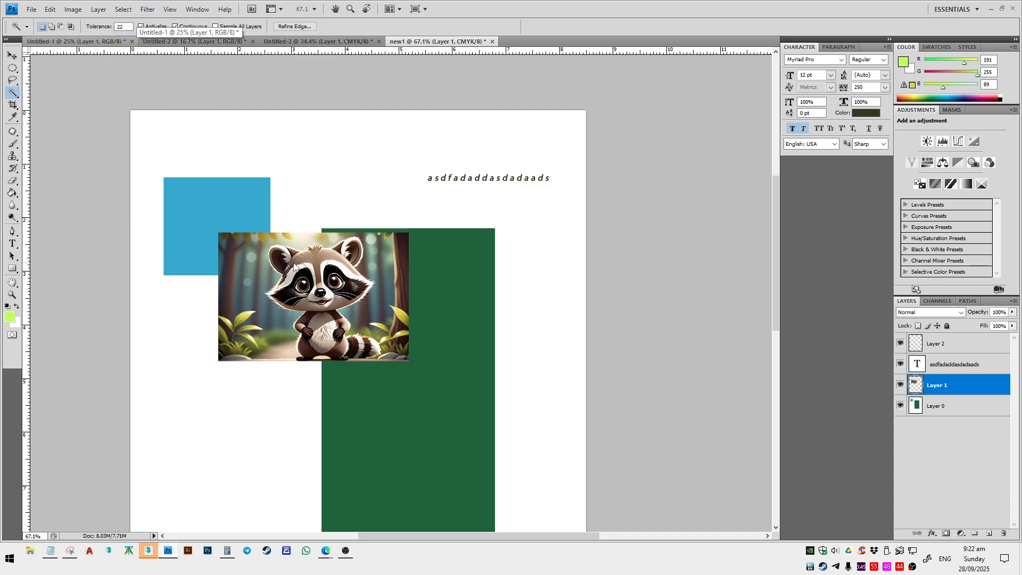
# - Try the Magic Wand on several parts of the raccoon and on the empty area around it on Layer 1
pyautogui.click(339, 262)
pyautogui.click(361, 289)
pyautogui.click(345, 284)
pyautogui.click(323, 303)
pyautogui.click(430, 272)
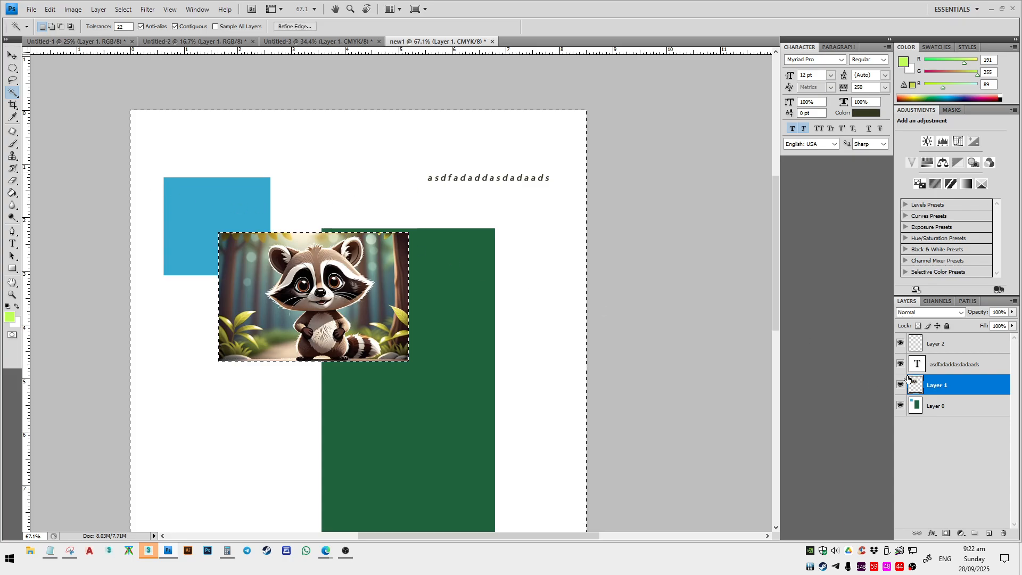
# - Try the Magic Wand on the green rectangle, blue square and white background of Layer 0, and clear the selection
pyautogui.click(953, 406)
pyautogui.click(487, 256)
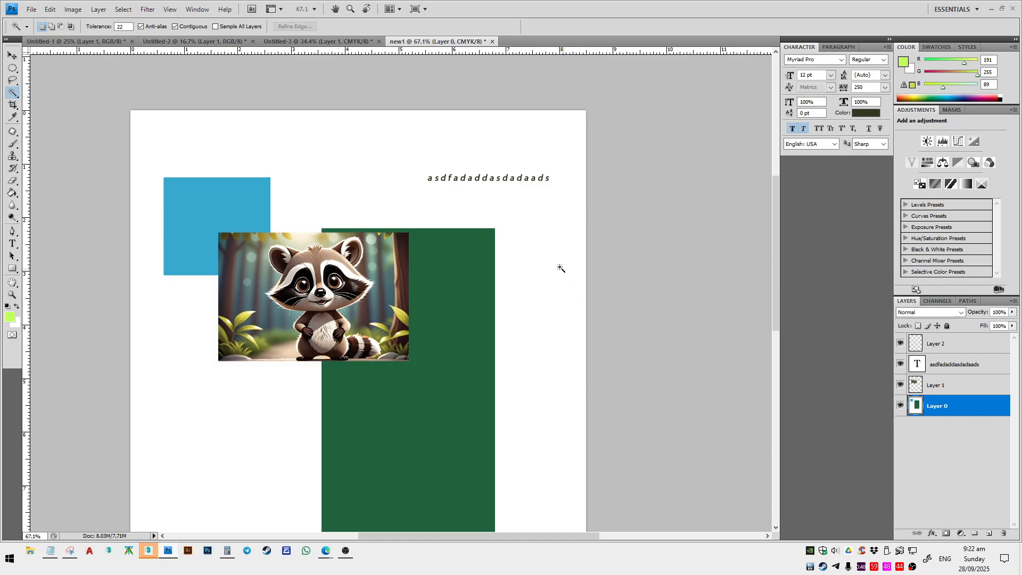
pyautogui.keyDown('shift'); pyautogui.click(208, 222); pyautogui.keyUp('shift')
pyautogui.keyDown('shift'); pyautogui.click(422, 196); pyautogui.keyUp('shift')
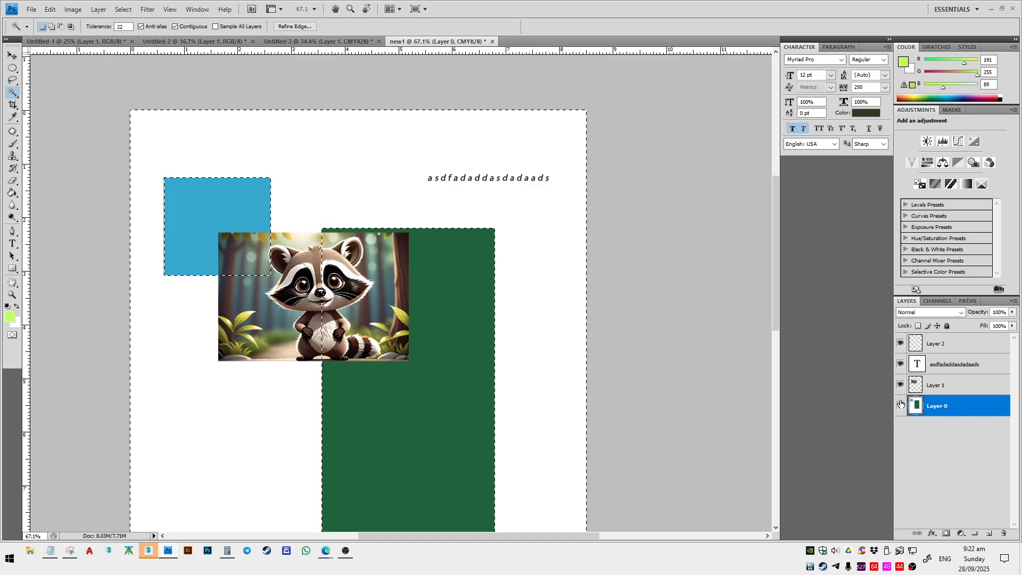
pyautogui.click(15, 94)
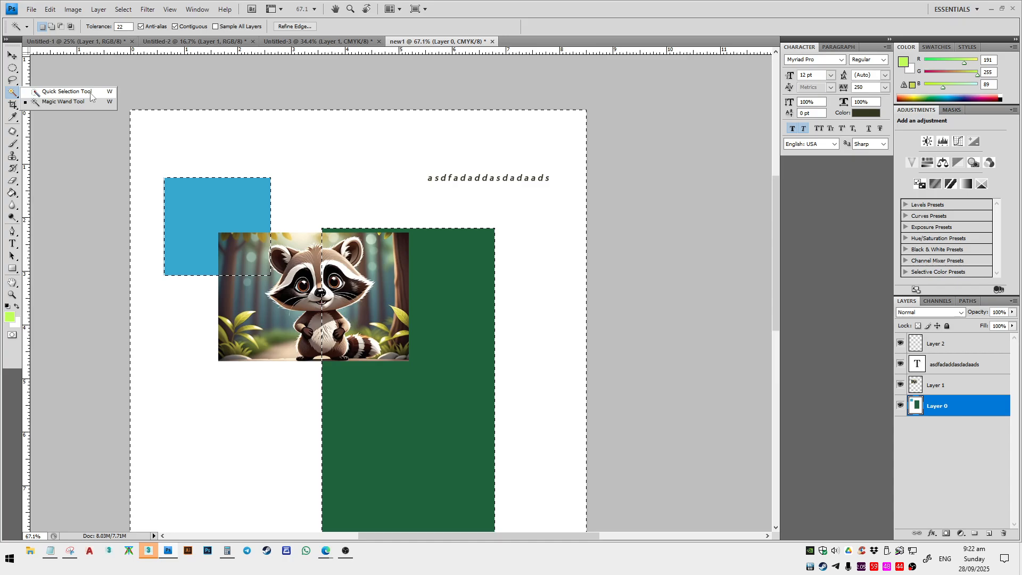
pyautogui.click(81, 103)
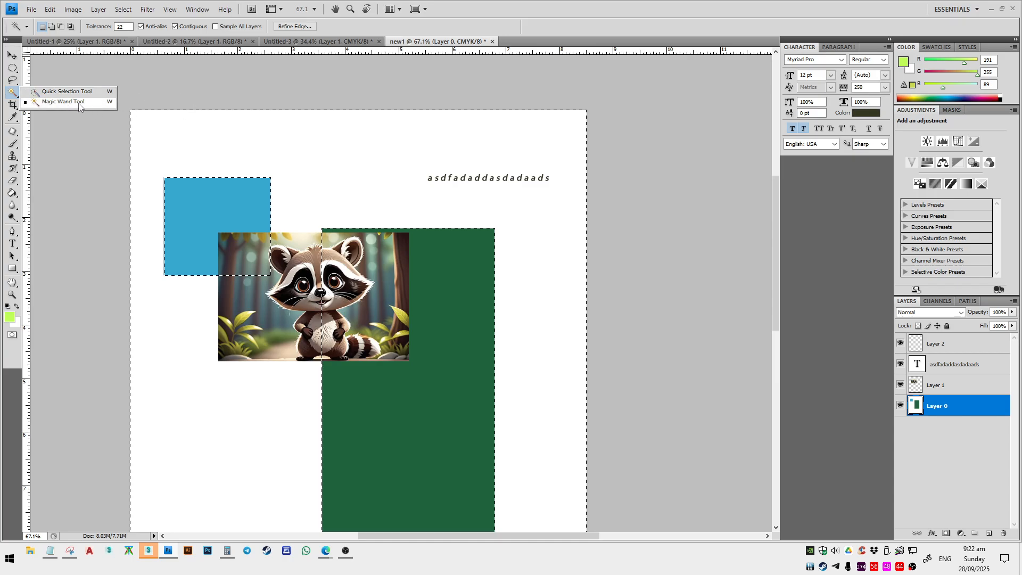
pyautogui.hotkey('ctrl', 'd')
# - Try framing the upper part of the page with the Crop tool, and cancel the crop
pyautogui.press('c')
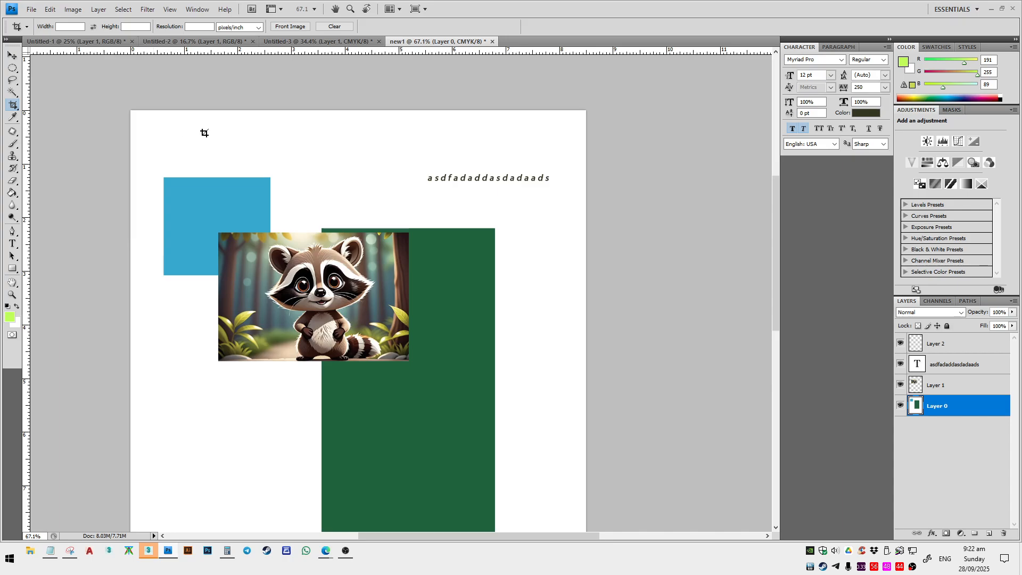
pyautogui.moveTo(96, 101); pyautogui.dragTo(555, 435)
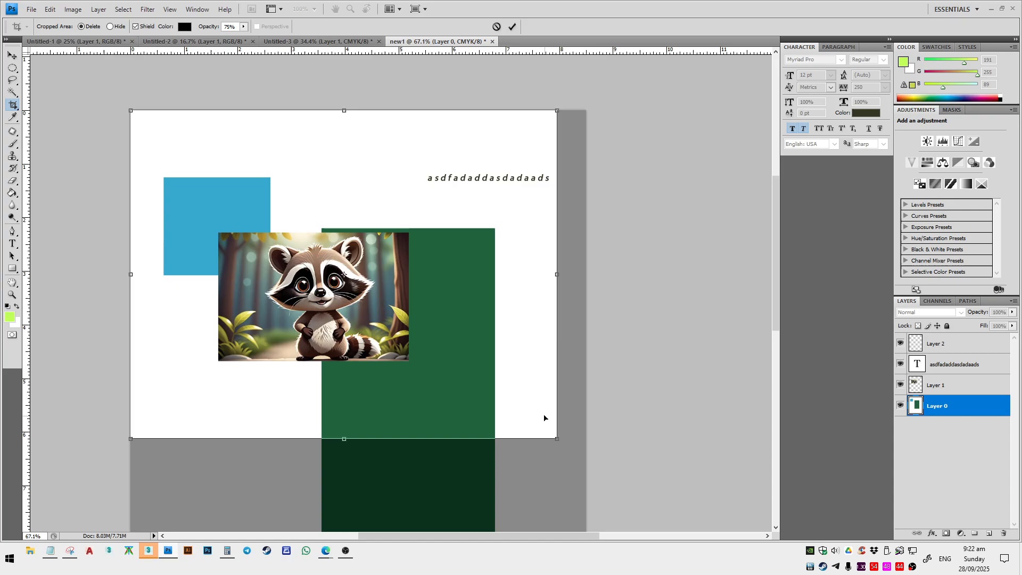
pyautogui.press('Escape')
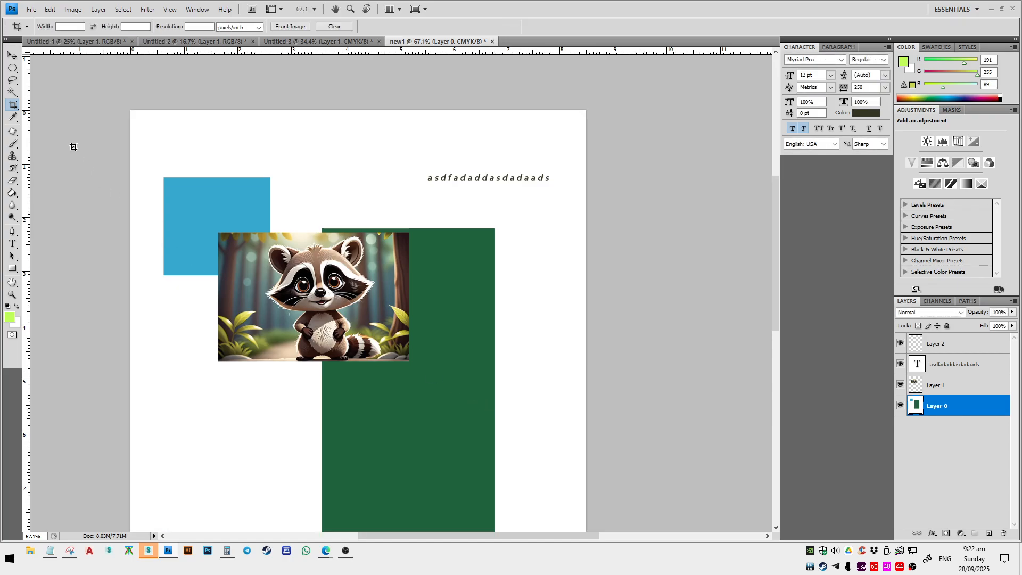
# - Sample foreground colors with the Eyedropper from the blue square, the green rectangle and the raccoon, and view the tool's variants
pyautogui.click(14, 117)
pyautogui.click(263, 204)
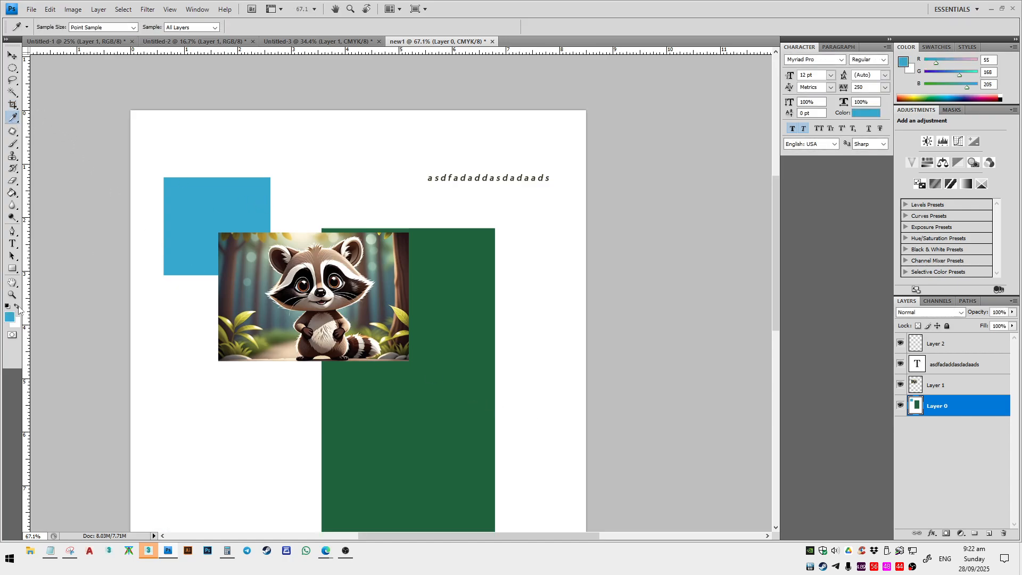
pyautogui.click(298, 257)
pyautogui.click(325, 268)
pyautogui.click(453, 341)
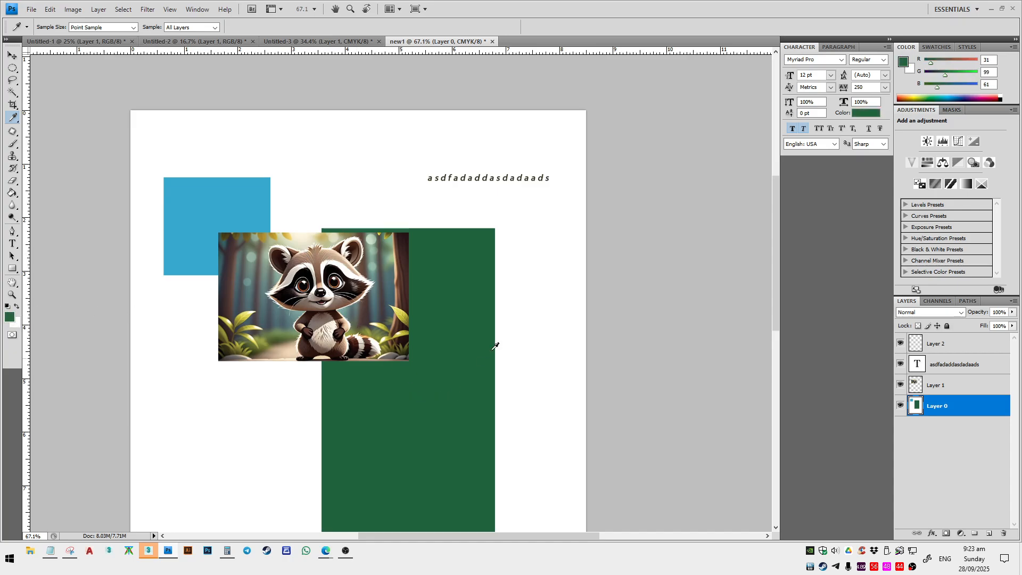
pyautogui.click(506, 288)
pyautogui.moveTo(416, 229); pyautogui.dragTo(274, 292)
pyautogui.click(346, 258)
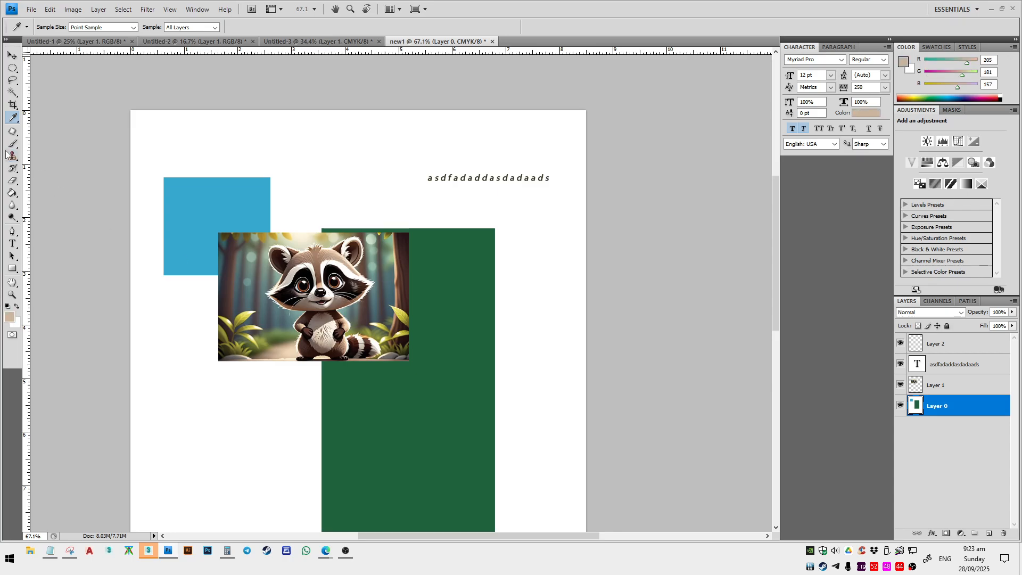
pyautogui.rightClick(15, 120)
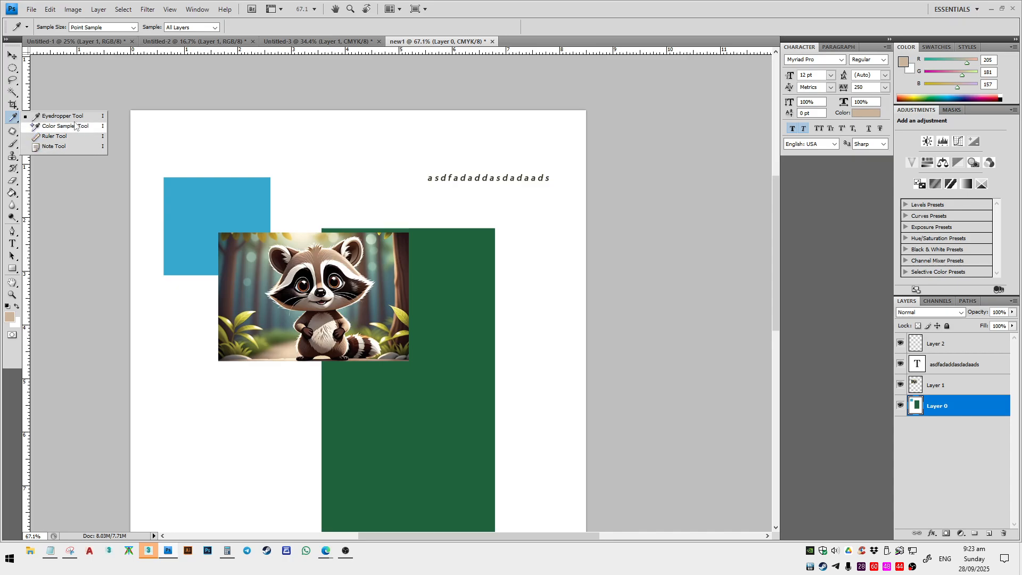
pyautogui.click(94, 94)
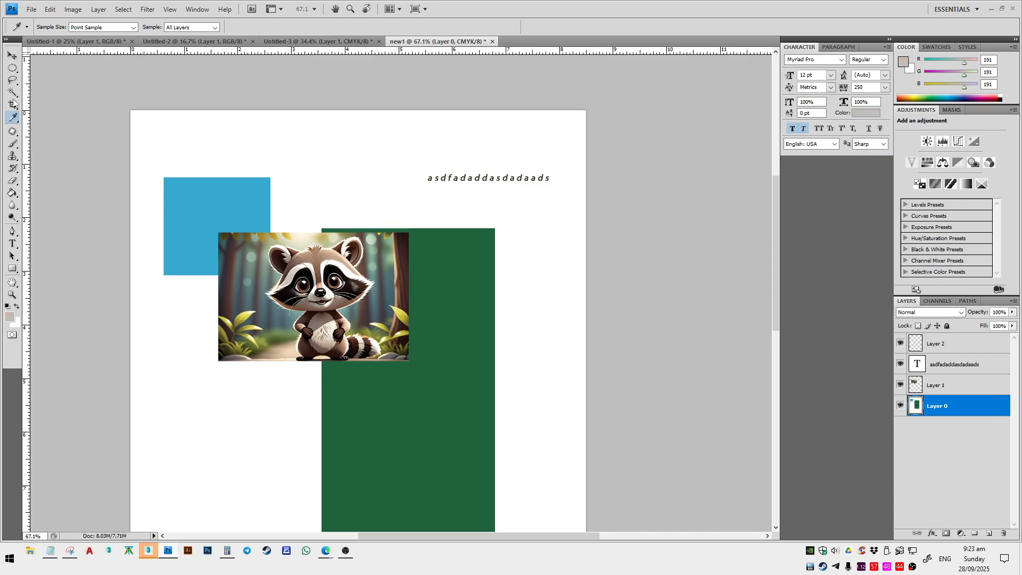
# - Select Layer 1 and try outlining the dark whisker dots beside the raccoon's nose with the Patch tool
pyautogui.click(13, 132)
pyautogui.scroll(2, 275, 270)
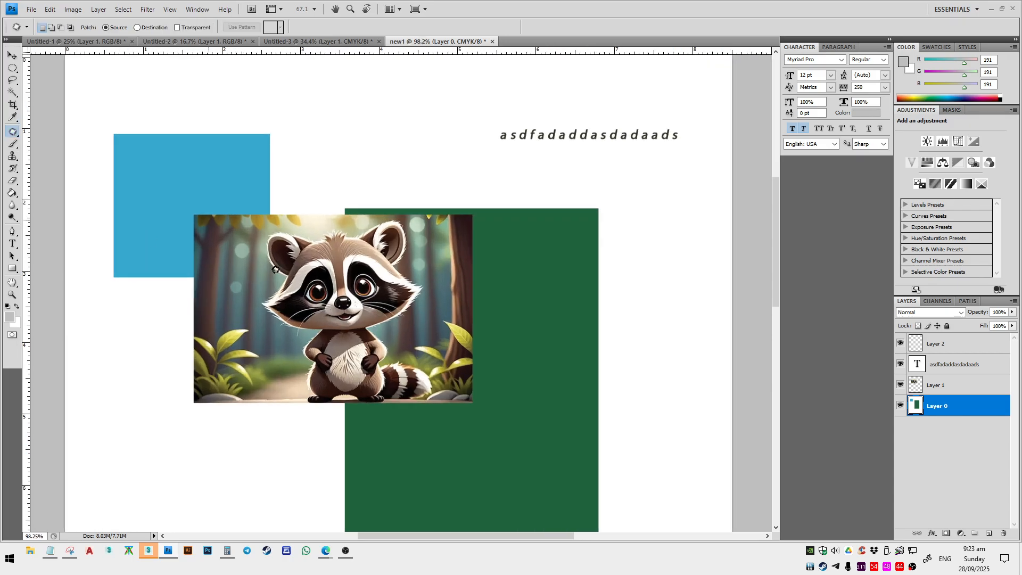
pyautogui.scroll(1, 285, 268)
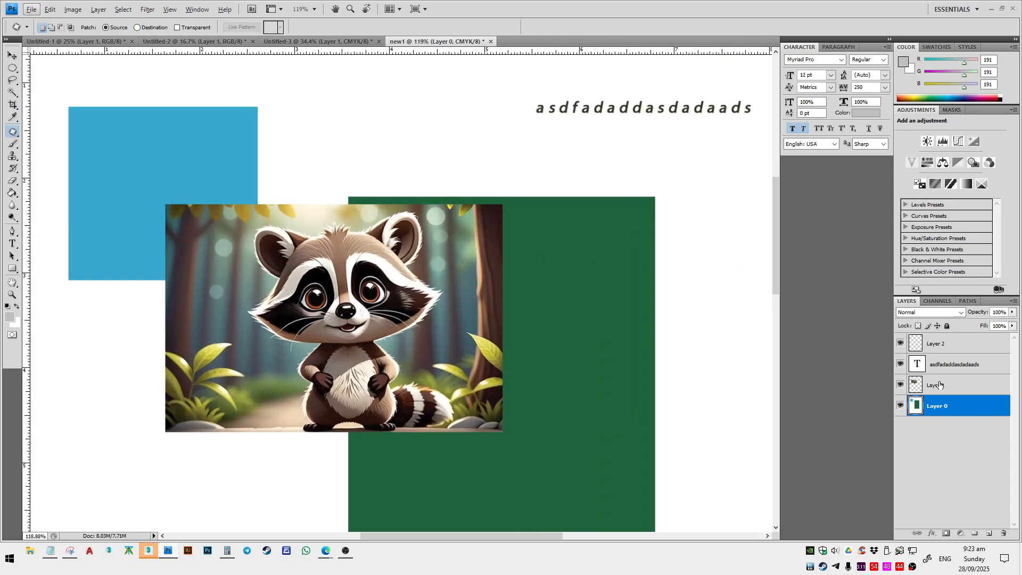
pyautogui.click(938, 385)
pyautogui.scroll(2, 396, 312)
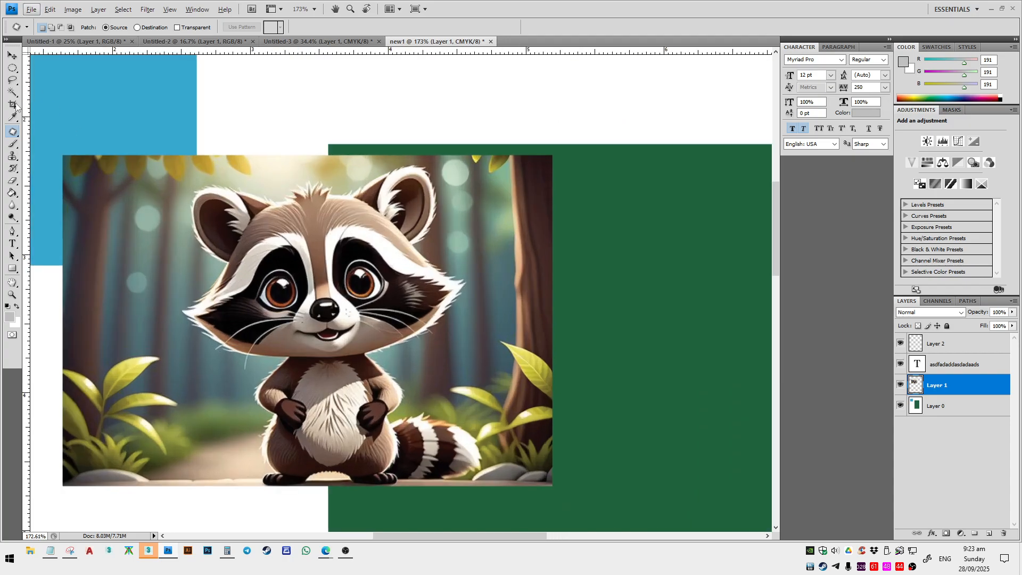
pyautogui.scroll(2, 355, 358)
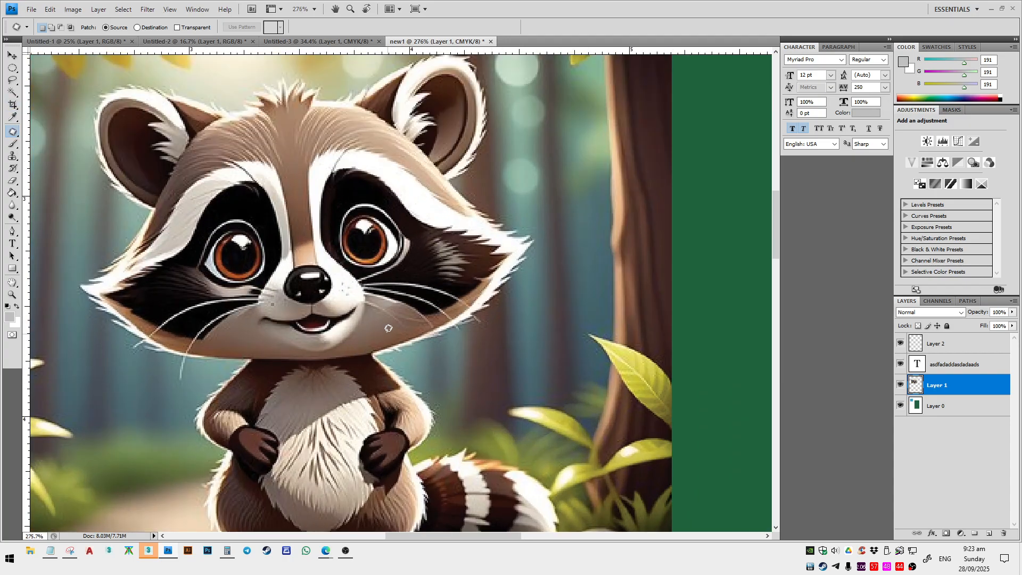
pyautogui.scroll(2, 338, 312)
pyautogui.scroll(1, 341, 282)
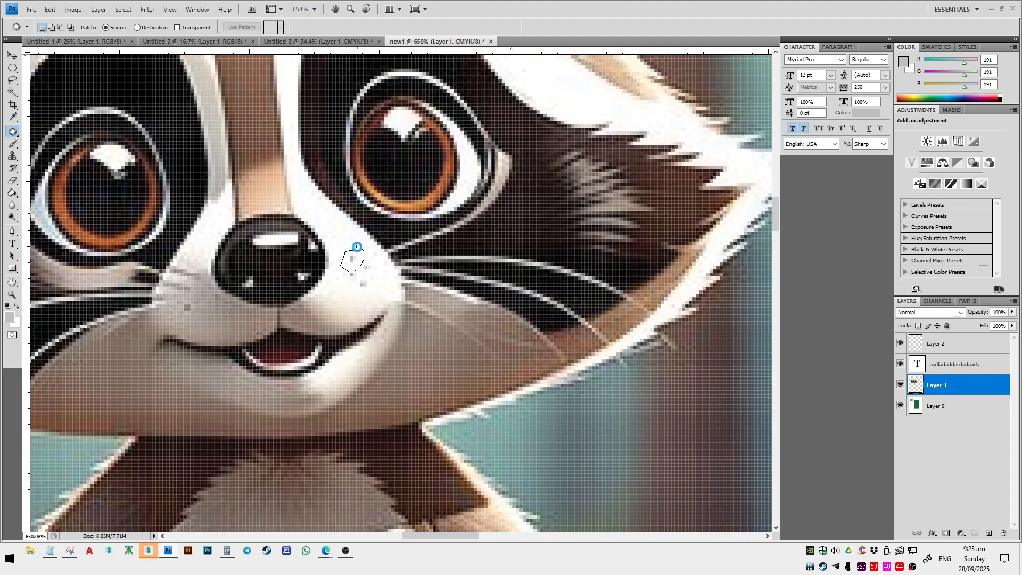
pyautogui.moveTo(357, 247); pyautogui.dragTo(355, 249)
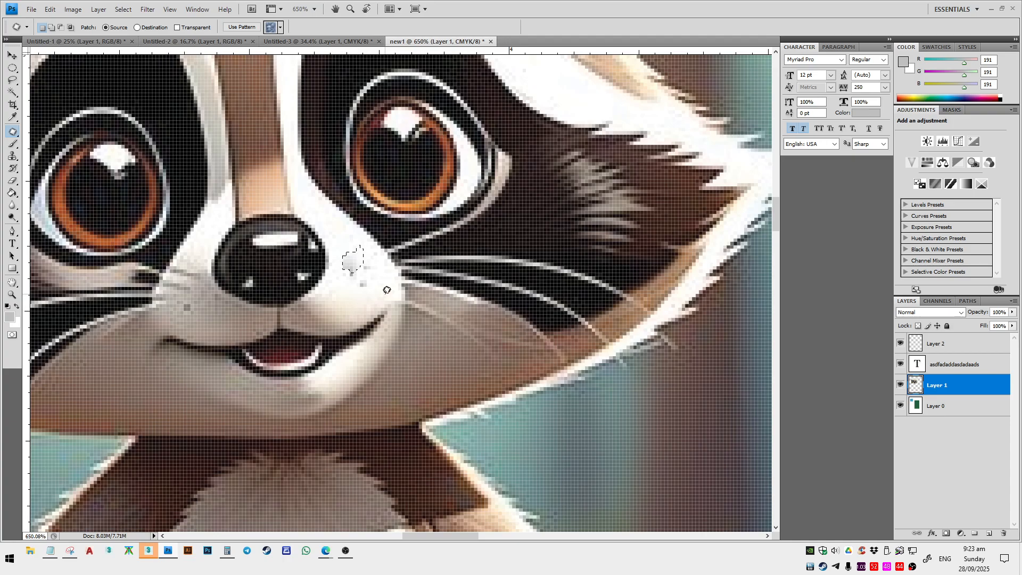
pyautogui.click(355, 248)
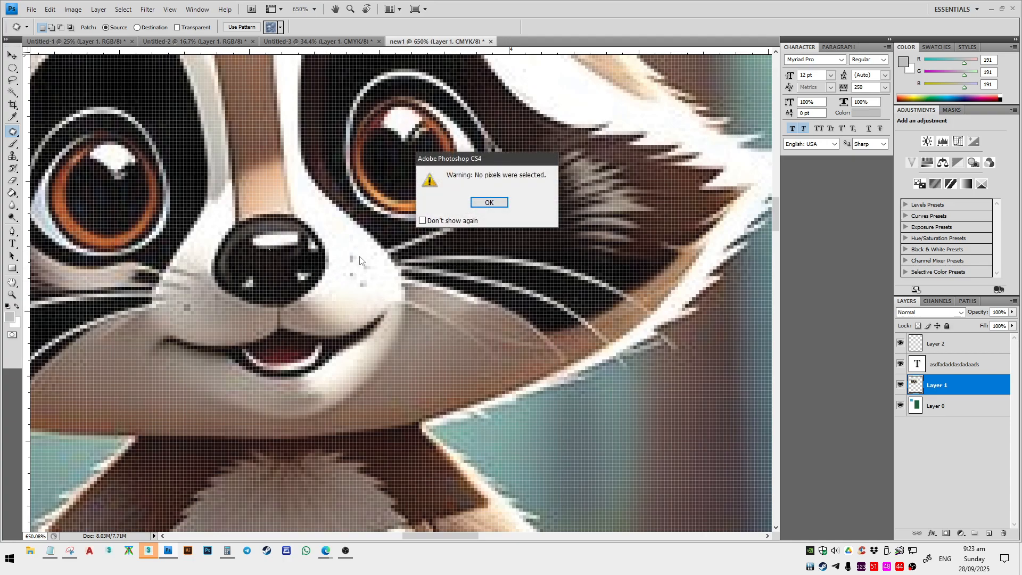
pyautogui.click(486, 203)
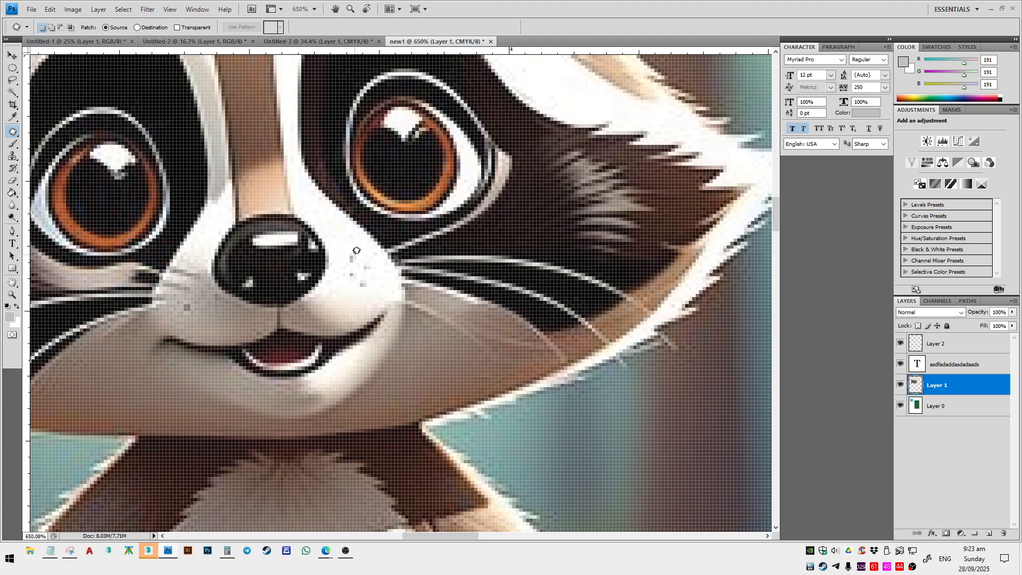
# - Patch the dark whisker dots beside the raccoon's nose with clean white fur, and drop the patch selection
pyautogui.moveTo(351, 248)
pyautogui.mouseDown()
pyautogui.moveTo(348, 278)
pyautogui.moveTo(346, 249)
pyautogui.mouseUp()
pyautogui.click(362, 238)
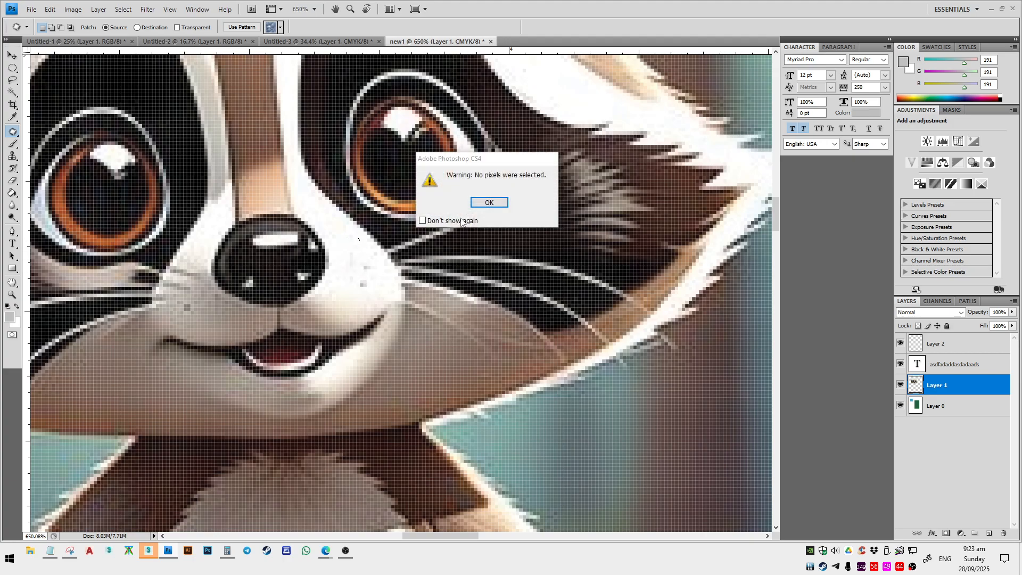
pyautogui.click(487, 203)
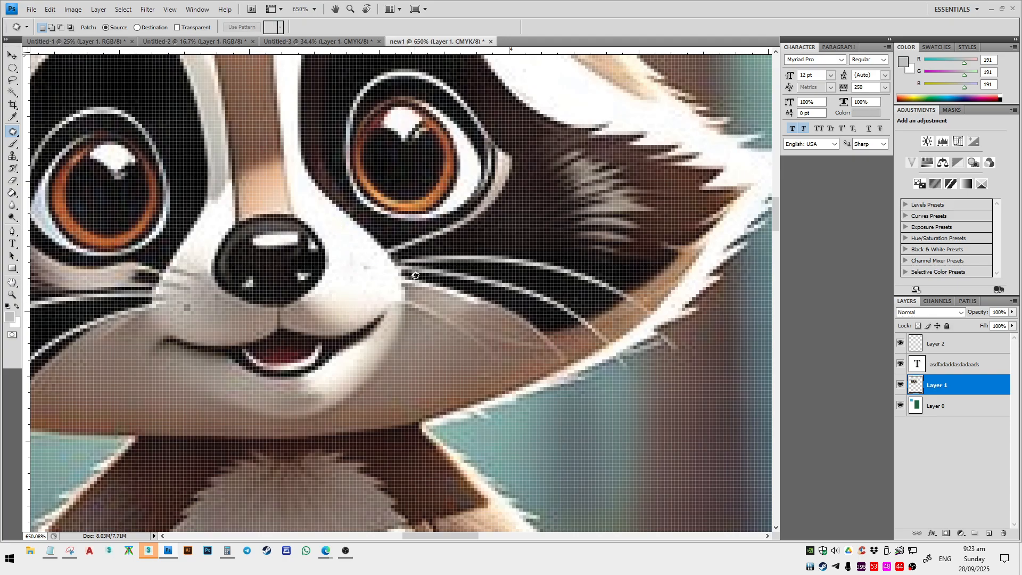
# - Switch the retouching tool from the Patch tool to the Healing Brush tool
pyautogui.scroll(-4, 416, 276)
pyautogui.press('v')
pyautogui.scroll(-3, 246, 330)
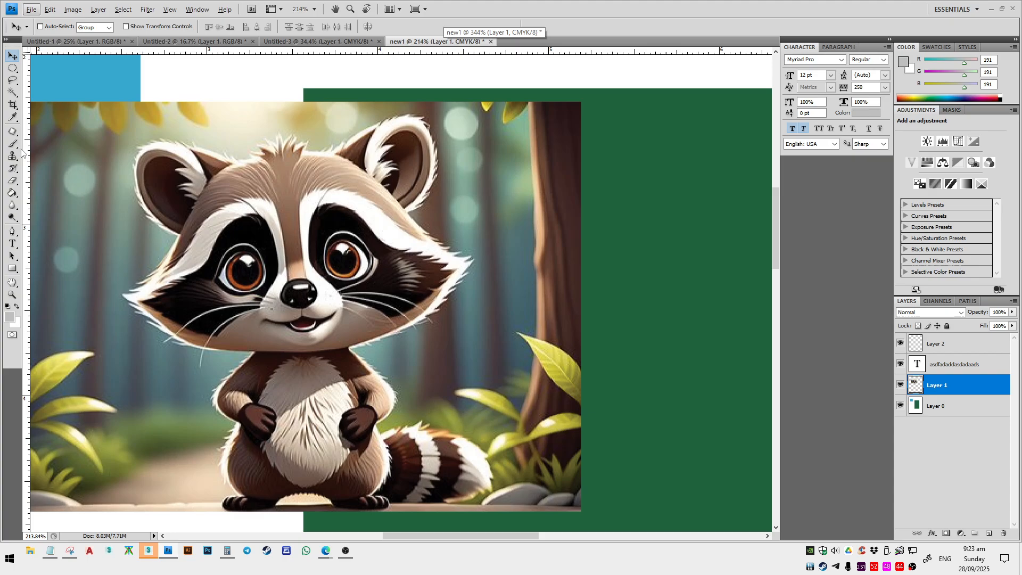
pyautogui.click(13, 131)
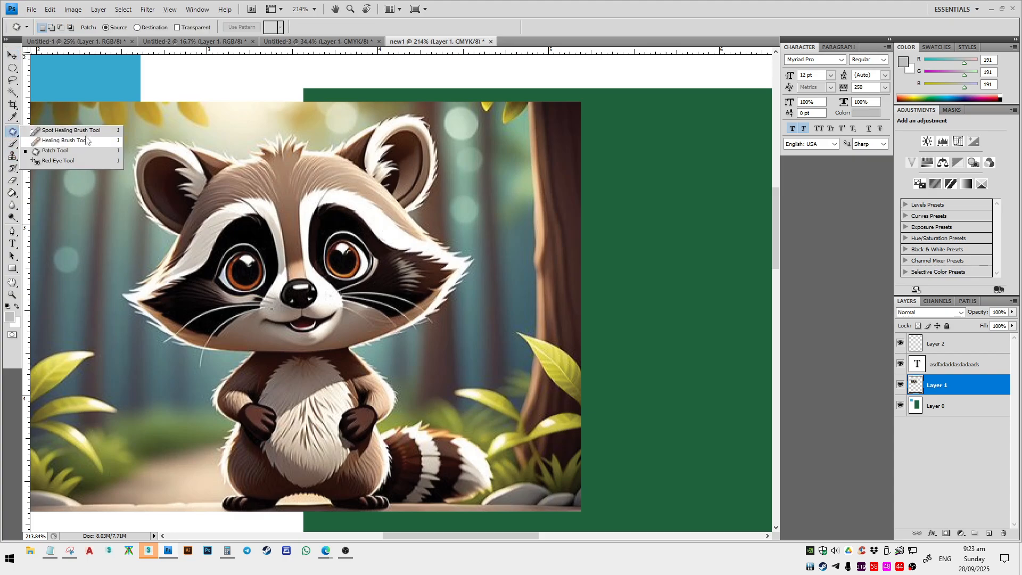
pyautogui.click(74, 140)
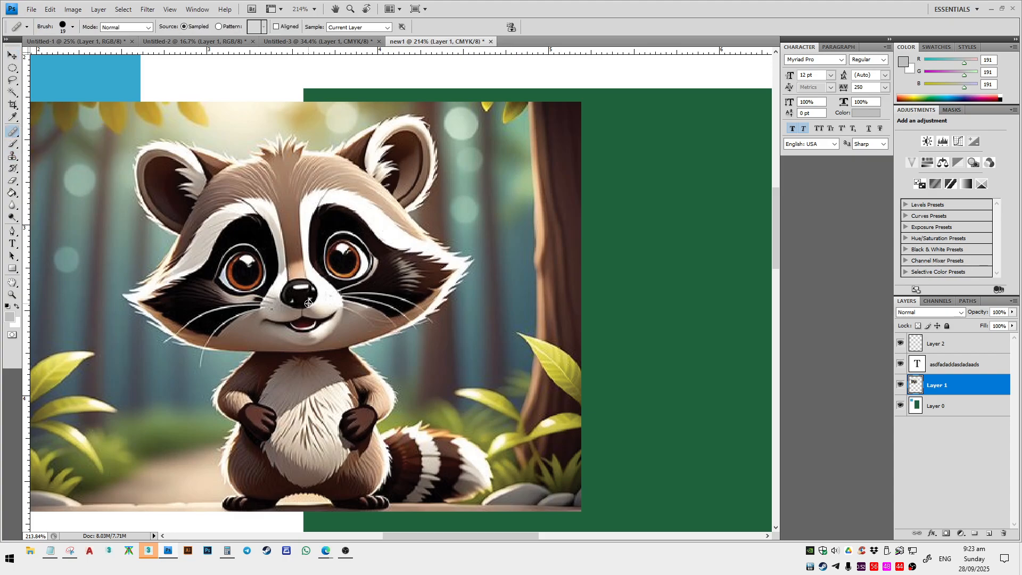
# - Try healing a spot on the raccoon's face without defining a source point
pyautogui.scroll(3, 309, 304)
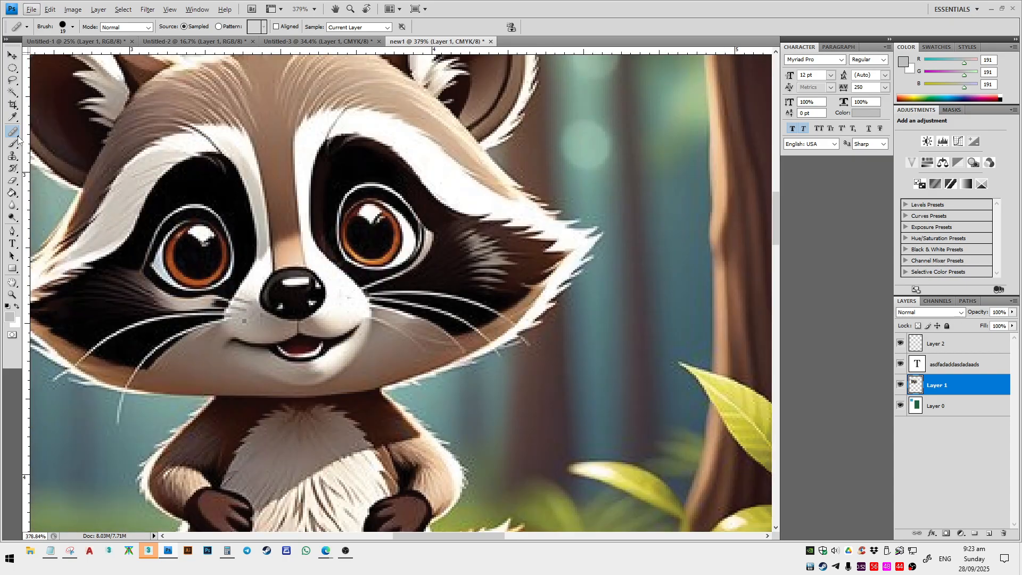
pyautogui.scroll(3, 310, 349)
pyautogui.click(330, 377)
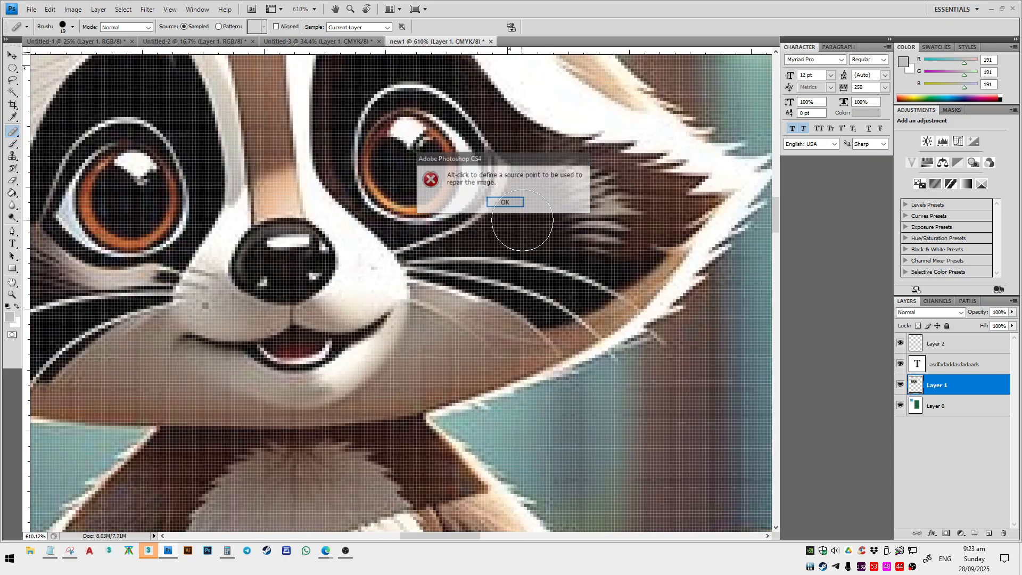
pyautogui.click(504, 202)
# - Shrink the healing brush to 4 px, sample a source near the raccoon's nose and heal a small spot of fur beside it
pyautogui.press('alt')
pyautogui.press('[')
pyautogui.press('[')
pyautogui.press('[')
pyautogui.press('[')
pyautogui.press('[')
pyautogui.press('[')
pyautogui.press('[')
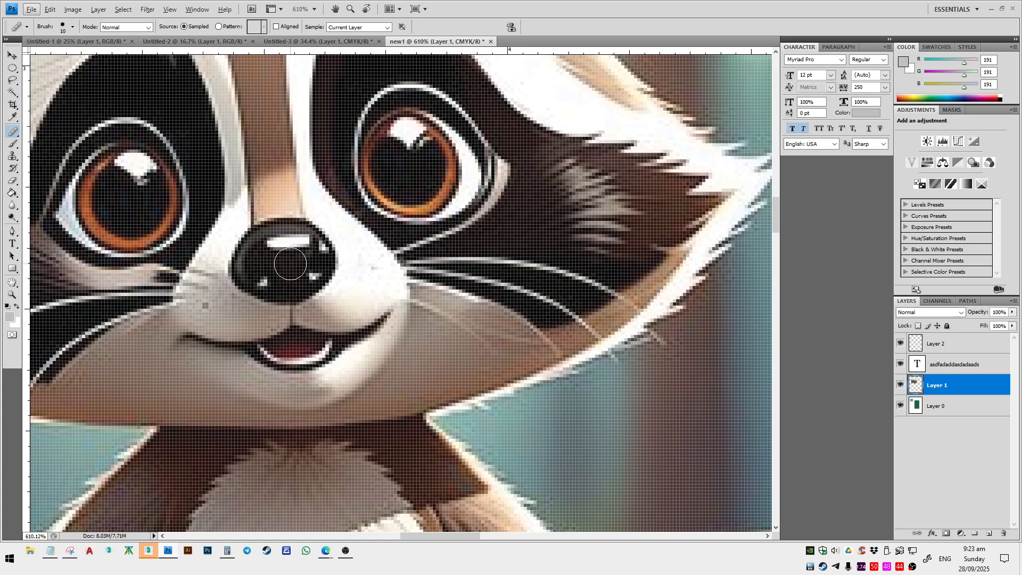
pyautogui.keyDown('alt'); pyautogui.click(296, 274); pyautogui.keyUp('alt')
pyautogui.moveTo(313, 273); pyautogui.dragTo(320, 272)
pyautogui.scroll(-1, 361, 296)
pyautogui.scroll(-4, 356, 285)
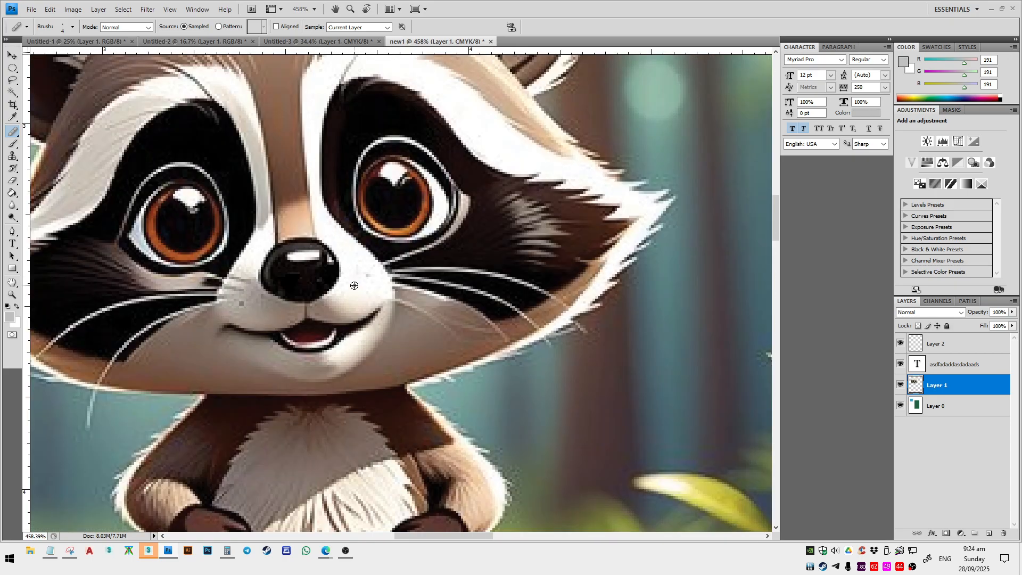
pyautogui.scroll(5, 397, 290)
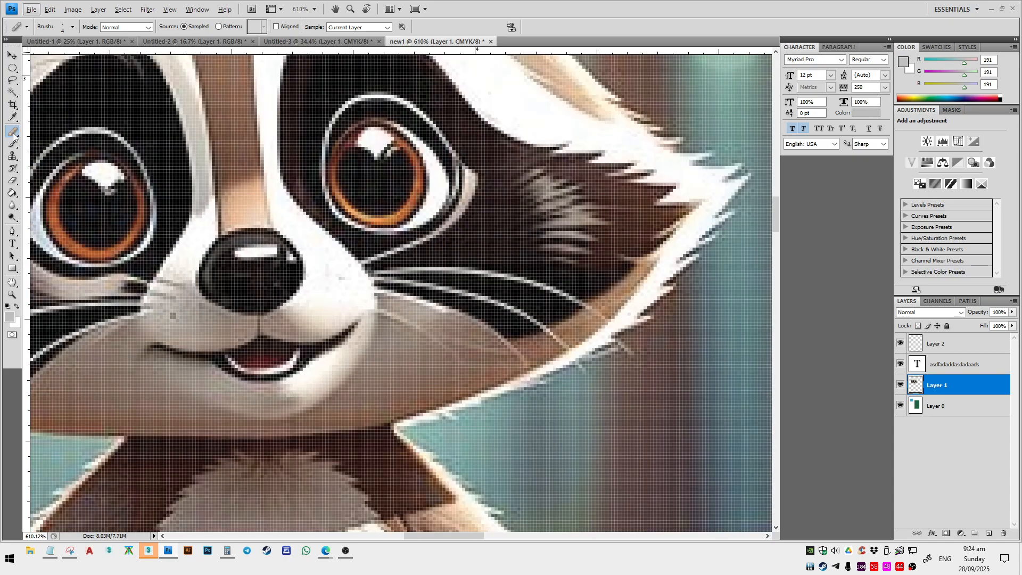
# - Make Layer 2 the active layer and switch to the Brush tool
pyautogui.press('v')
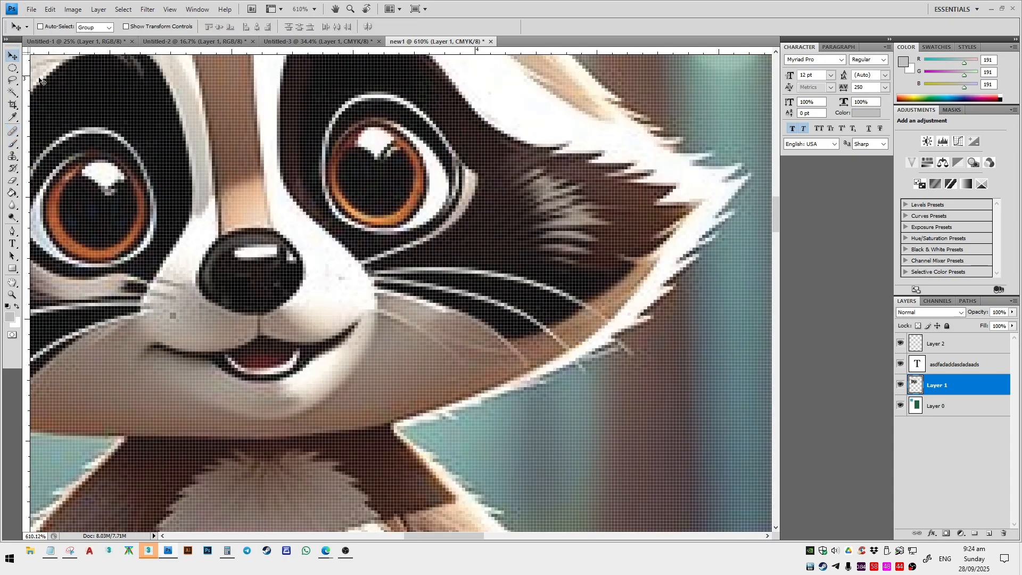
pyautogui.scroll(-4, 274, 307)
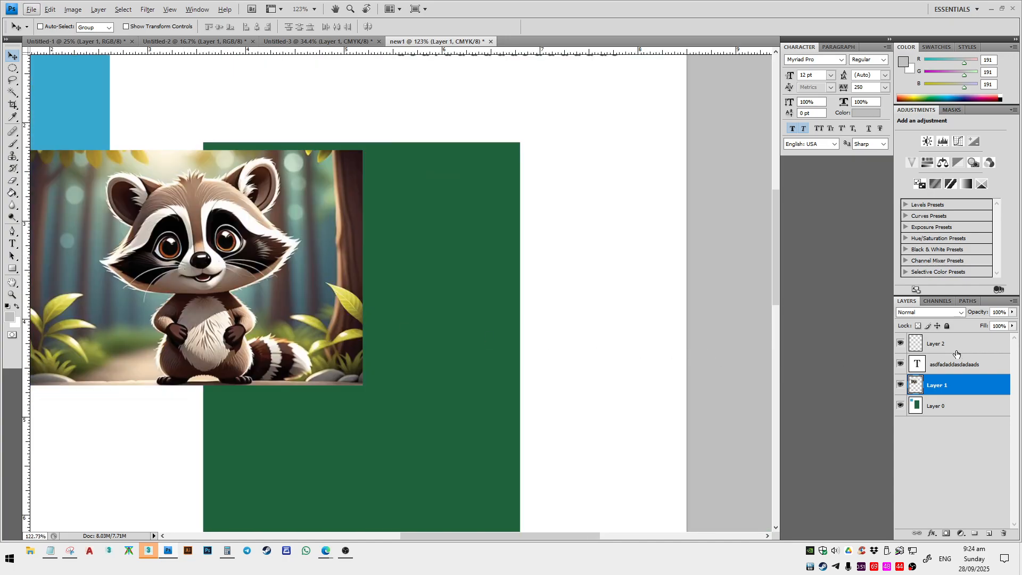
pyautogui.click(968, 347)
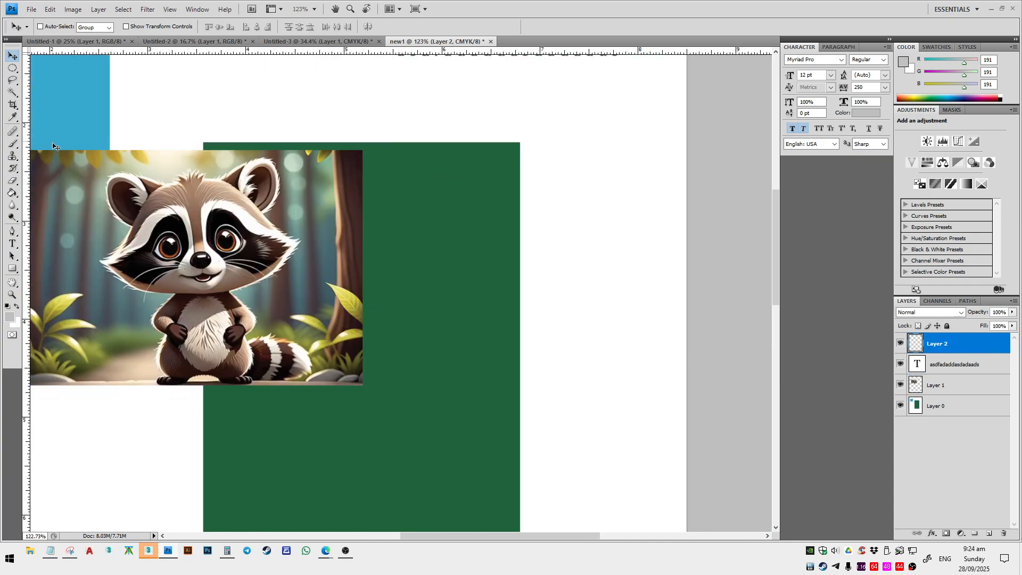
pyautogui.press('b')
# - Paint a trial gray stroke with the 125 px brush across the raccoon picture and green rectangle, and undo it
pyautogui.moveTo(255, 128)
pyautogui.mouseDown()
pyautogui.moveTo(399, 194)
pyautogui.moveTo(346, 405)
pyautogui.moveTo(149, 155)
pyautogui.mouseUp()
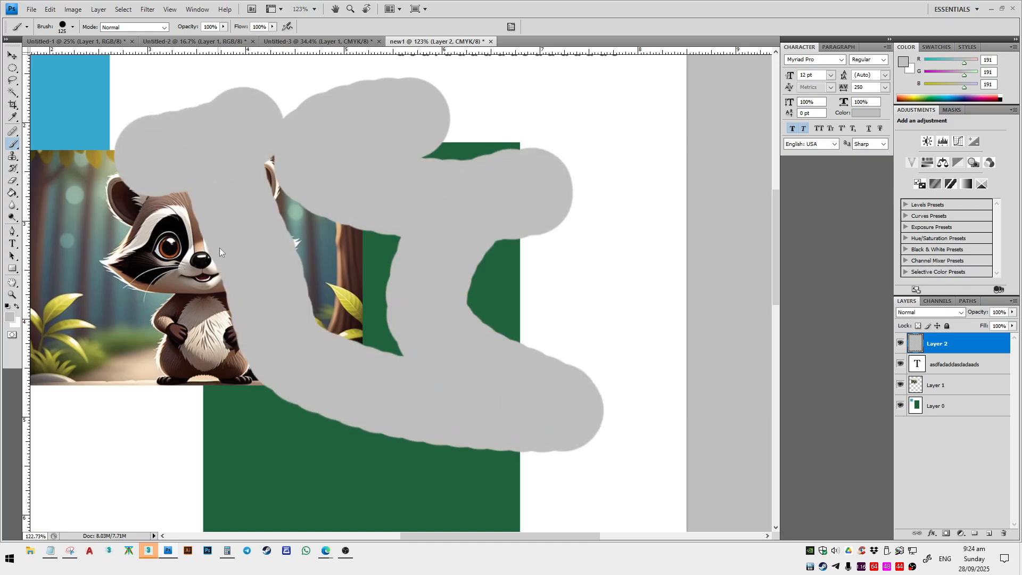
pyautogui.scroll(-3, 219, 247)
pyautogui.hotkey('ctrl', 'z')
# - Choose the soft 13 px brush preset and paint a small G-shaped curl above the raccoon picture on Layer 2
pyautogui.moveTo(258, 239); pyautogui.dragTo(505, 238)
pyautogui.rightClick(505, 237)
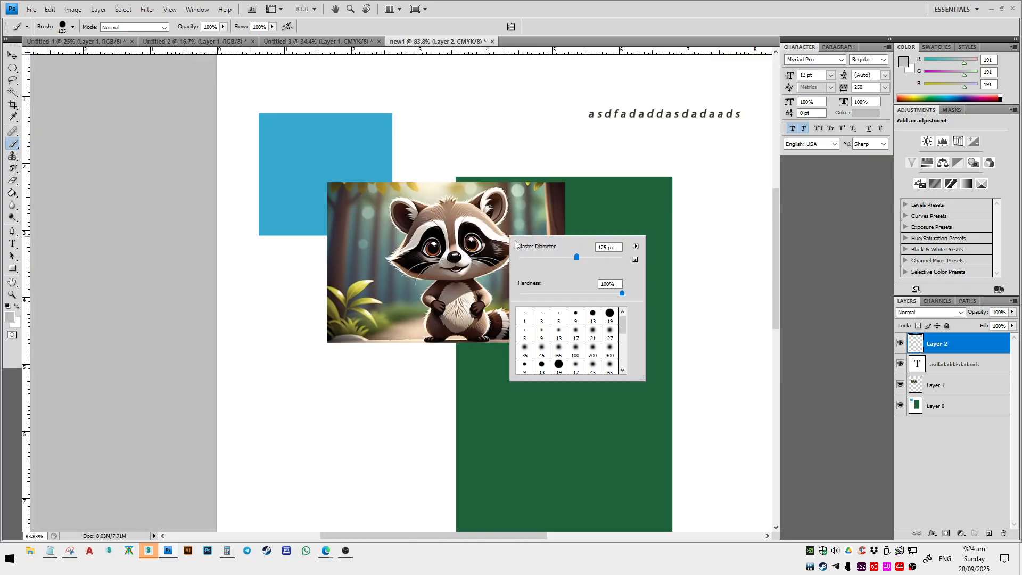
pyautogui.rightClick(538, 197)
pyautogui.scroll(-3, 608, 289)
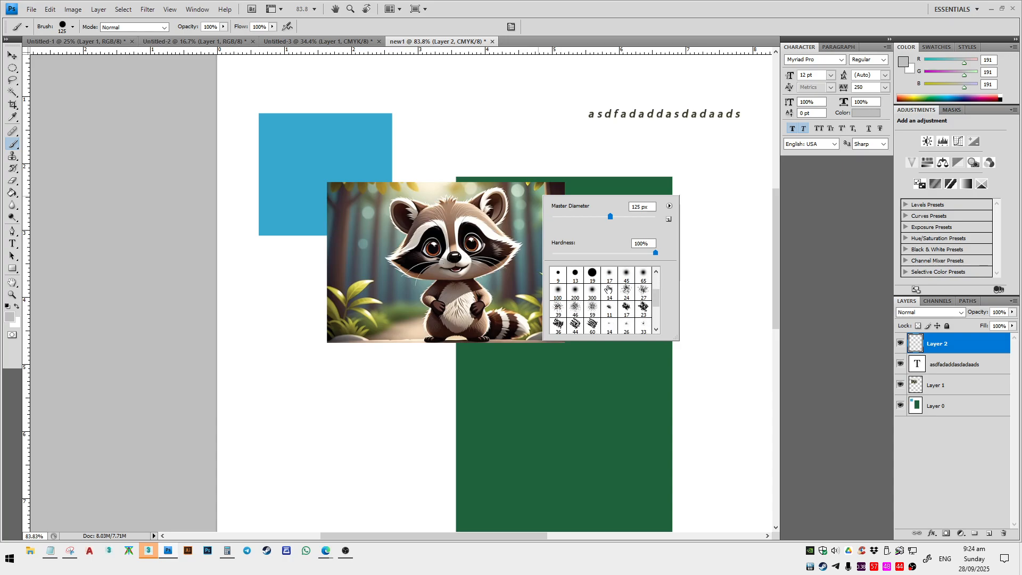
pyautogui.scroll(3, 608, 289)
pyautogui.click(593, 291)
pyautogui.moveTo(465, 113)
pyautogui.mouseDown()
pyautogui.moveTo(488, 152)
pyautogui.moveTo(461, 137)
pyautogui.mouseUp()
# - Raise the brush hardness and paint a long looping gray stroke around and across the raccoon picture
pyautogui.rightClick(508, 130)
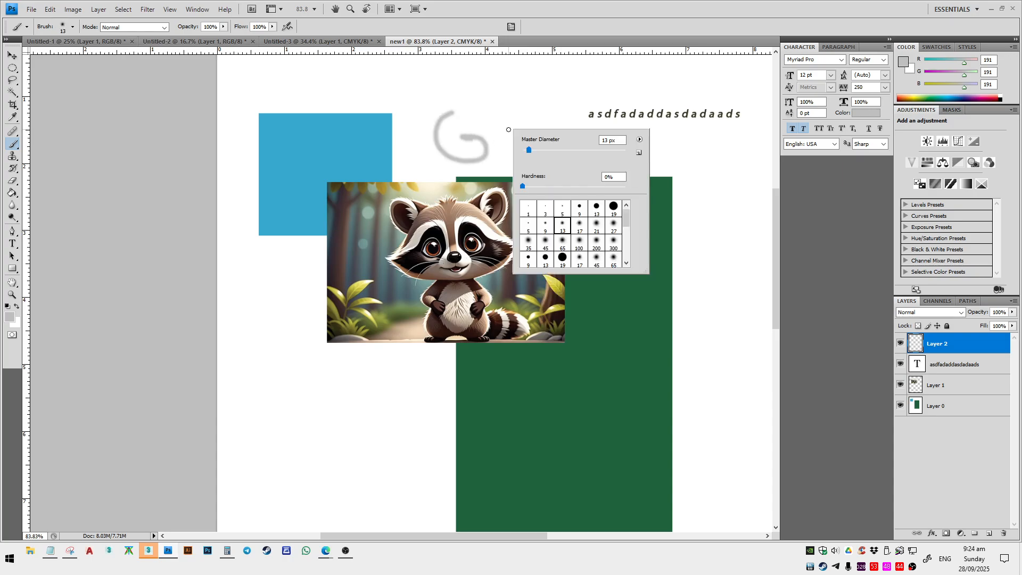
pyautogui.moveTo(528, 185); pyautogui.dragTo(635, 193)
pyautogui.moveTo(326, 247)
pyautogui.mouseDown()
pyautogui.moveTo(441, 315)
pyautogui.moveTo(585, 206)
pyautogui.mouseUp()
# - Enlarge the brush diameter and paint a thick gray squiggle over the top edge of the green rectangle
pyautogui.rightClick(626, 145)
pyautogui.click(664, 165)
pyautogui.moveTo(559, 120)
pyautogui.mouseDown()
pyautogui.moveTo(542, 140)
pyautogui.moveTo(618, 213)
pyautogui.mouseUp()
# - Set the brush to 22 px with 50% hardness and paint freehand gray loops and lines over the green rectangle and below the picture
pyautogui.rightClick(626, 228)
pyautogui.moveTo(545, 281)
pyautogui.mouseDown()
pyautogui.moveTo(589, 367)
pyautogui.moveTo(451, 404)
pyautogui.moveTo(379, 388)
pyautogui.mouseUp()
pyautogui.rightClick(365, 380)
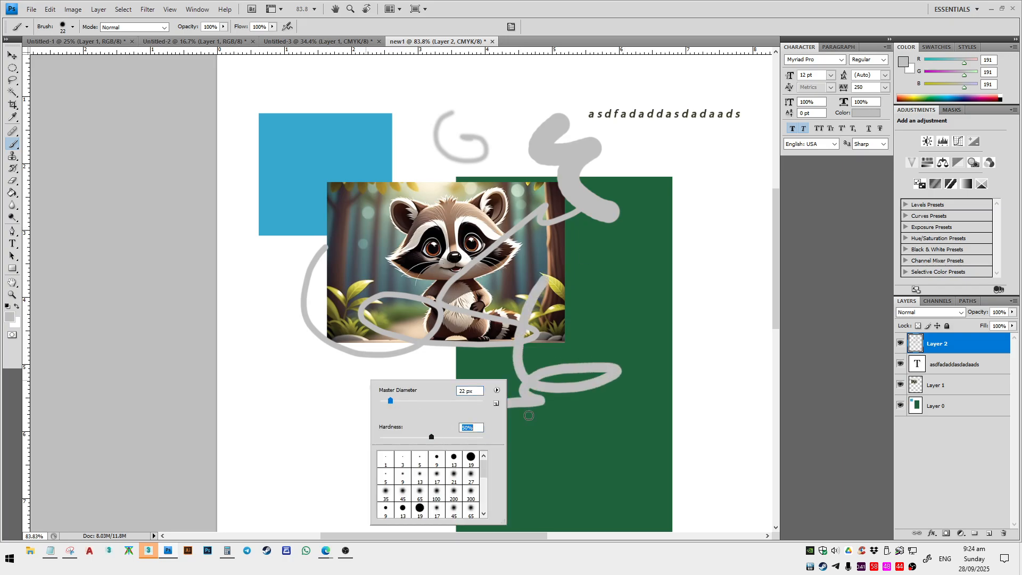
pyautogui.moveTo(636, 372); pyautogui.dragTo(646, 283)
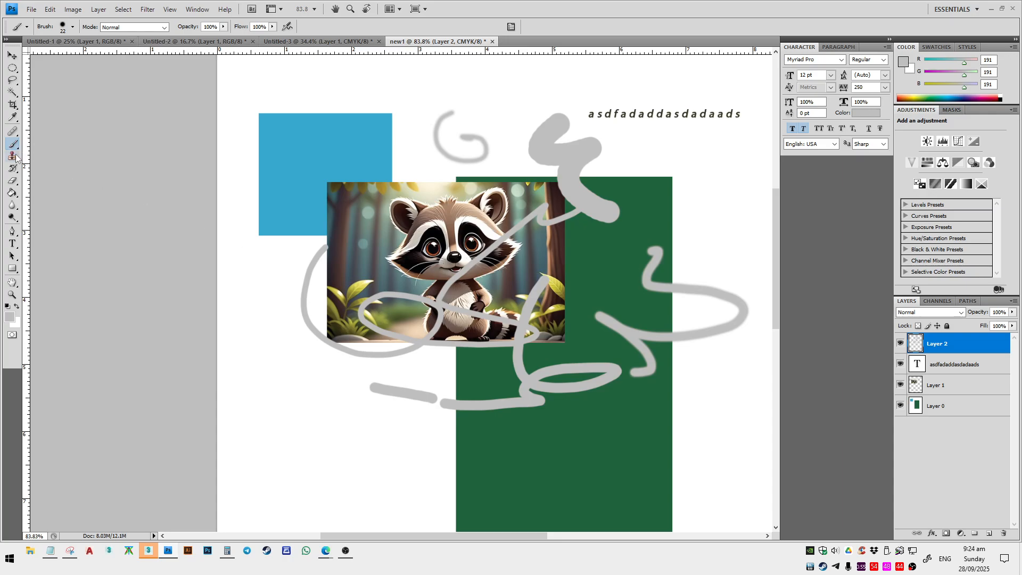
# - Switch from the Brush tool to the Move tool and show the whole page with its painted strokes
pyautogui.scroll(3, 388, 235)
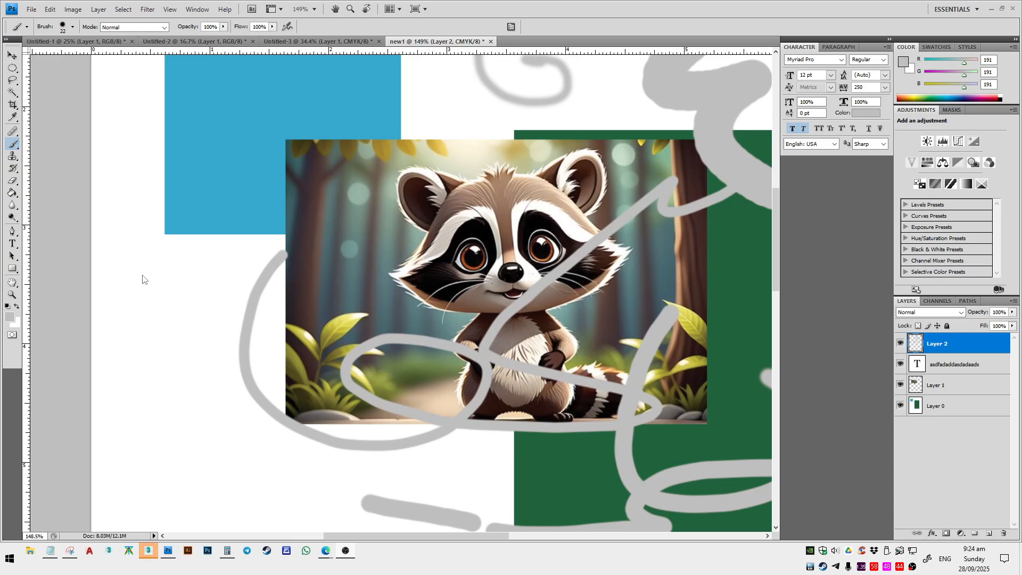
pyautogui.click(13, 55)
pyautogui.scroll(-3, 193, 321)
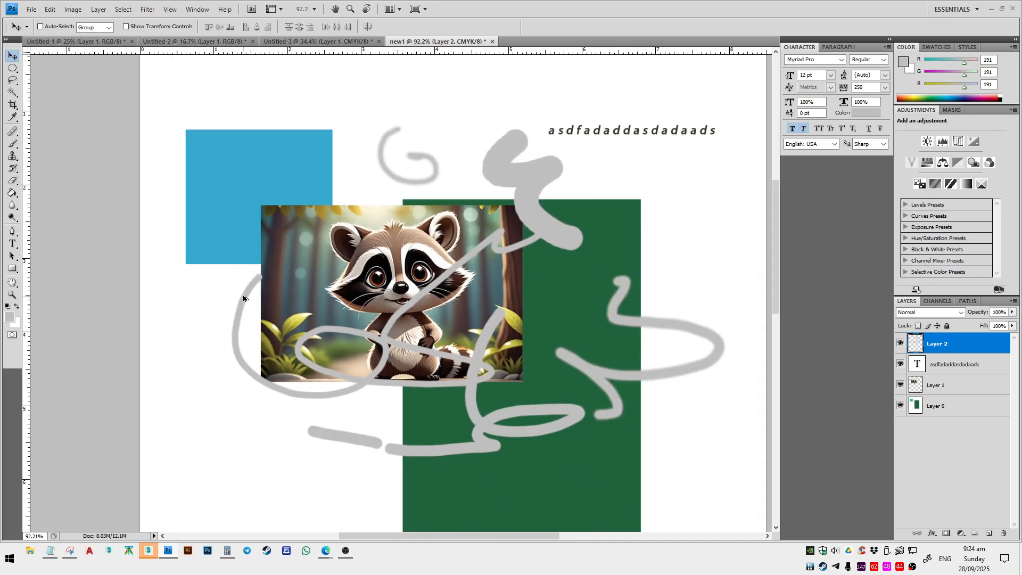
pyautogui.scroll(-4, 216, 306)
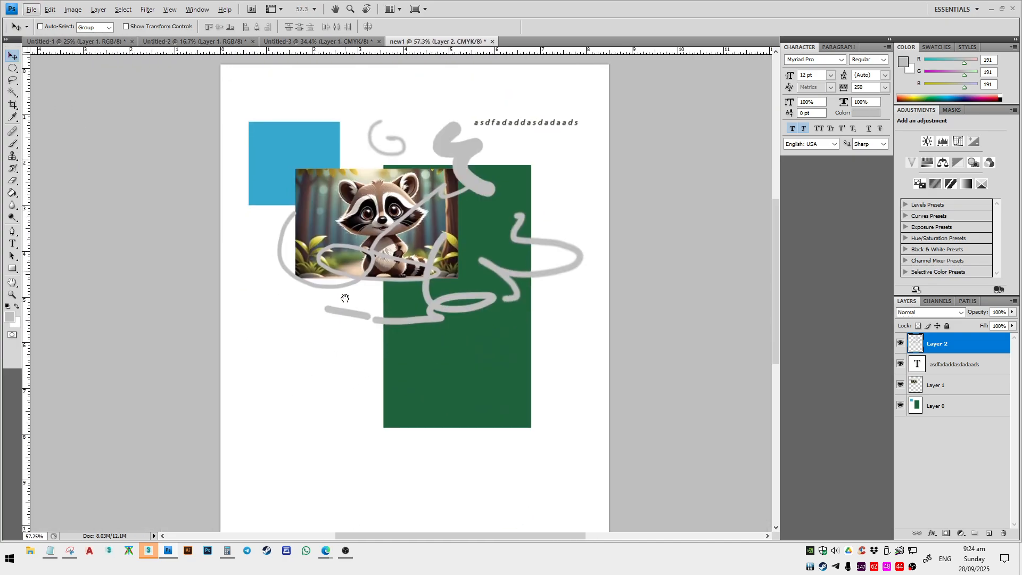
pyautogui.scroll(-3, 391, 311)
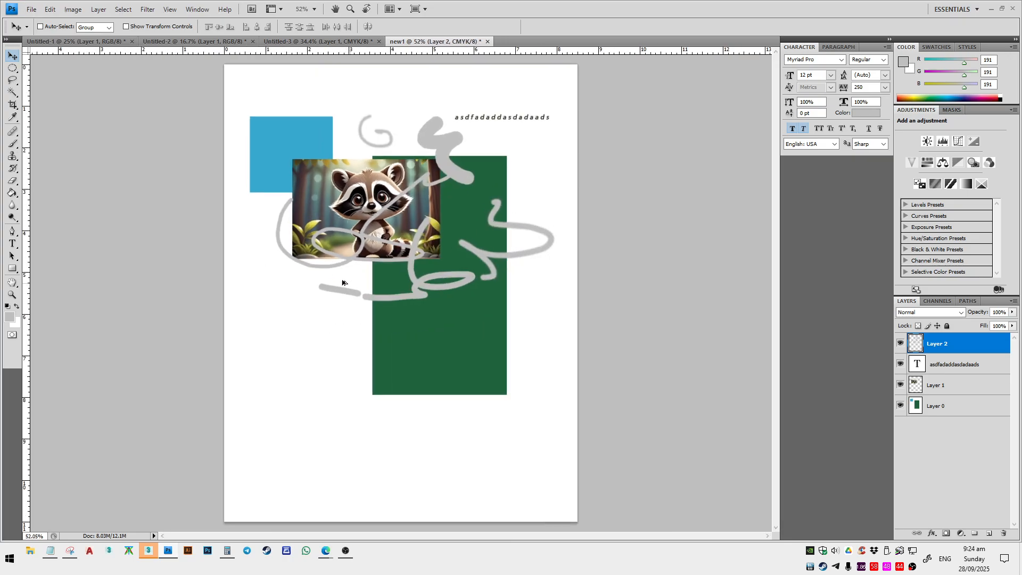
pyautogui.scroll(1, 290, 236)
pyautogui.scroll(-1, 318, 279)
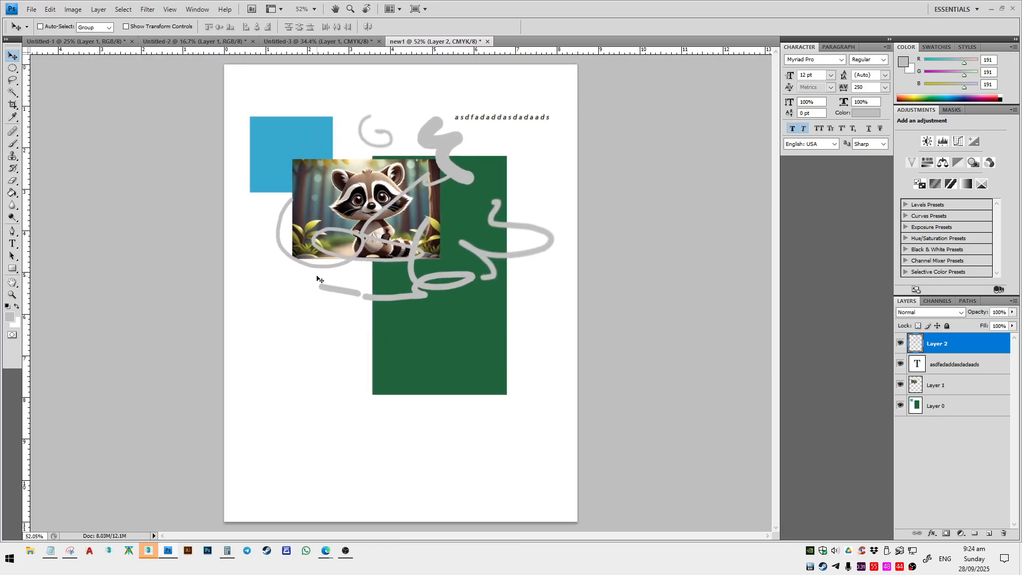